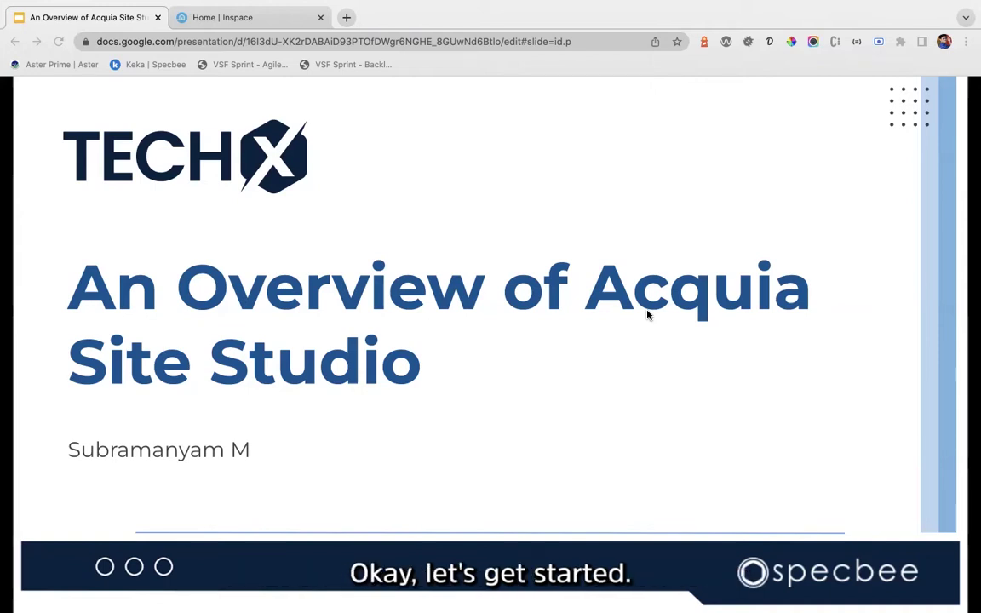
Step: Advance the presentation from the title slide through the Site Studio overview slides to the Demo slide
{"action": "left_click", "coordinate": [414, 511]}
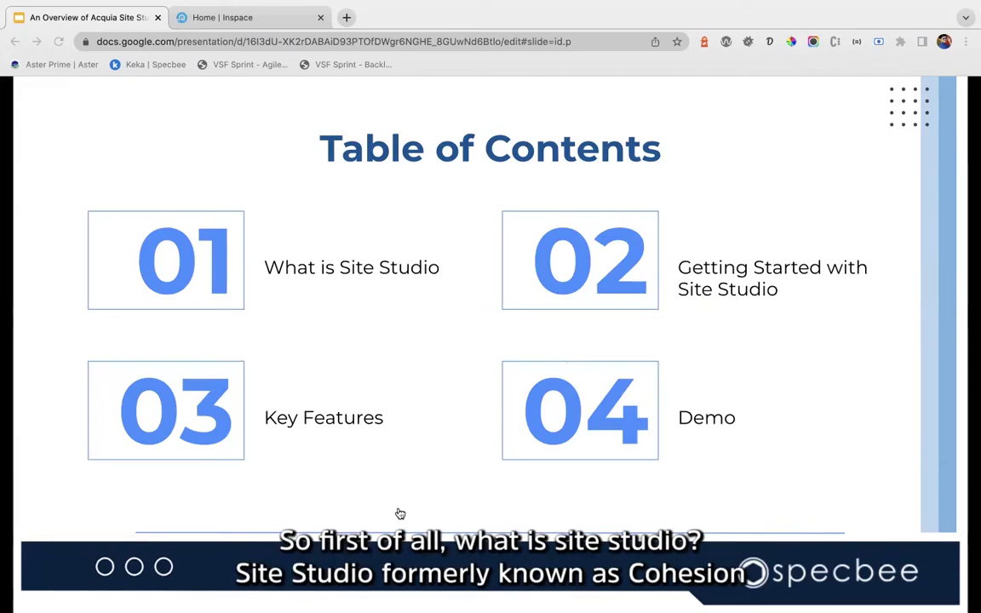
{"action": "key", "text": "Right"}
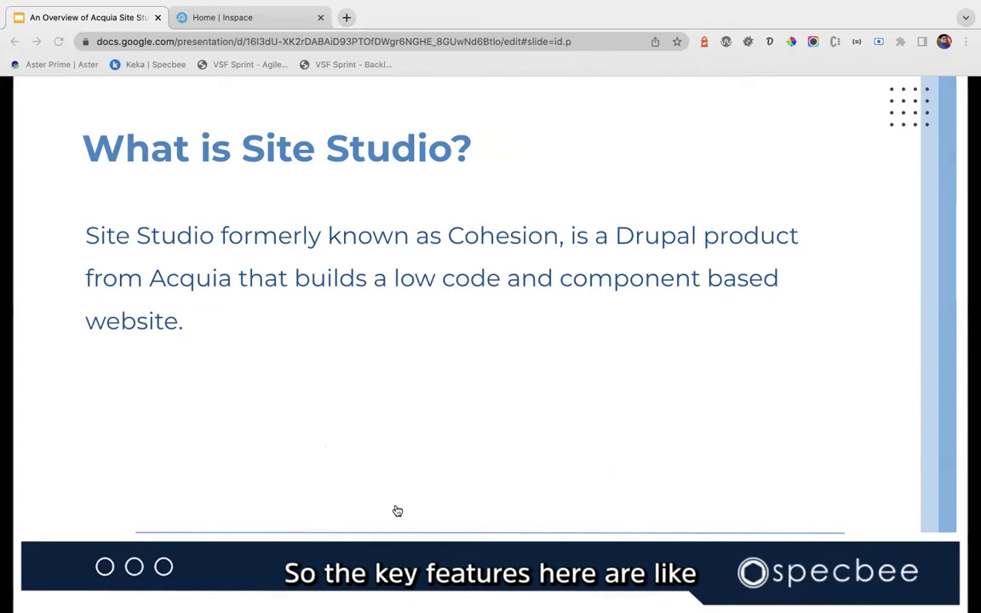
{"action": "key", "text": "Right"}
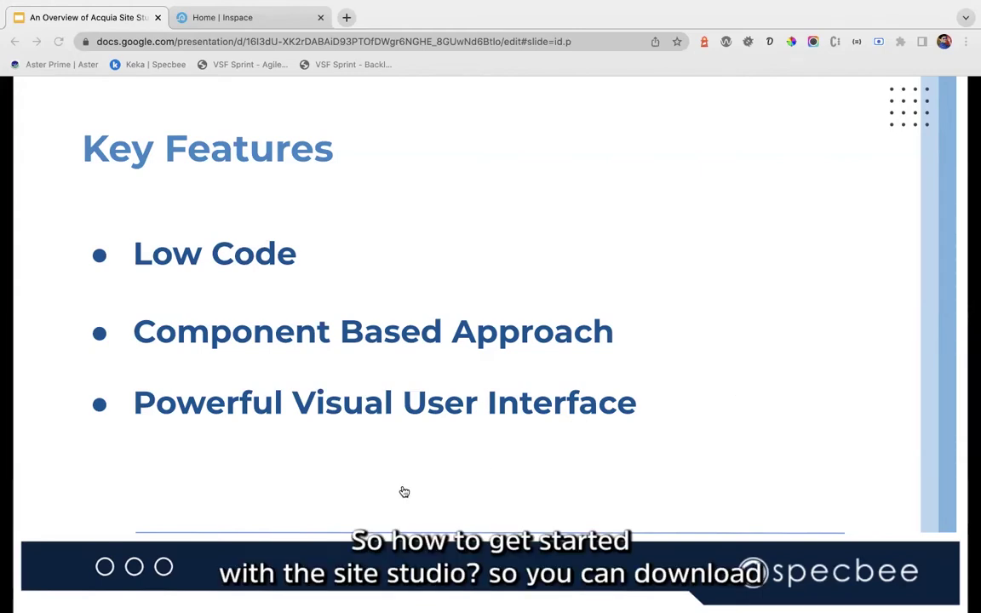
{"action": "left_click", "coordinate": [676, 404]}
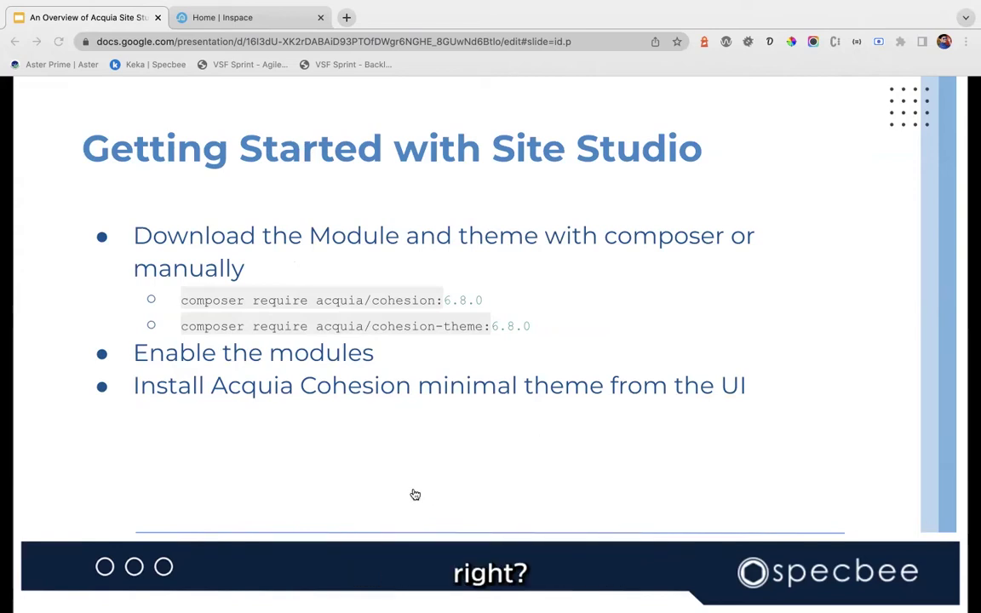
{"action": "key", "text": "Right"}
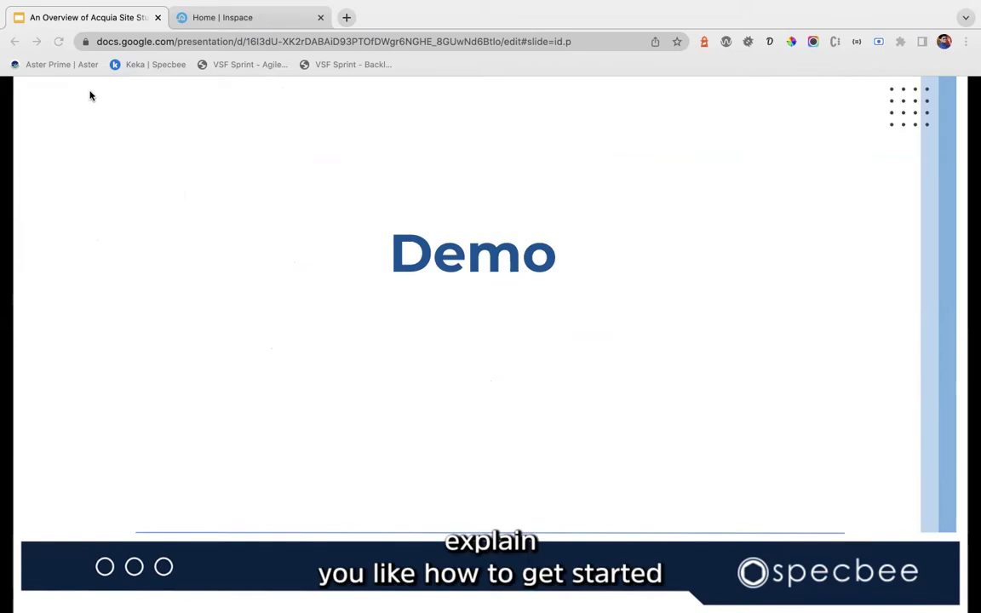
Step: Switch to the Inspace demo site and look through its home page down to the recent blogs and back
{"action": "left_click", "coordinate": [203, 19]}
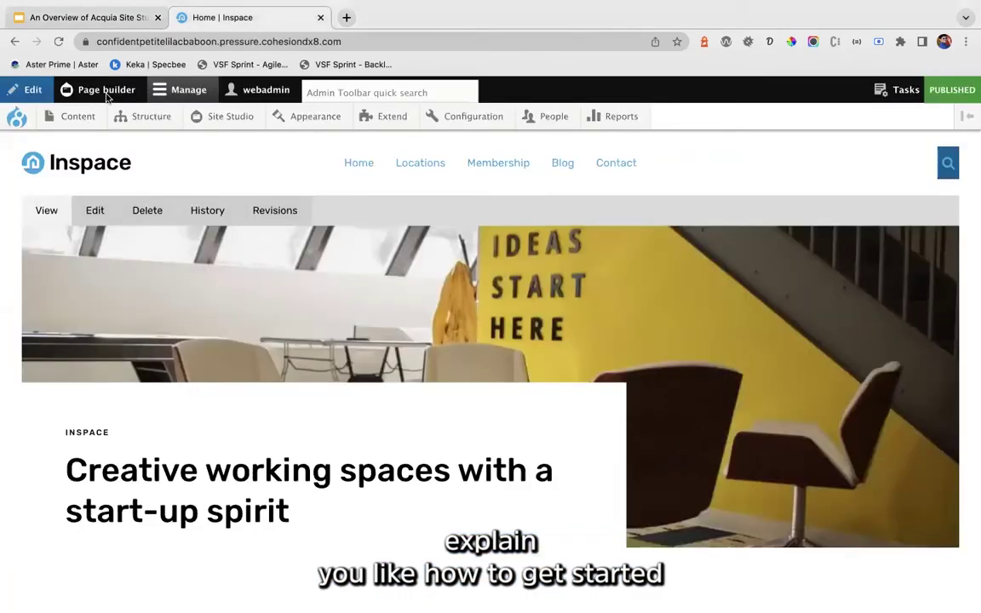
{"action": "key", "text": "ctrl+super+f"}
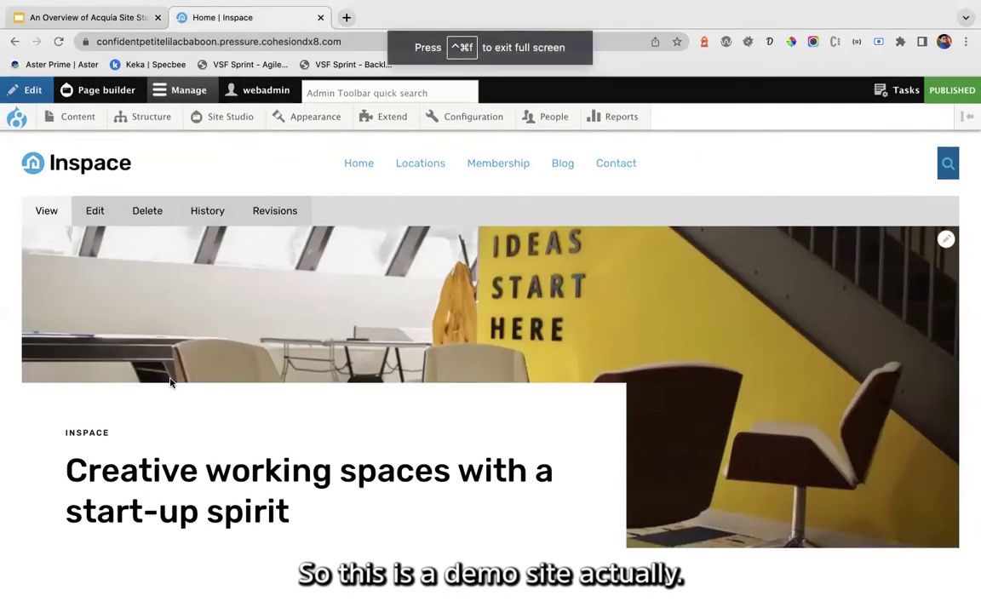
{"action": "scroll", "coordinate": [305, 407], "scroll_direction": "down", "scroll_amount": 5}
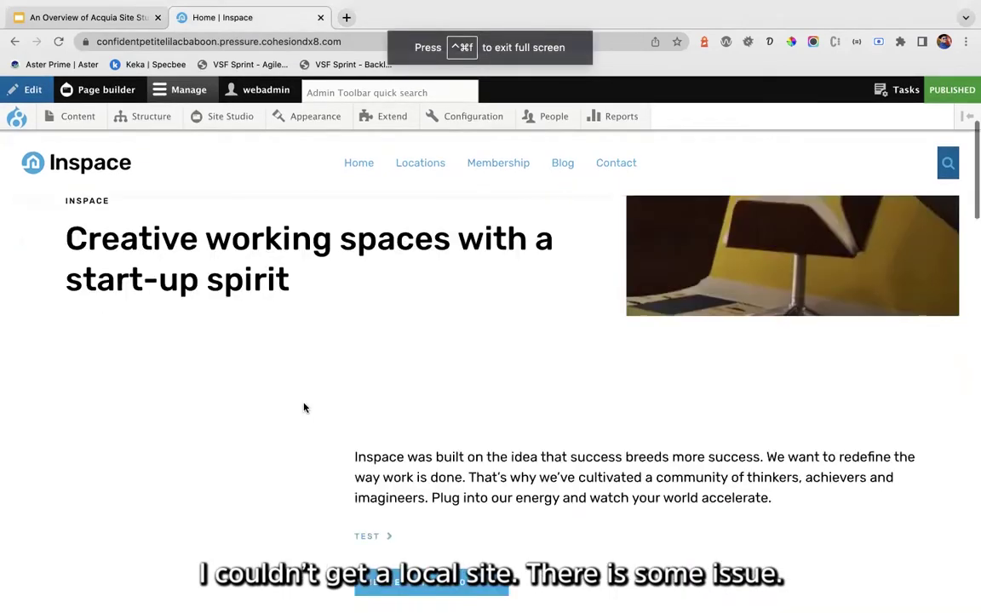
{"action": "scroll", "coordinate": [304, 407], "scroll_direction": "up", "scroll_amount": 5}
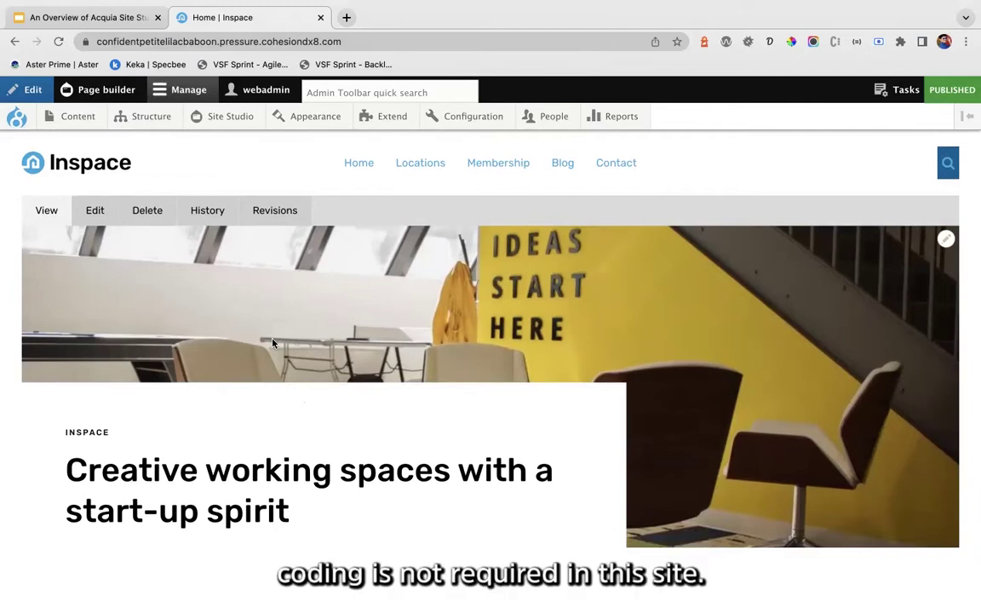
{"action": "scroll", "coordinate": [272, 343], "scroll_direction": "down", "scroll_amount": 10}
{"action": "scroll", "coordinate": [274, 344], "scroll_direction": "down", "scroll_amount": 10}
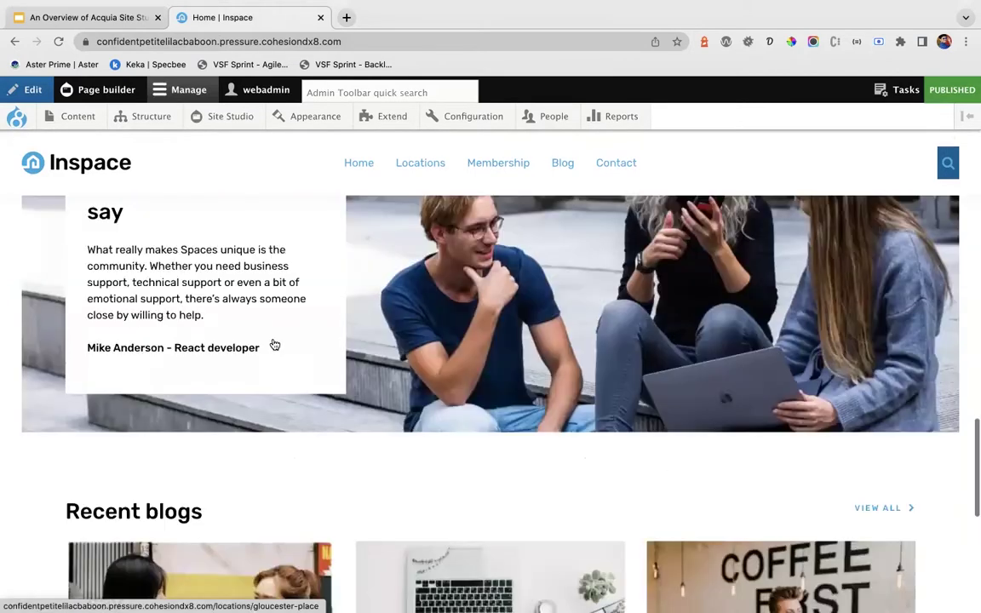
{"action": "scroll", "coordinate": [273, 345], "scroll_direction": "up", "scroll_amount": 4}
{"action": "scroll", "coordinate": [274, 341], "scroll_direction": "up", "scroll_amount": 10}
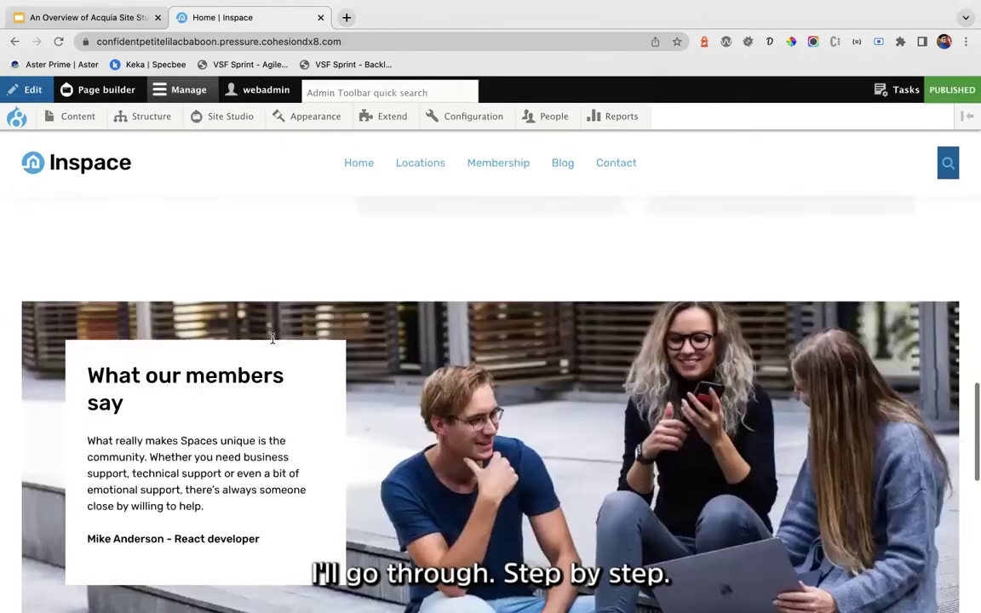
{"action": "scroll", "coordinate": [168, 363], "scroll_direction": "up", "scroll_amount": 5}
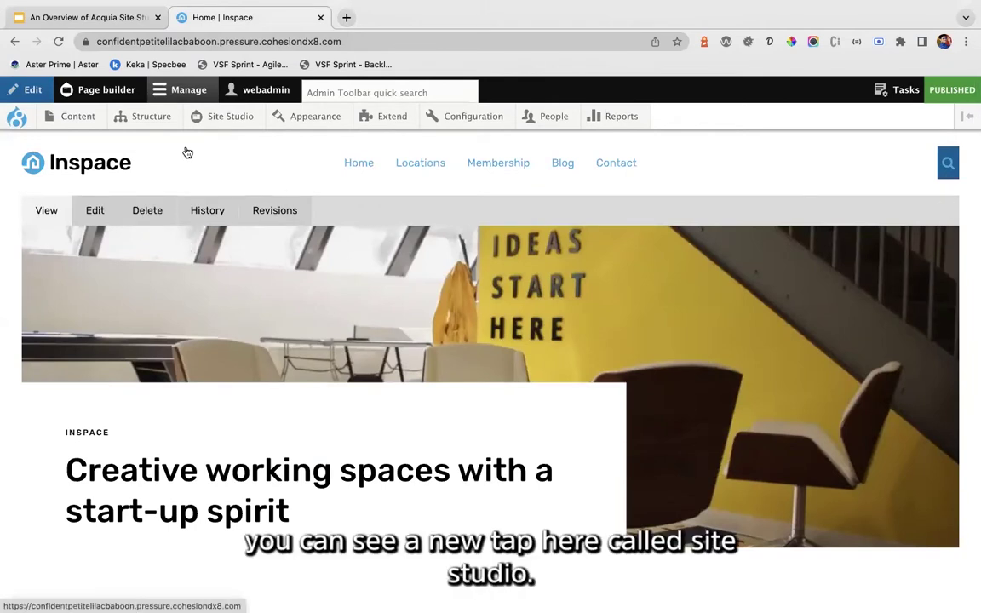
Step: Review Site Studio's configuration and developer tool options, and open the Base unit settings under Website settings
{"action": "mouse_move", "coordinate": [227, 121]}
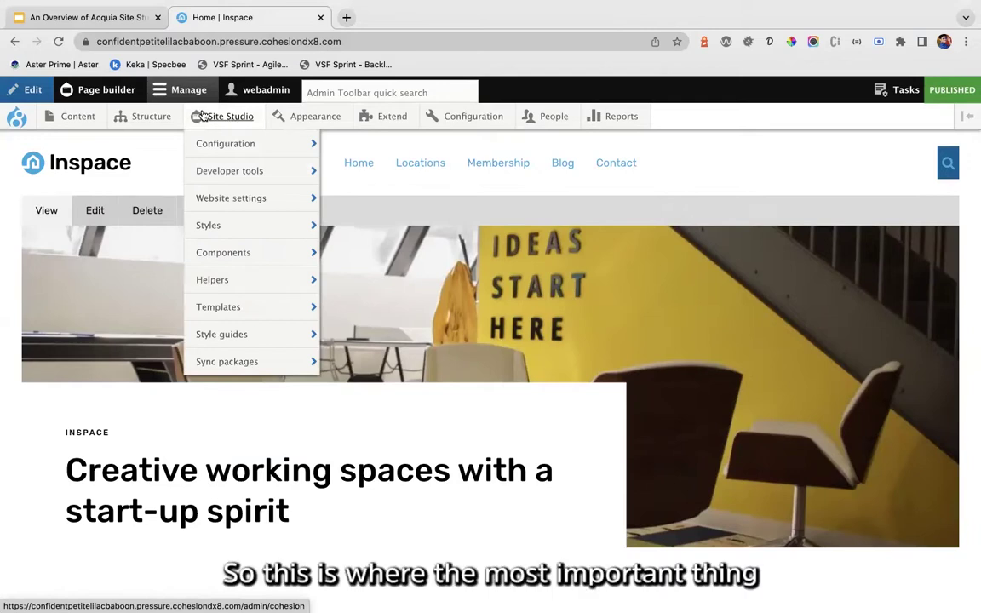
{"action": "key", "text": "Tab"}
{"action": "key", "text": "Tab"}
{"action": "key", "text": "shift+Tab"}
{"action": "key", "text": "shift+Tab"}
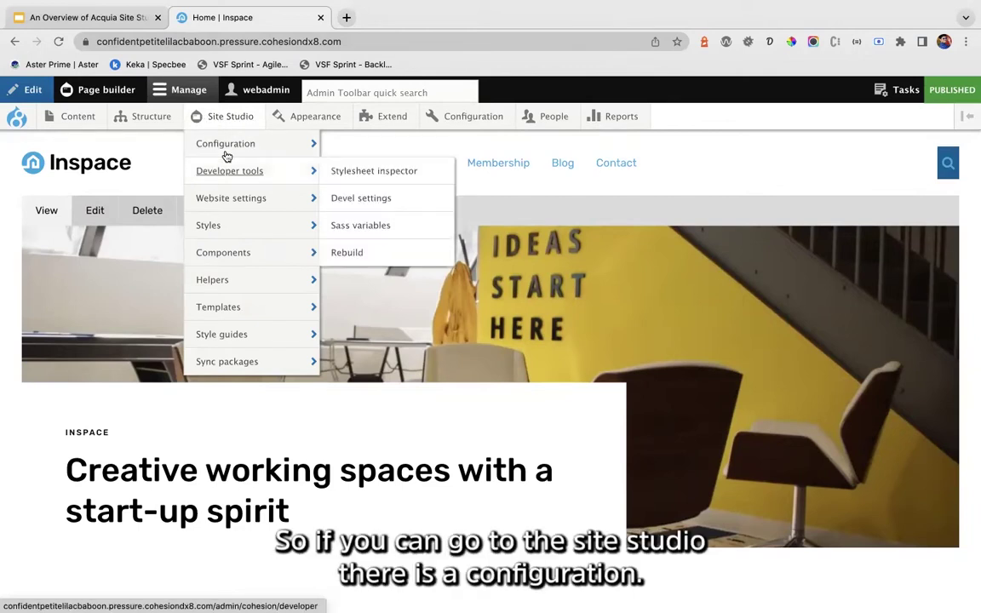
{"action": "mouse_move", "coordinate": [226, 155]}
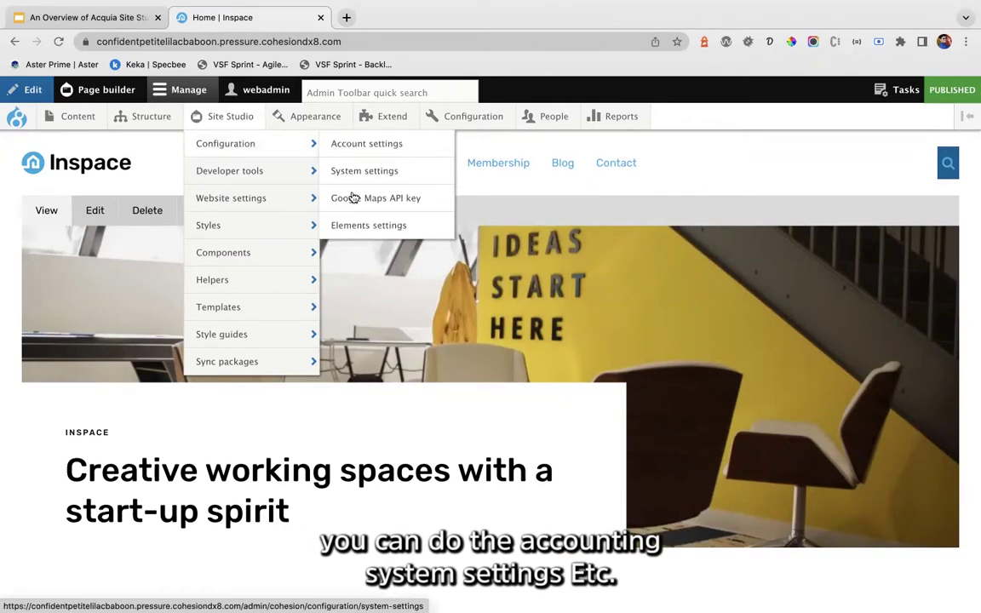
{"action": "mouse_move", "coordinate": [238, 176]}
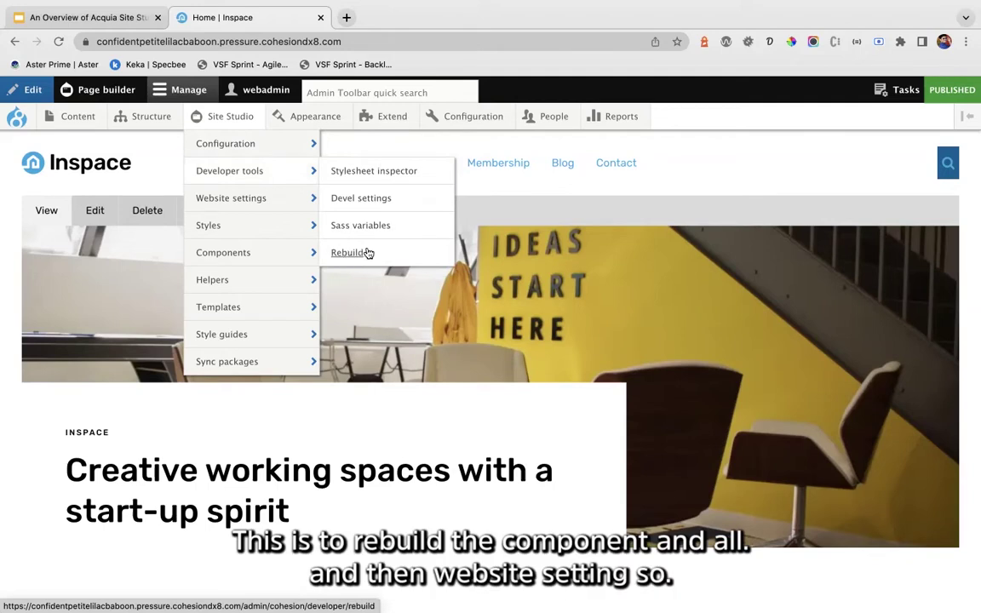
{"action": "mouse_move", "coordinate": [212, 208]}
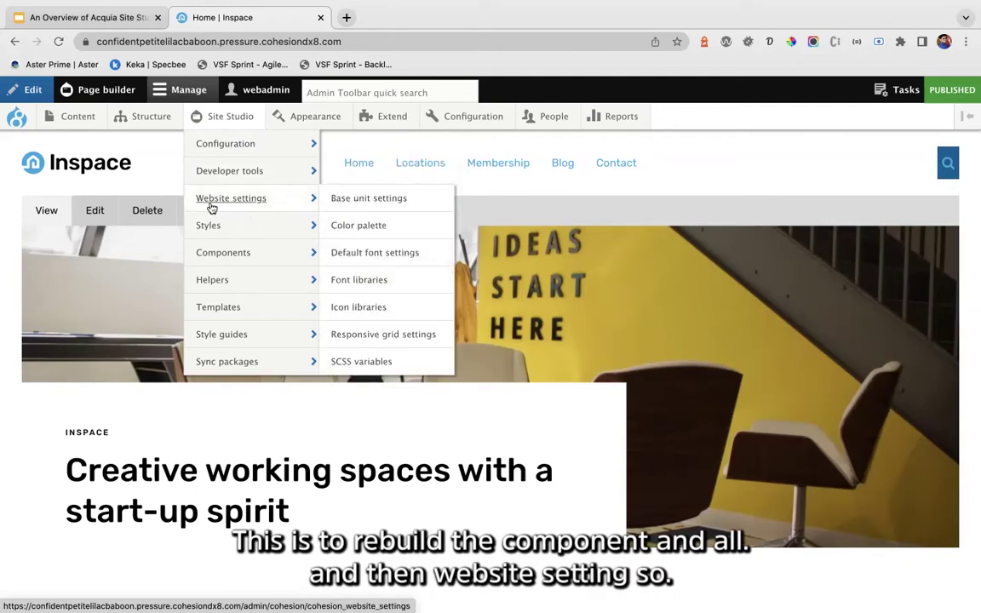
{"action": "left_click", "coordinate": [362, 199]}
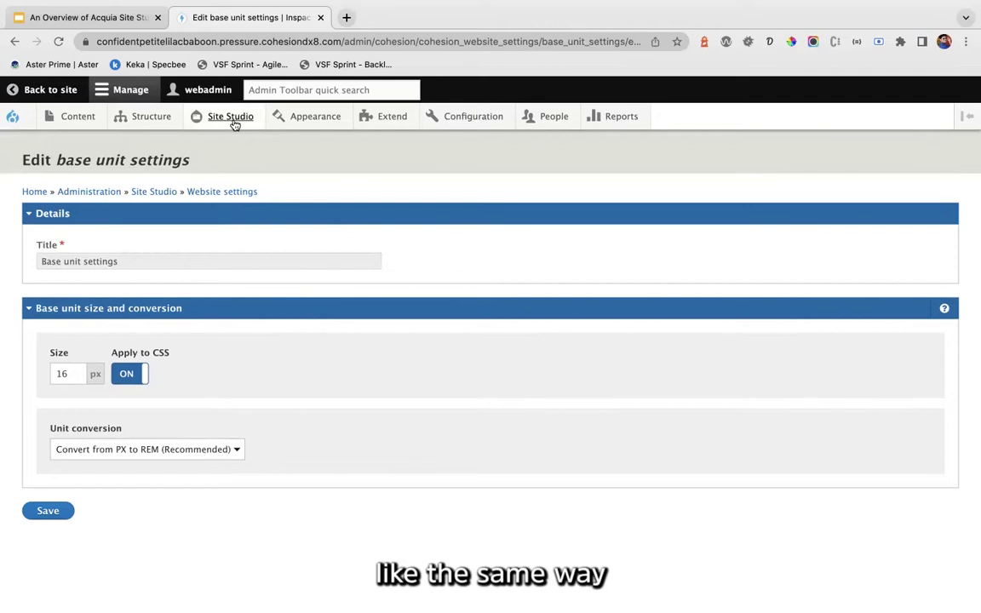
Step: Open the Site Studio color palette settings and look through the defined colors to the end of the list
{"action": "mouse_move", "coordinate": [245, 198]}
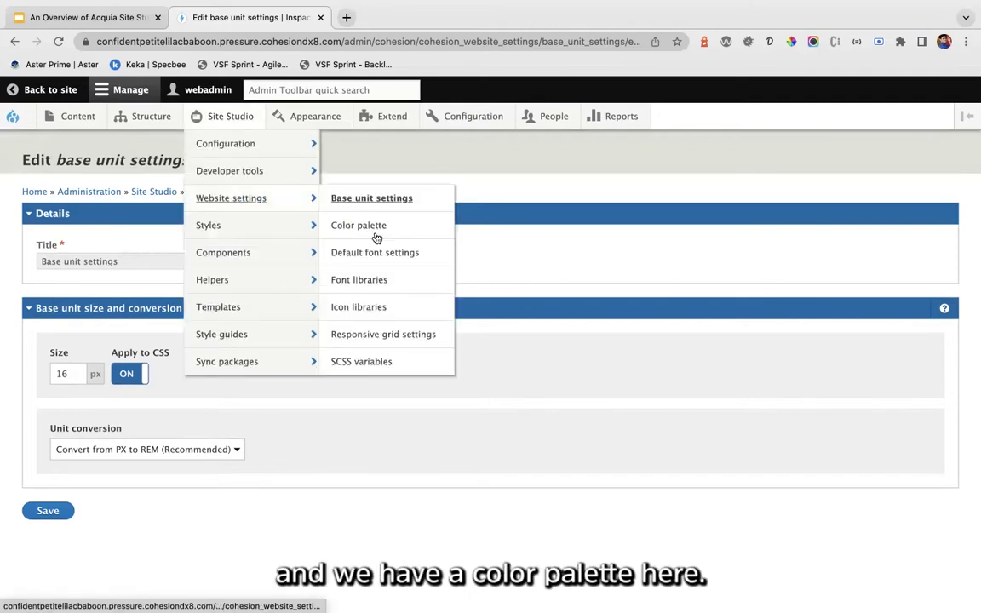
{"action": "left_click", "coordinate": [375, 225]}
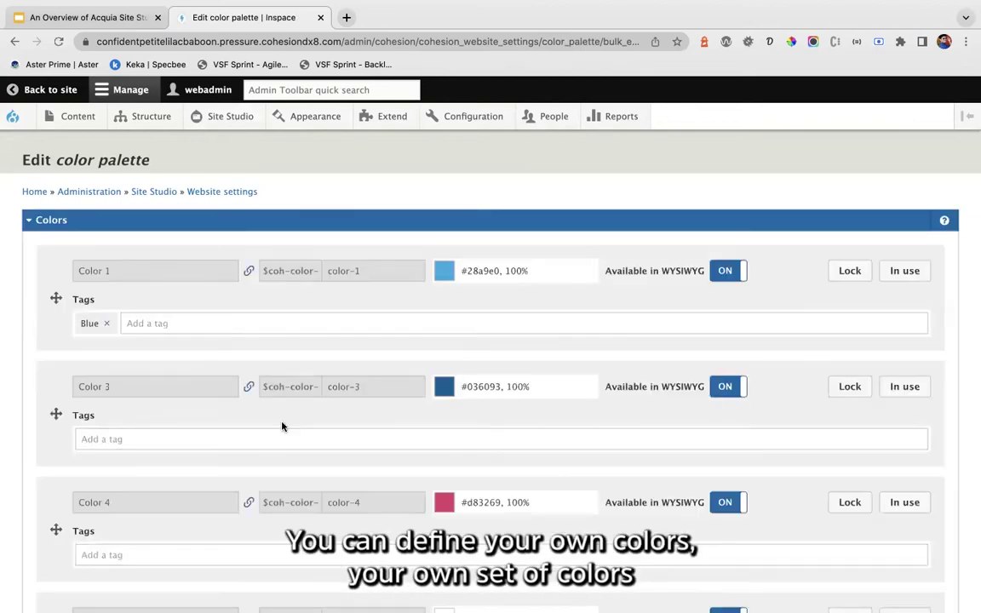
{"action": "scroll", "coordinate": [282, 427], "scroll_direction": "down", "scroll_amount": 10}
{"action": "scroll", "coordinate": [510, 368], "scroll_direction": "up", "scroll_amount": 10}
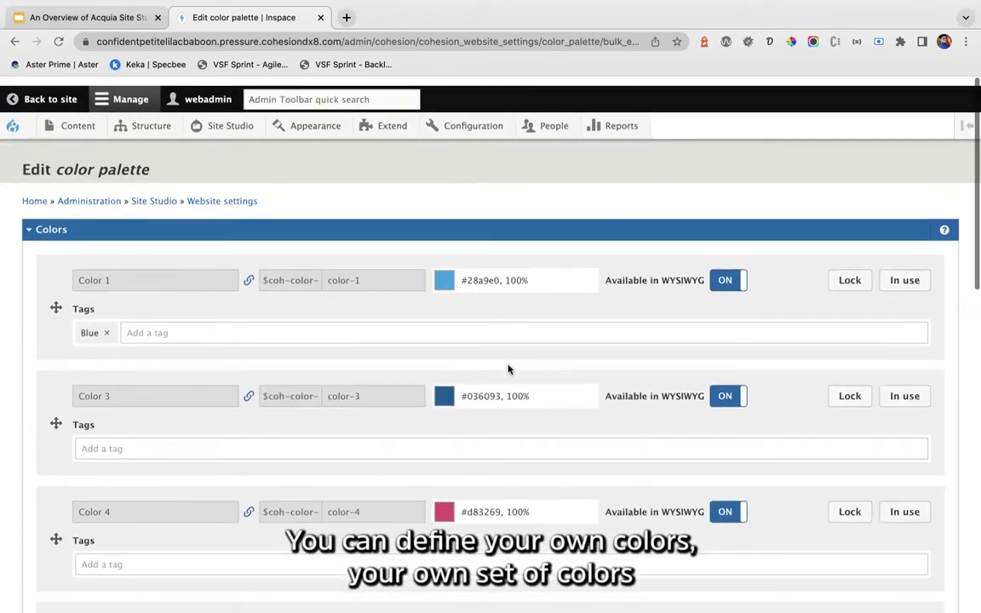
{"action": "scroll", "coordinate": [498, 379], "scroll_direction": "down", "scroll_amount": 1}
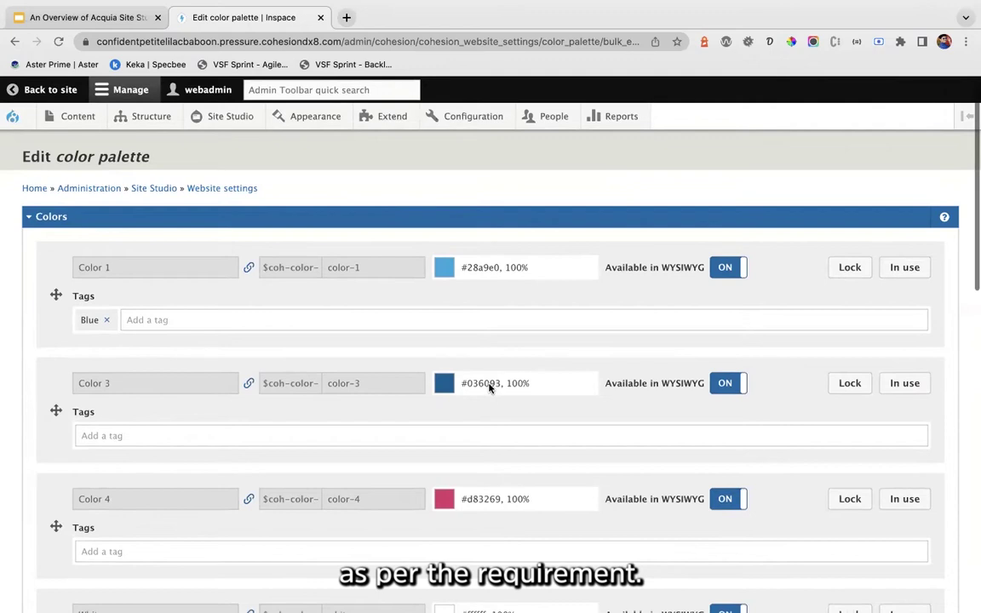
{"action": "scroll", "coordinate": [490, 387], "scroll_direction": "down", "scroll_amount": 5}
{"action": "scroll", "coordinate": [490, 388], "scroll_direction": "down", "scroll_amount": 5}
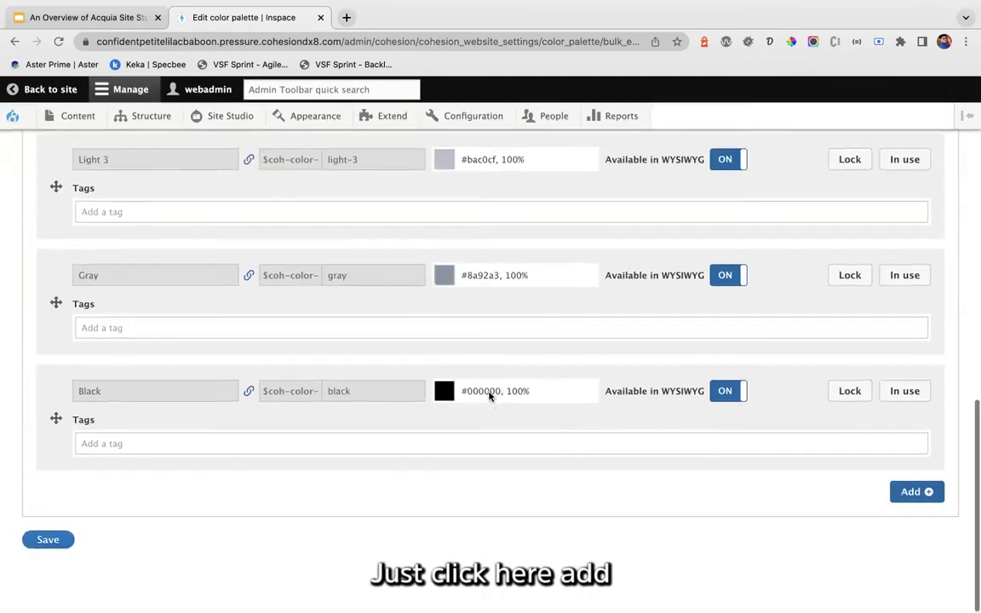
Step: Add a blank color entry after Black in the color palette
{"action": "left_click", "coordinate": [925, 491]}
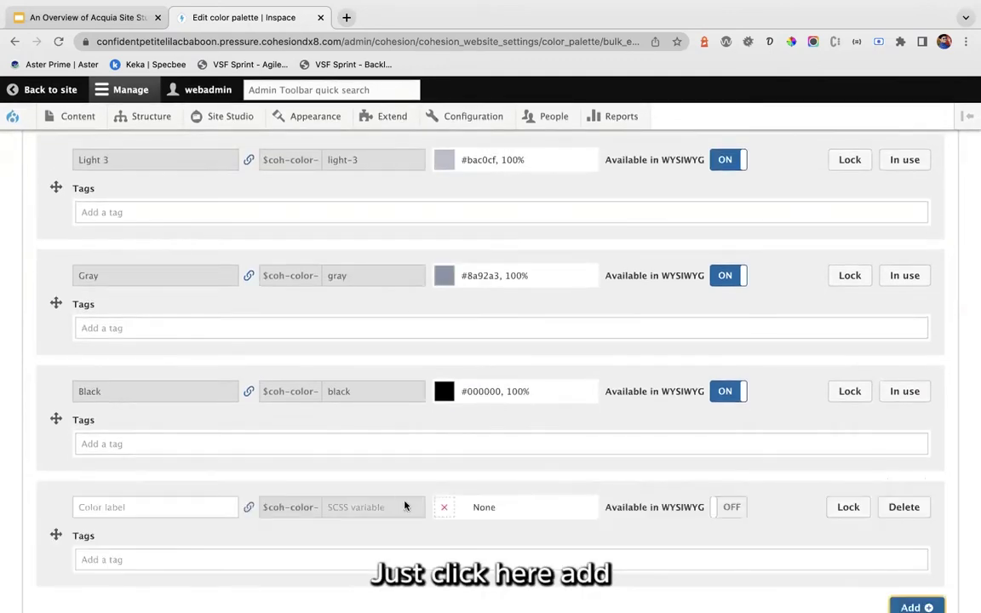
{"action": "left_click", "coordinate": [155, 558]}
{"action": "left_click", "coordinate": [617, 512]}
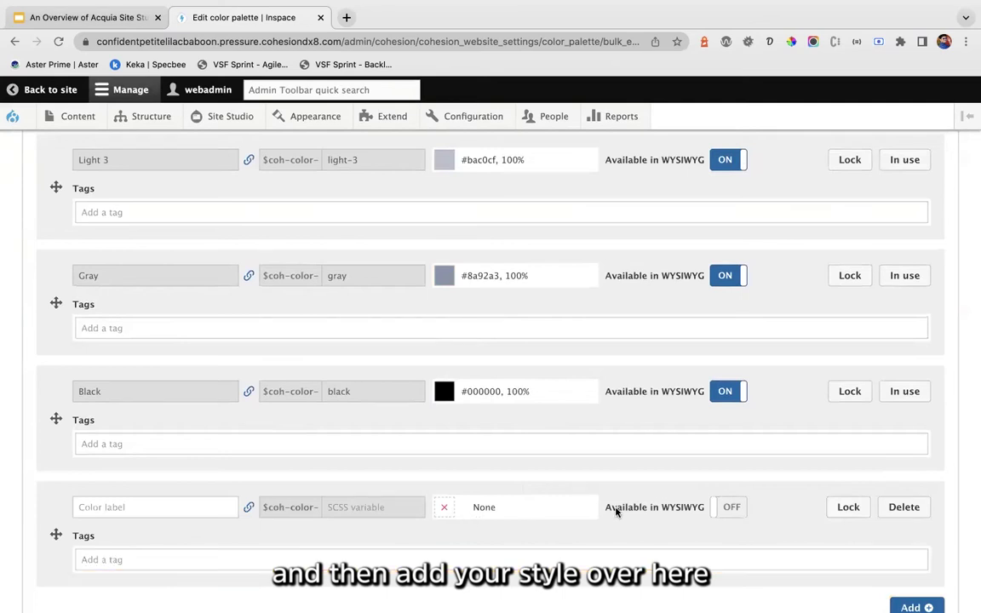
{"action": "scroll", "coordinate": [872, 528], "scroll_direction": "down", "scroll_amount": 2}
Step: Open the Default font settings under Website settings and check which fonts can be chosen as default
{"action": "scroll", "coordinate": [418, 280], "scroll_direction": "up", "scroll_amount": 15}
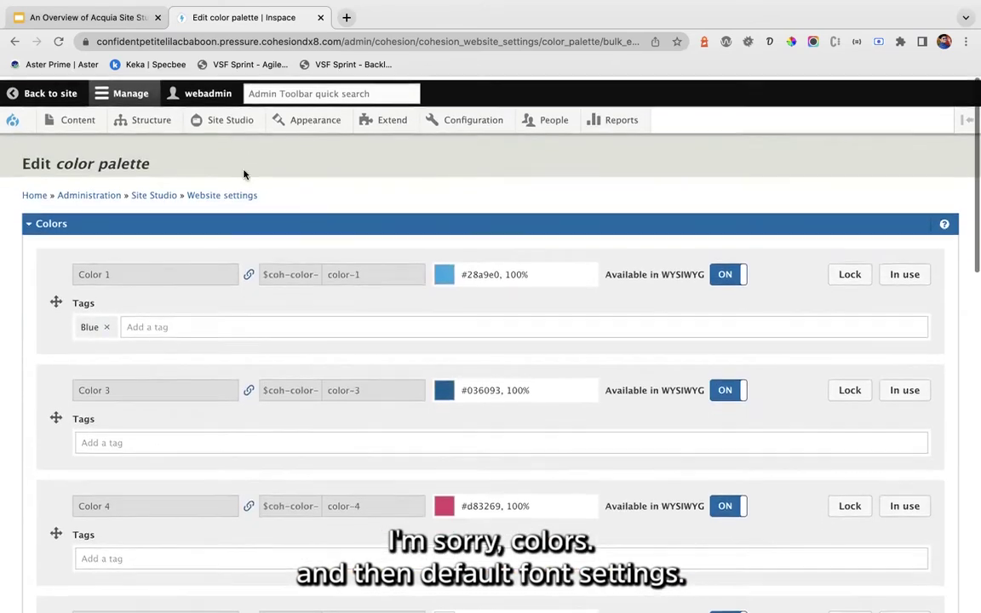
{"action": "mouse_move", "coordinate": [217, 119]}
{"action": "mouse_move", "coordinate": [245, 197]}
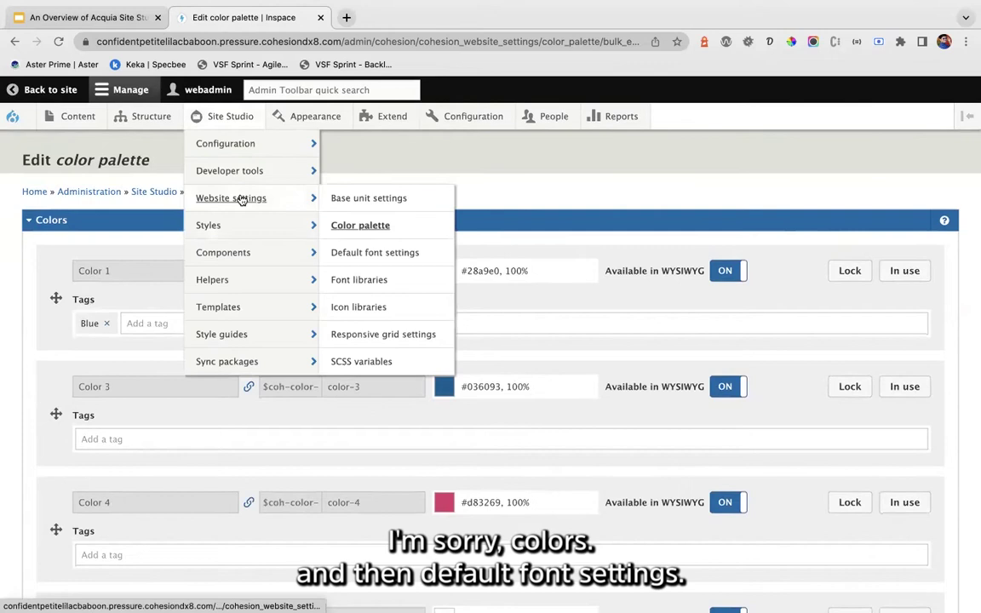
{"action": "left_click", "coordinate": [374, 253]}
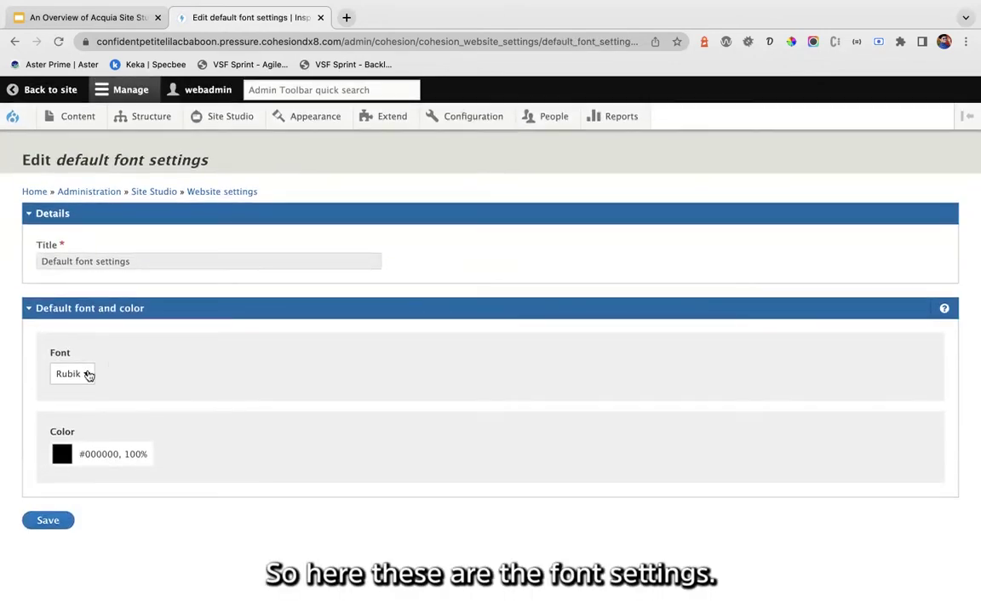
{"action": "left_click", "coordinate": [63, 373]}
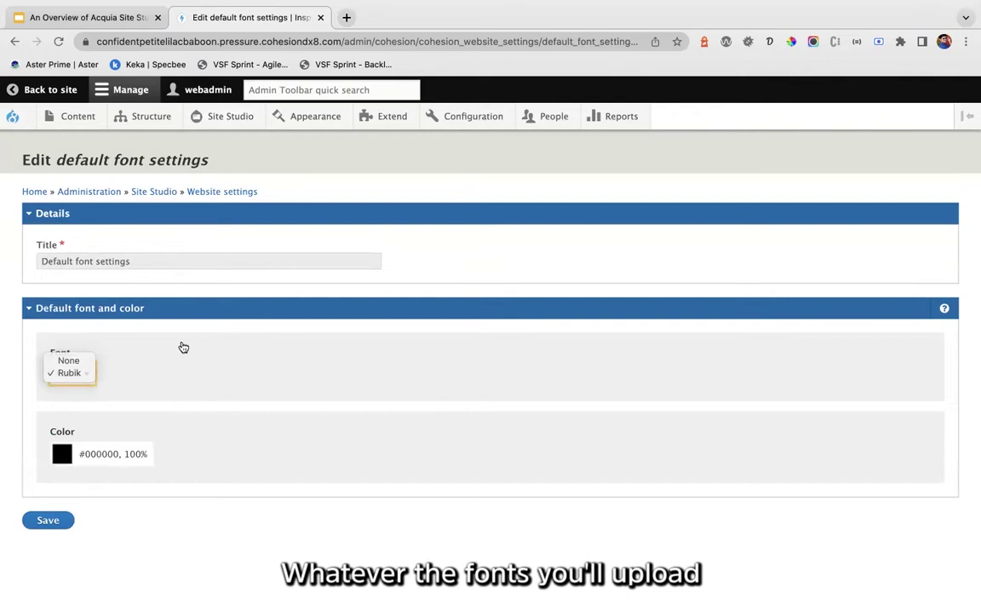
{"action": "left_click", "coordinate": [183, 348]}
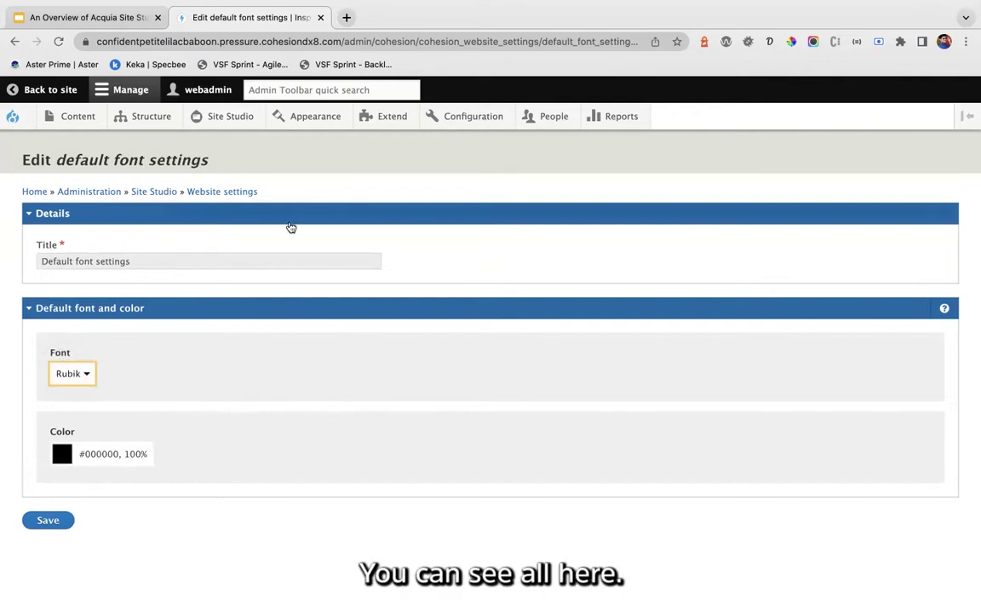
Step: Open the Font libraries settings, review the options for adding fonts and font stacks, and add a blank imported font entry
{"action": "mouse_move", "coordinate": [230, 117]}
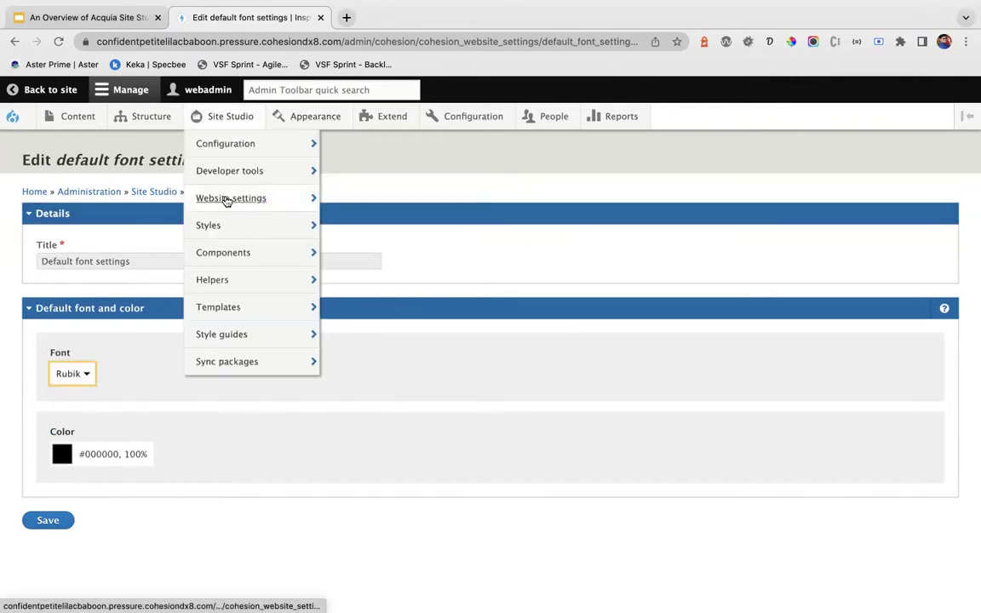
{"action": "mouse_move", "coordinate": [226, 201]}
{"action": "left_click", "coordinate": [370, 279]}
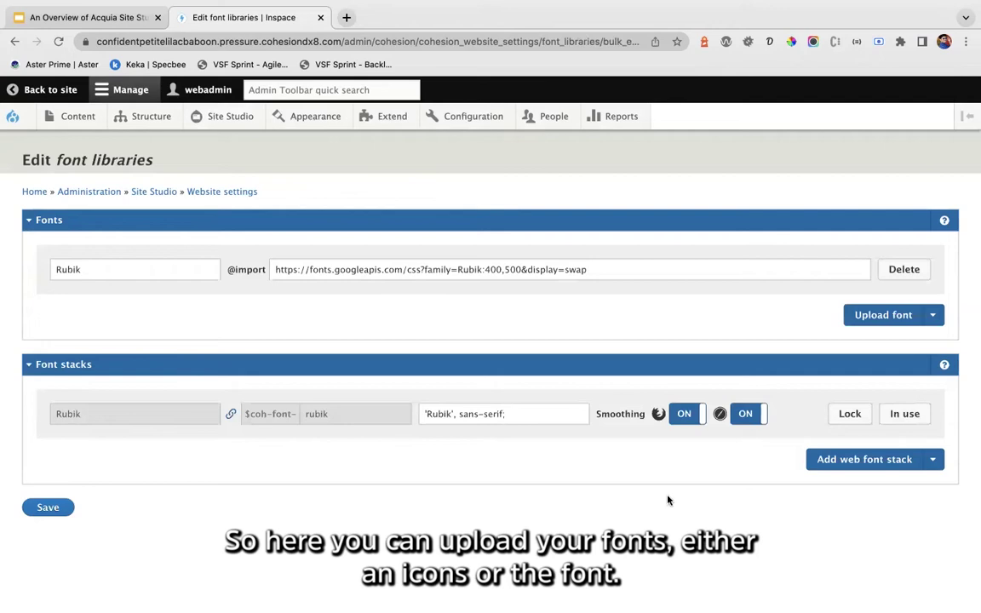
{"action": "left_click", "coordinate": [937, 461]}
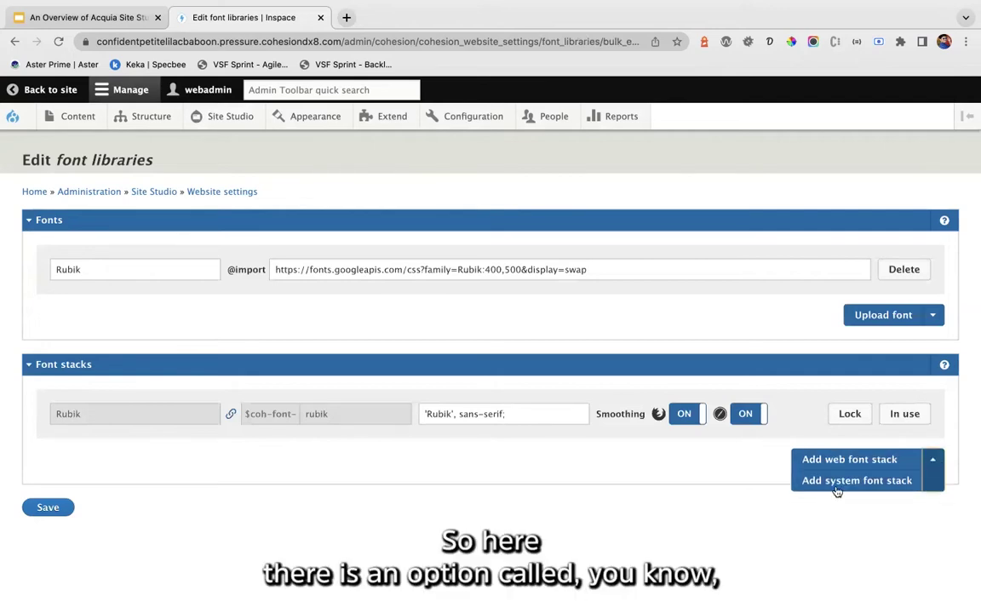
{"action": "left_click", "coordinate": [934, 318]}
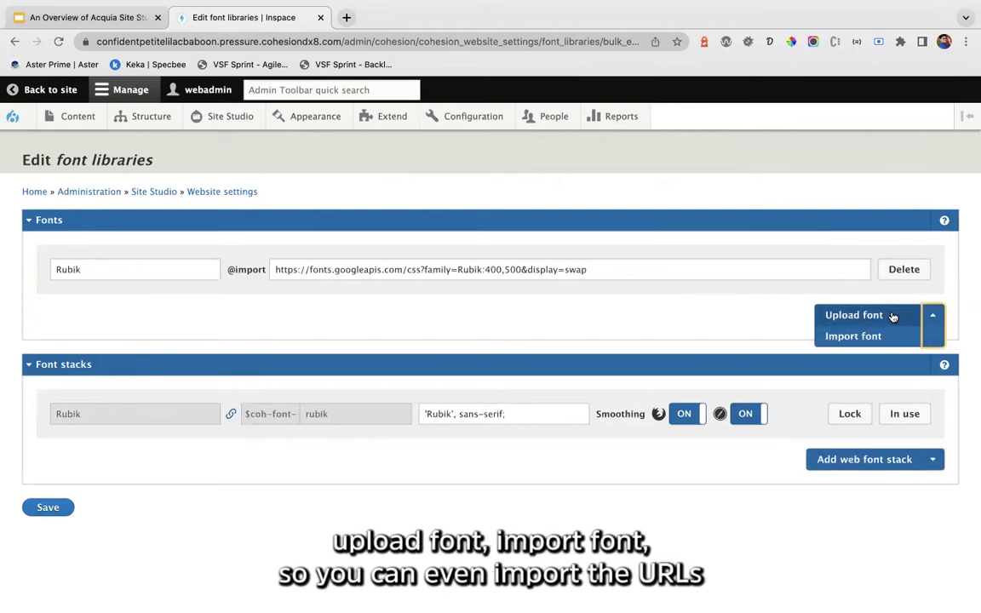
{"action": "left_click", "coordinate": [850, 339]}
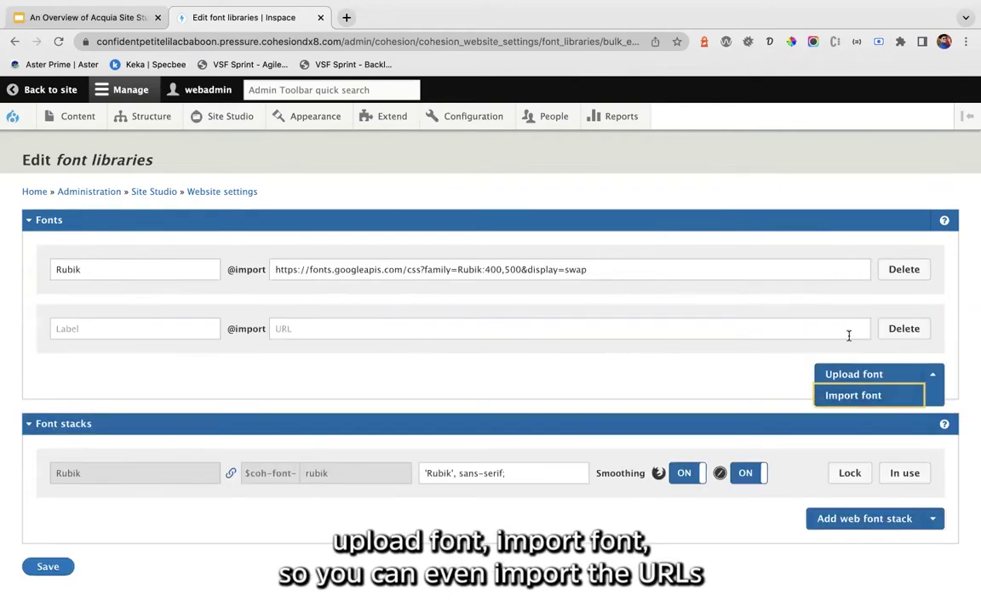
Step: Check the URL field of the blank imported font and add a blank entry for uploading a font file
{"action": "left_click", "coordinate": [334, 331]}
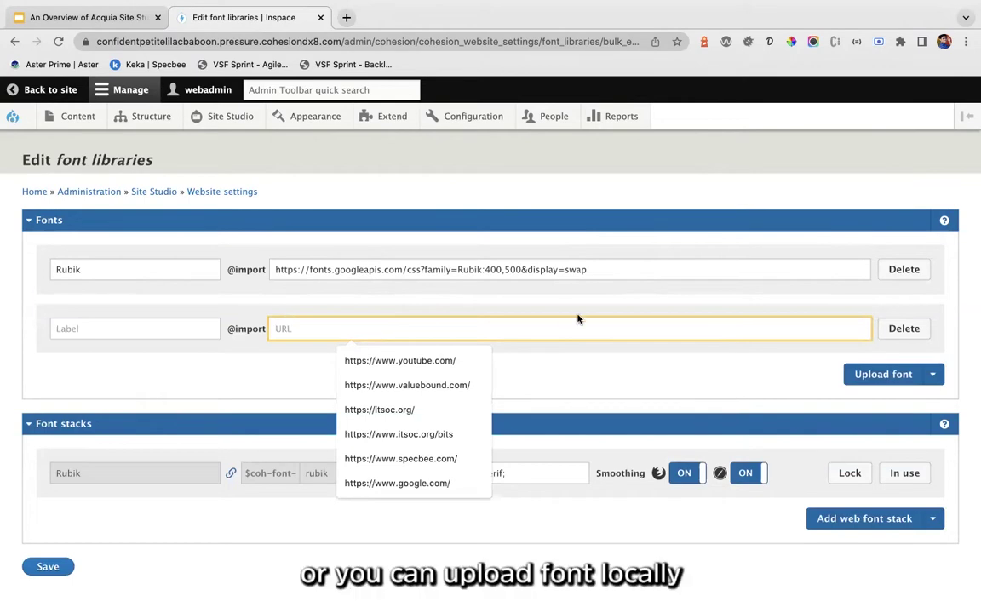
{"action": "left_click", "coordinate": [886, 375]}
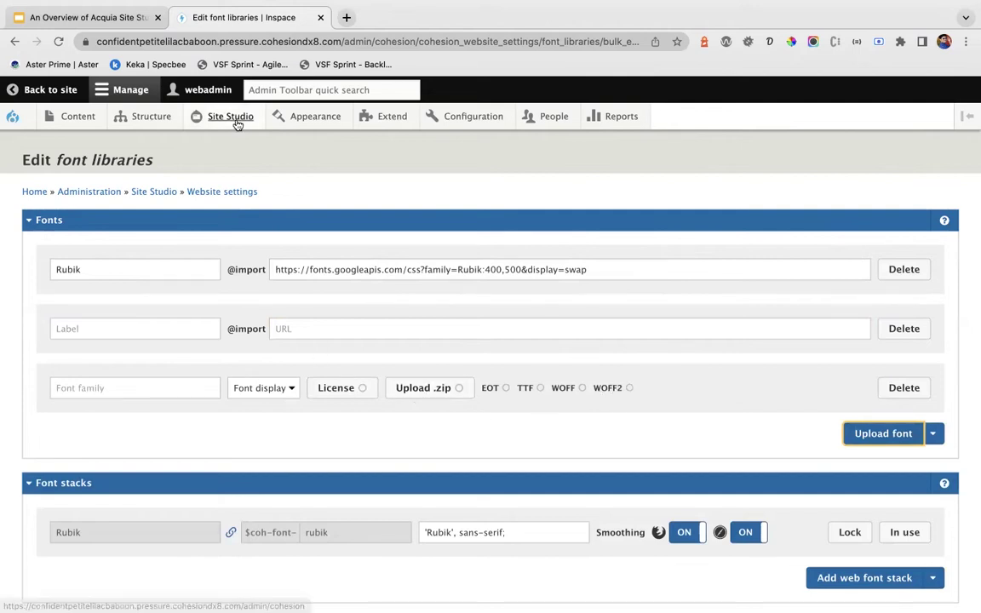
Step: Open the Icon libraries settings under Website settings and add a blank entry for importing a custom icon font
{"action": "mouse_move", "coordinate": [225, 118]}
{"action": "mouse_move", "coordinate": [238, 198]}
{"action": "left_click", "coordinate": [378, 308]}
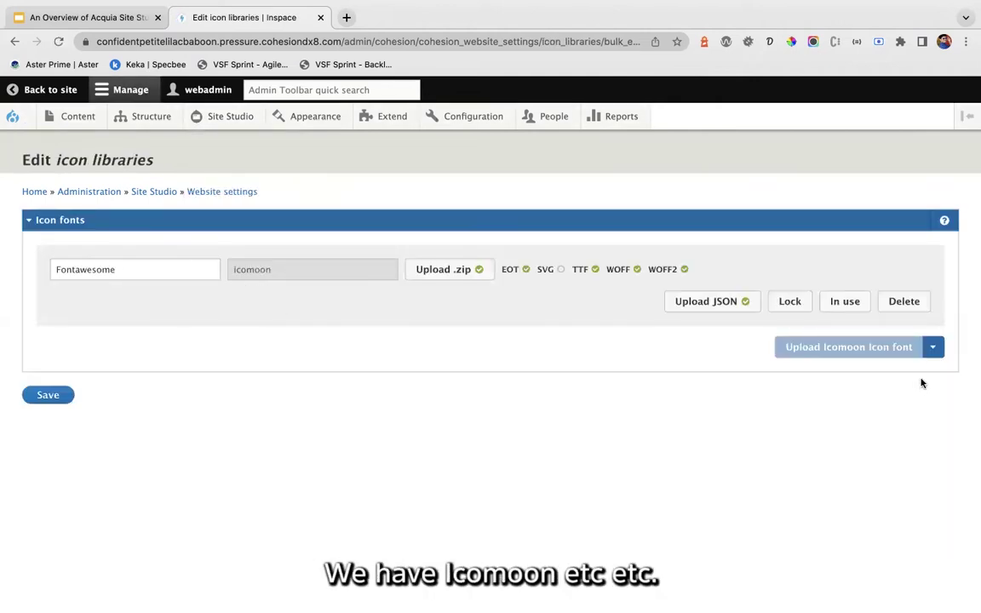
{"action": "left_click", "coordinate": [933, 347]}
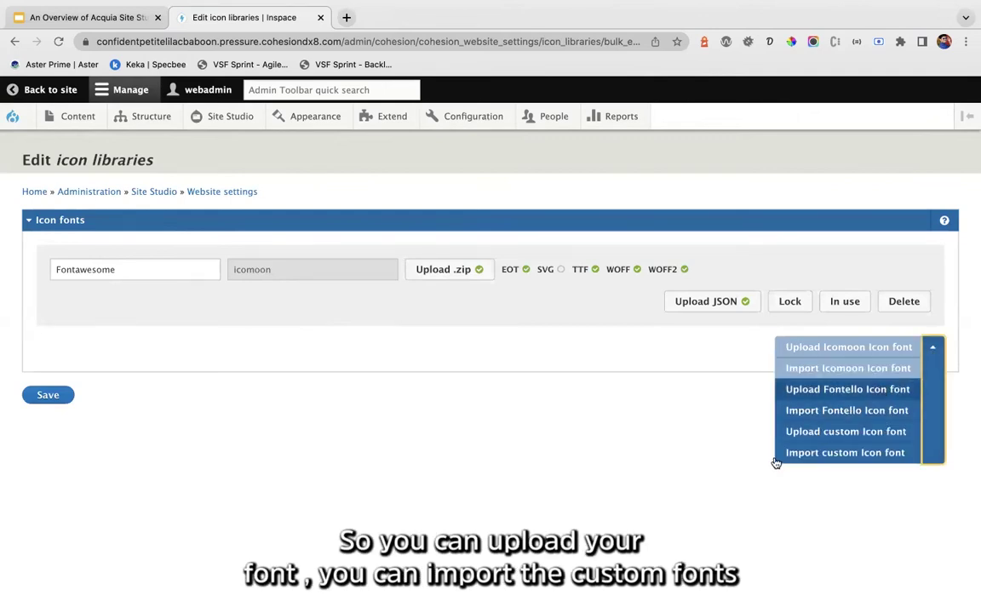
{"action": "left_click", "coordinate": [825, 453]}
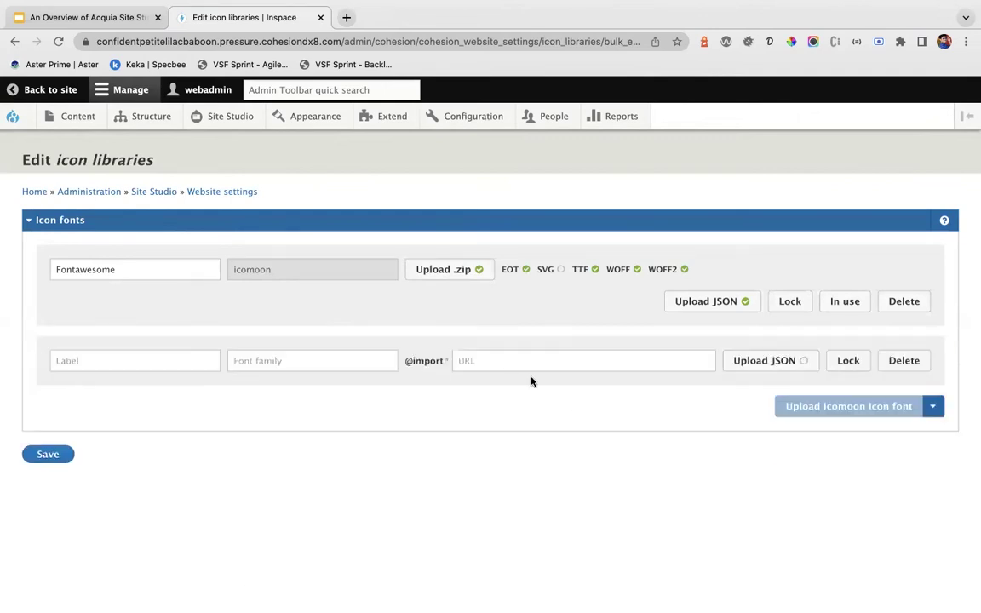
{"action": "left_click", "coordinate": [532, 361]}
{"action": "left_click", "coordinate": [429, 417]}
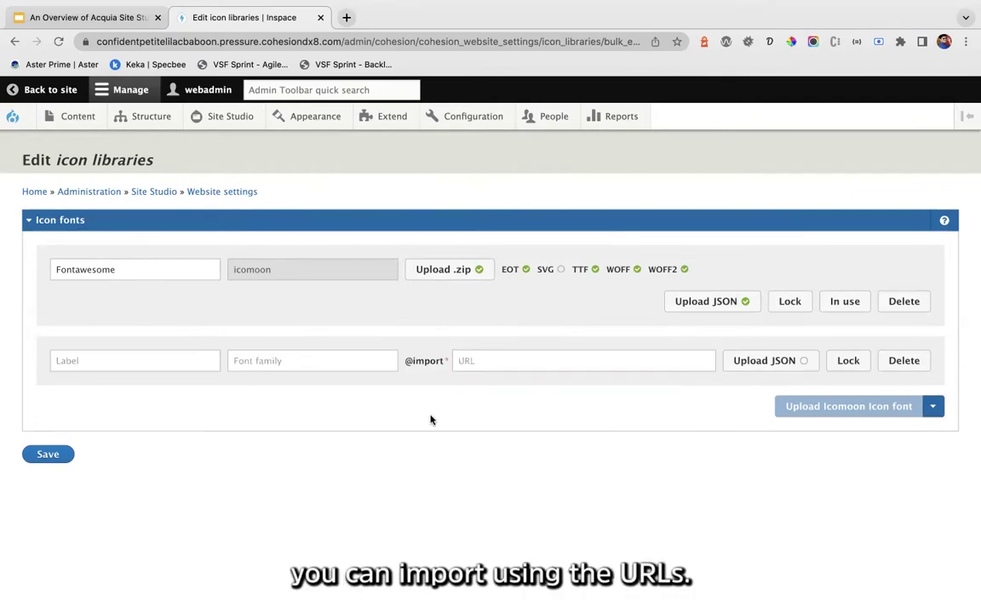
Step: Open the Responsive grid settings and look through the breakpoints from Wide desktop down to Phone
{"action": "mouse_move", "coordinate": [223, 117]}
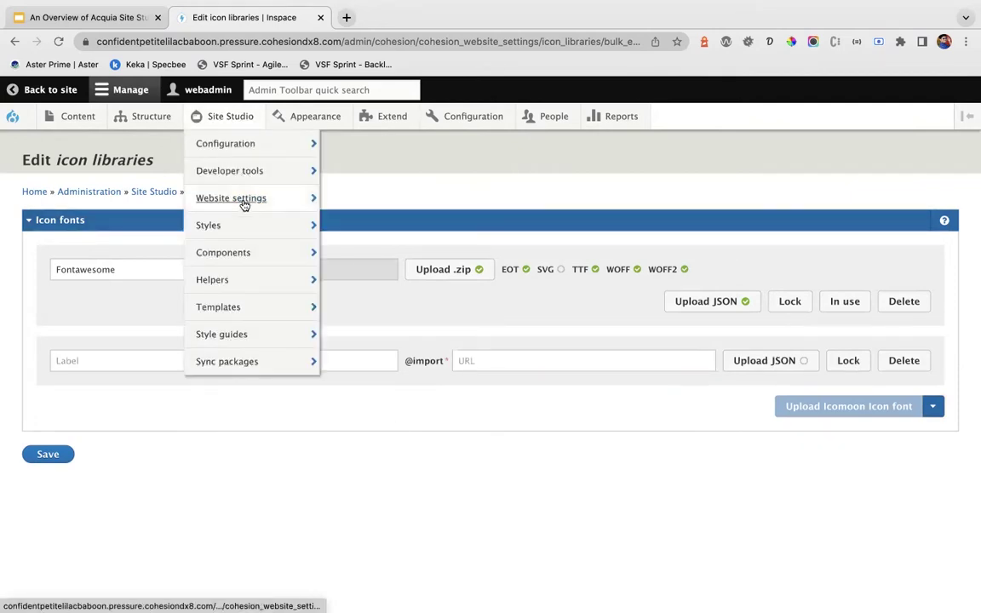
{"action": "mouse_move", "coordinate": [245, 204]}
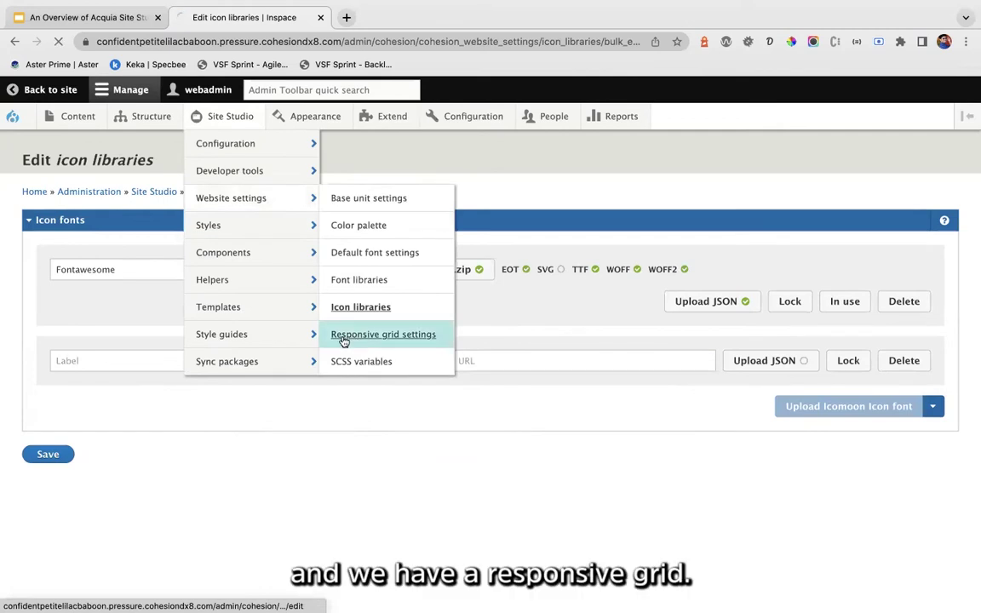
{"action": "left_click", "coordinate": [402, 335]}
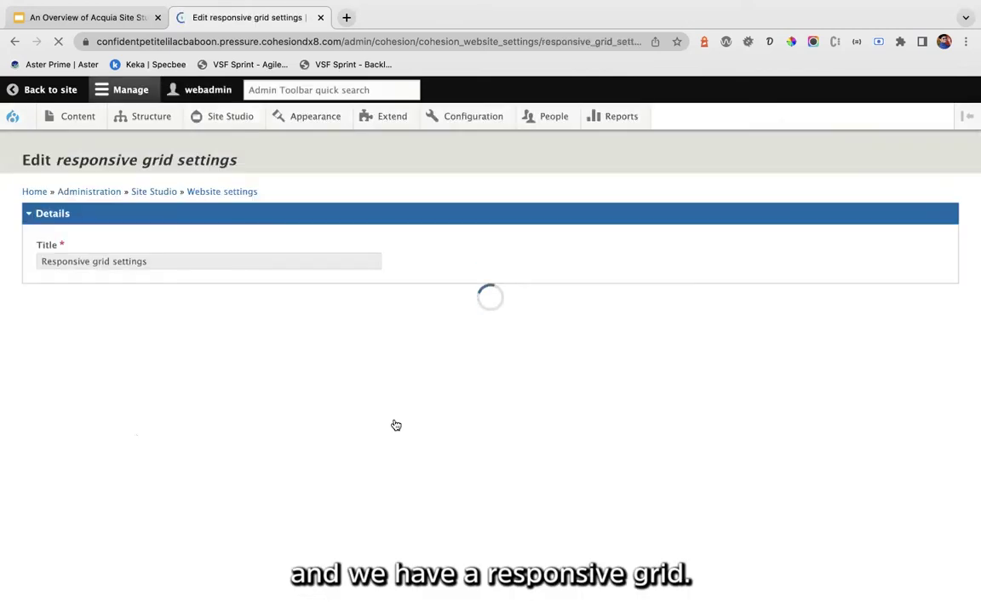
{"action": "scroll", "coordinate": [453, 410], "scroll_direction": "down", "scroll_amount": 5}
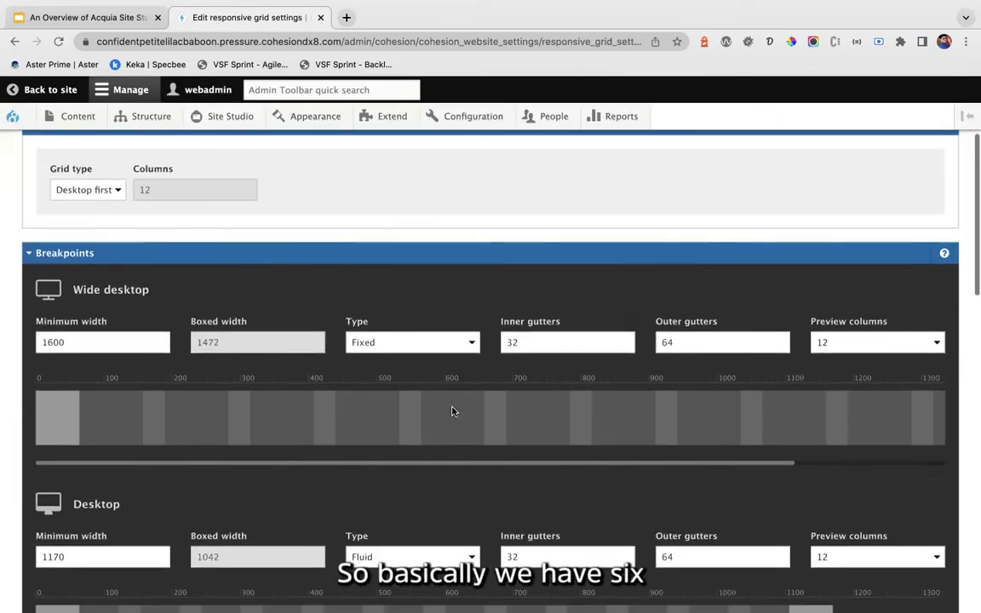
{"action": "scroll", "coordinate": [453, 412], "scroll_direction": "down", "scroll_amount": 6}
{"action": "scroll", "coordinate": [453, 412], "scroll_direction": "up", "scroll_amount": 8}
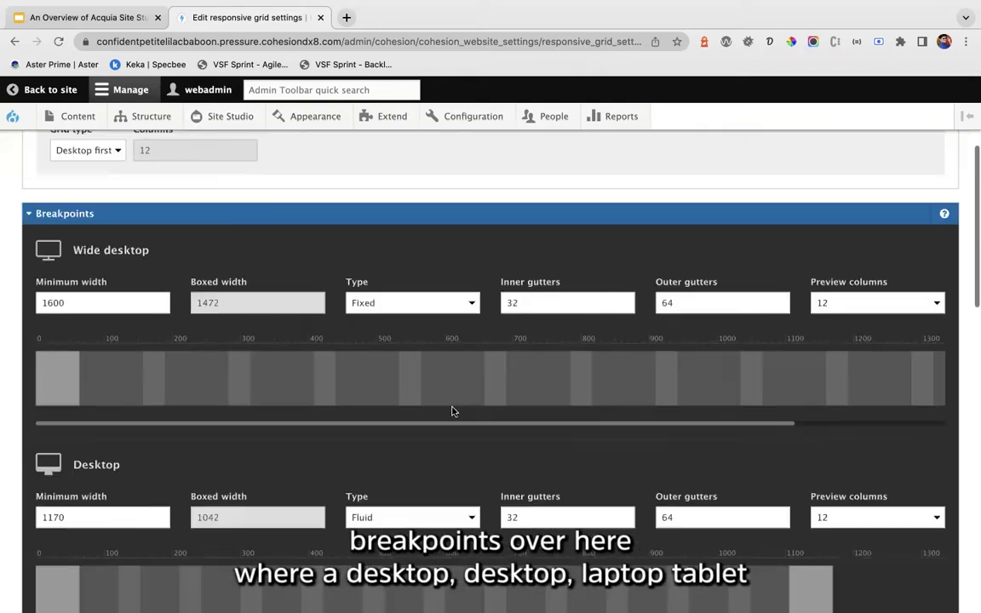
{"action": "scroll", "coordinate": [453, 412], "scroll_direction": "down", "scroll_amount": 3}
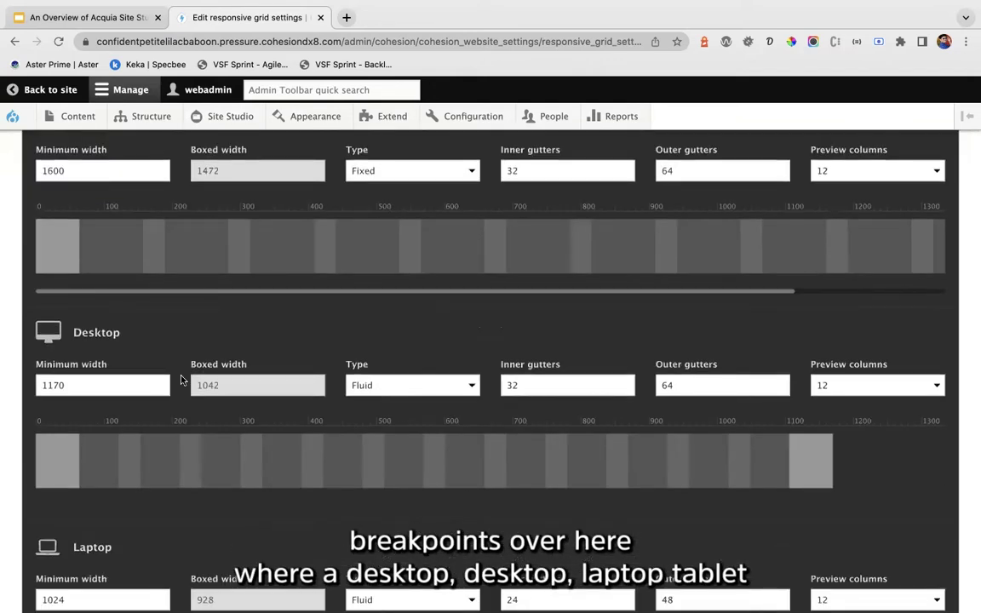
{"action": "scroll", "coordinate": [269, 418], "scroll_direction": "down", "scroll_amount": 10}
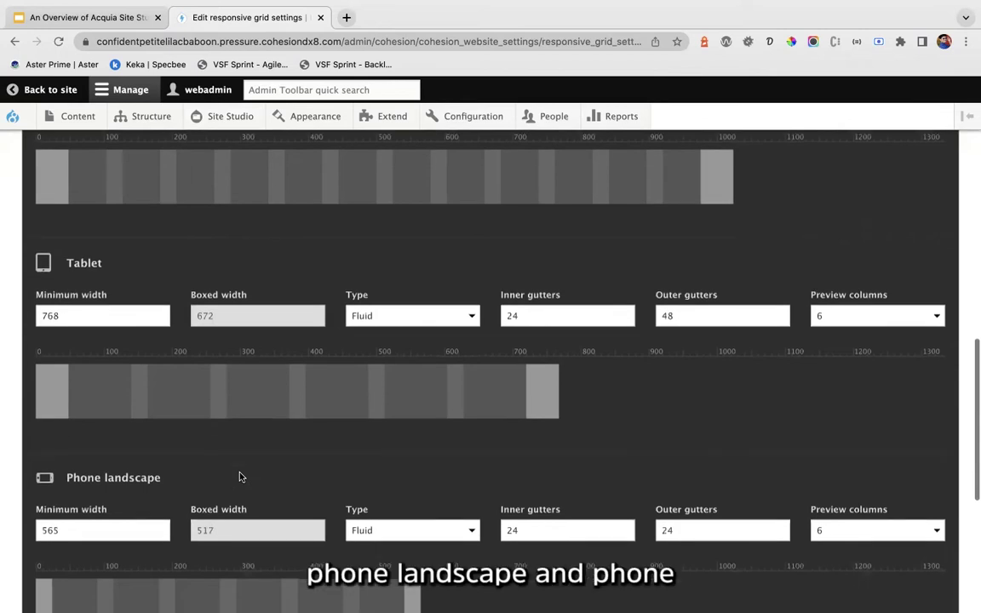
{"action": "scroll", "coordinate": [222, 383], "scroll_direction": "down", "scroll_amount": 3}
{"action": "scroll", "coordinate": [255, 366], "scroll_direction": "down", "scroll_amount": 3}
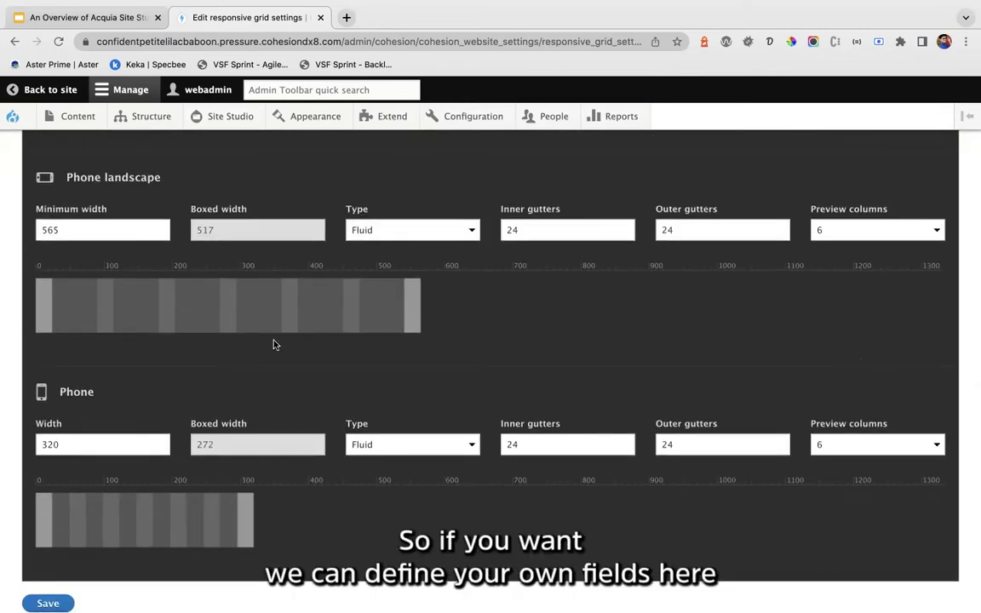
Step: Review the width, type, gutter and preview column fields of the breakpoints from Phone landscape back up to Wide desktop
{"action": "scroll", "coordinate": [273, 344], "scroll_direction": "up", "scroll_amount": 2}
{"action": "left_click", "coordinate": [85, 331]}
{"action": "scroll", "coordinate": [271, 297], "scroll_direction": "up", "scroll_amount": 3}
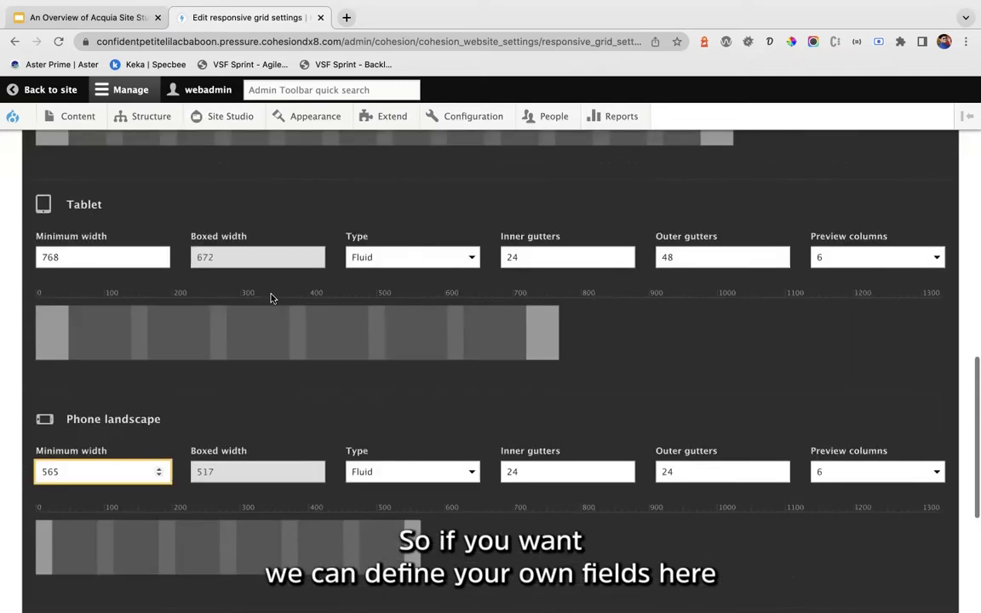
{"action": "scroll", "coordinate": [271, 297], "scroll_direction": "up", "scroll_amount": 5}
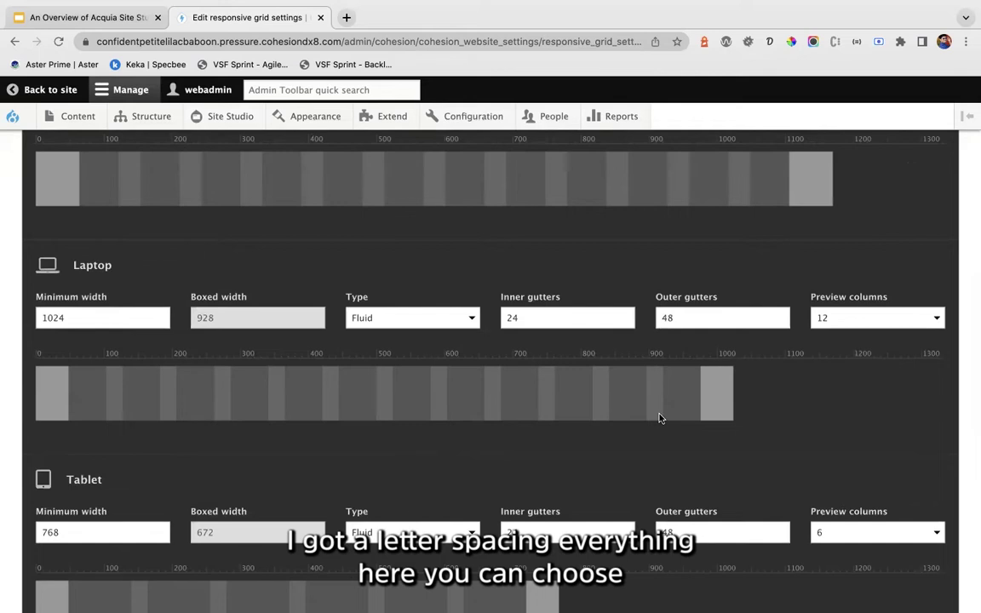
{"action": "scroll", "coordinate": [660, 417], "scroll_direction": "up", "scroll_amount": 12}
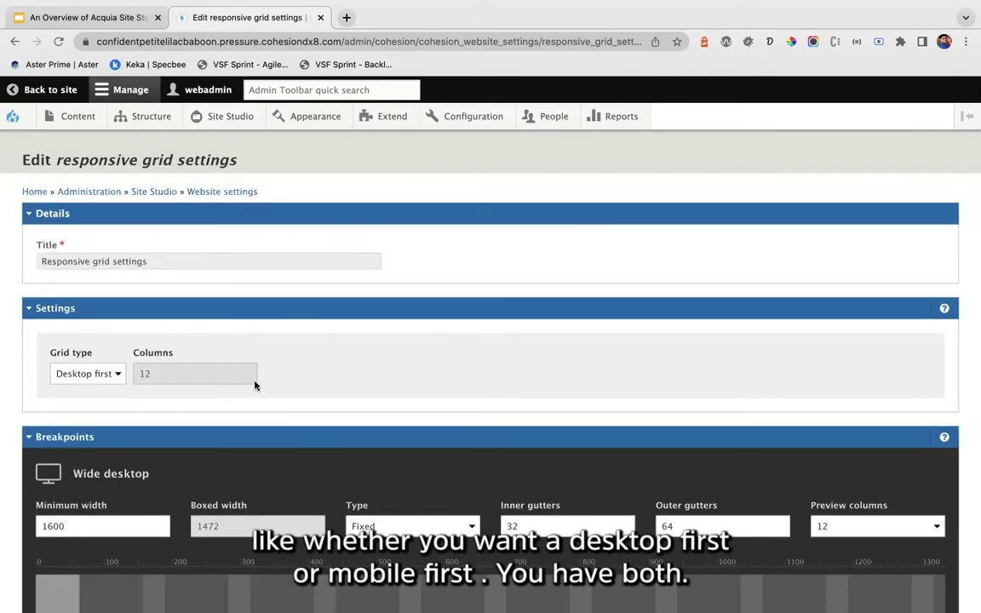
Step: Switch the grid type to Mobile first and check the order of the breakpoints
{"action": "left_click", "coordinate": [111, 376]}
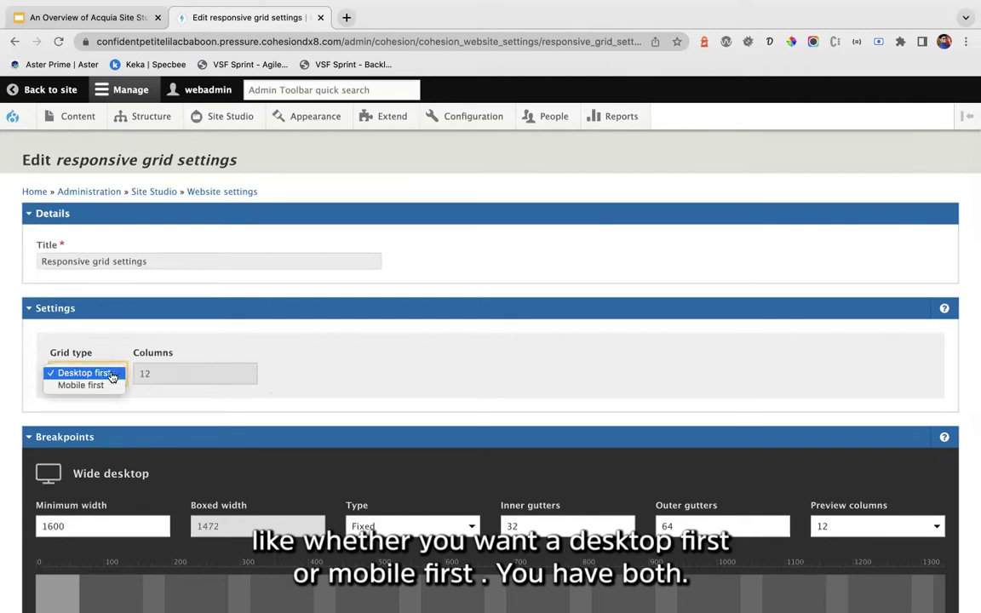
{"action": "left_click", "coordinate": [96, 386]}
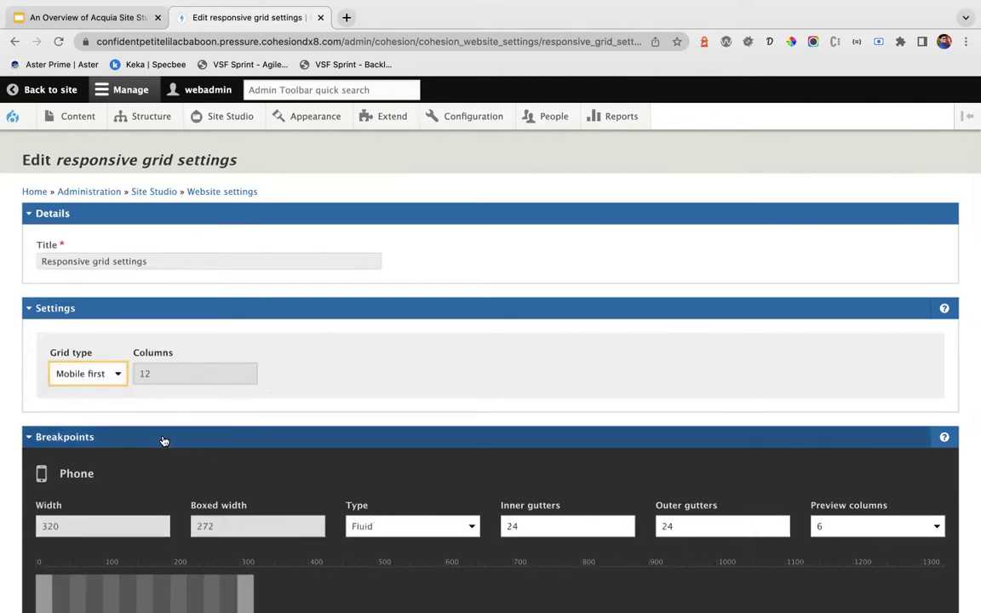
{"action": "scroll", "coordinate": [165, 442], "scroll_direction": "down", "scroll_amount": 5}
{"action": "scroll", "coordinate": [161, 448], "scroll_direction": "up", "scroll_amount": 5}
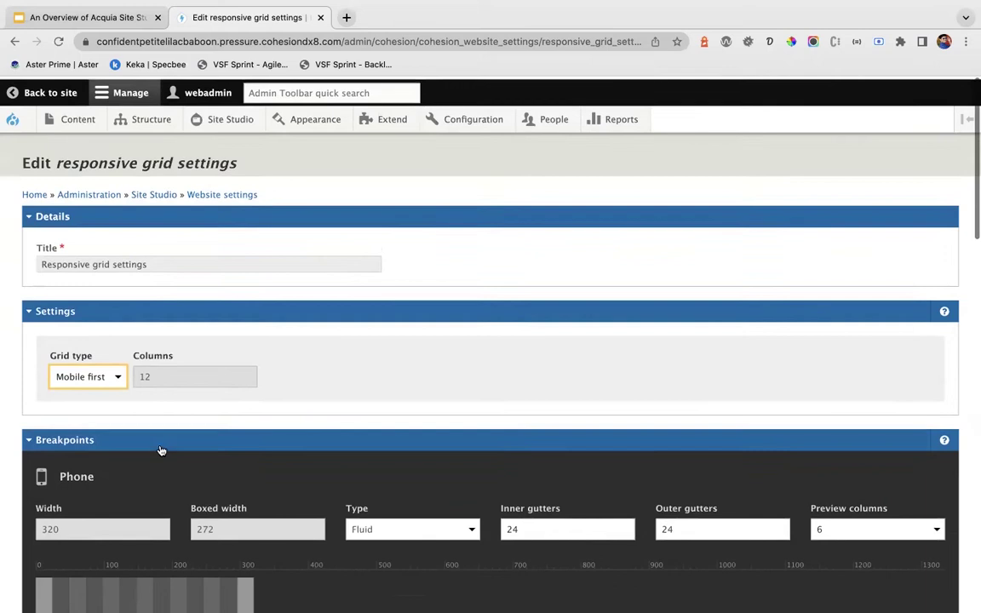
Step: Open the SCSS variables settings, discarding the unsaved grid change, and activate the blank variable's name field
{"action": "mouse_move", "coordinate": [228, 116]}
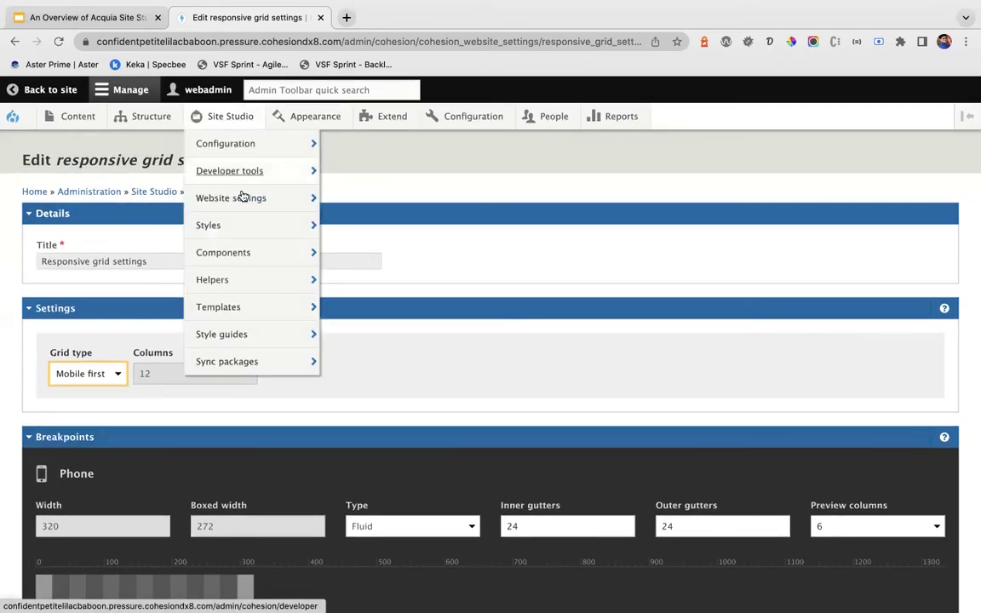
{"action": "mouse_move", "coordinate": [242, 198]}
{"action": "left_click", "coordinate": [421, 351]}
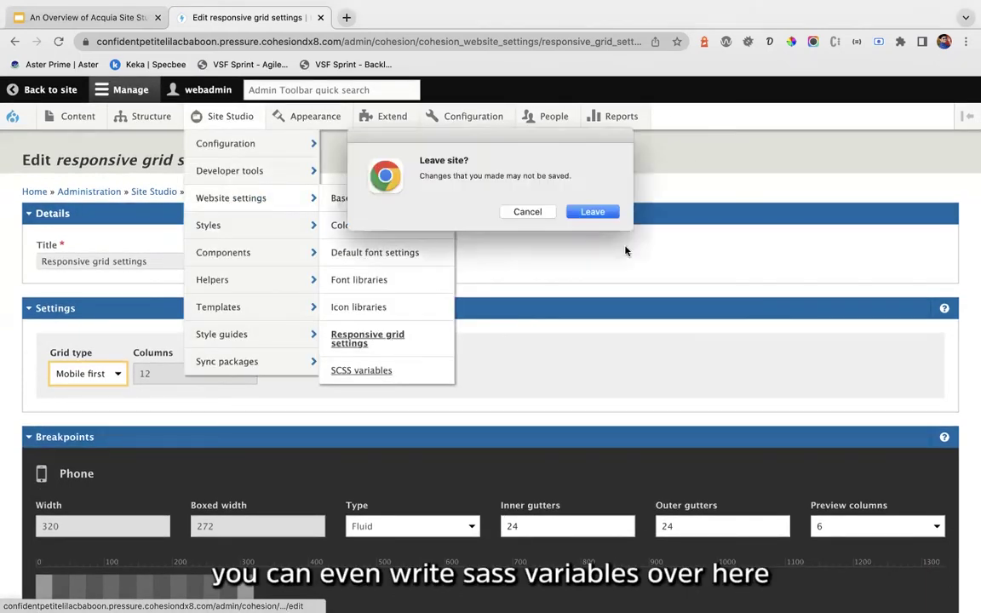
{"action": "left_click", "coordinate": [591, 212]}
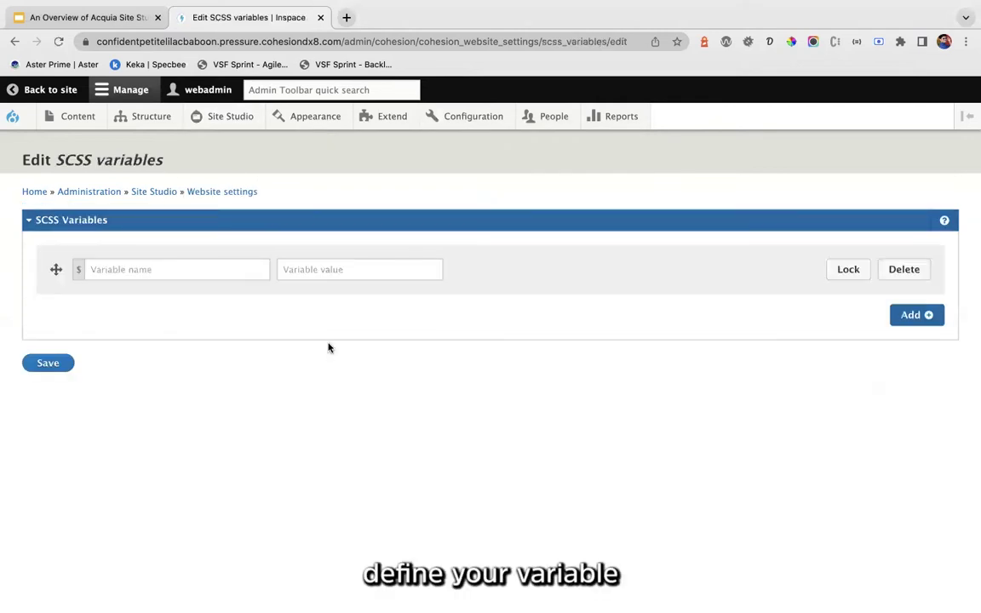
{"action": "left_click", "coordinate": [119, 269]}
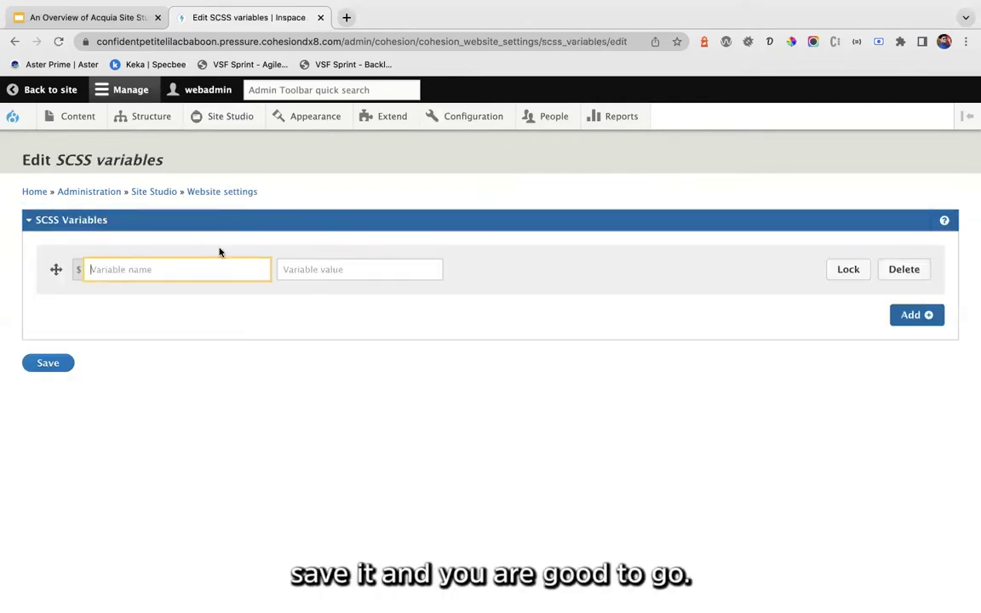
Step: Open the Base styles list under Site Studio styles and look through all listed style types
{"action": "mouse_move", "coordinate": [235, 119]}
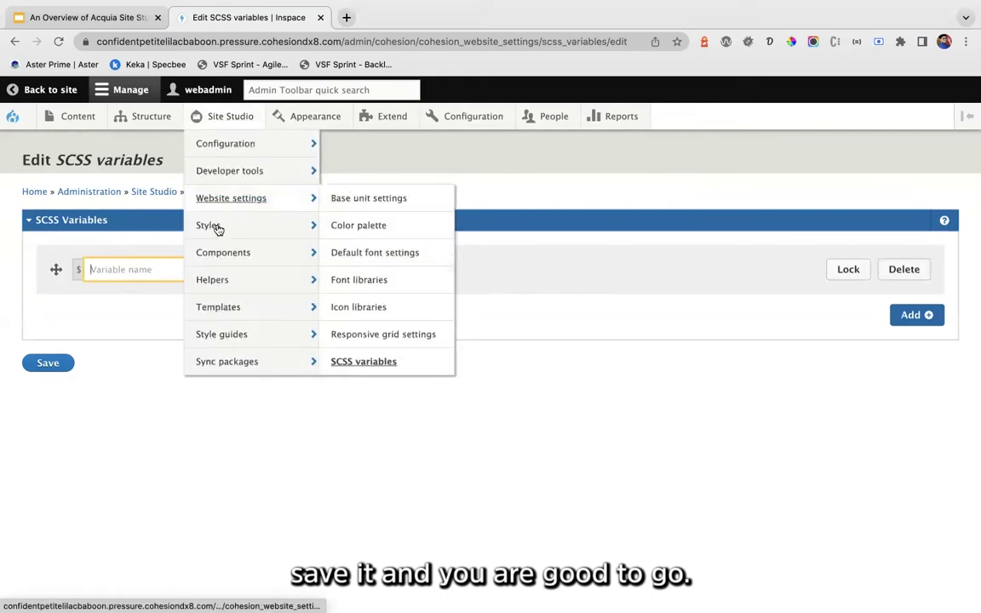
{"action": "mouse_move", "coordinate": [234, 229]}
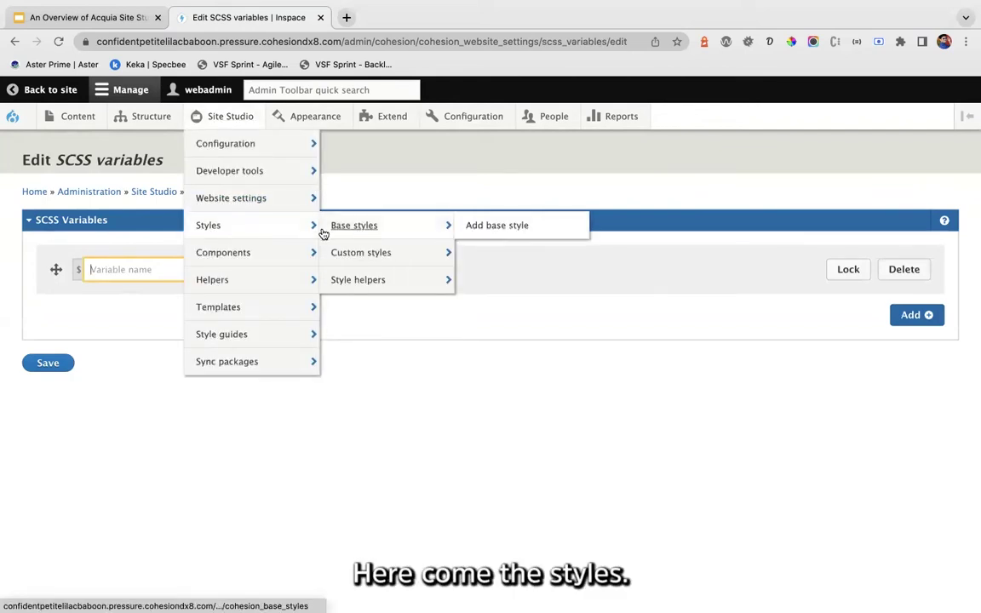
{"action": "left_click", "coordinate": [364, 233]}
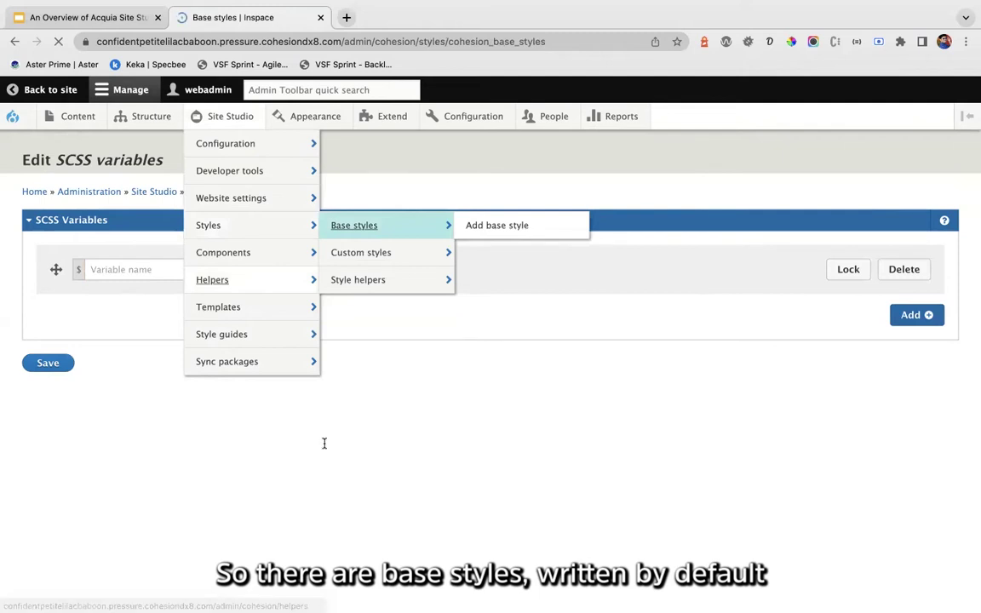
{"action": "scroll", "coordinate": [256, 409], "scroll_direction": "down", "scroll_amount": 3}
{"action": "scroll", "coordinate": [198, 409], "scroll_direction": "up", "scroll_amount": 2}
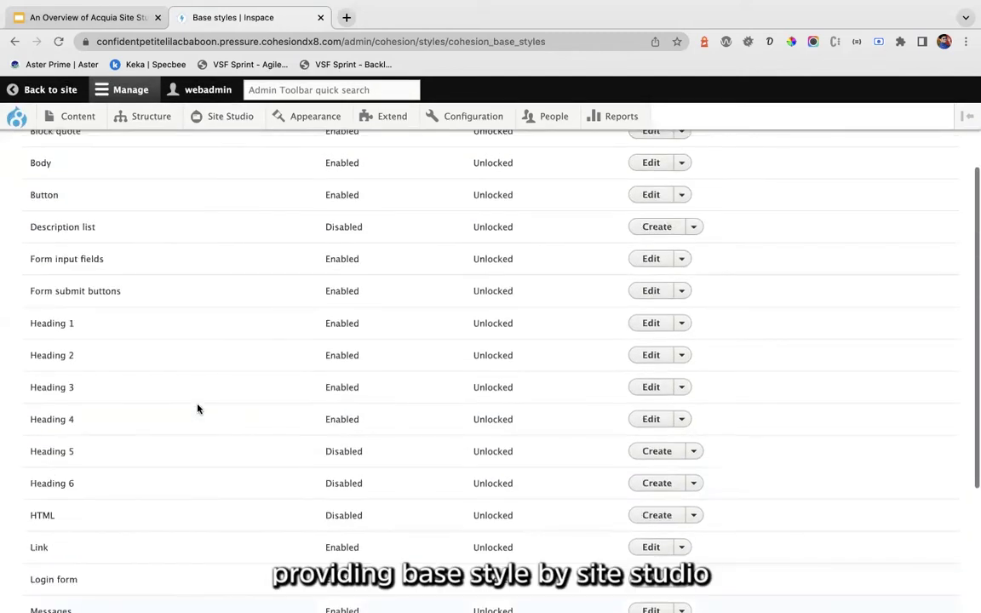
{"action": "scroll", "coordinate": [198, 409], "scroll_direction": "up", "scroll_amount": 3}
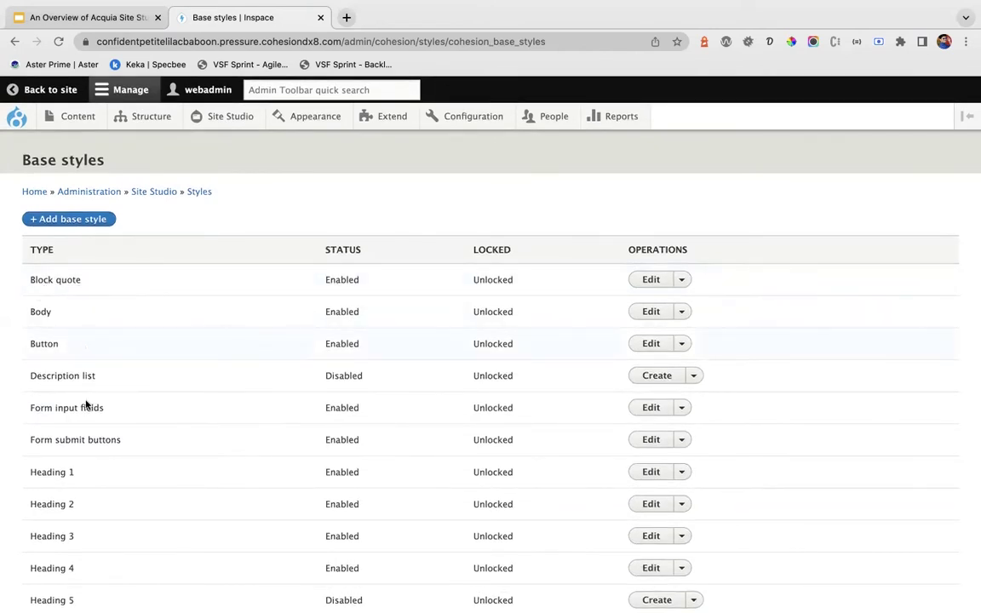
{"action": "scroll", "coordinate": [76, 526], "scroll_direction": "down", "scroll_amount": 5}
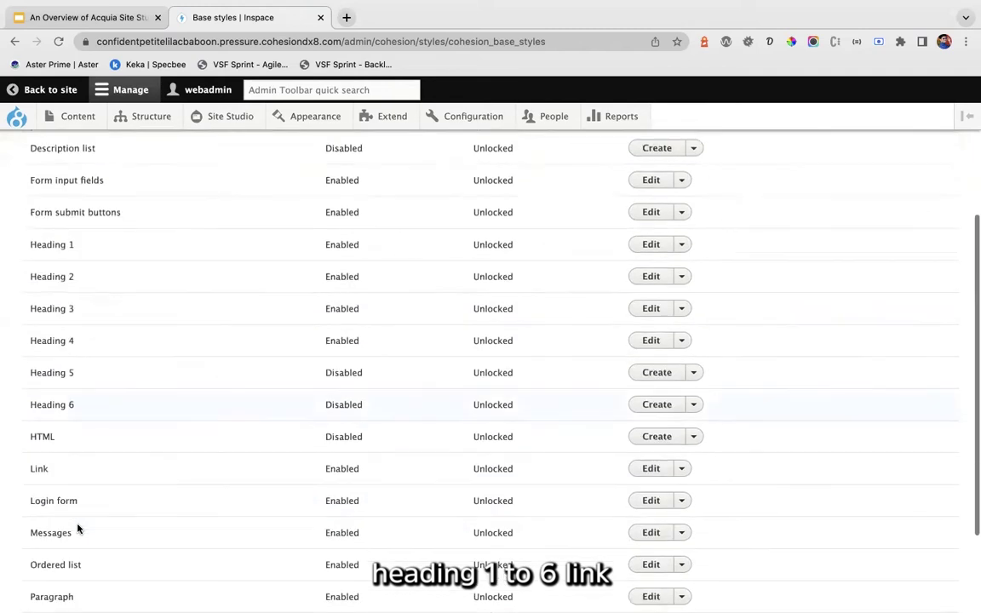
{"action": "scroll", "coordinate": [96, 457], "scroll_direction": "down", "scroll_amount": 2}
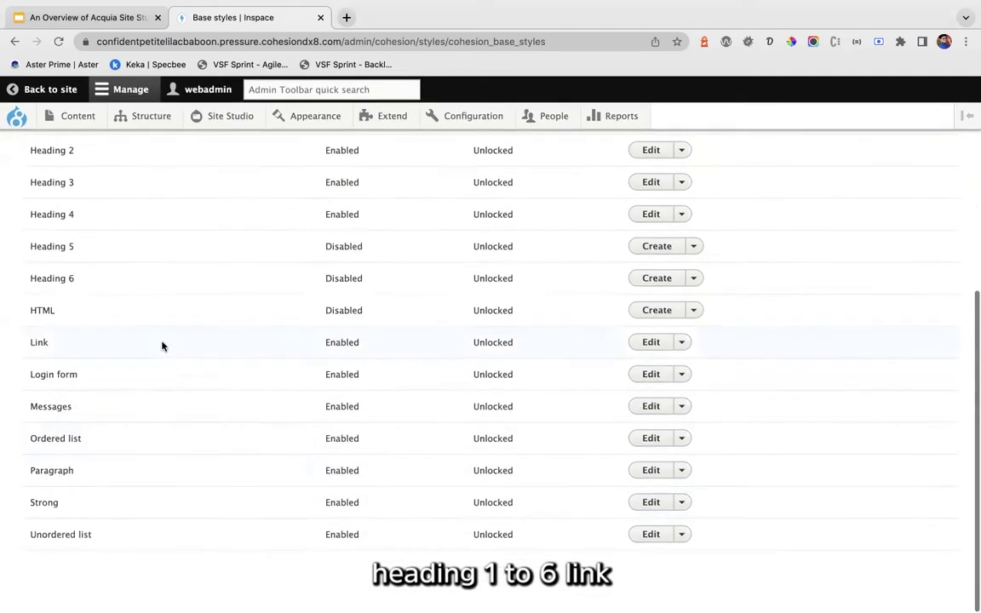
{"action": "scroll", "coordinate": [162, 344], "scroll_direction": "up", "scroll_amount": 8}
Step: Open the Custom styles list, expand the Accordion tabs group and open the Accordion style for editing
{"action": "mouse_move", "coordinate": [230, 123]}
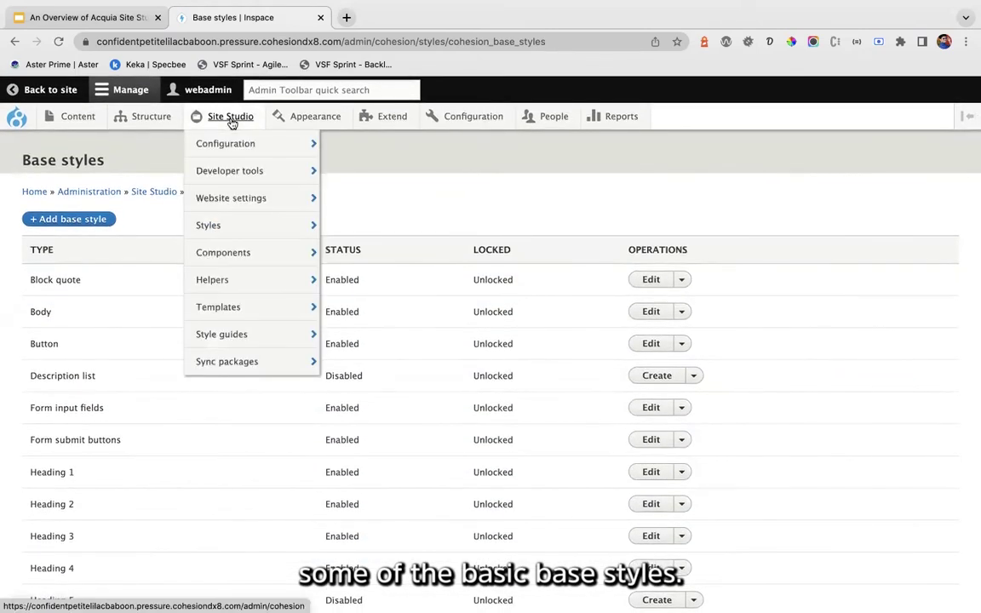
{"action": "mouse_move", "coordinate": [221, 231]}
{"action": "left_click", "coordinate": [363, 254]}
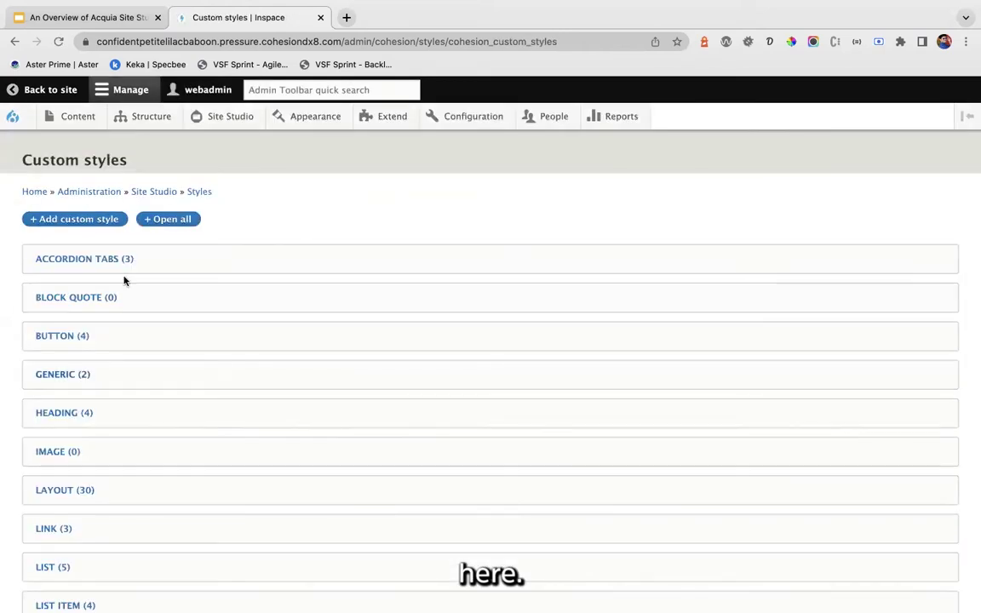
{"action": "left_click", "coordinate": [97, 265]}
{"action": "scroll", "coordinate": [383, 256], "scroll_direction": "down", "scroll_amount": 3}
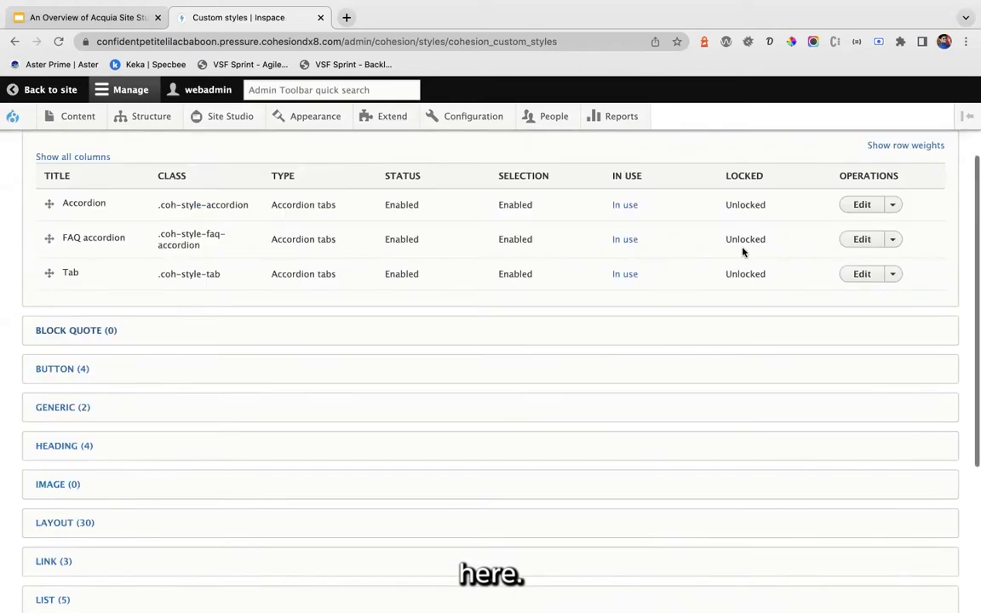
{"action": "left_click", "coordinate": [862, 204]}
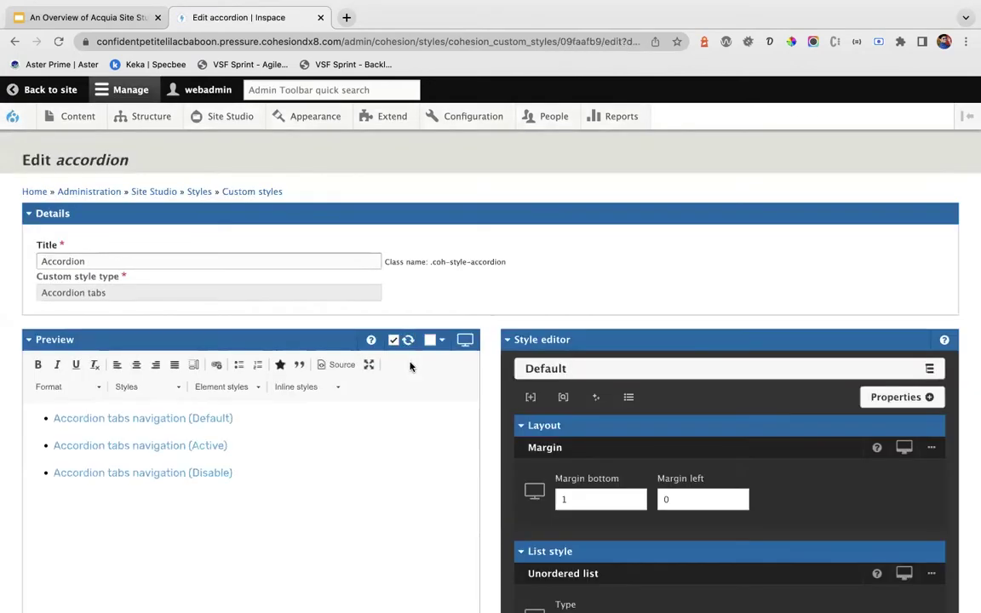
Step: Select the a (child) selector in the Accordion style's selector tree and review its font, background, layout and transition properties
{"action": "scroll", "coordinate": [410, 362], "scroll_direction": "down", "scroll_amount": 3}
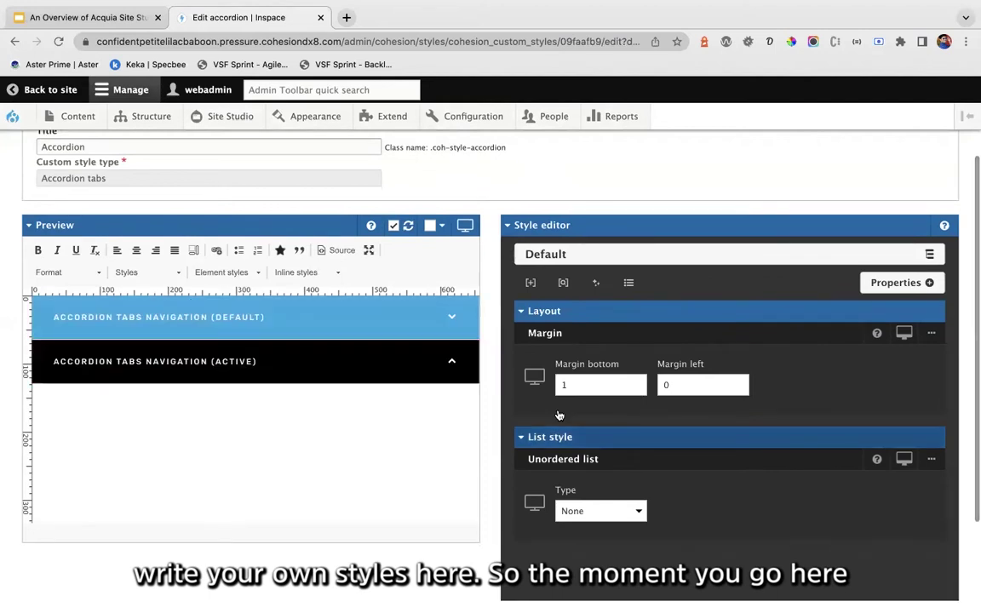
{"action": "scroll", "coordinate": [559, 415], "scroll_direction": "down", "scroll_amount": 1}
{"action": "left_click", "coordinate": [929, 194]}
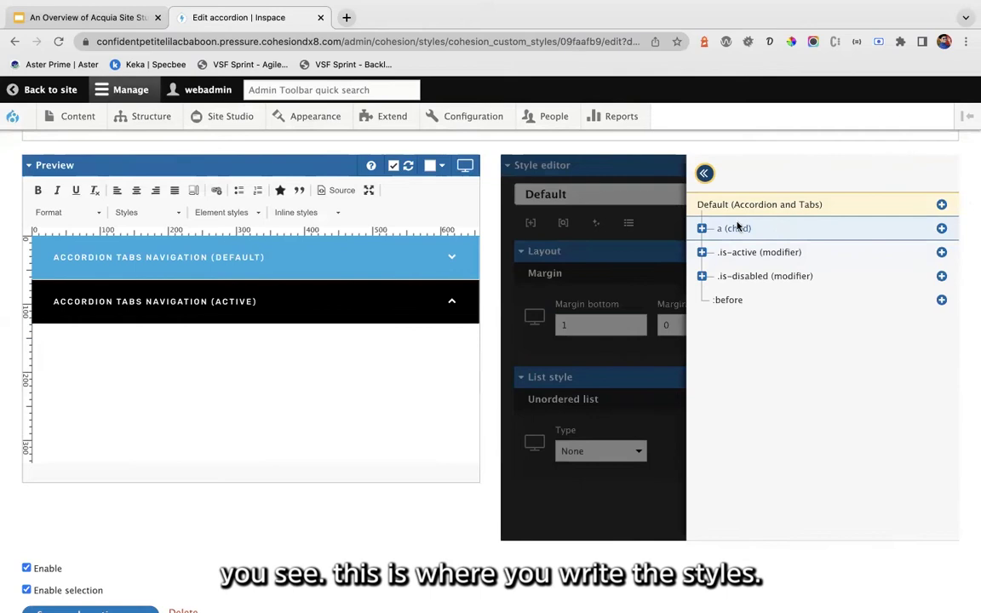
{"action": "left_click", "coordinate": [736, 227]}
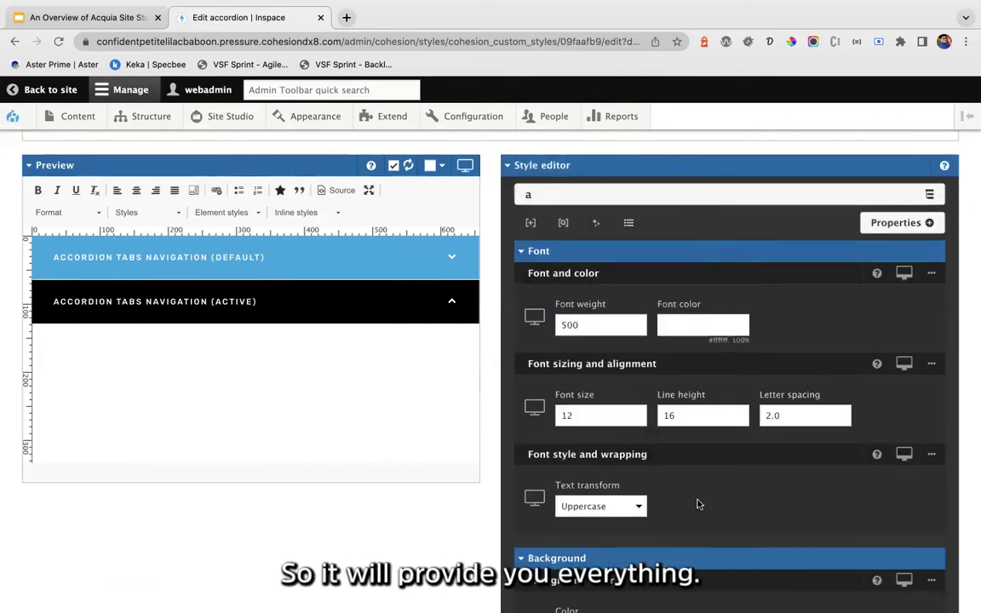
{"action": "scroll", "coordinate": [699, 504], "scroll_direction": "down", "scroll_amount": 10}
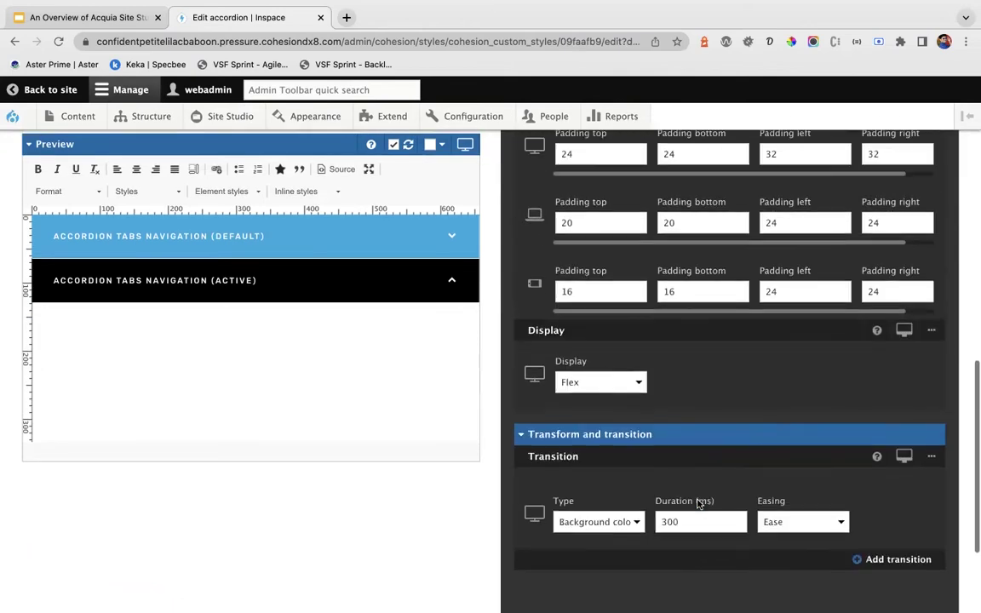
{"action": "scroll", "coordinate": [699, 505], "scroll_direction": "up", "scroll_amount": 10}
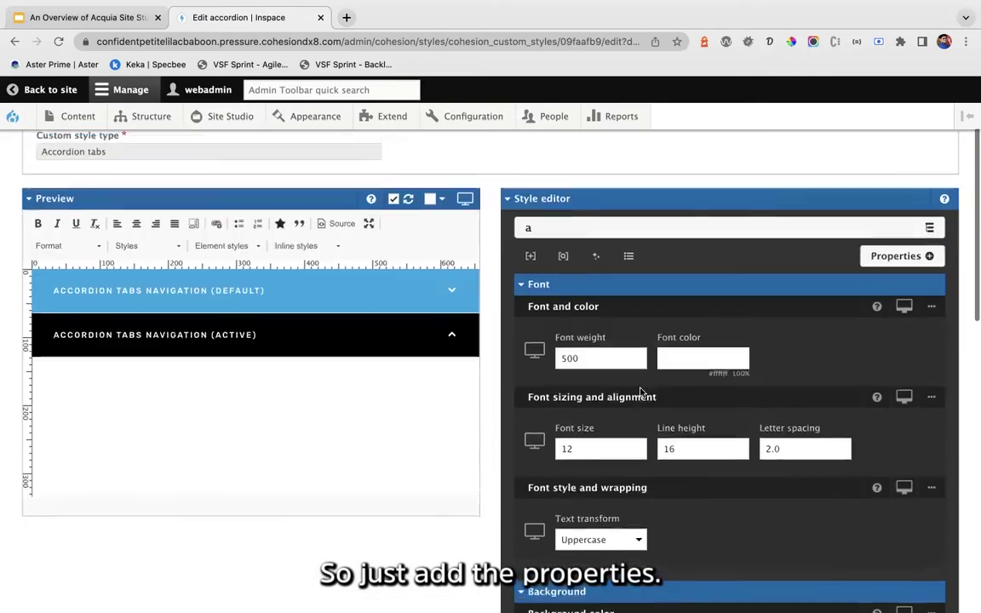
{"action": "scroll", "coordinate": [640, 392], "scroll_direction": "down", "scroll_amount": 2}
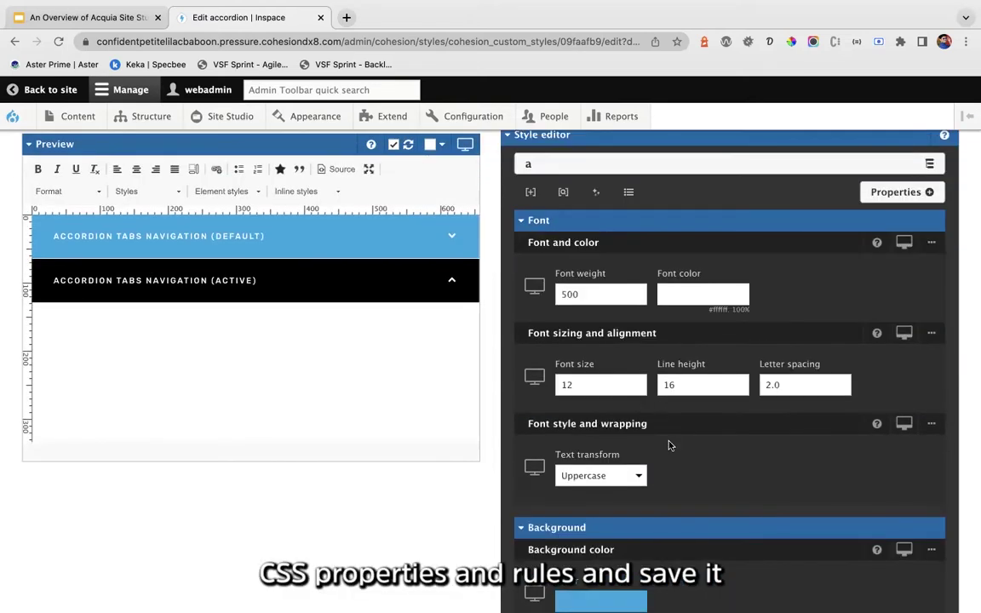
{"action": "scroll", "coordinate": [669, 444], "scroll_direction": "down", "scroll_amount": 5}
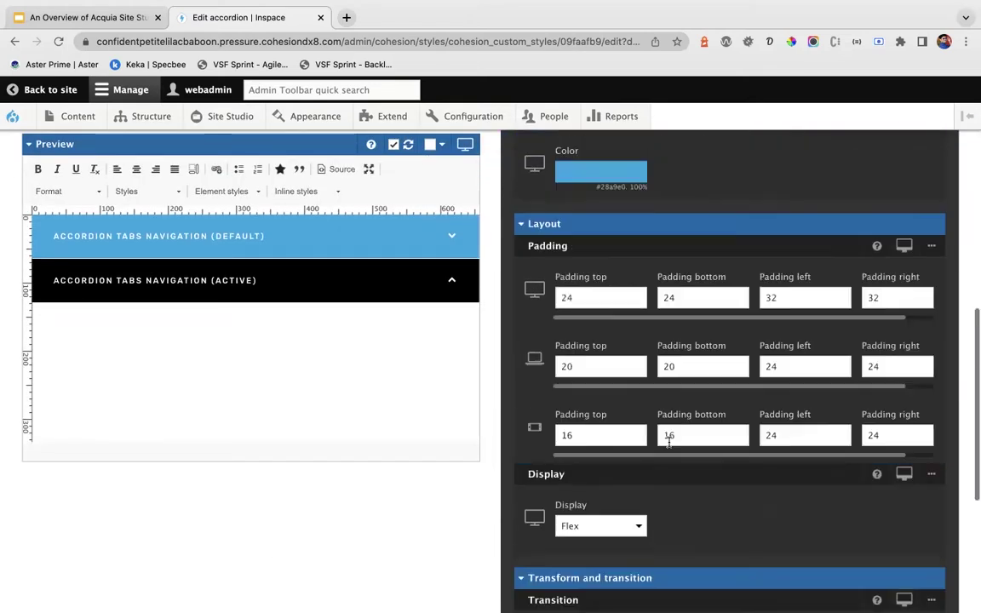
{"action": "scroll", "coordinate": [669, 440], "scroll_direction": "up", "scroll_amount": 8}
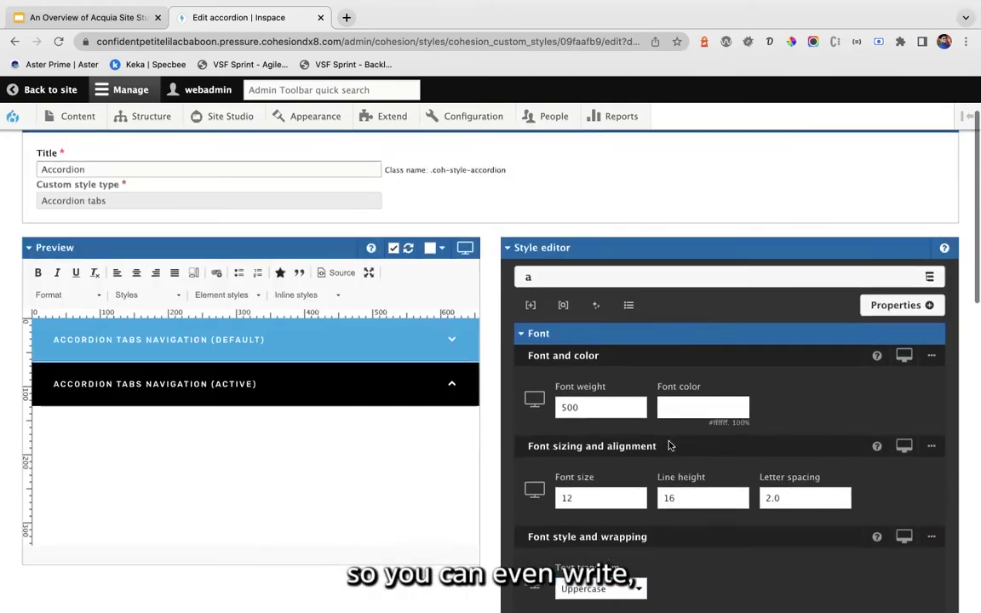
Step: Add the portrait tablet and portrait mobile breakpoints to the Font style and wrapping properties
{"action": "scroll", "coordinate": [670, 444], "scroll_direction": "down", "scroll_amount": 4}
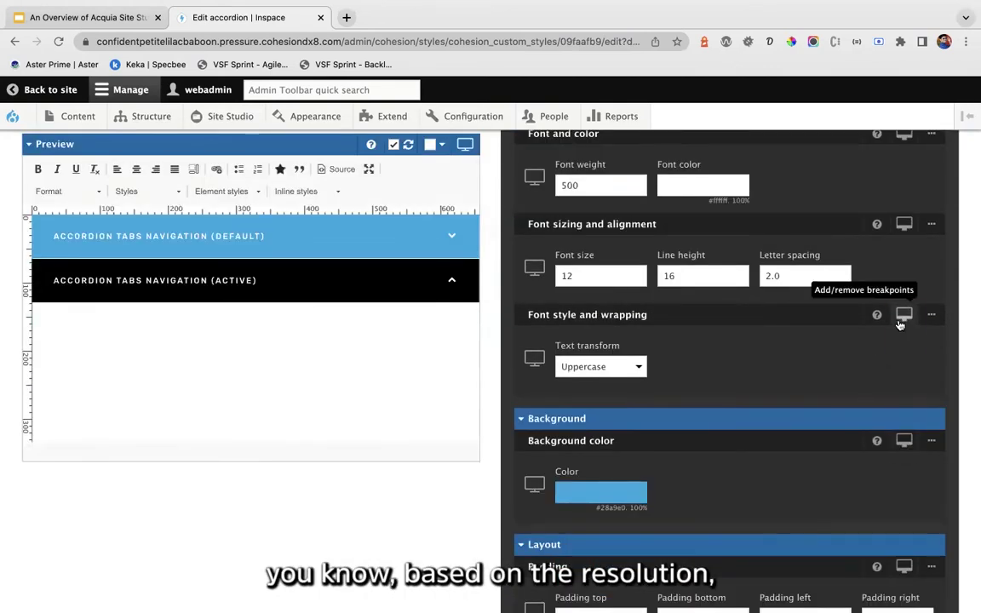
{"action": "left_click", "coordinate": [903, 317]}
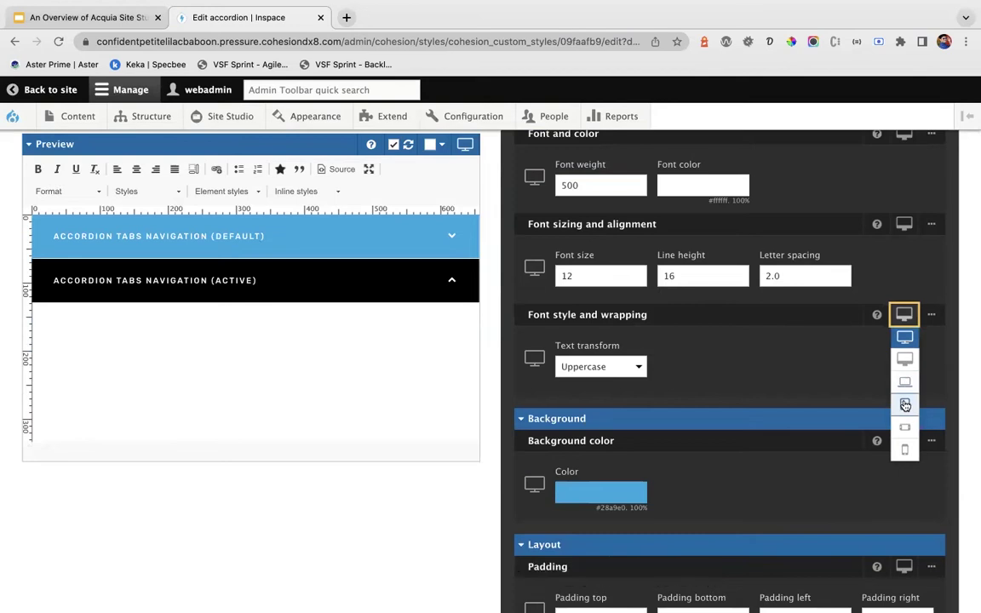
{"action": "left_click", "coordinate": [904, 405]}
{"action": "scroll", "coordinate": [793, 271], "scroll_direction": "down", "scroll_amount": 2}
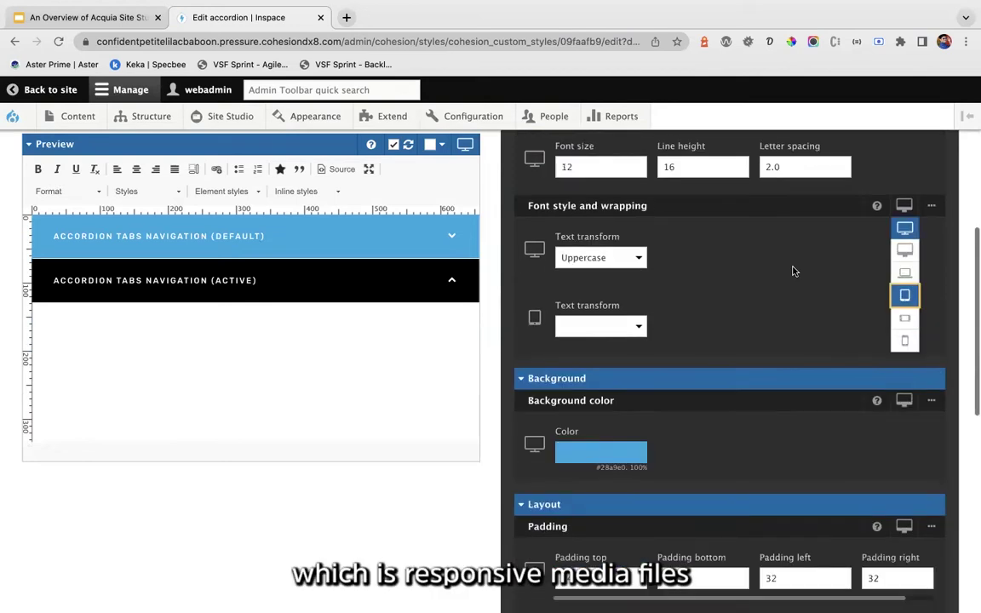
{"action": "left_click", "coordinate": [620, 324]}
{"action": "left_click", "coordinate": [903, 220]}
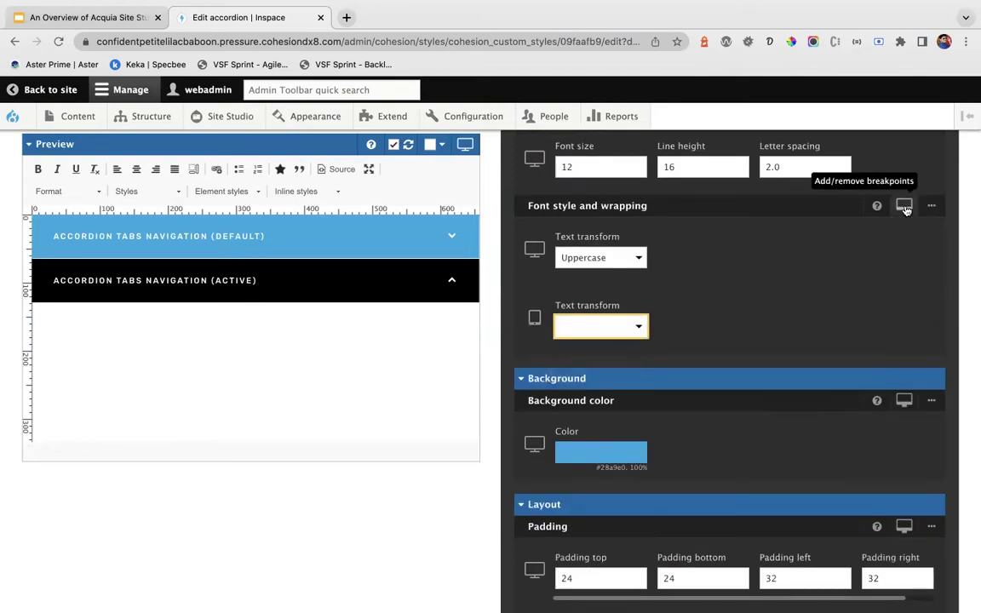
{"action": "left_click", "coordinate": [904, 206]}
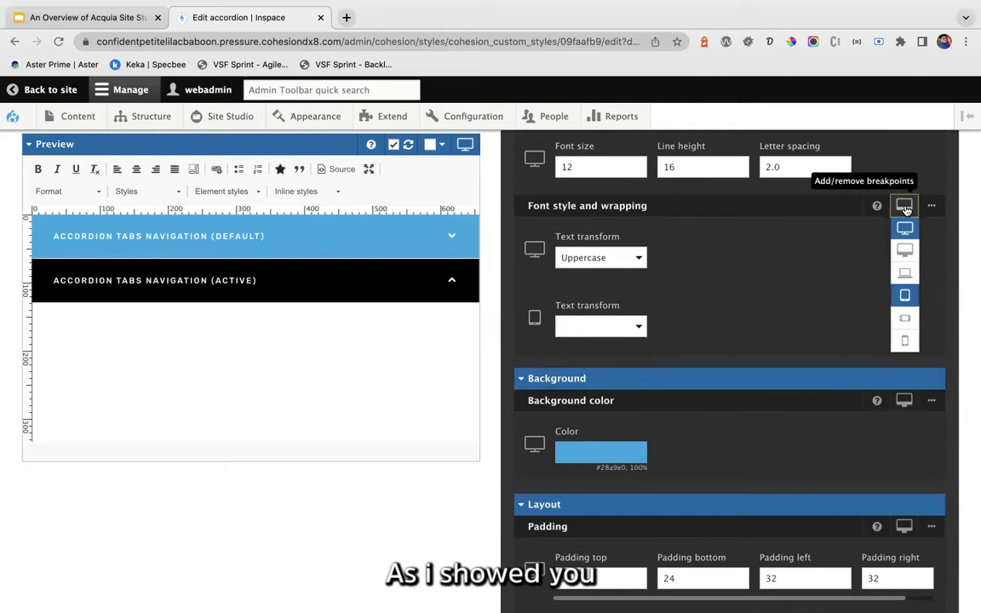
{"action": "left_click", "coordinate": [905, 342]}
{"action": "scroll", "coordinate": [728, 371], "scroll_direction": "up", "scroll_amount": 1}
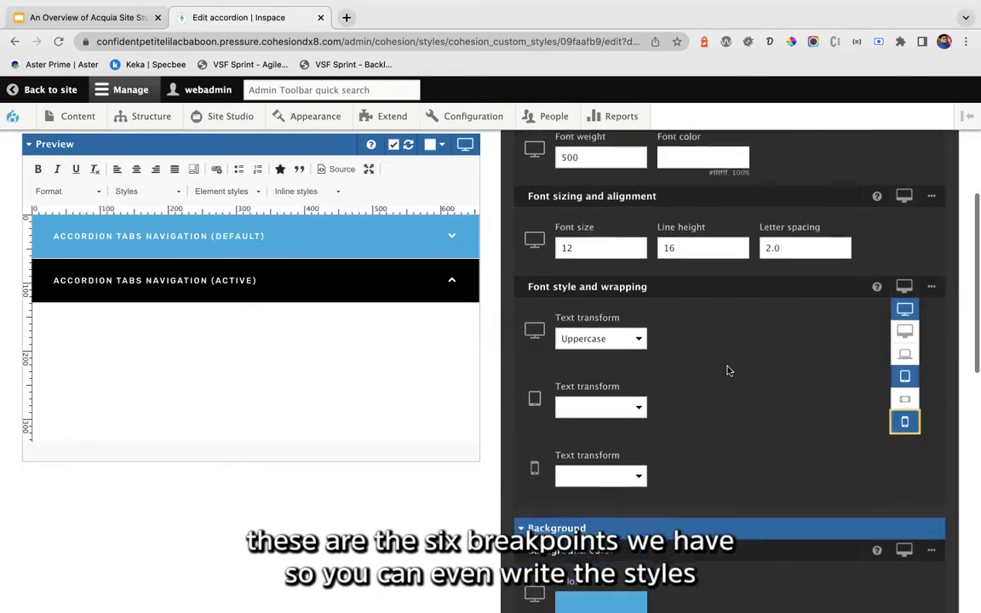
{"action": "scroll", "coordinate": [729, 368], "scroll_direction": "down", "scroll_amount": 1}
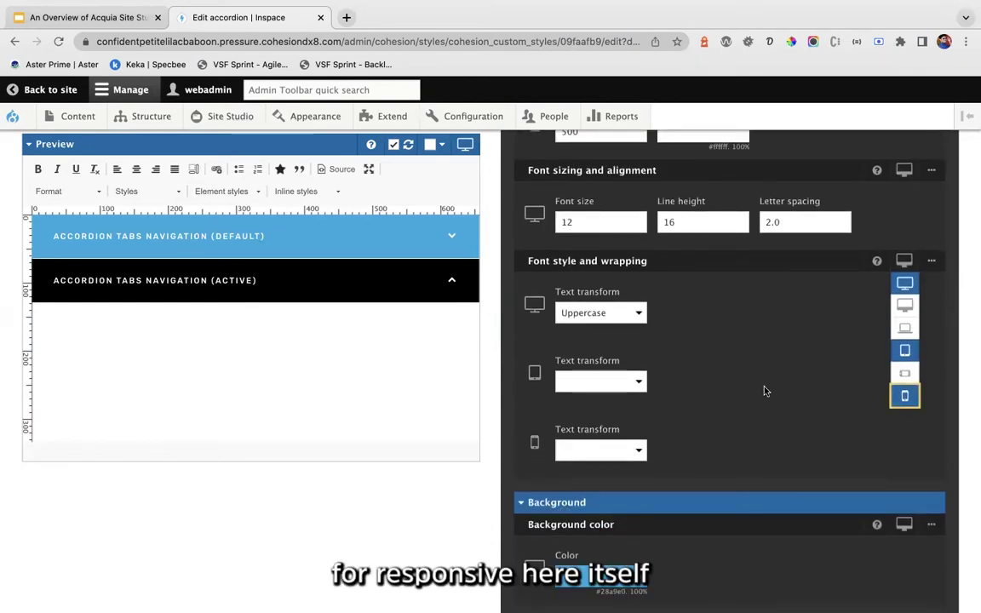
Step: Open the Style helpers list under Site Studio styles, leaving the Accordion style unsaved, and look through the listed helpers
{"action": "scroll", "coordinate": [788, 329], "scroll_direction": "up", "scroll_amount": 3}
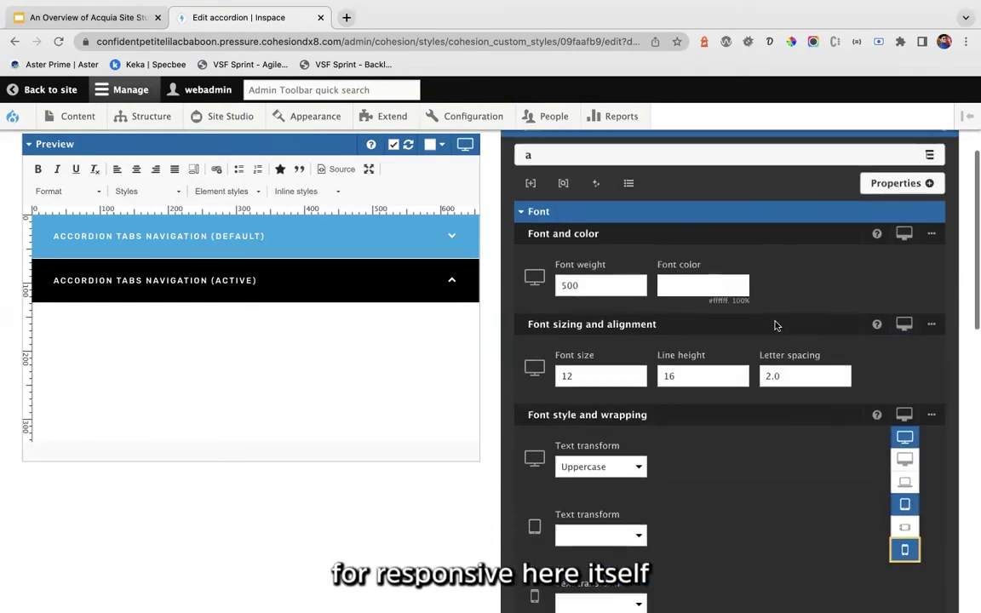
{"action": "scroll", "coordinate": [775, 326], "scroll_direction": "up", "scroll_amount": 4}
{"action": "mouse_move", "coordinate": [229, 119]}
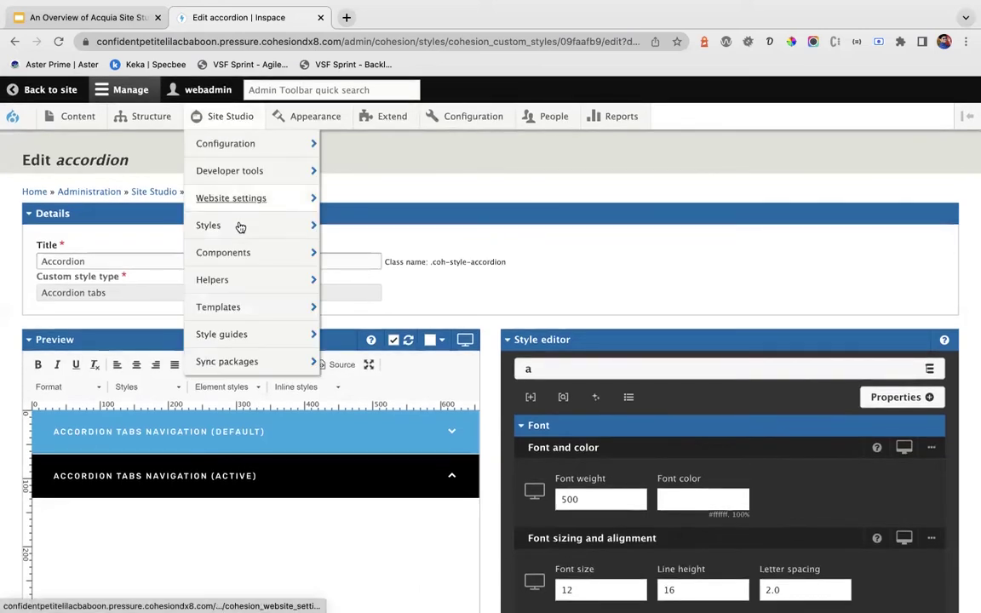
{"action": "left_click", "coordinate": [357, 279]}
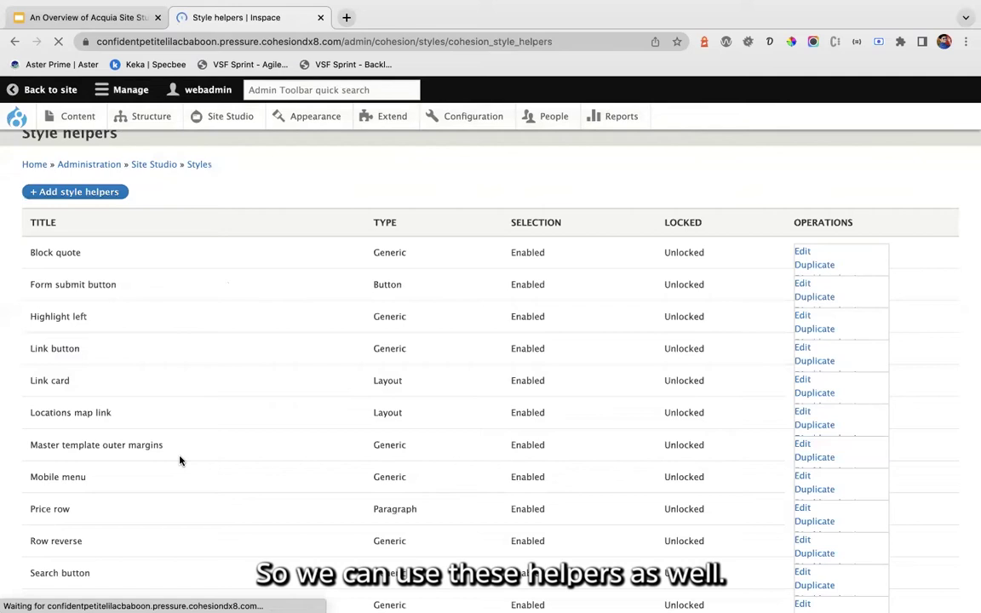
{"action": "scroll", "coordinate": [179, 461], "scroll_direction": "down", "scroll_amount": 3}
{"action": "scroll", "coordinate": [333, 219], "scroll_direction": "up", "scroll_amount": 3}
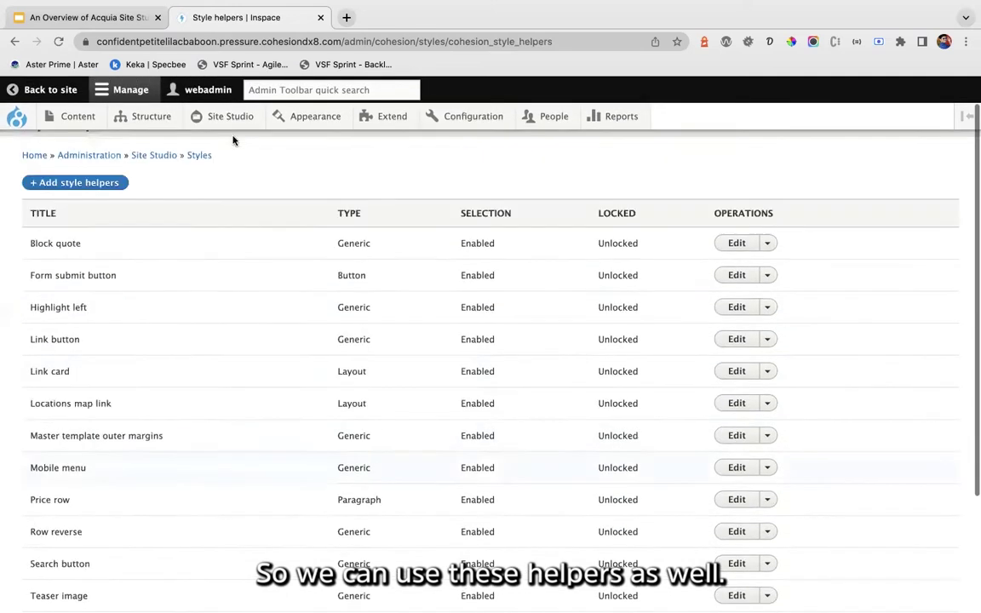
Step: Open the Site Studio Components list and look through the components grouped by category
{"action": "mouse_move", "coordinate": [224, 118]}
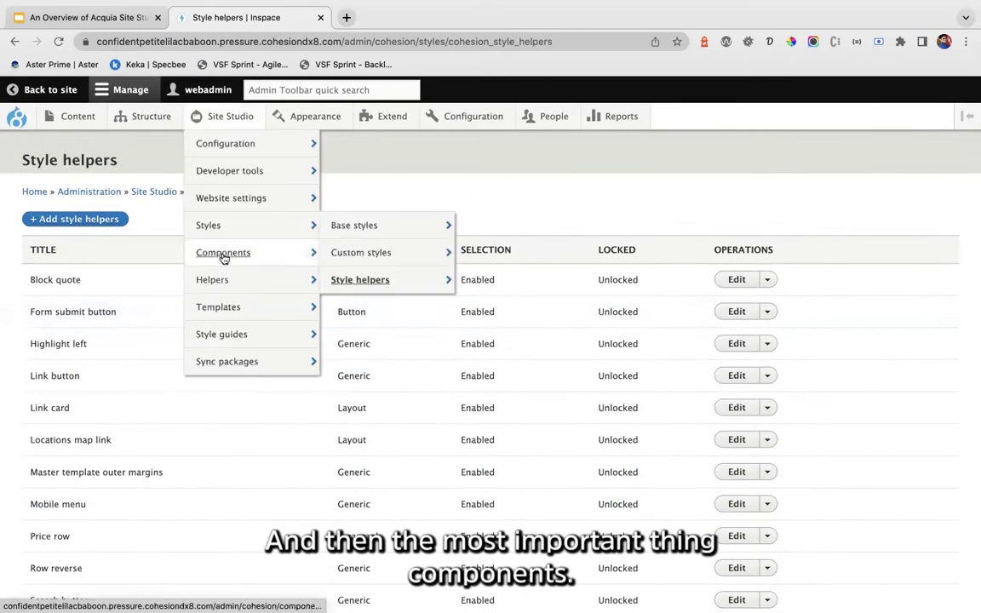
{"action": "mouse_move", "coordinate": [226, 253]}
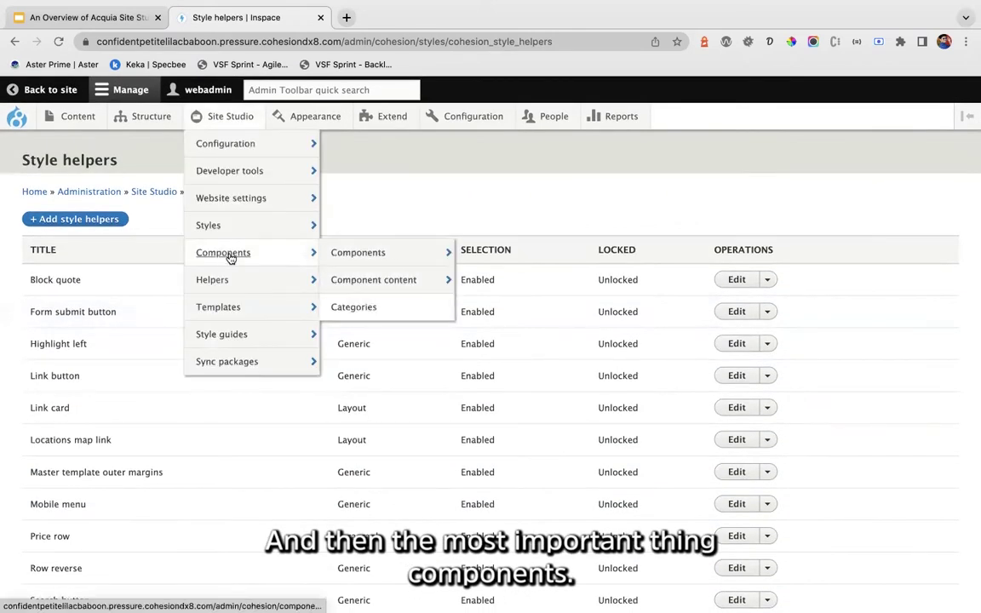
{"action": "left_click", "coordinate": [364, 253]}
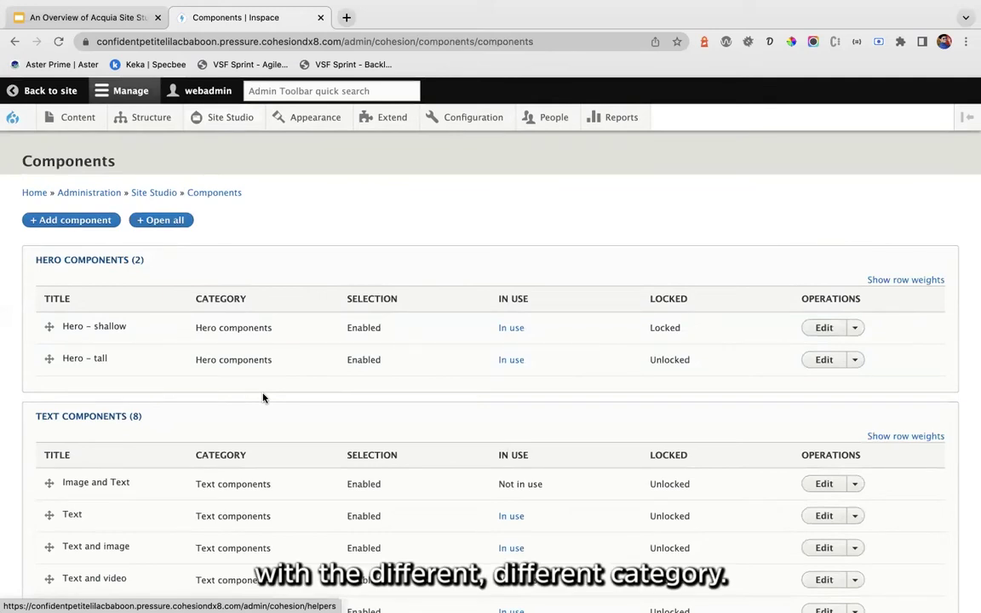
{"action": "scroll", "coordinate": [213, 379], "scroll_direction": "down", "scroll_amount": 5}
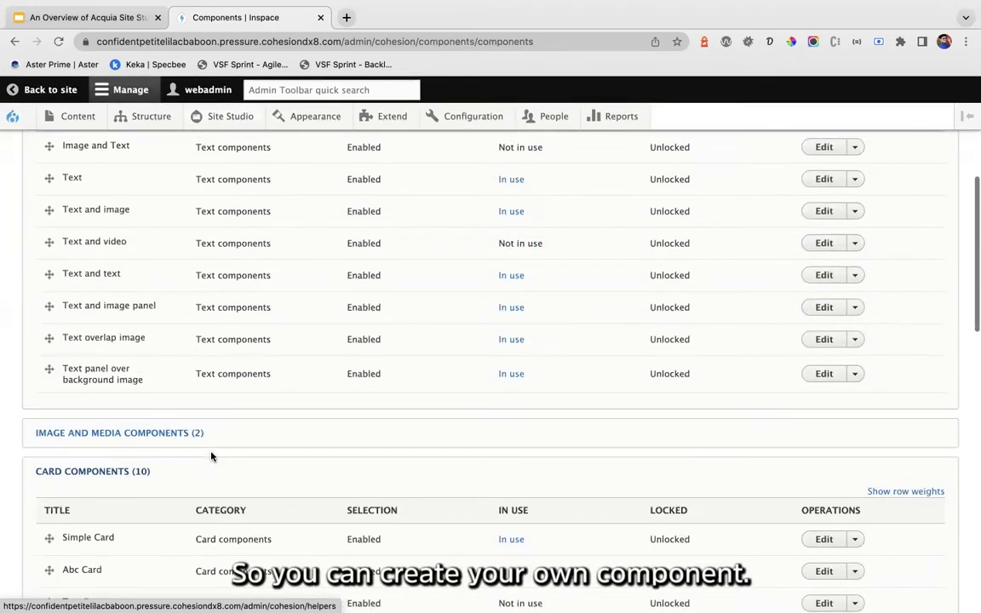
{"action": "scroll", "coordinate": [211, 456], "scroll_direction": "up", "scroll_amount": 3}
{"action": "scroll", "coordinate": [212, 460], "scroll_direction": "up", "scroll_amount": 3}
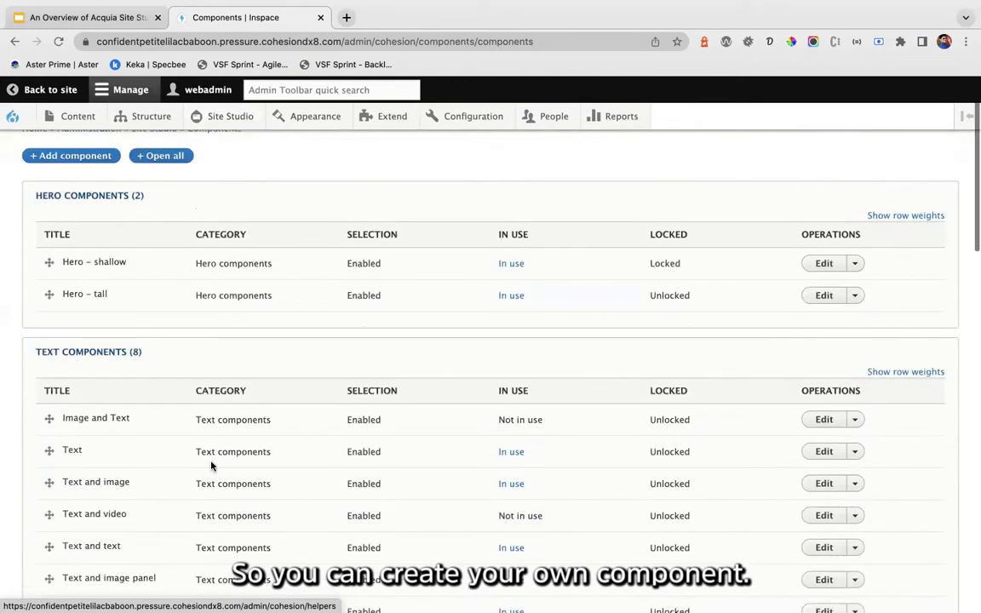
{"action": "scroll", "coordinate": [390, 296], "scroll_direction": "down", "scroll_amount": 9}
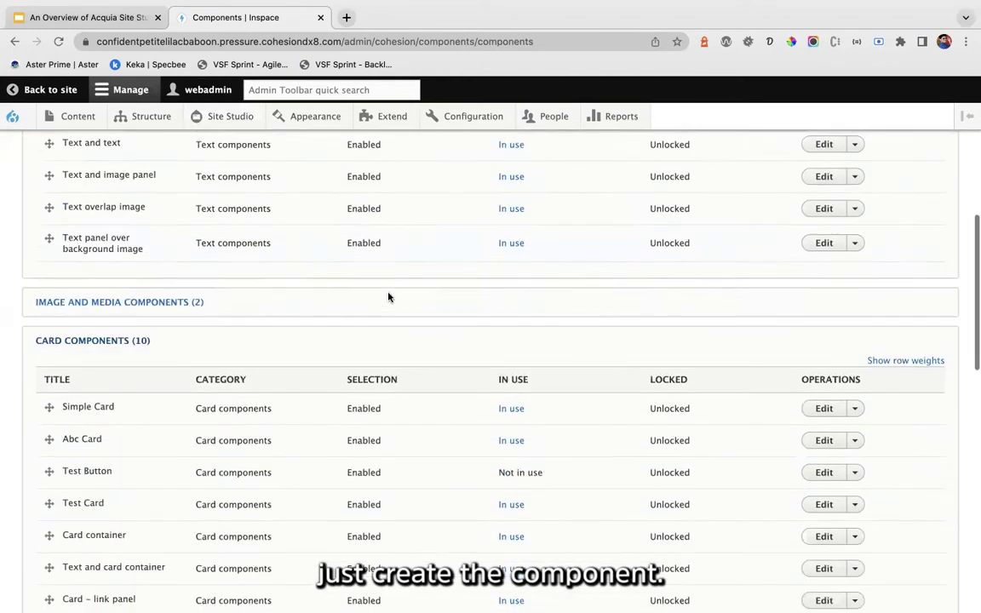
{"action": "scroll", "coordinate": [388, 296], "scroll_direction": "down", "scroll_amount": 9}
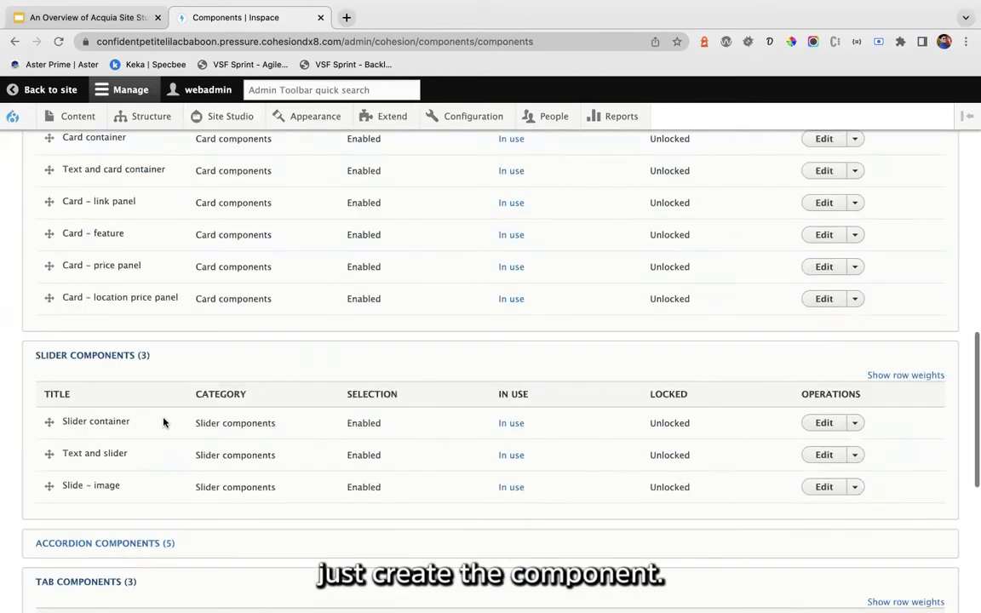
Step: Open the form for adding a new component, show the elements available for the layout canvas and review the form builder
{"action": "scroll", "coordinate": [164, 422], "scroll_direction": "down", "scroll_amount": 1}
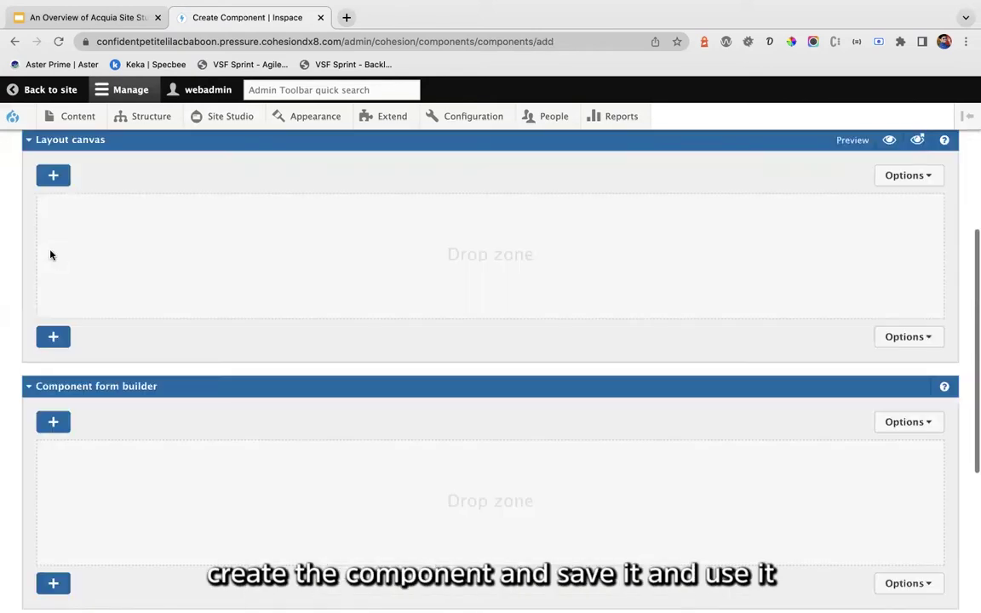
{"action": "scroll", "coordinate": [46, 226], "scroll_direction": "up", "scroll_amount": 2}
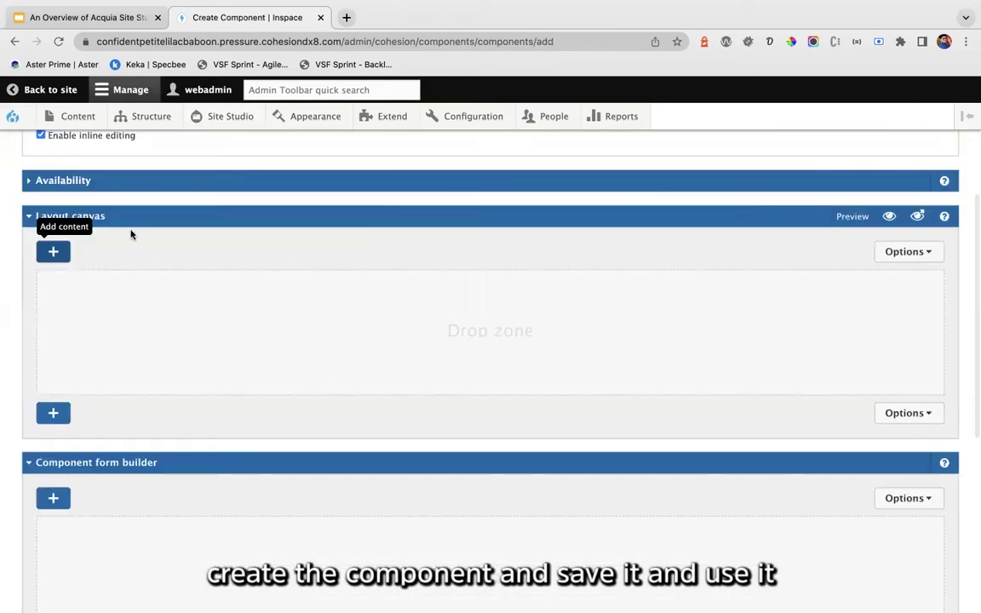
{"action": "left_click", "coordinate": [53, 252]}
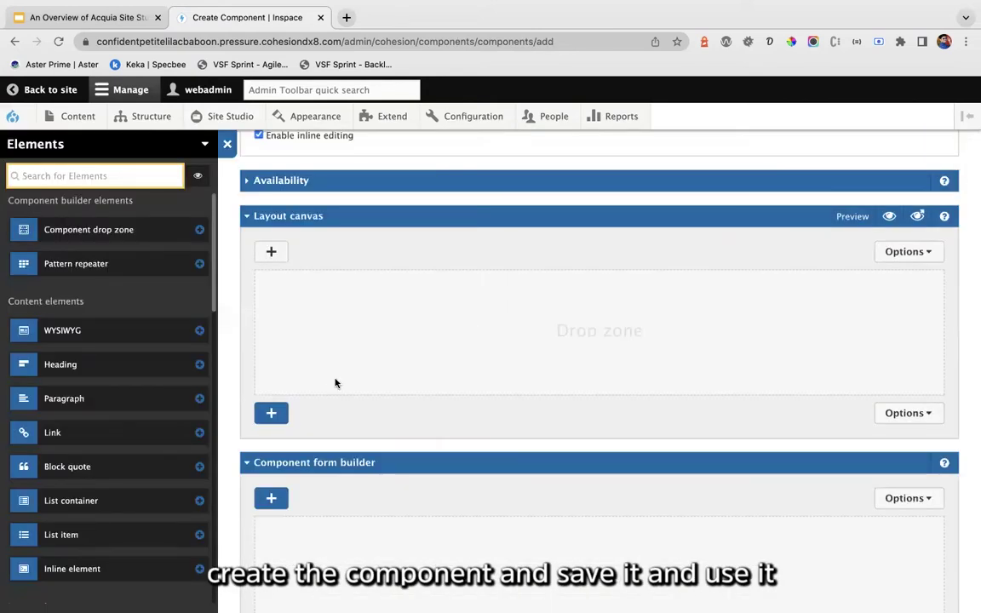
{"action": "scroll", "coordinate": [336, 384], "scroll_direction": "down", "scroll_amount": 5}
{"action": "scroll", "coordinate": [377, 340], "scroll_direction": "up", "scroll_amount": 2}
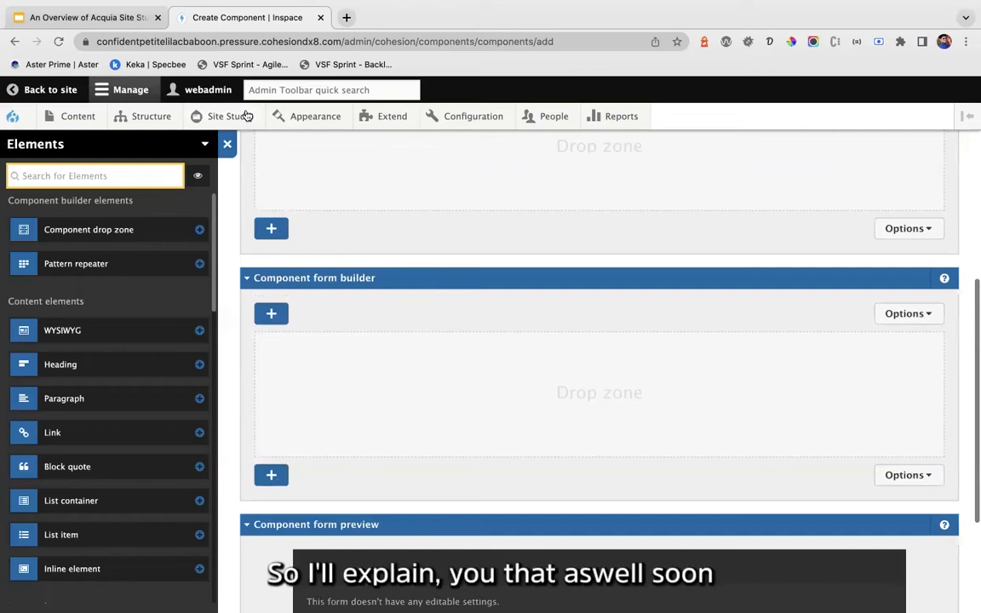
{"action": "scroll", "coordinate": [226, 221], "scroll_direction": "up", "scroll_amount": 10}
Step: Open the Component content list under Site Studio components and look through its entries
{"action": "mouse_move", "coordinate": [235, 254]}
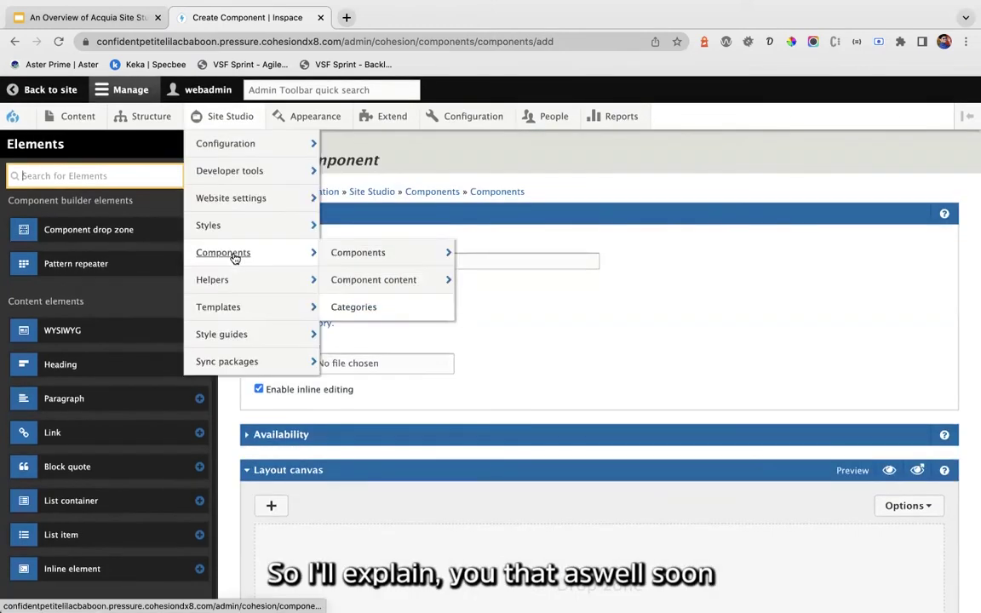
{"action": "left_click", "coordinate": [364, 280]}
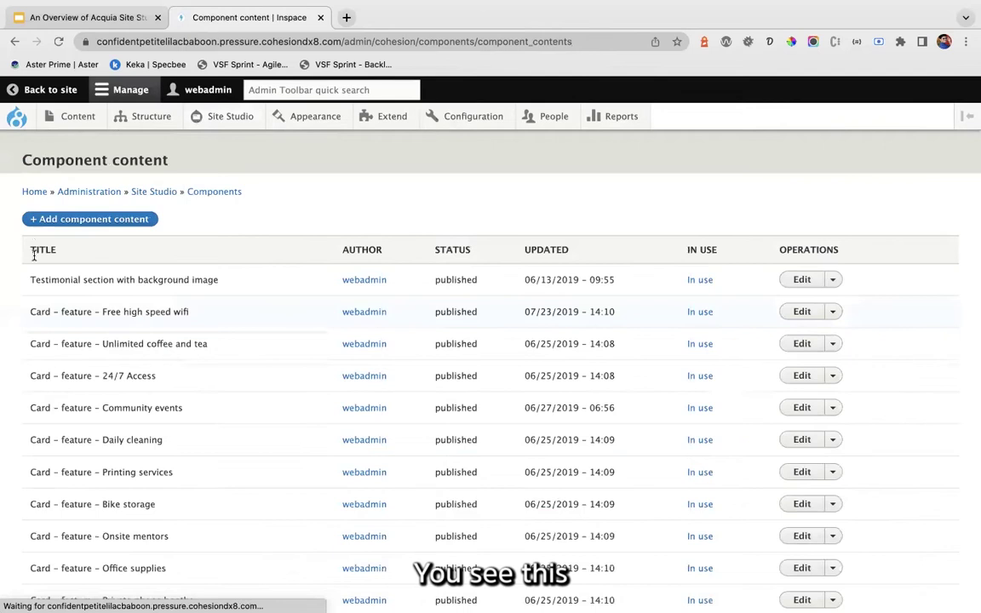
{"action": "scroll", "coordinate": [114, 277], "scroll_direction": "down", "scroll_amount": 3}
{"action": "scroll", "coordinate": [176, 254], "scroll_direction": "up", "scroll_amount": 2}
{"action": "scroll", "coordinate": [206, 259], "scroll_direction": "down", "scroll_amount": 2}
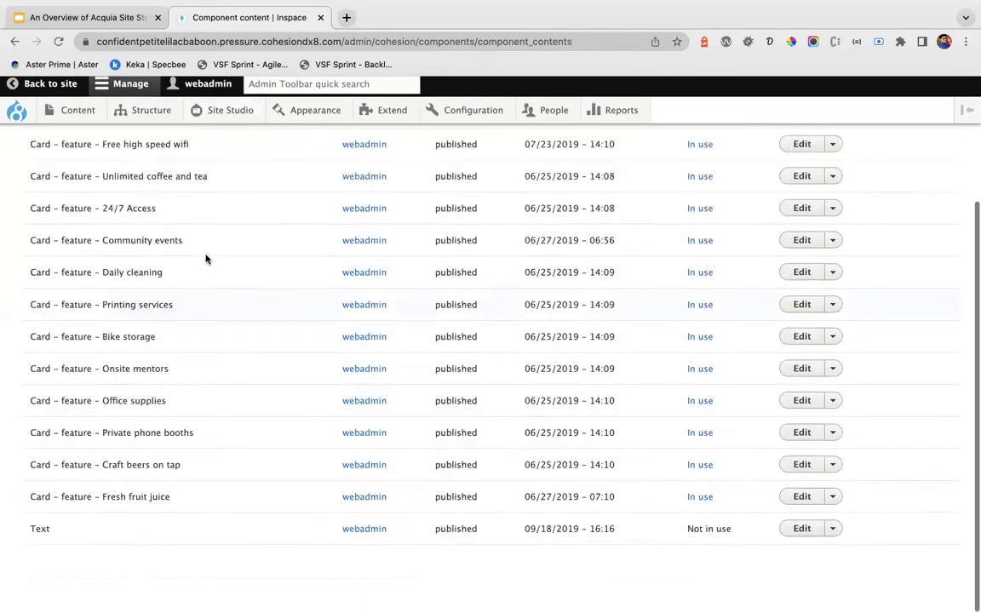
{"action": "scroll", "coordinate": [206, 258], "scroll_direction": "up", "scroll_amount": 3}
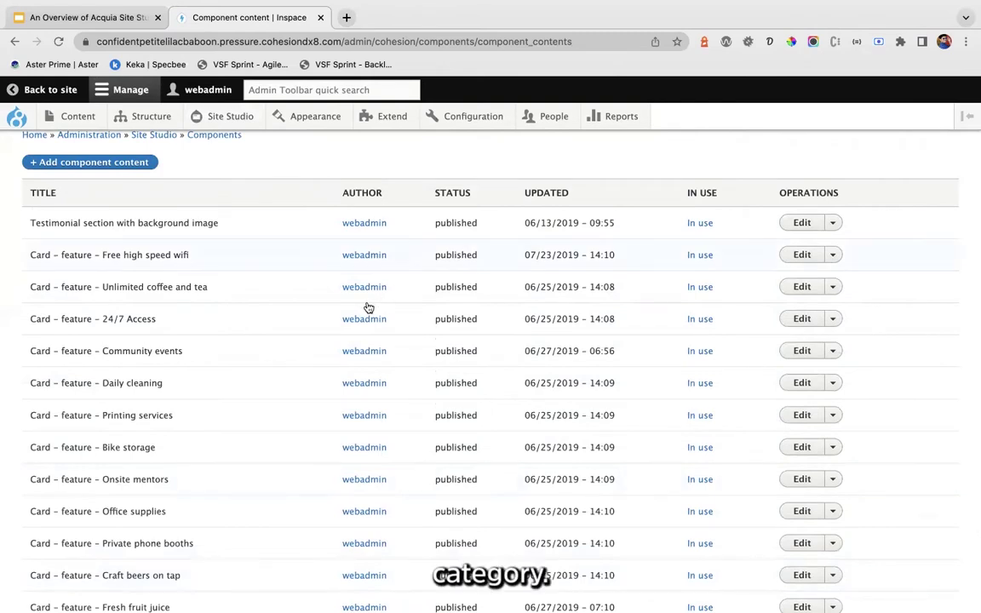
{"action": "mouse_move", "coordinate": [230, 115]}
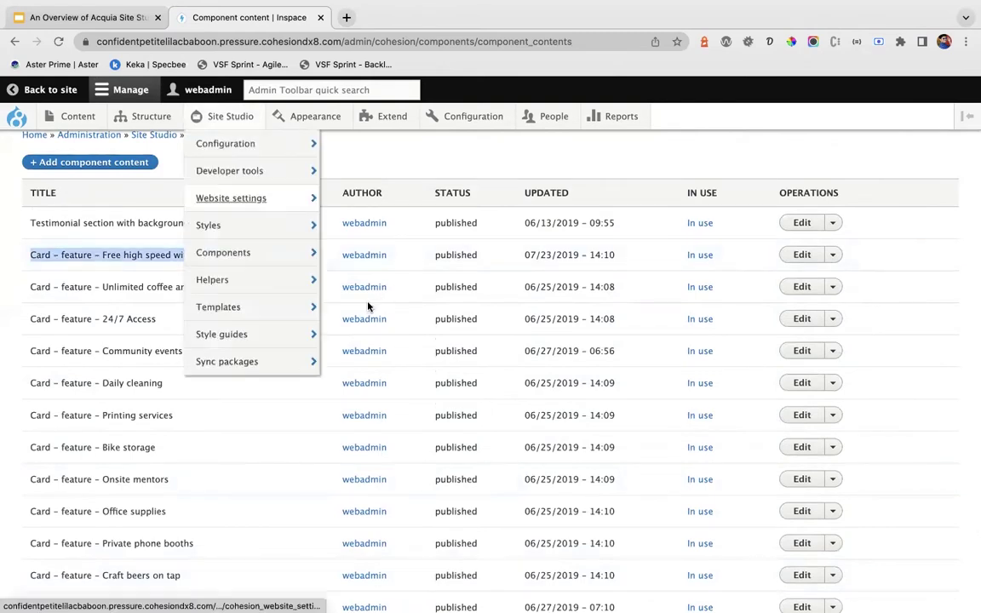
Step: Open the Component categories list under Site Studio components and look through the categories and their colors
{"action": "left_click", "coordinate": [354, 306]}
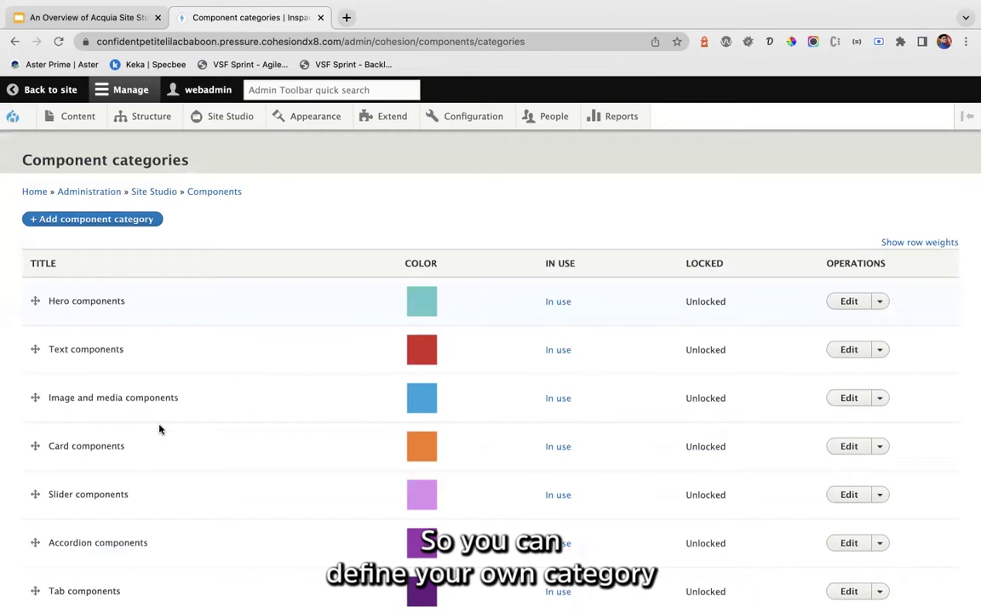
{"action": "scroll", "coordinate": [159, 429], "scroll_direction": "down", "scroll_amount": 3}
{"action": "scroll", "coordinate": [159, 430], "scroll_direction": "down", "scroll_amount": 3}
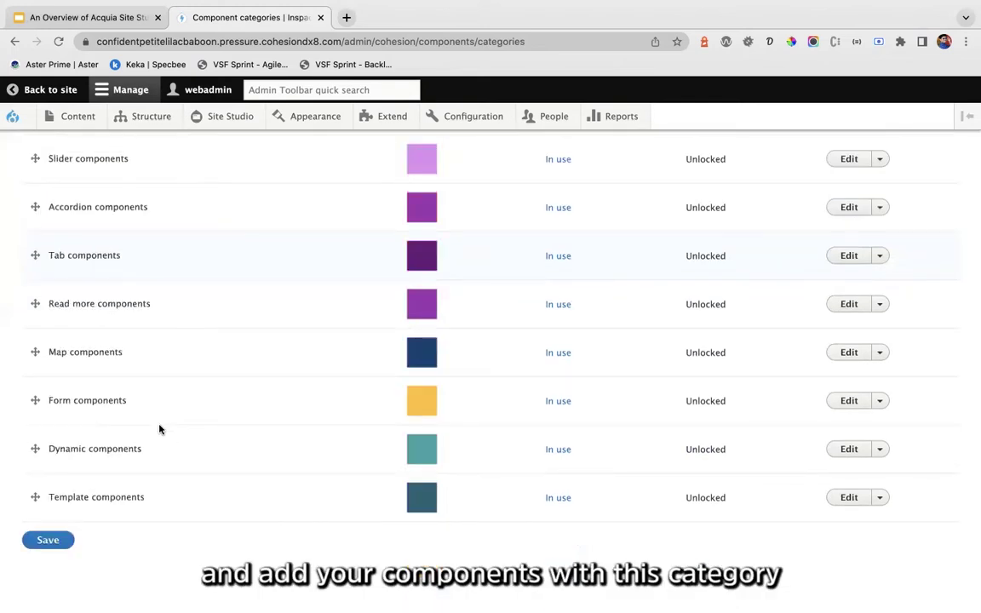
{"action": "scroll", "coordinate": [306, 267], "scroll_direction": "up", "scroll_amount": 5}
{"action": "scroll", "coordinate": [207, 341], "scroll_direction": "up", "scroll_amount": 1}
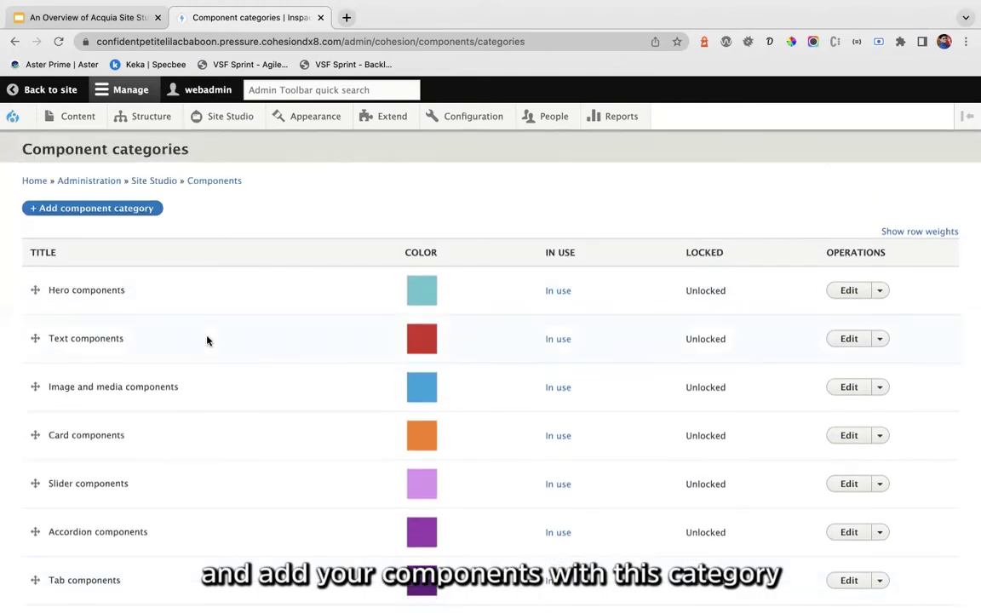
{"action": "scroll", "coordinate": [322, 265], "scroll_direction": "down", "scroll_amount": 5}
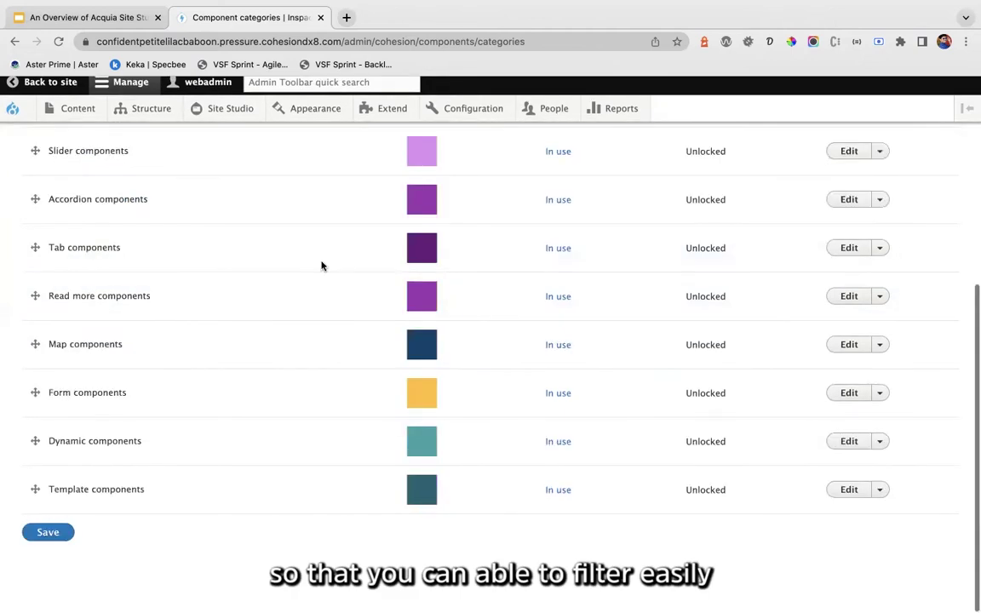
{"action": "scroll", "coordinate": [324, 197], "scroll_direction": "up", "scroll_amount": 5}
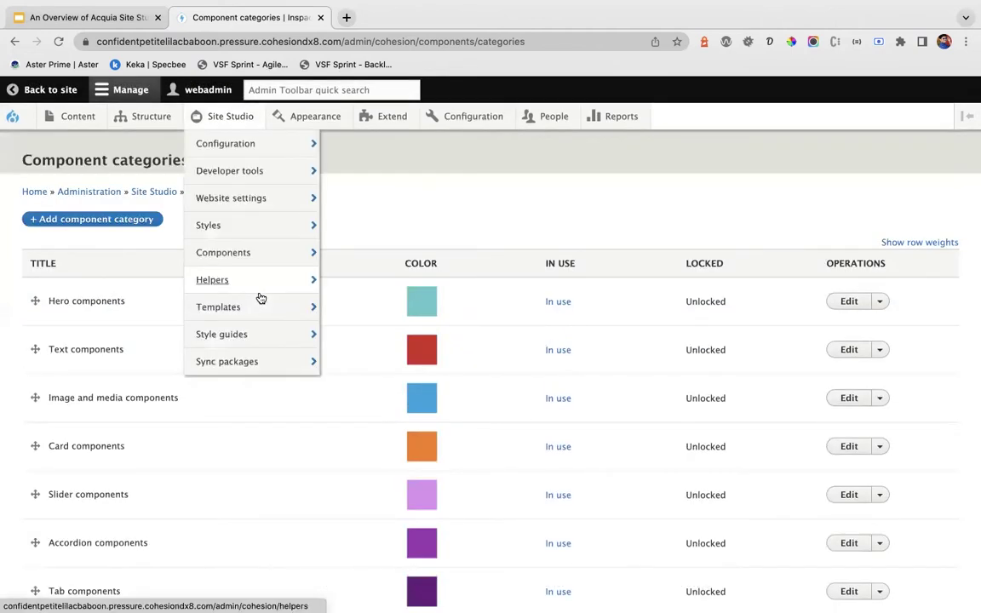
Step: Show the Site Studio Helpers list, and open the Boxed width master template for editing
{"action": "mouse_move", "coordinate": [256, 281]}
{"action": "left_click", "coordinate": [341, 279]}
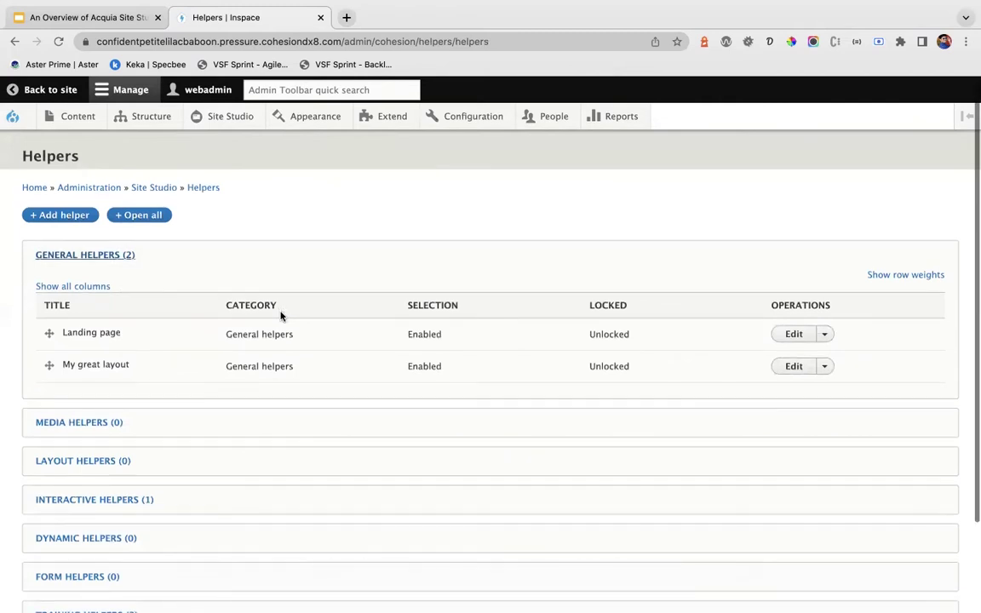
{"action": "mouse_move", "coordinate": [230, 115]}
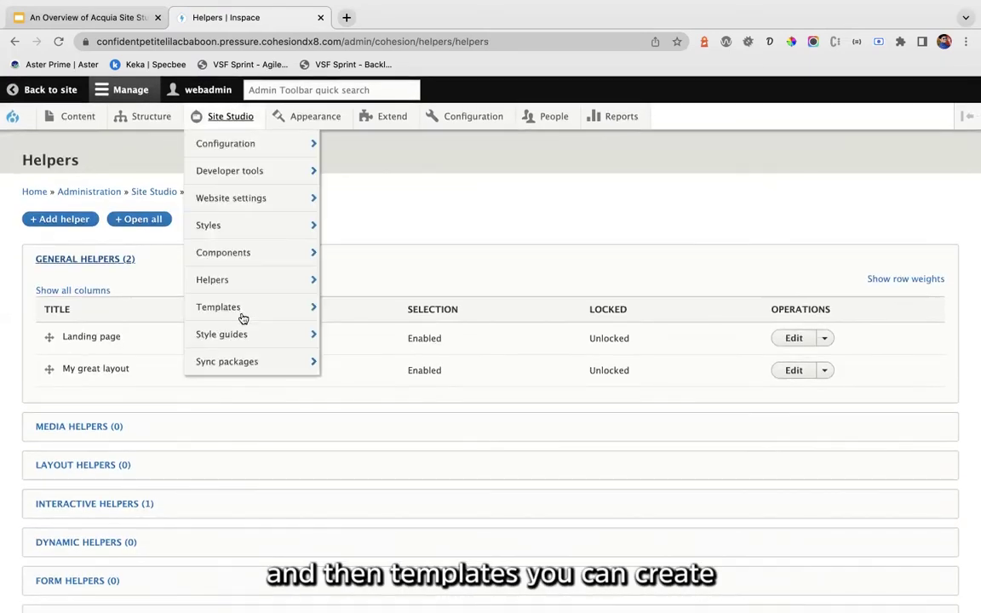
{"action": "mouse_move", "coordinate": [241, 313]}
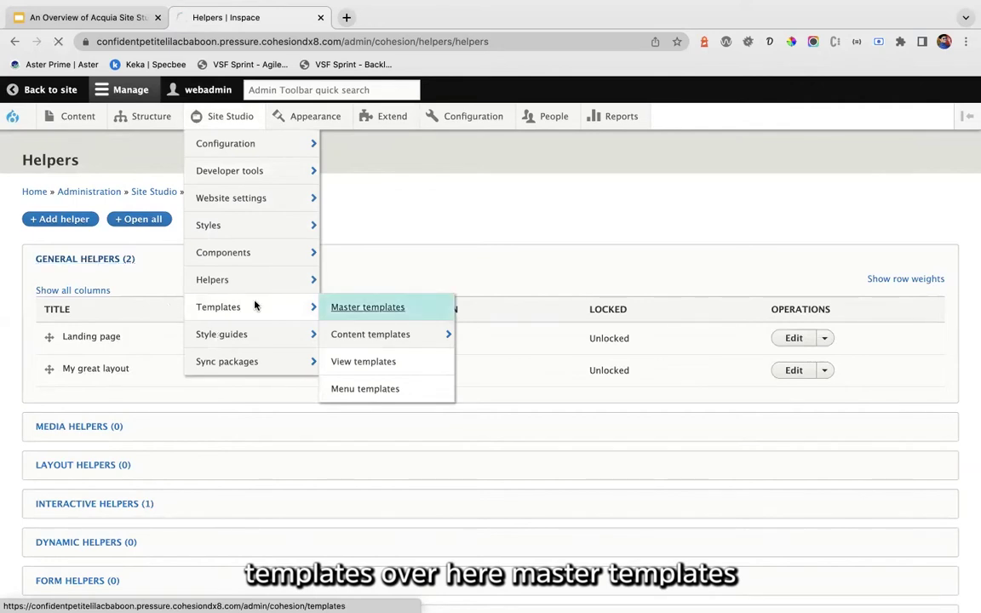
{"action": "left_click", "coordinate": [367, 306]}
{"action": "left_click", "coordinate": [731, 281]}
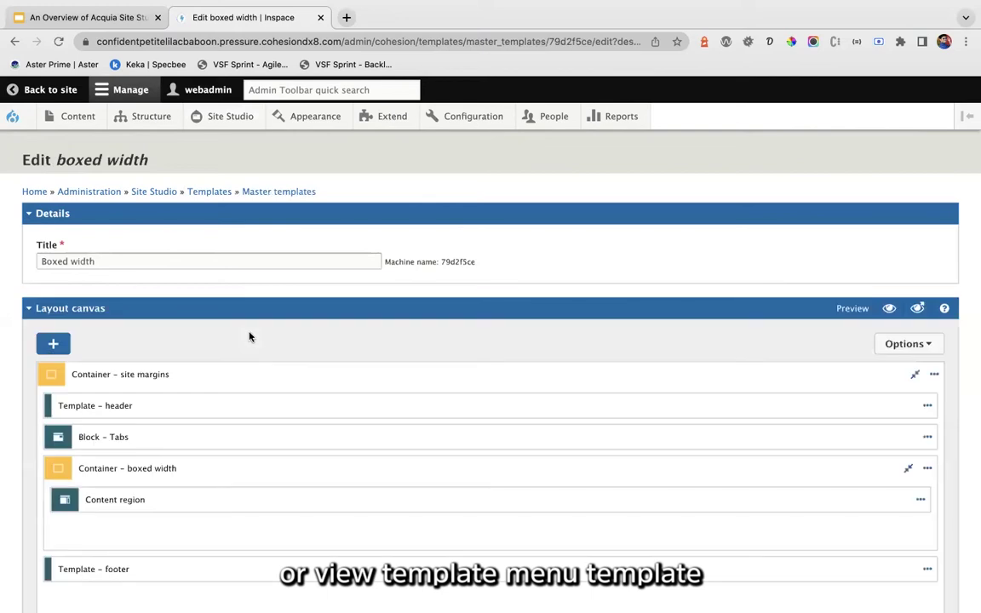
Step: Review the Boxed width template's layout canvas, including its header, tabs block, content region and footer
{"action": "scroll", "coordinate": [197, 434], "scroll_direction": "down", "scroll_amount": 3}
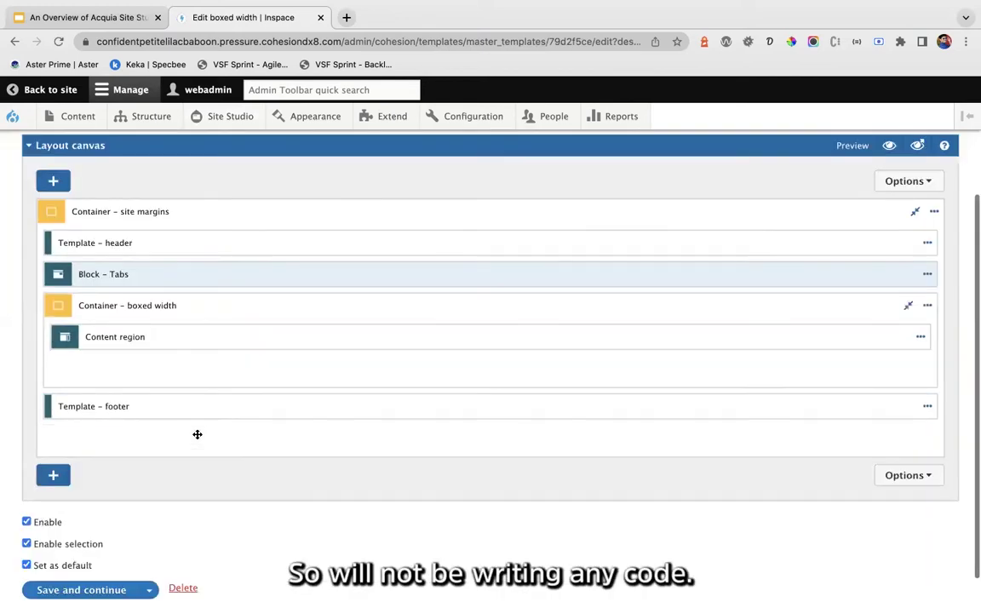
{"action": "scroll", "coordinate": [215, 282], "scroll_direction": "up", "scroll_amount": 3}
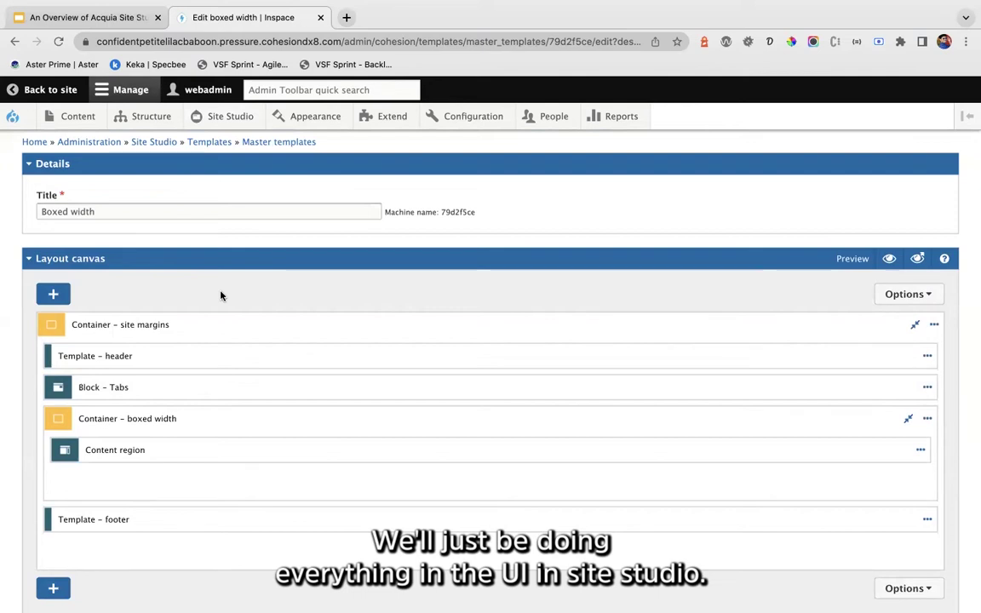
{"action": "scroll", "coordinate": [138, 345], "scroll_direction": "down", "scroll_amount": 1}
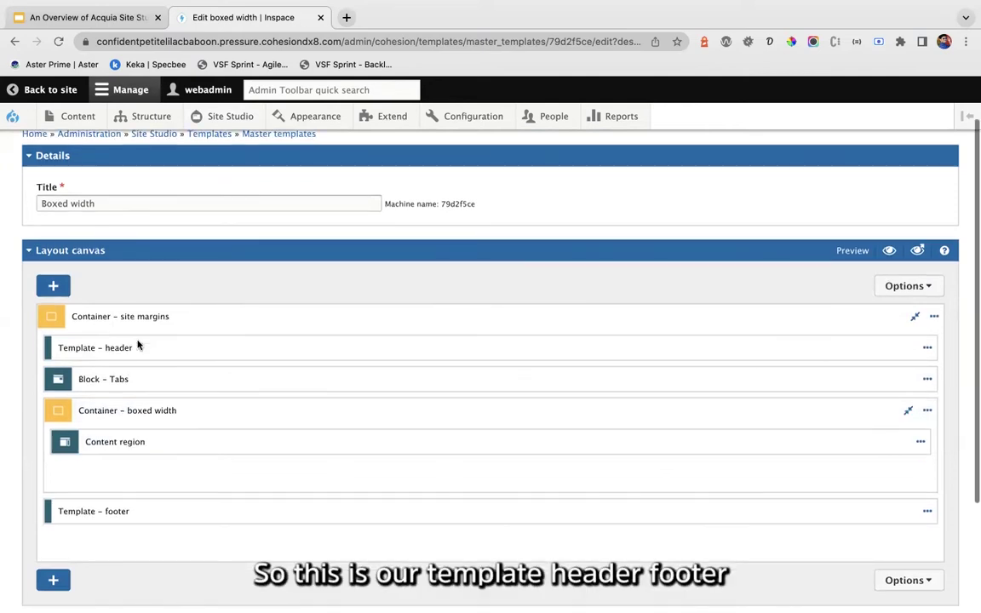
{"action": "scroll", "coordinate": [138, 345], "scroll_direction": "down", "scroll_amount": 3}
{"action": "scroll", "coordinate": [127, 264], "scroll_direction": "up", "scroll_amount": 1}
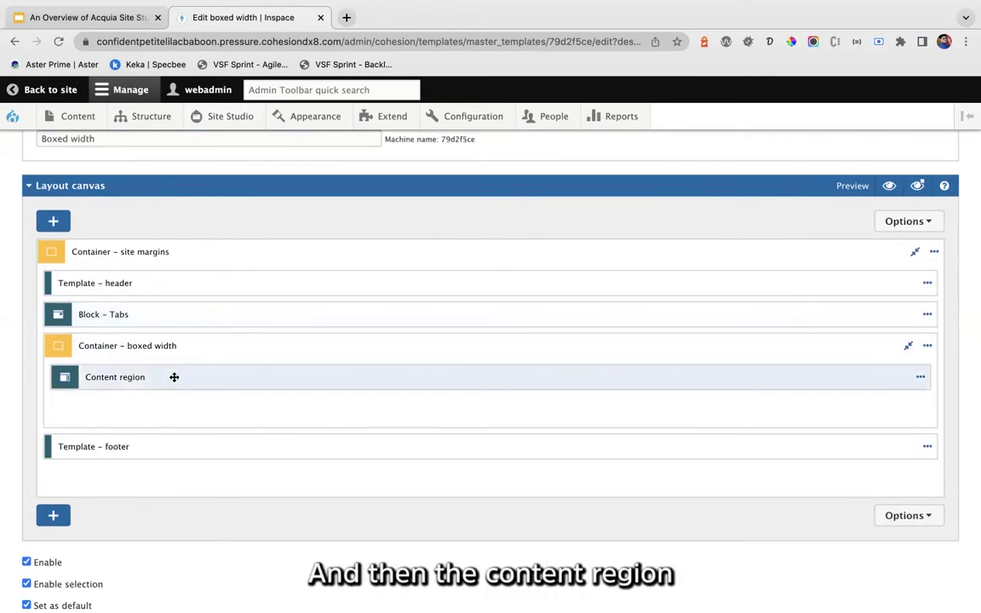
{"action": "scroll", "coordinate": [174, 377], "scroll_direction": "up", "scroll_amount": 3}
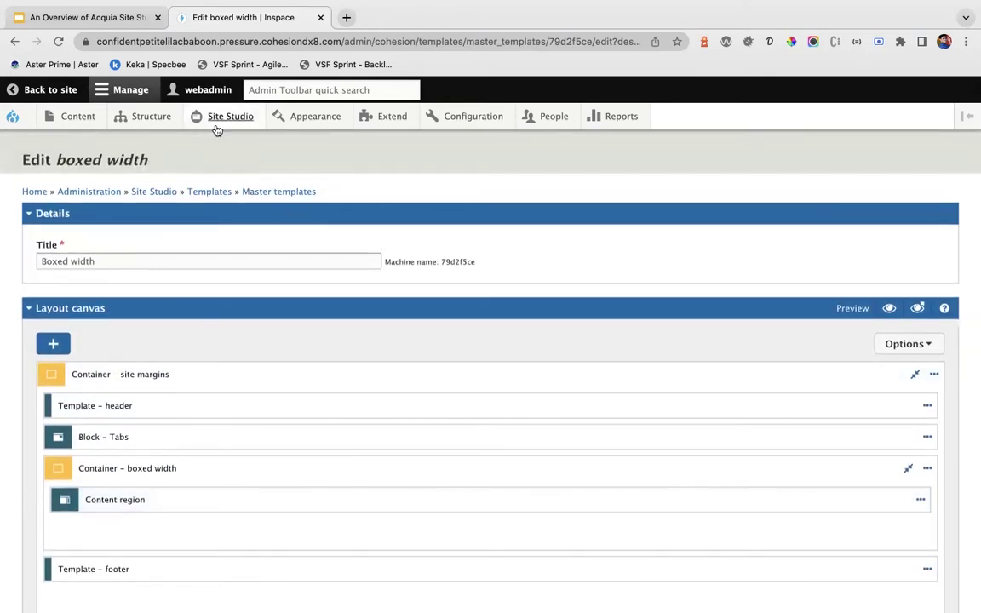
Step: Show the Style guides and Sync packages options of Site Studio
{"action": "mouse_move", "coordinate": [218, 127]}
{"action": "mouse_move", "coordinate": [235, 333]}
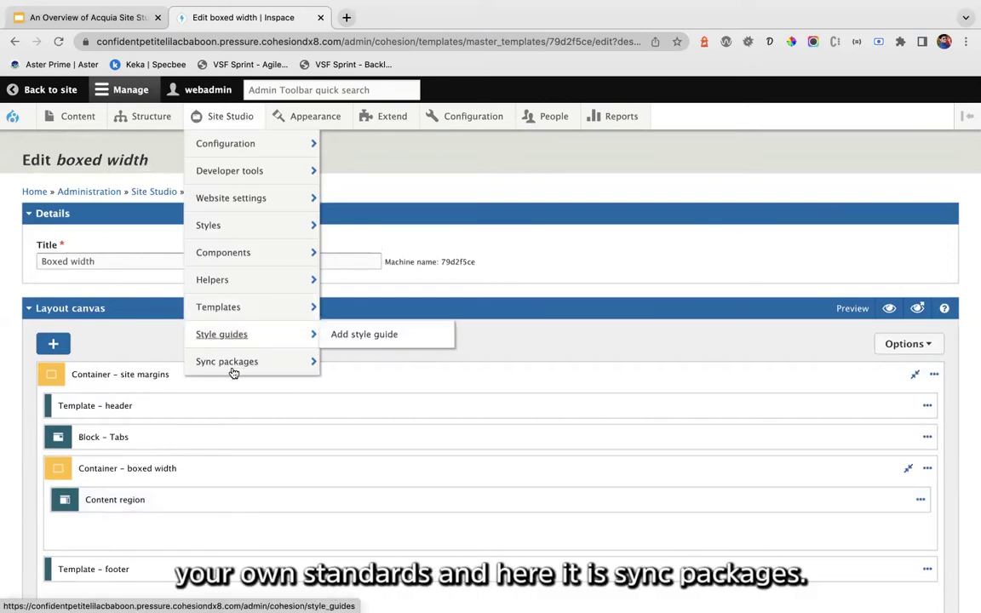
{"action": "mouse_move", "coordinate": [232, 367]}
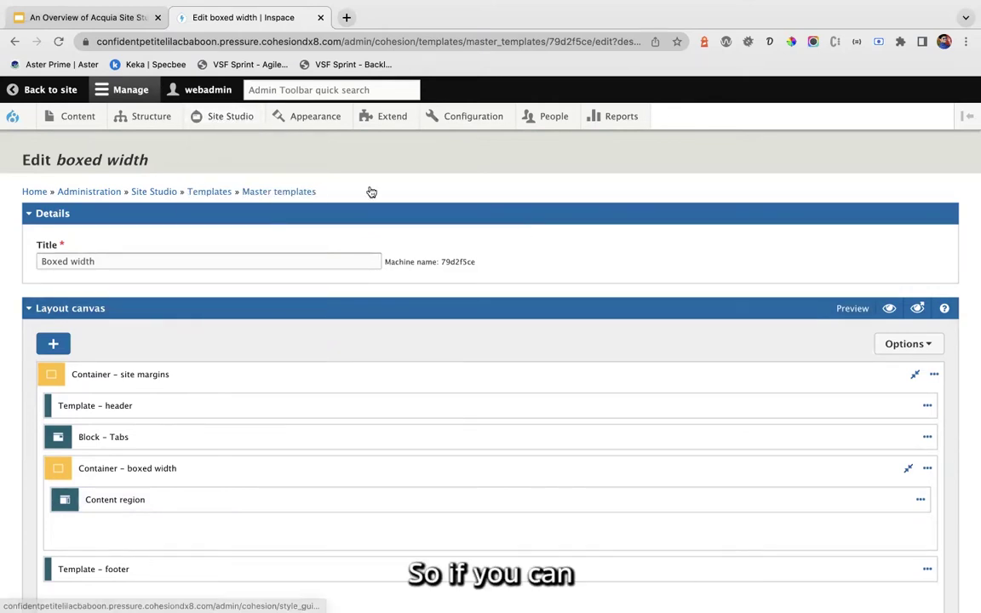
Step: Go to the site's home page and look through its sections down to the footer
{"action": "left_click", "coordinate": [13, 117]}
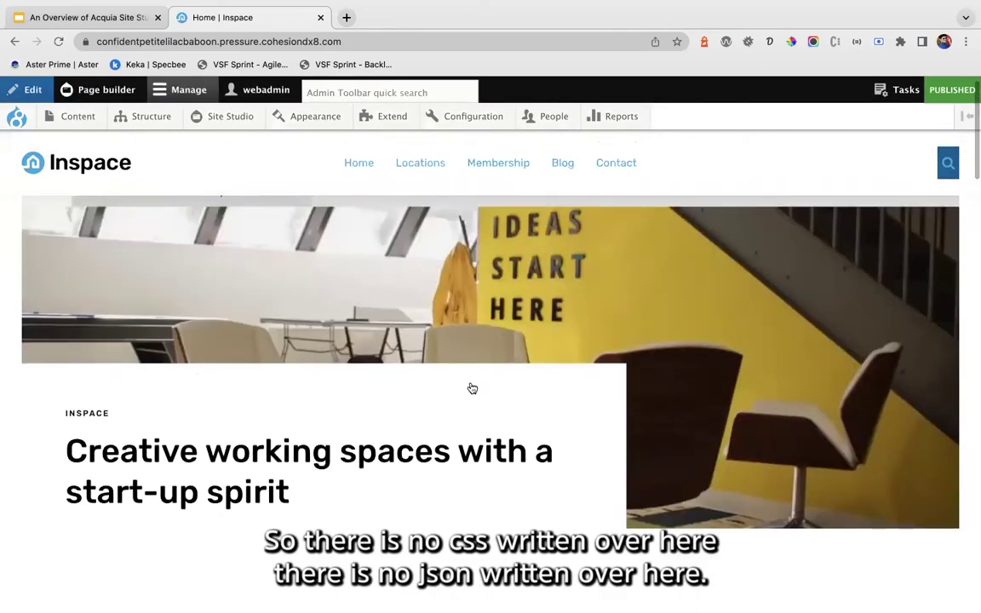
{"action": "scroll", "coordinate": [473, 389], "scroll_direction": "down", "scroll_amount": 2}
{"action": "scroll", "coordinate": [473, 389], "scroll_direction": "down", "scroll_amount": 4}
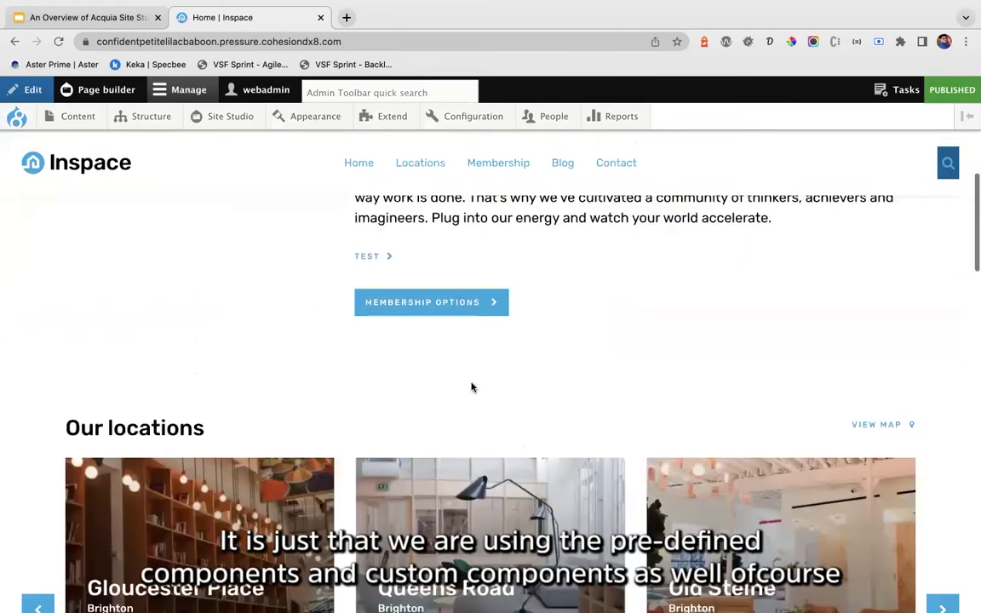
{"action": "scroll", "coordinate": [473, 389], "scroll_direction": "down", "scroll_amount": 10}
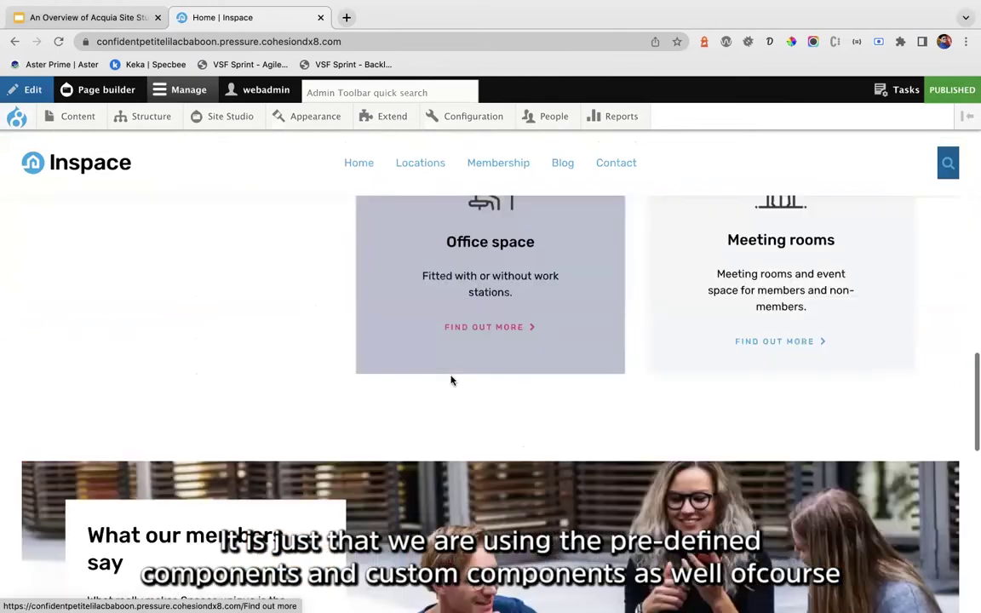
{"action": "scroll", "coordinate": [340, 315], "scroll_direction": "down", "scroll_amount": 12}
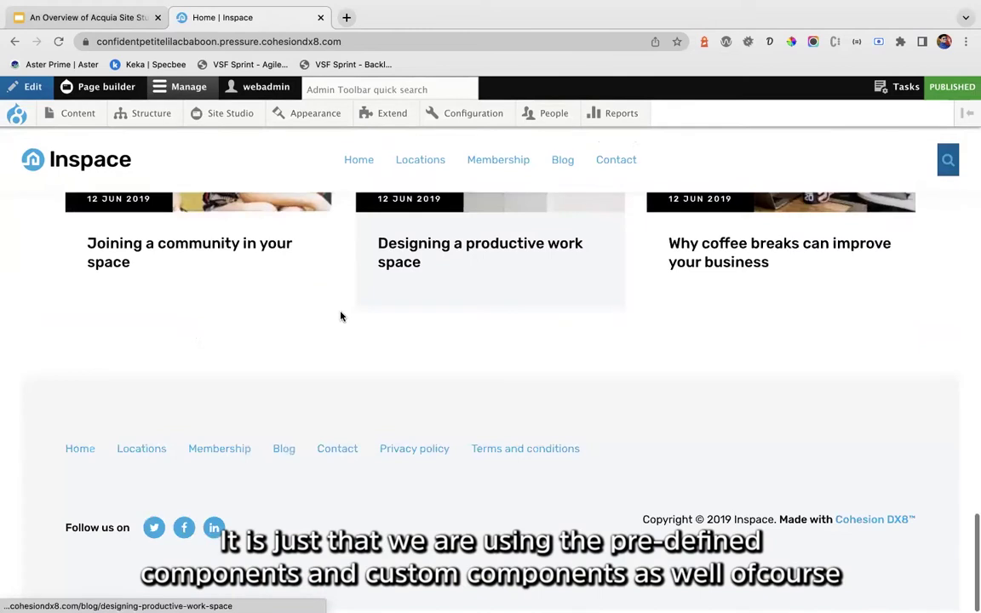
{"action": "scroll", "coordinate": [340, 316], "scroll_direction": "up", "scroll_amount": 2}
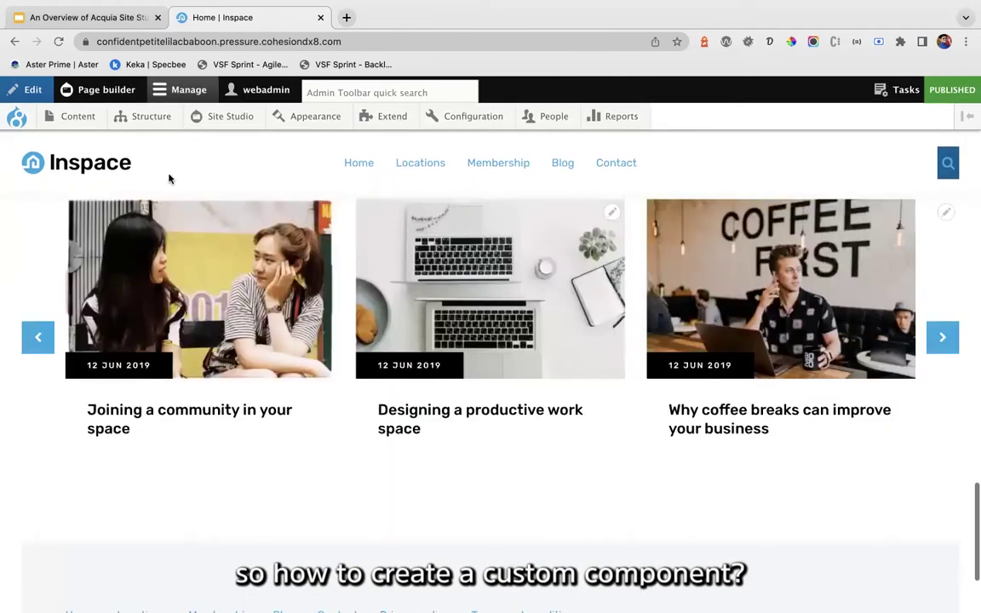
{"action": "scroll", "coordinate": [196, 157], "scroll_direction": "up", "scroll_amount": 3}
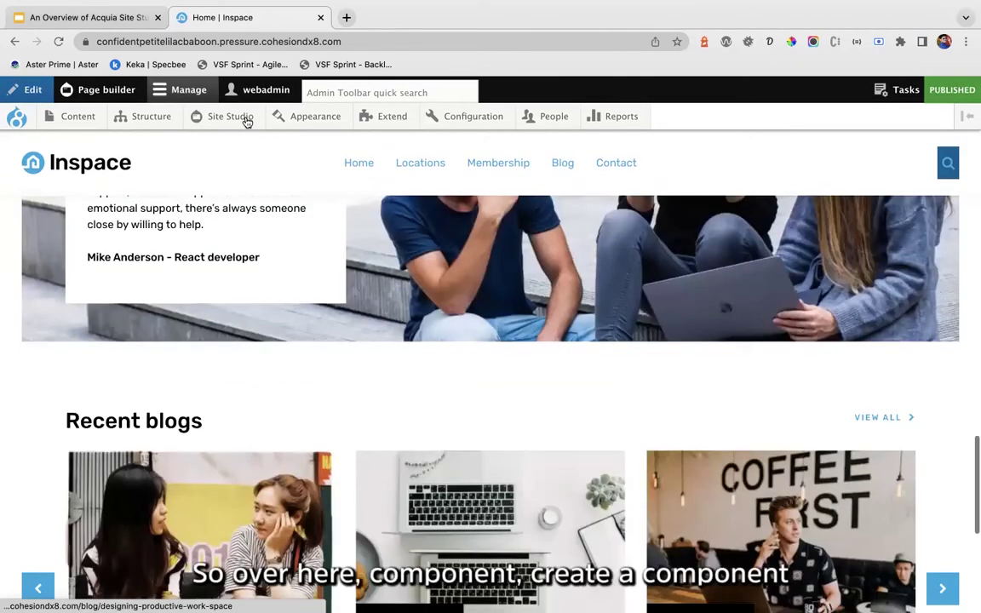
{"action": "scroll", "coordinate": [234, 124], "scroll_direction": "up", "scroll_amount": 10}
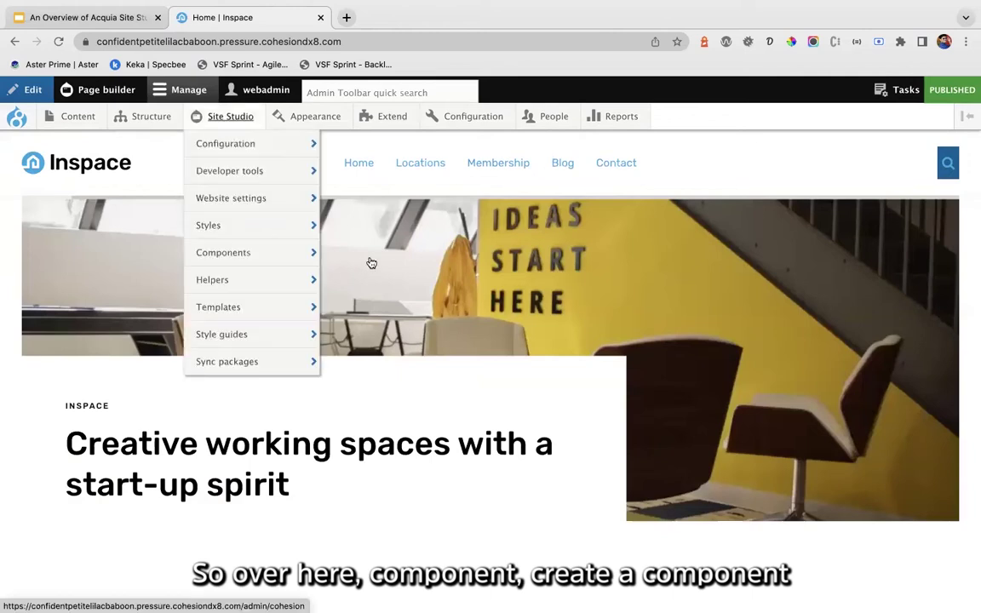
Step: Start a new Site Studio component titled "Techx Card" and assign it to the Card components category
{"action": "mouse_move", "coordinate": [223, 252]}
{"action": "mouse_move", "coordinate": [357, 252]}
{"action": "left_click", "coordinate": [500, 252]}
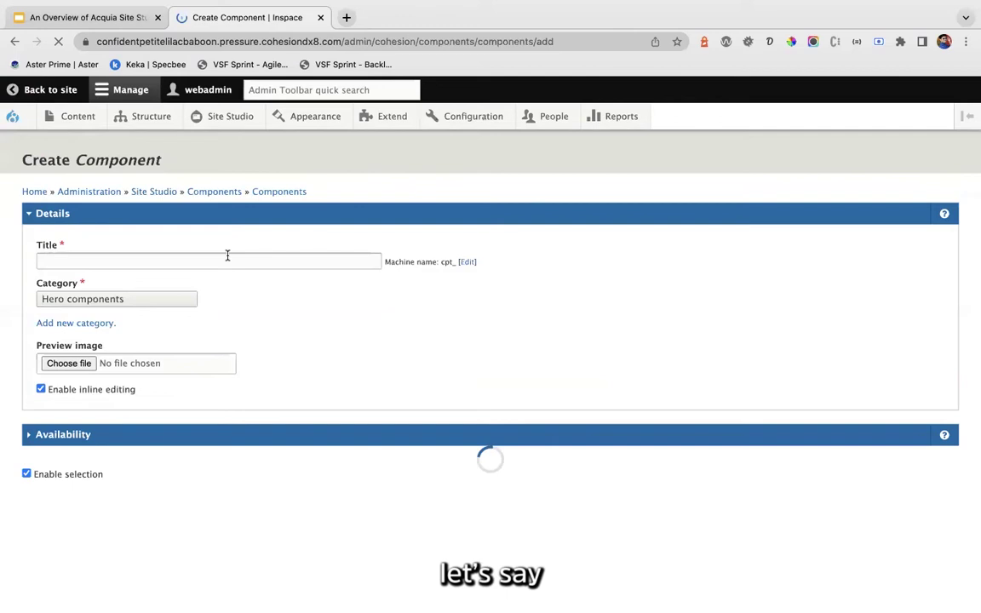
{"action": "left_click", "coordinate": [228, 258]}
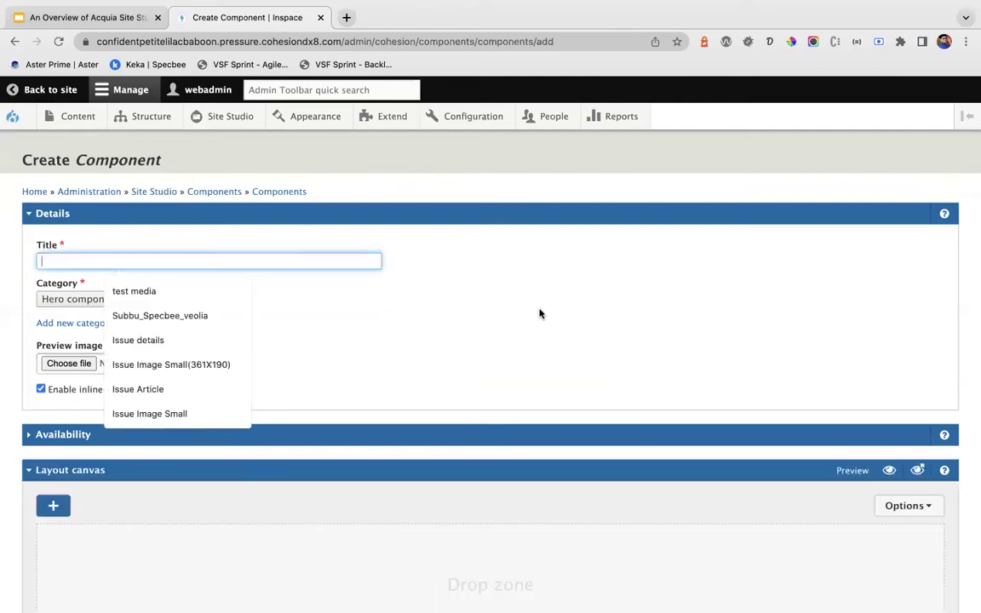
{"action": "type", "text": "Te"}
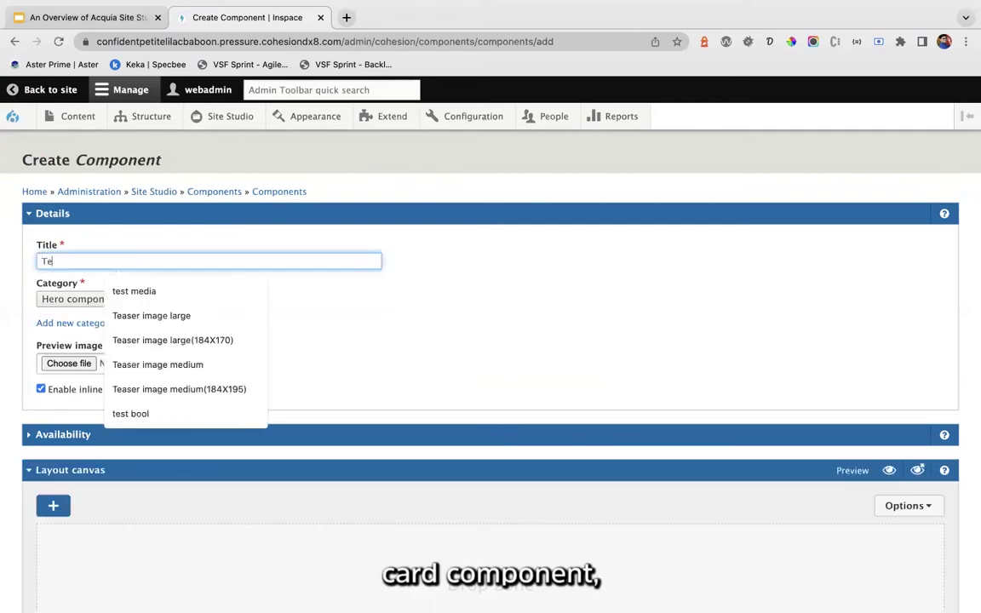
{"action": "type", "text": "chx"}
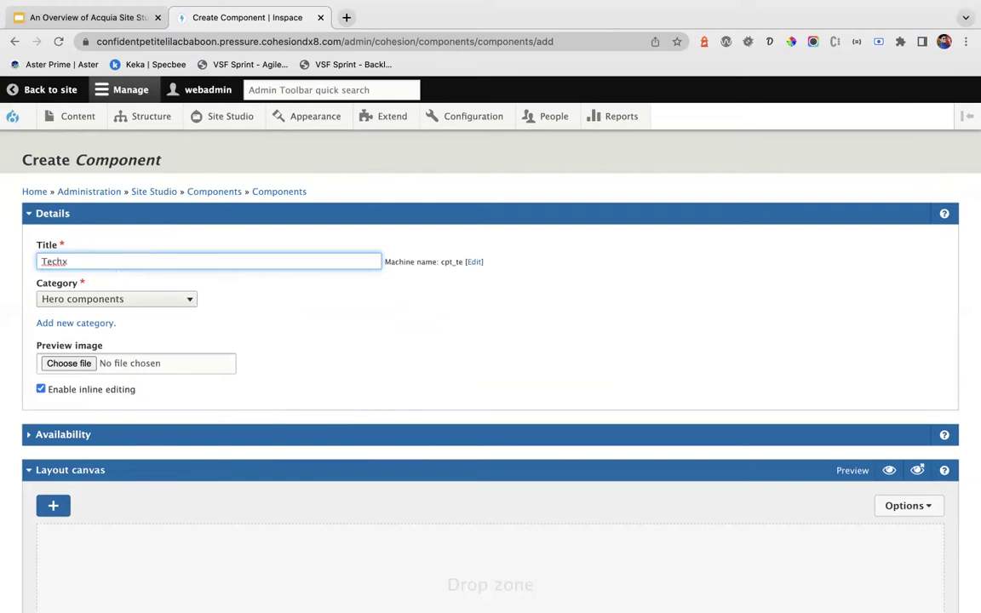
{"action": "type", "text": " Card"}
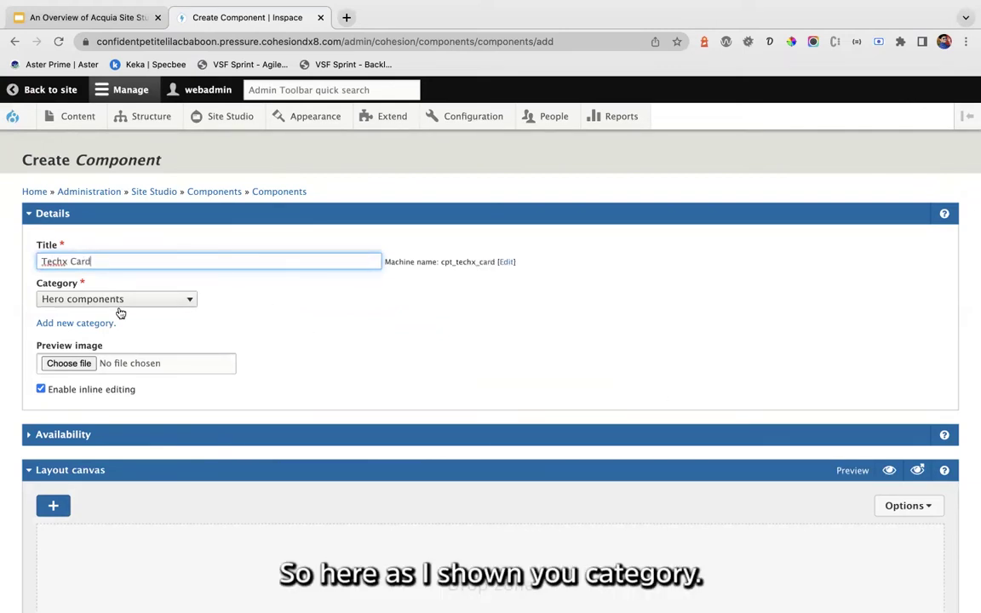
{"action": "left_click", "coordinate": [109, 301]}
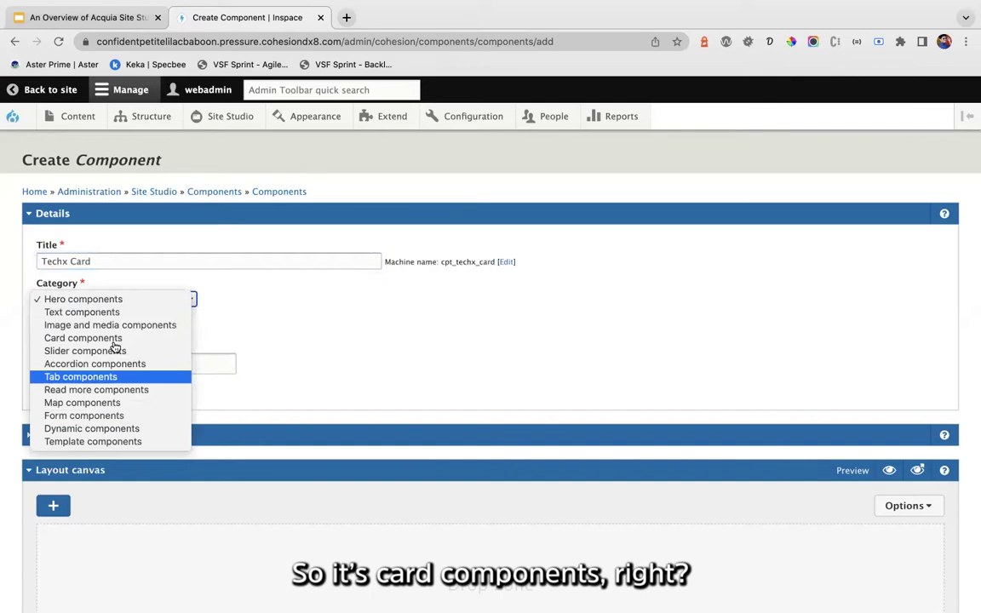
{"action": "key", "text": "Return"}
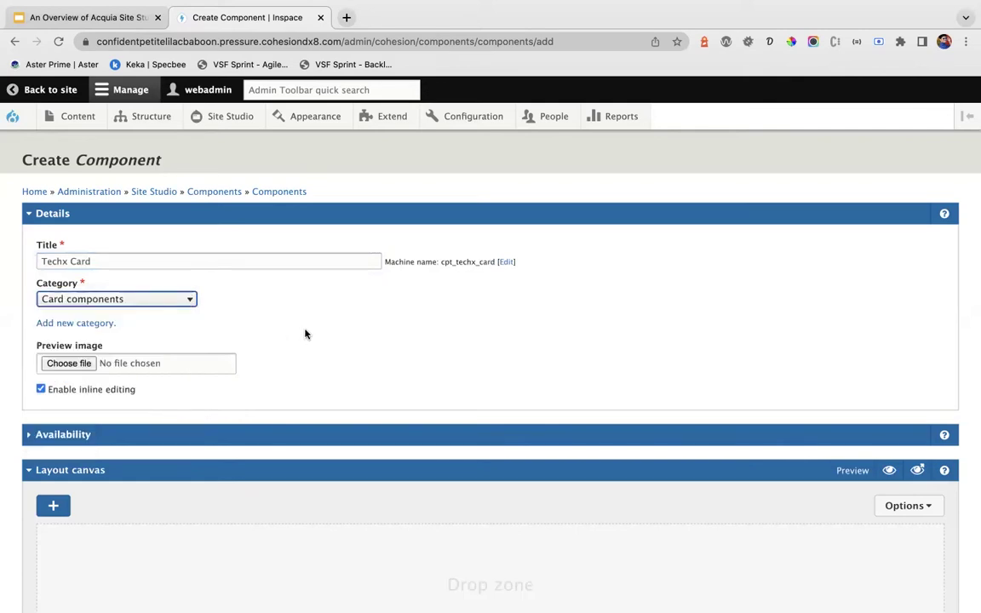
Step: Add a Heading element to the new component's layout canvas and open its settings
{"action": "scroll", "coordinate": [247, 307], "scroll_direction": "down", "scroll_amount": 2}
{"action": "scroll", "coordinate": [120, 238], "scroll_direction": "down", "scroll_amount": 2}
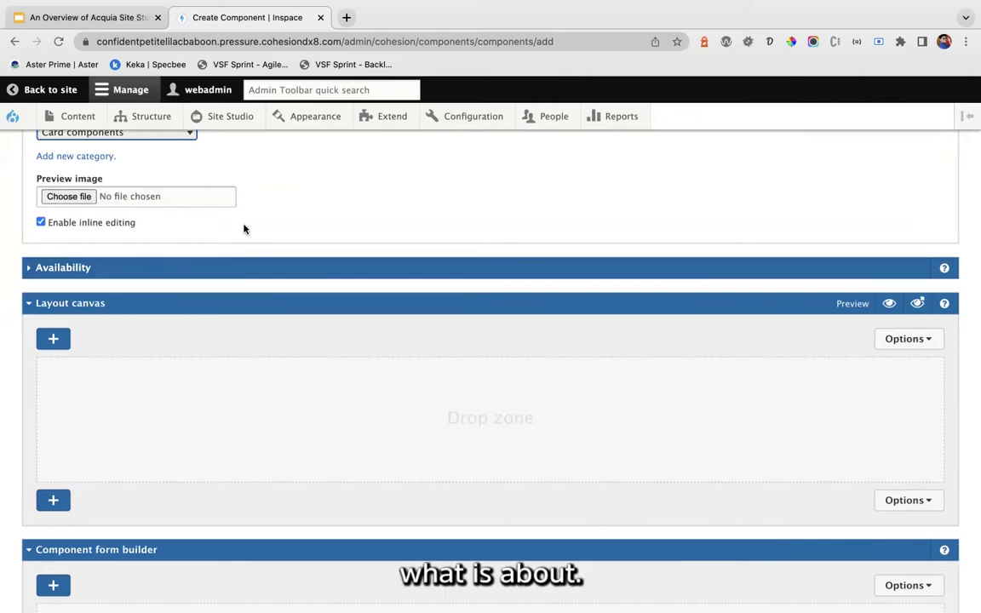
{"action": "left_click", "coordinate": [298, 403]}
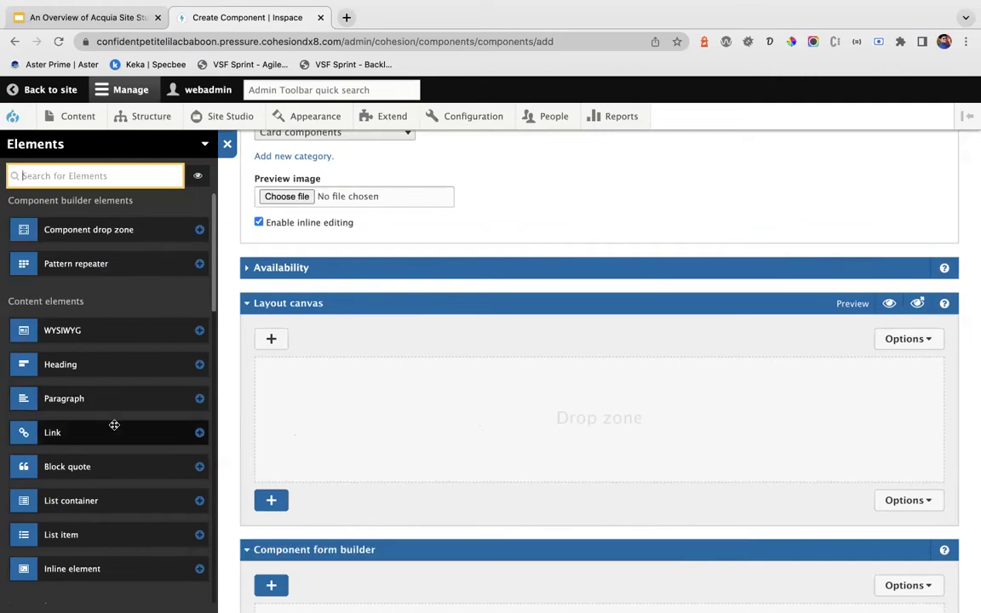
{"action": "scroll", "coordinate": [114, 427], "scroll_direction": "down", "scroll_amount": 10}
{"action": "scroll", "coordinate": [114, 427], "scroll_direction": "up", "scroll_amount": 10}
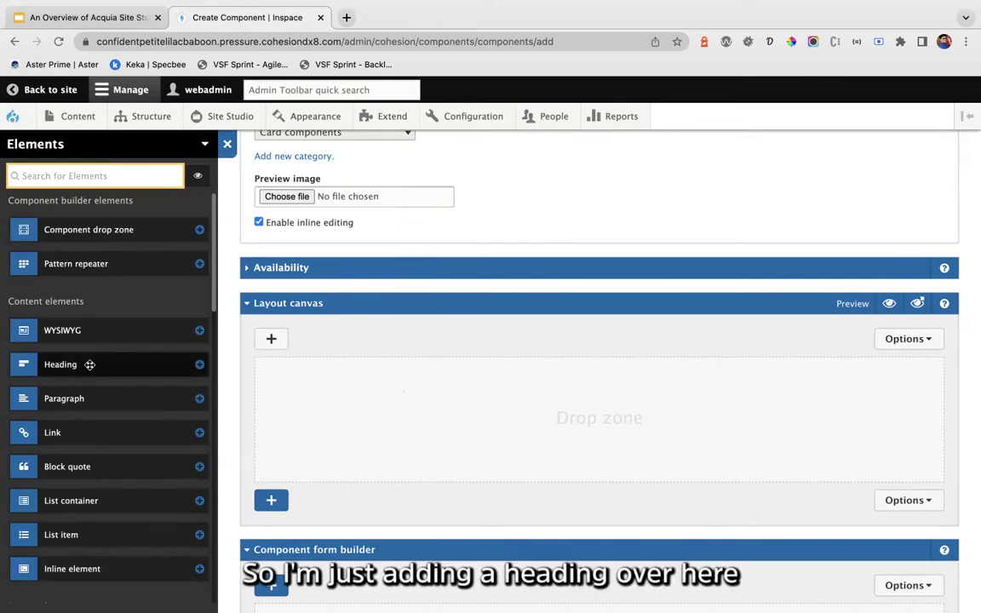
{"action": "left_click_drag", "start_coordinate": [90, 365], "coordinate": [318, 410]}
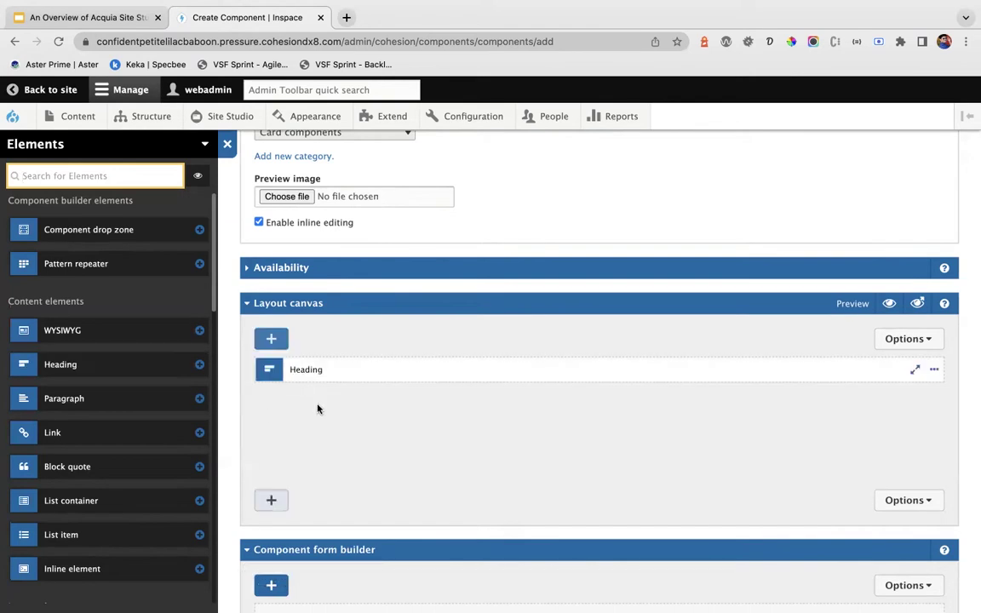
{"action": "double_click", "coordinate": [530, 378]}
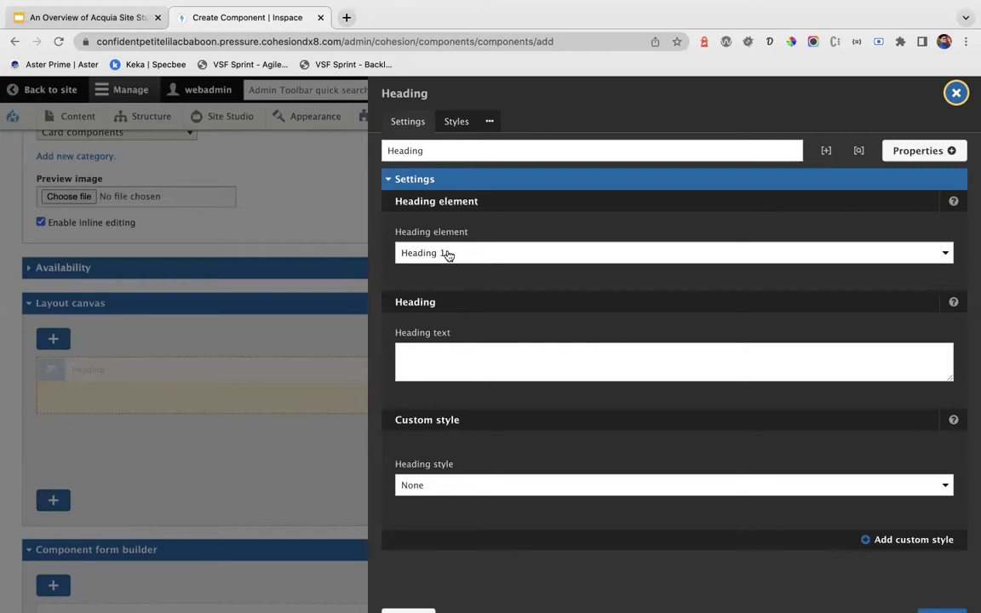
Step: Set the heading element to Heading 2 and enter "Card Heading" as its text
{"action": "left_click", "coordinate": [448, 253]}
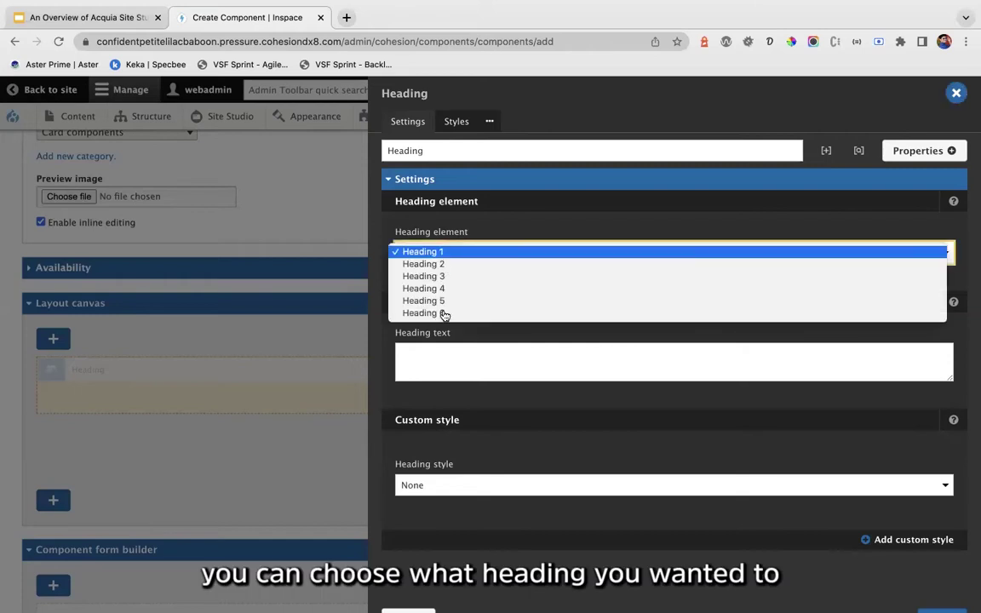
{"action": "left_click", "coordinate": [446, 264]}
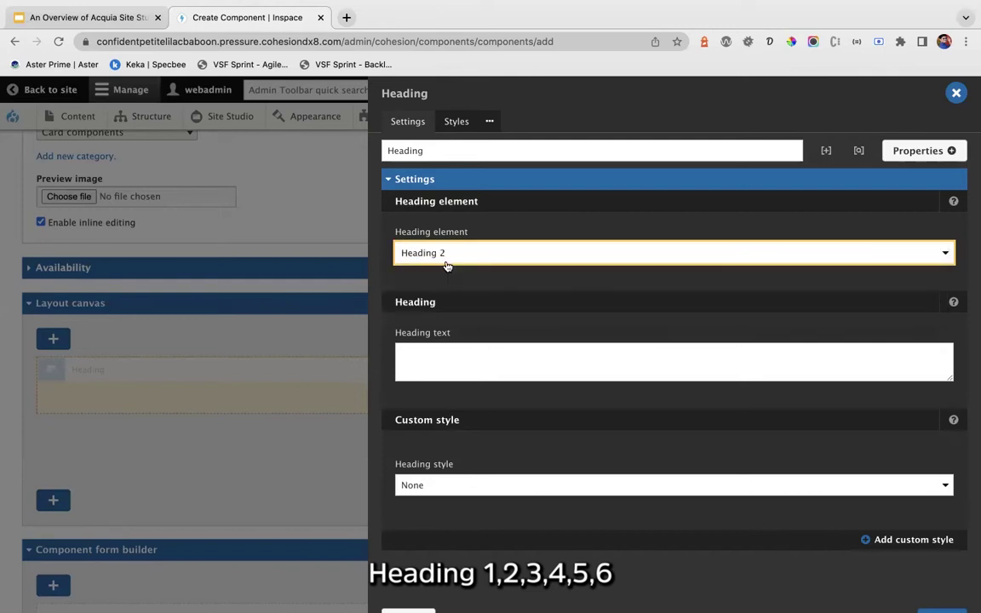
{"action": "left_click", "coordinate": [456, 350]}
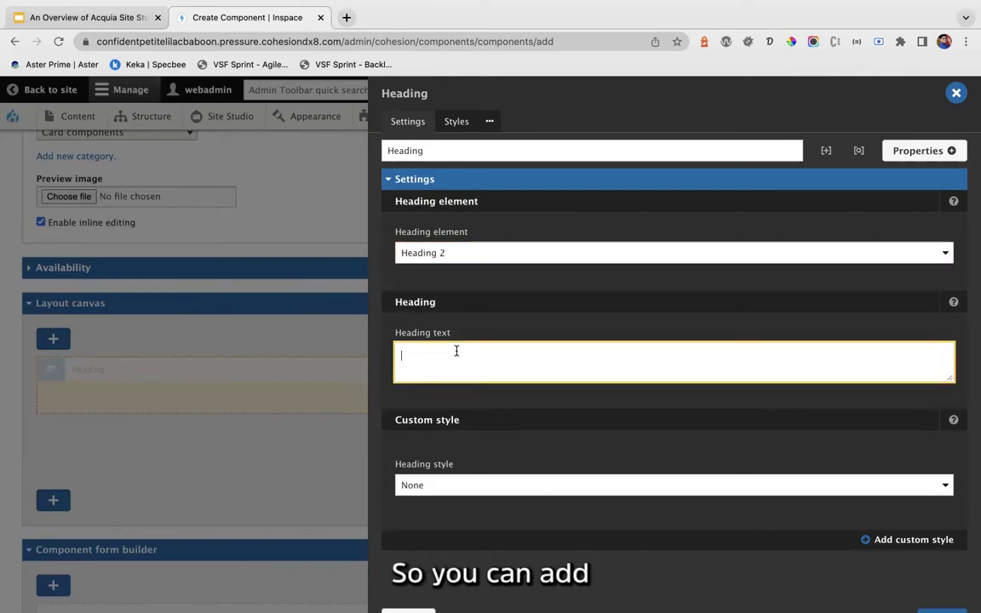
{"action": "type", "text": "C"}
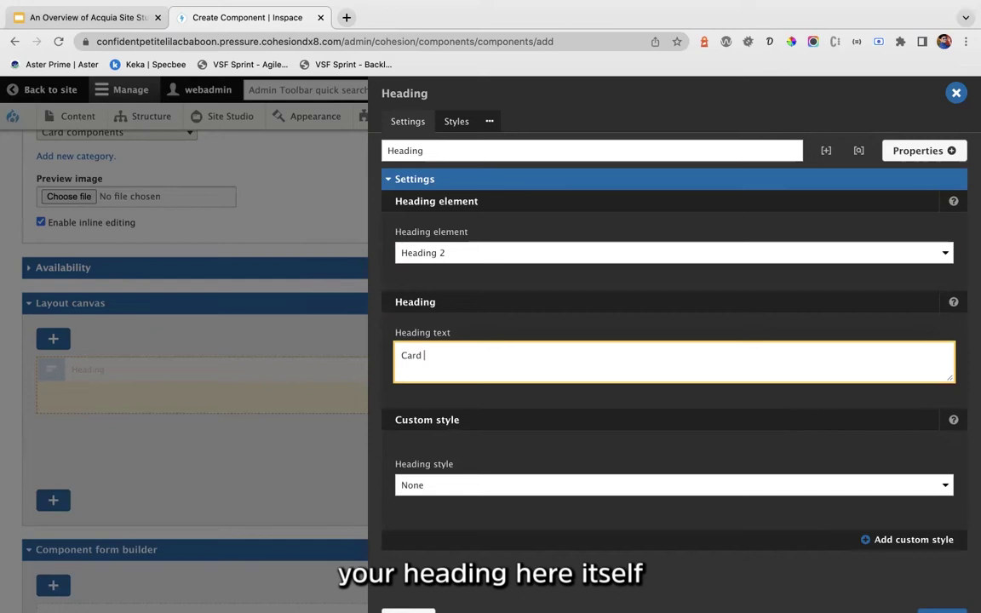
{"action": "type", "text": "ard"}
{"action": "key", "text": "super+a"}
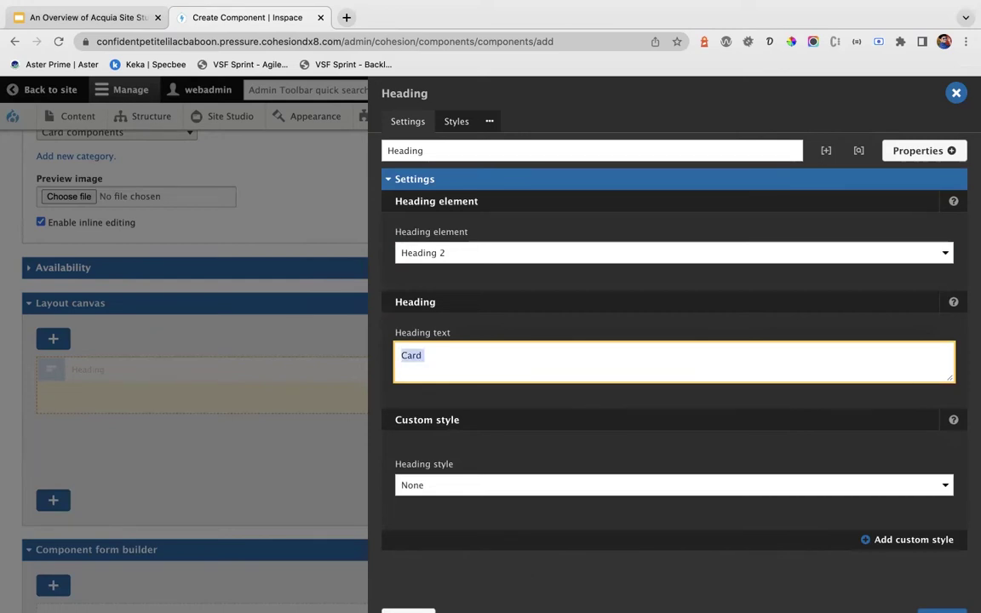
{"action": "key", "text": "Right"}
{"action": "type", "text": "Heading"}
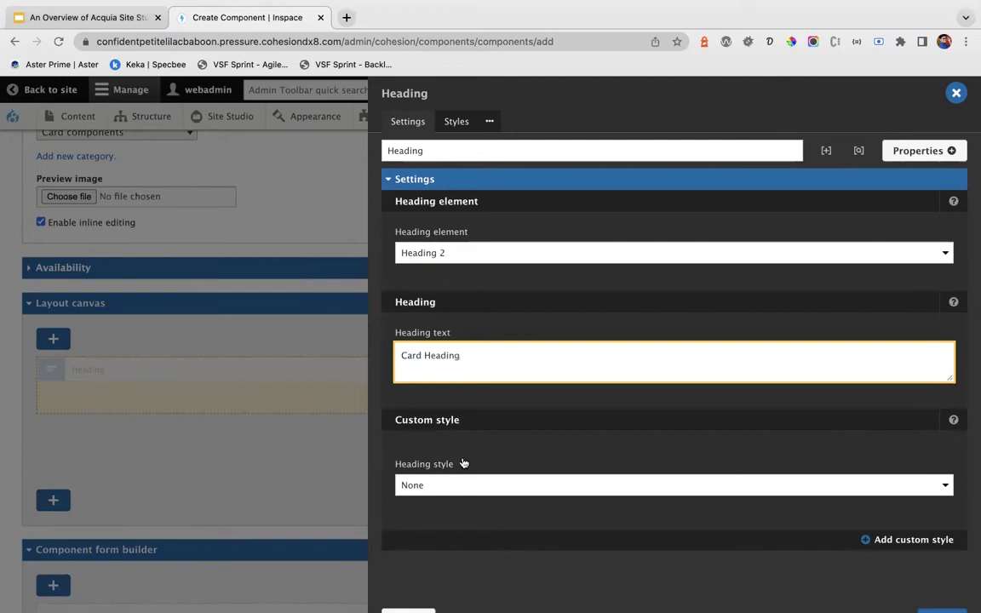
Step: Apply the custom style "Heading 2 size" to the card heading
{"action": "scroll", "coordinate": [445, 457], "scroll_direction": "down", "scroll_amount": 1}
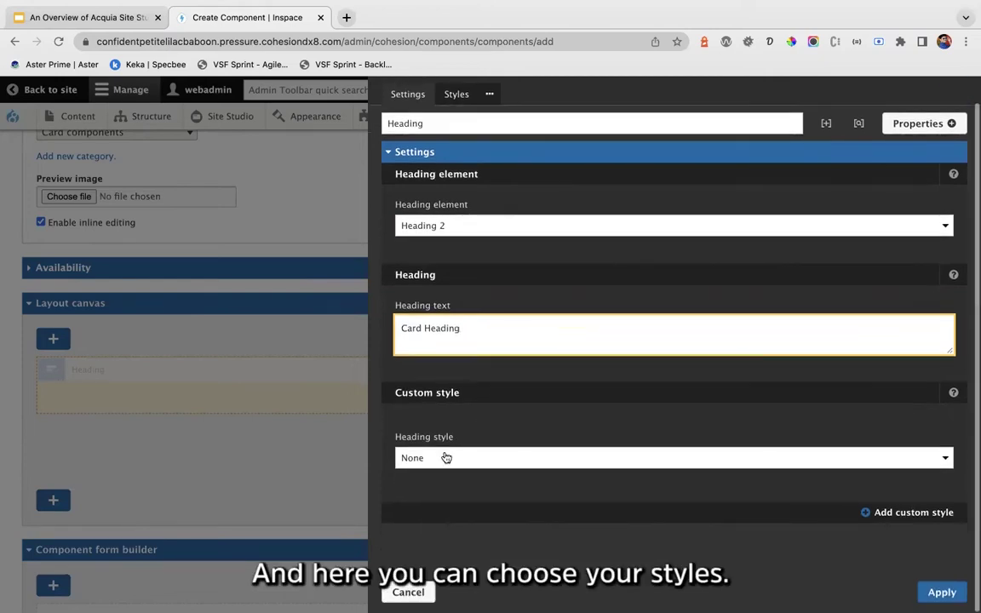
{"action": "left_click", "coordinate": [446, 458]}
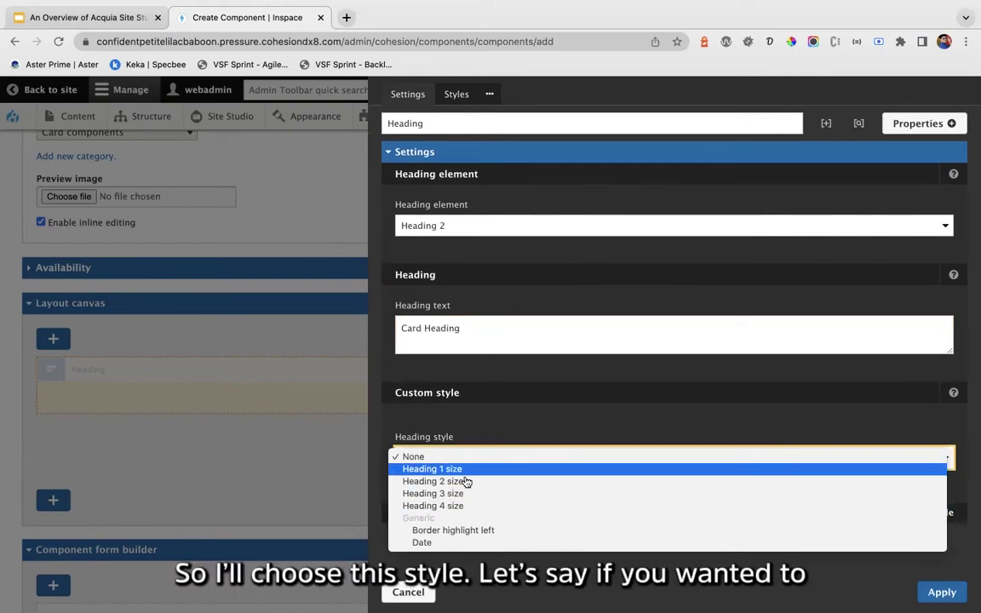
{"action": "left_click", "coordinate": [466, 482]}
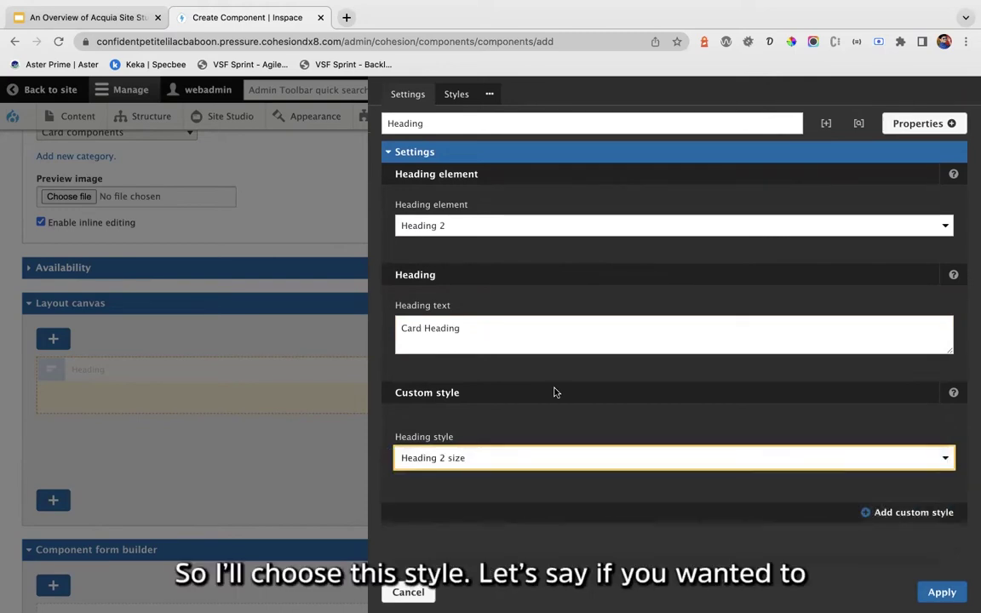
Step: Look through the heading's additional JS settings and Admin properties, and apply the heading's settings
{"action": "left_click", "coordinate": [922, 124]}
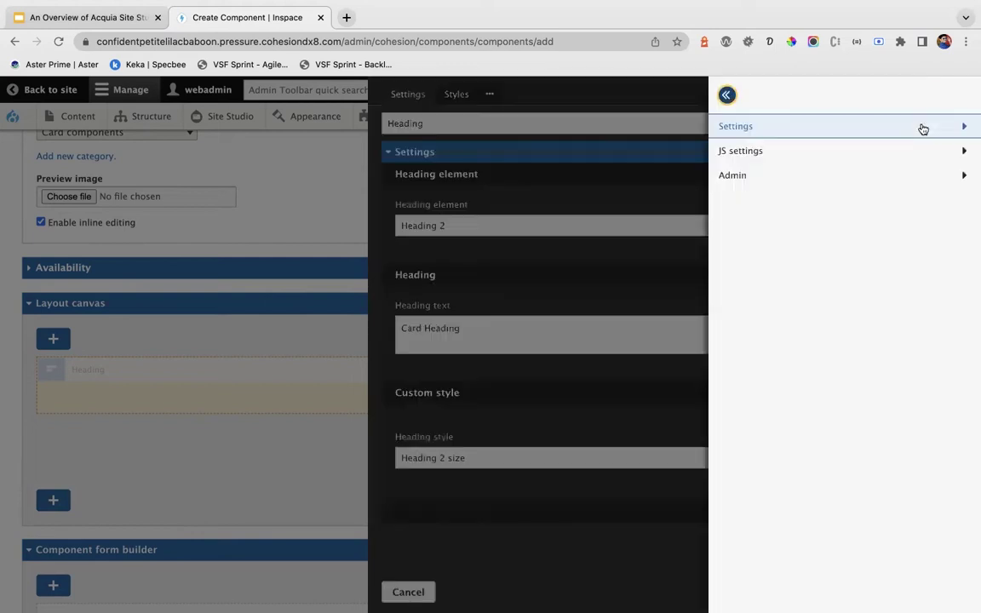
{"action": "left_click", "coordinate": [807, 152]}
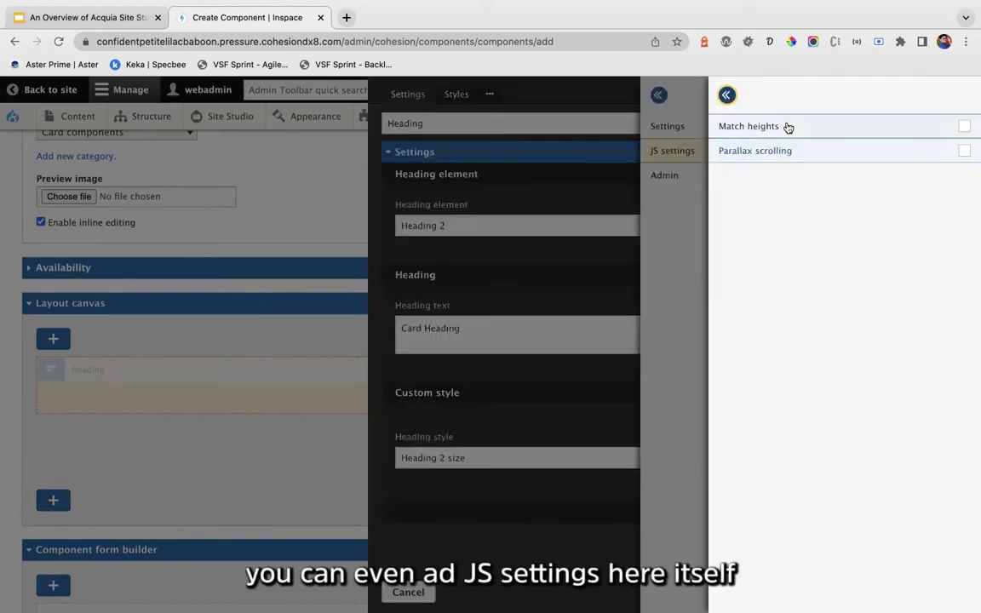
{"action": "left_click", "coordinate": [727, 94]}
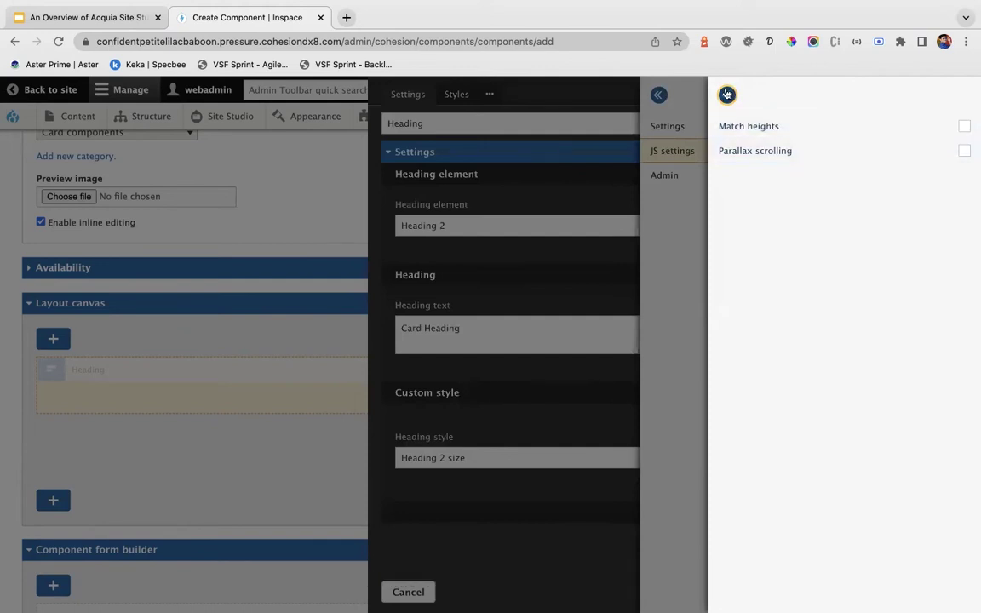
{"action": "left_click", "coordinate": [741, 176]}
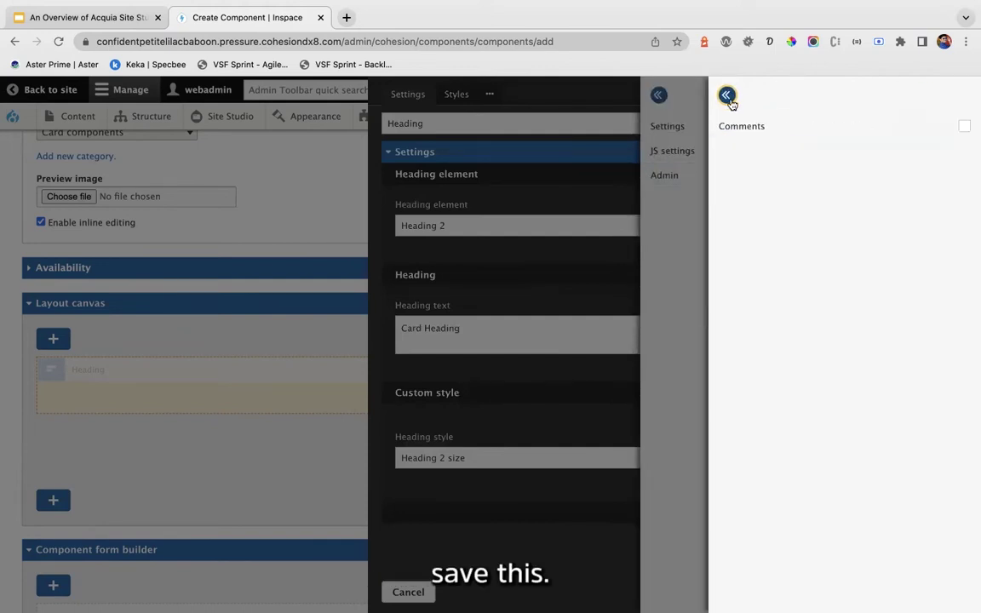
{"action": "left_click", "coordinate": [731, 97]}
{"action": "left_click", "coordinate": [730, 97]}
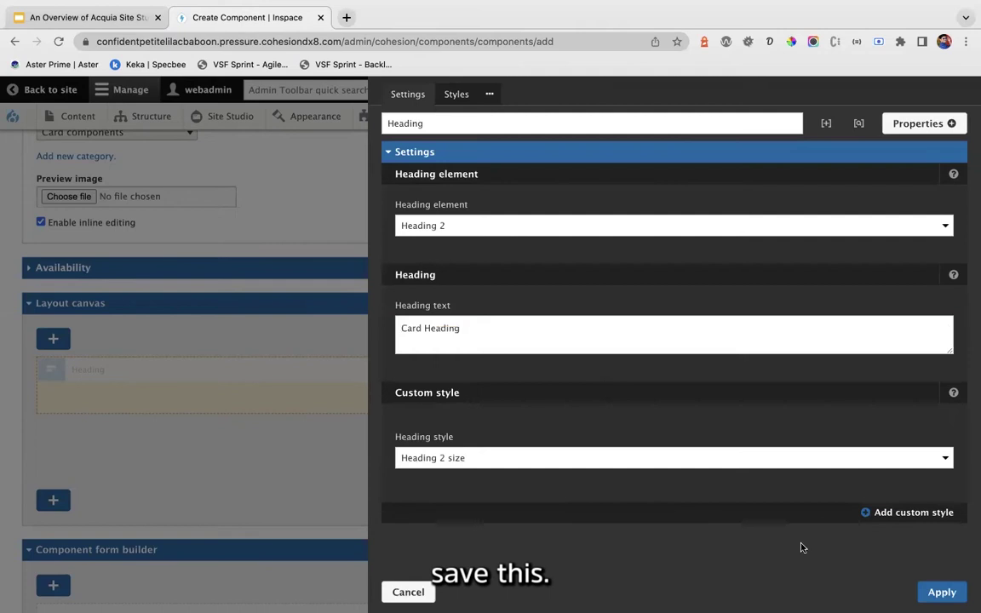
{"action": "left_click", "coordinate": [305, 409]}
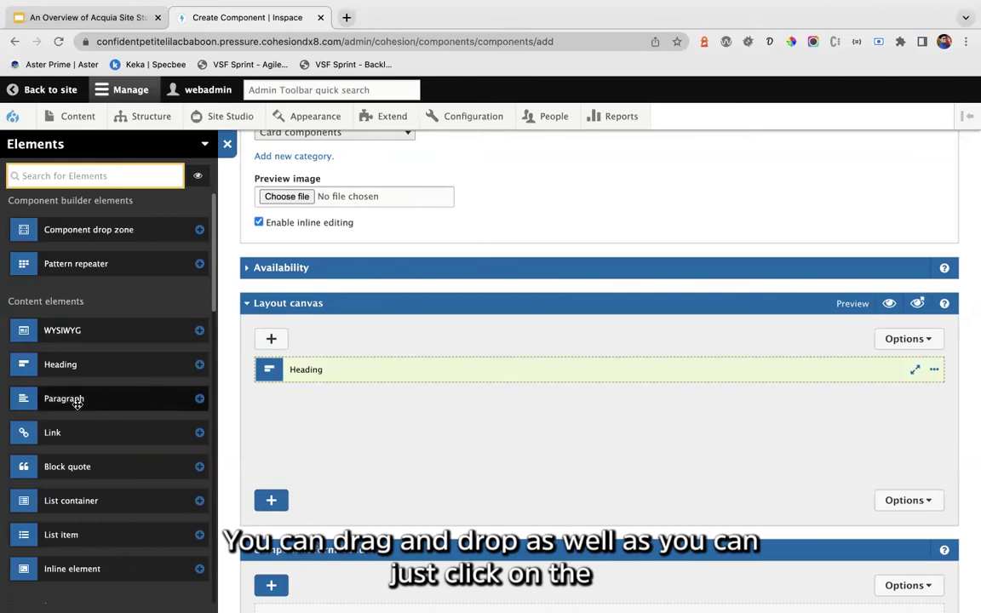
Step: Add a Paragraph element below the heading with the text "Description" and the Paragraph large style
{"action": "left_click", "coordinate": [199, 398]}
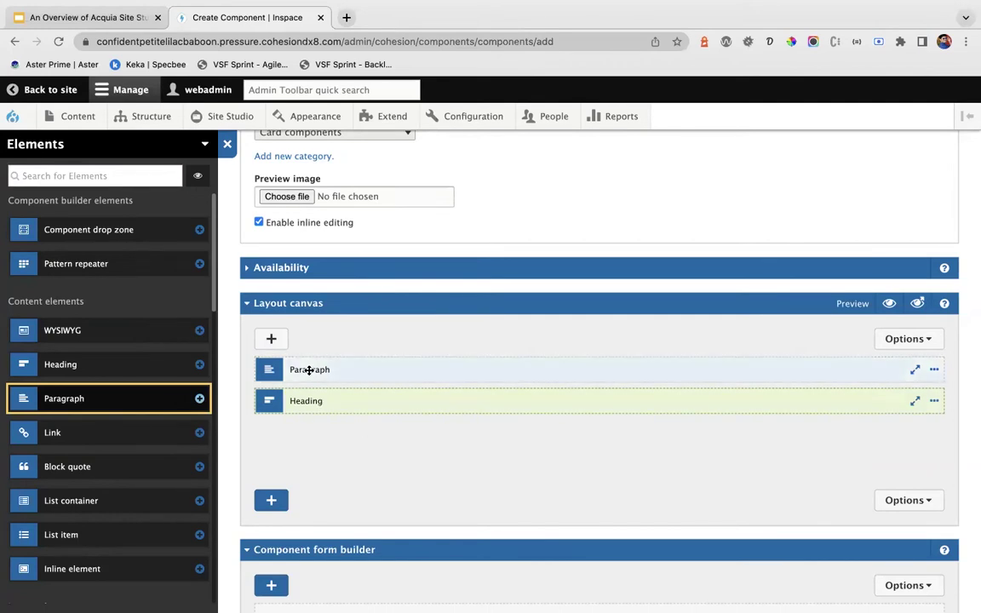
{"action": "left_click_drag", "start_coordinate": [309, 370], "coordinate": [327, 404]}
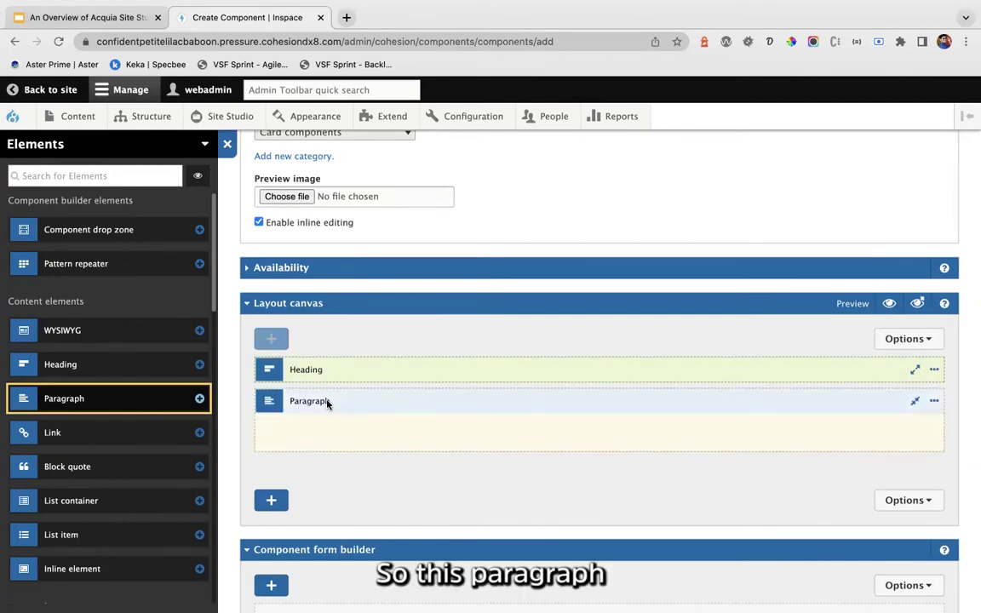
{"action": "double_click", "coordinate": [327, 404]}
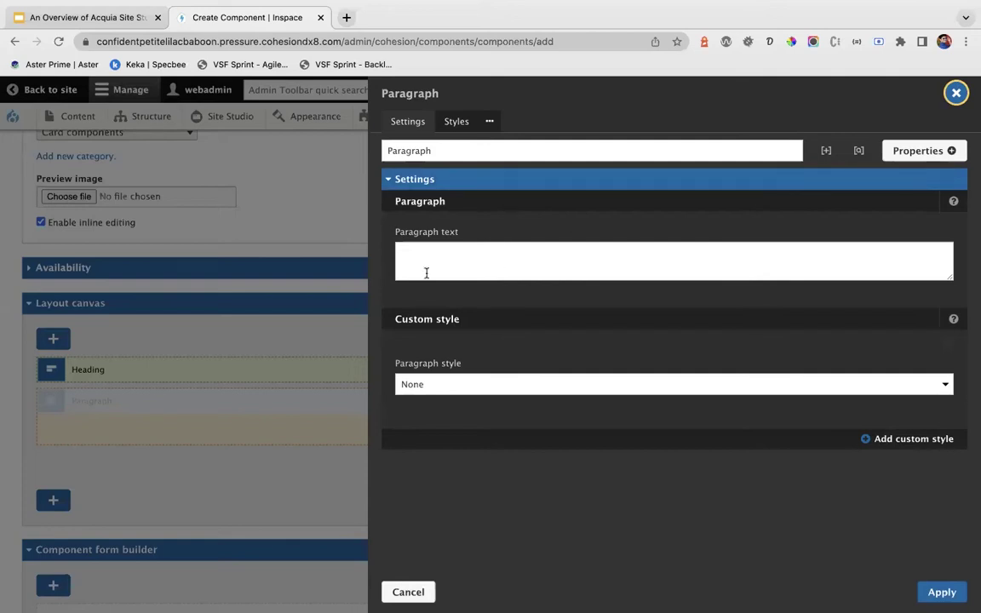
{"action": "left_click", "coordinate": [437, 267]}
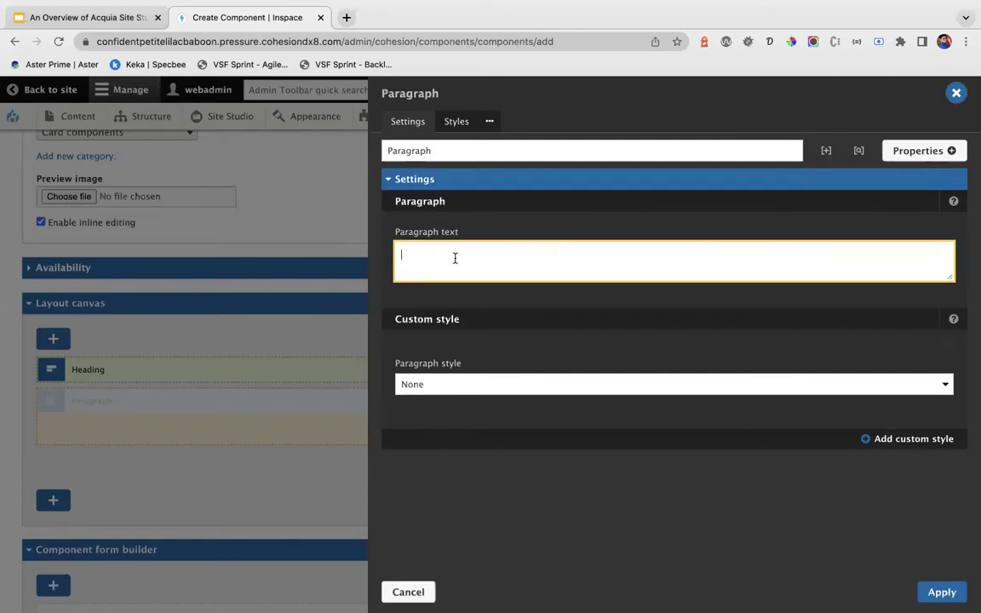
{"action": "type", "text": "Description"}
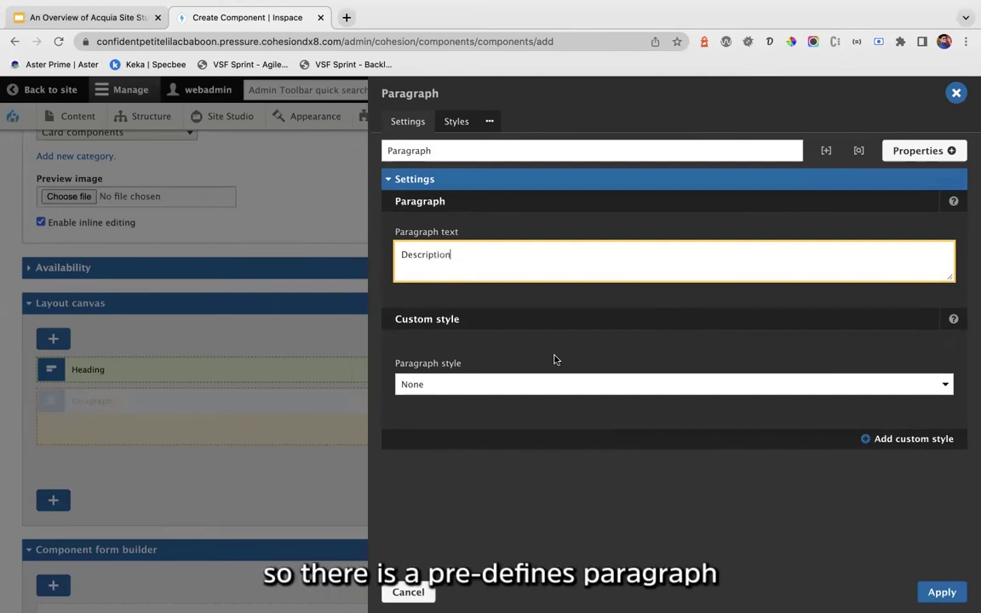
{"action": "left_click", "coordinate": [465, 382]}
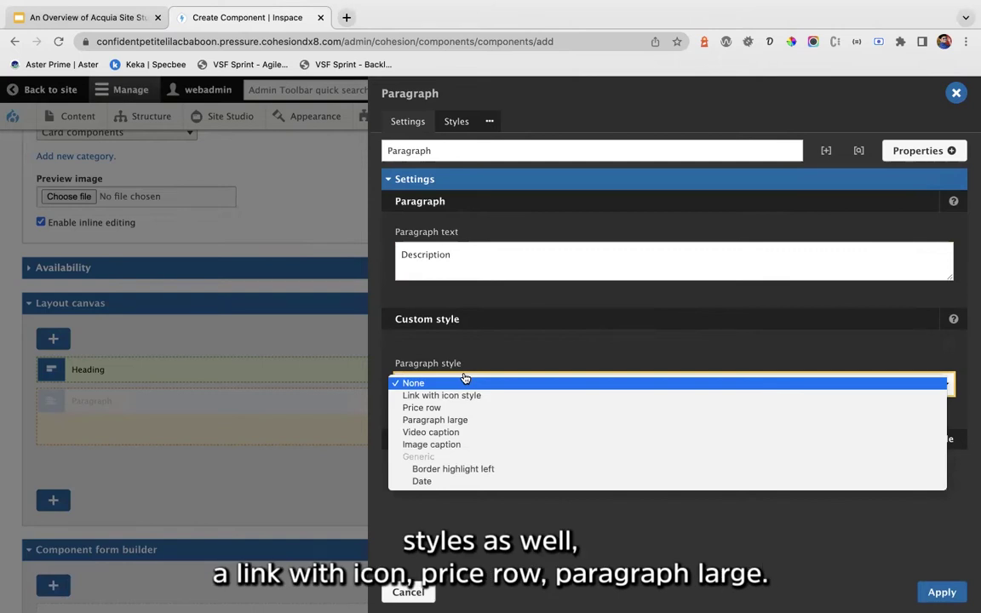
{"action": "left_click", "coordinate": [471, 421]}
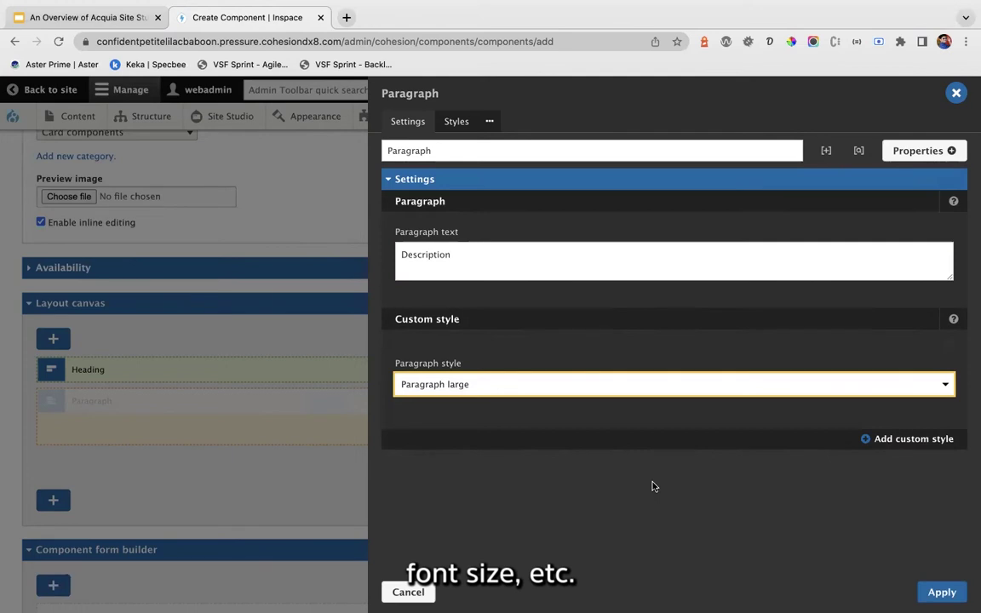
{"action": "left_click", "coordinate": [937, 591]}
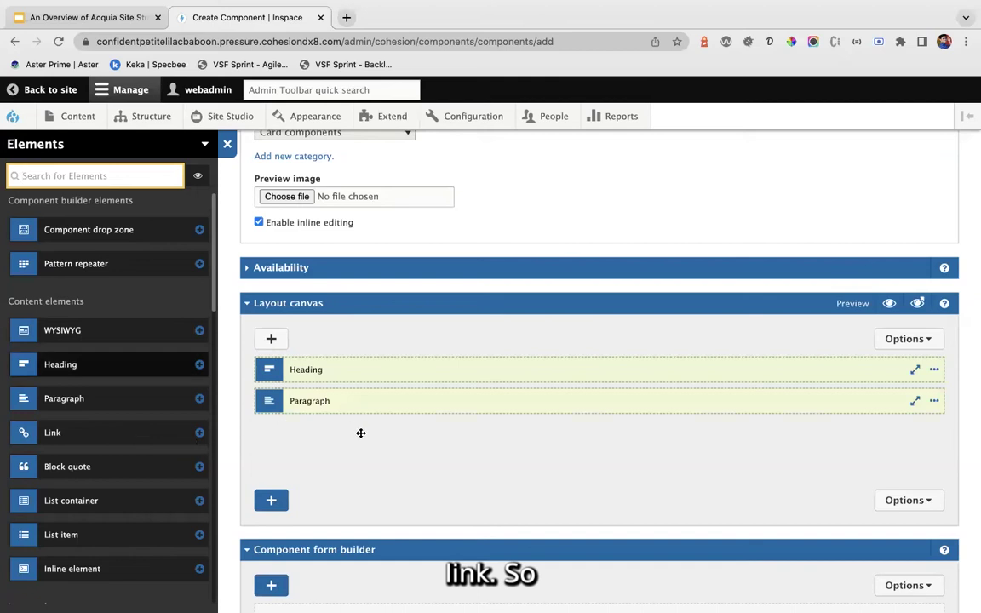
Step: Add a Link element below the paragraph with the link text "Card Link" and the title attribute "Link"
{"action": "left_click_drag", "start_coordinate": [102, 432], "coordinate": [352, 437]}
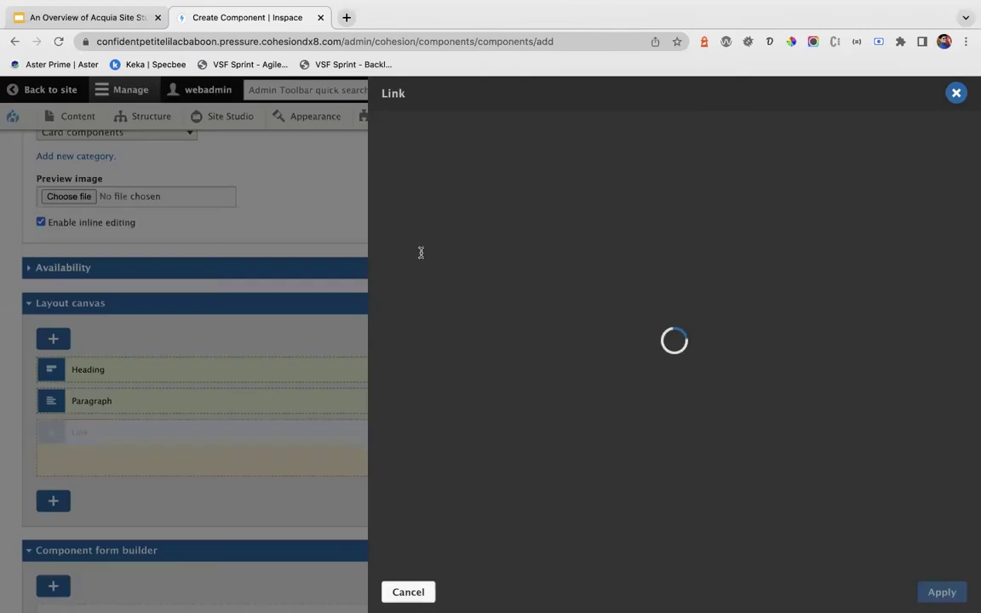
{"action": "left_click", "coordinate": [497, 253]}
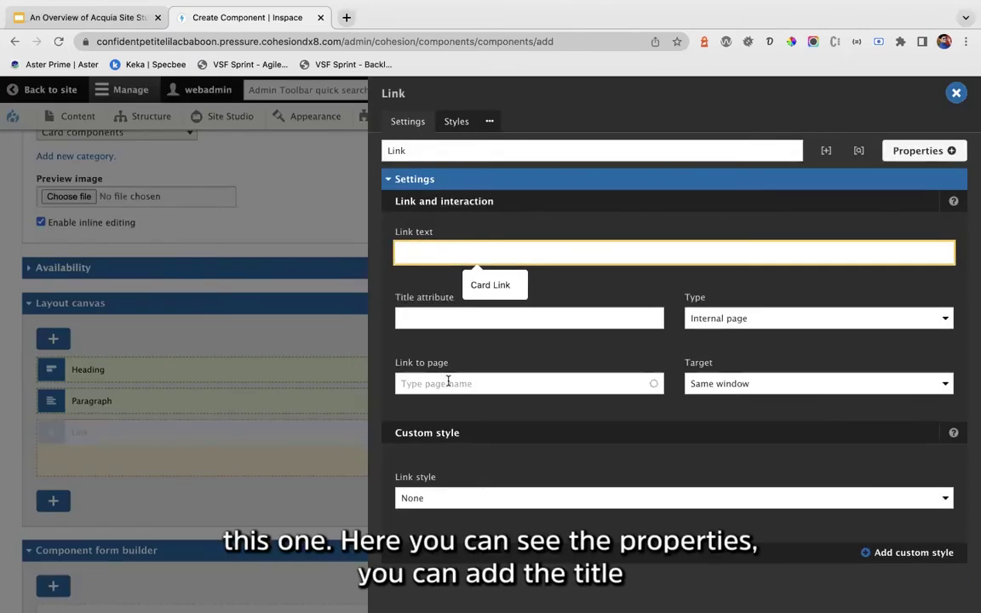
{"action": "left_click", "coordinate": [490, 285]}
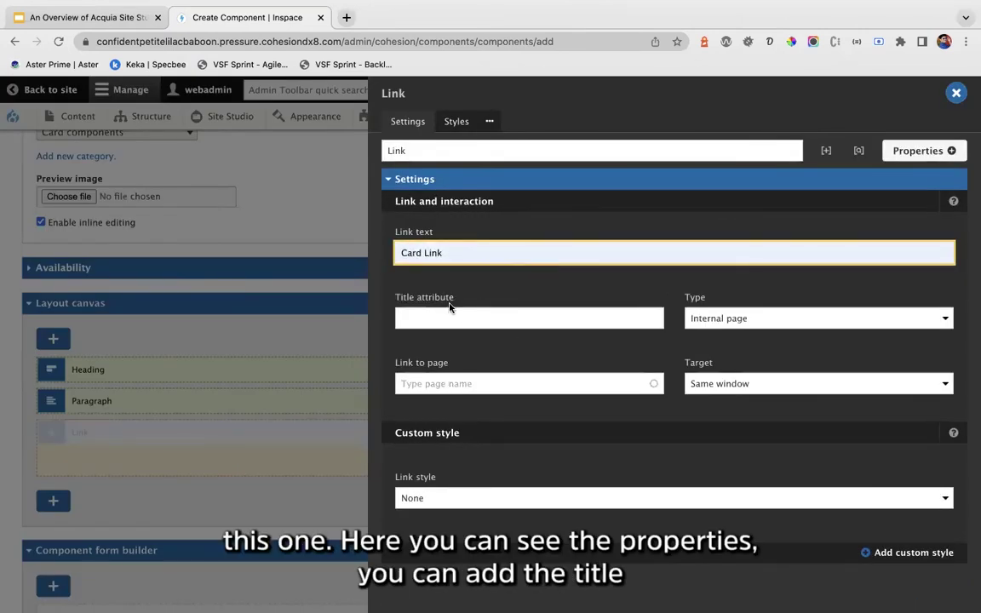
{"action": "left_click", "coordinate": [422, 320]}
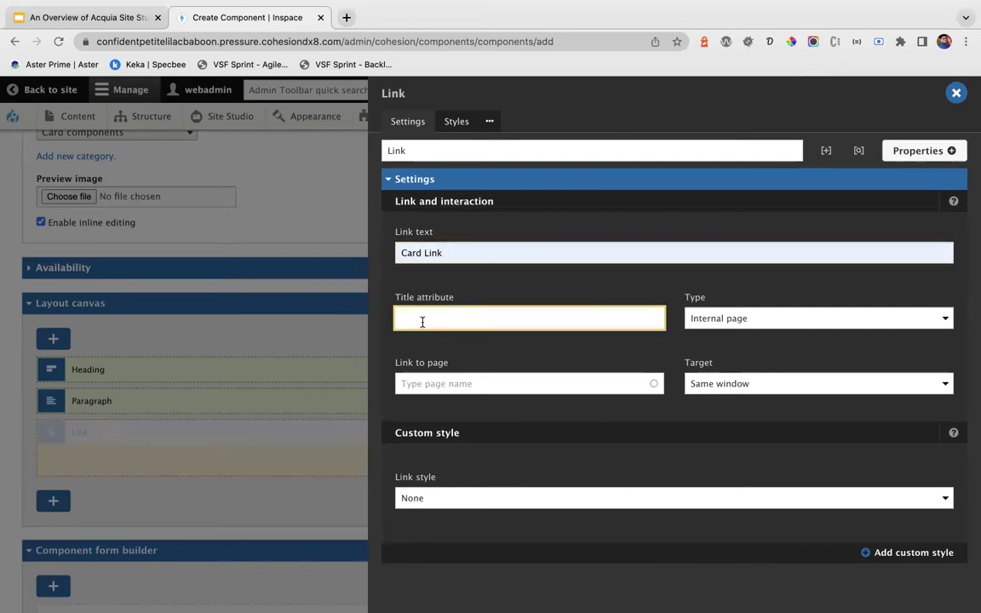
{"action": "type", "text": "Link"}
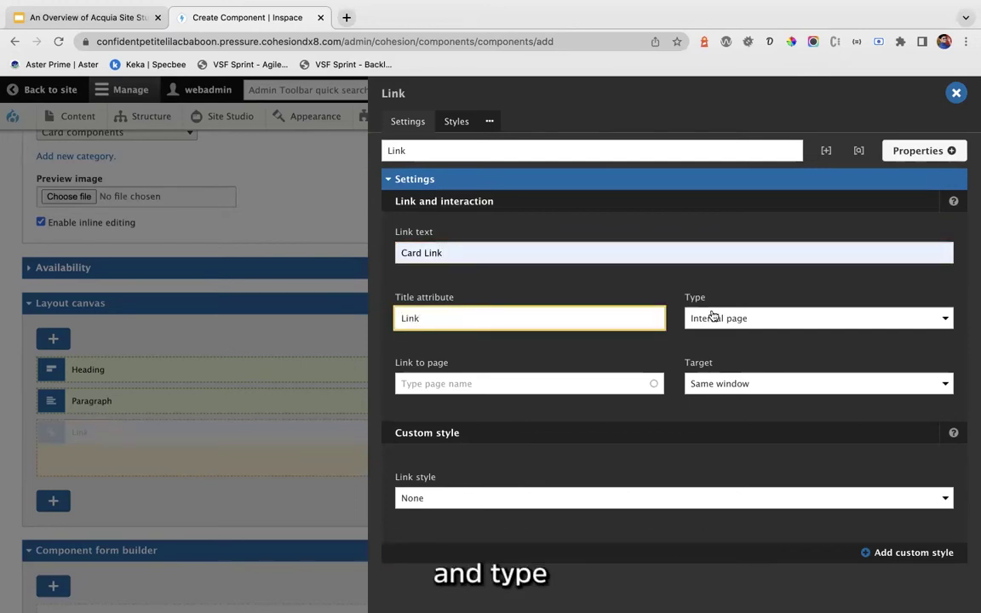
Step: Point the link to the internal page "Business club" with Same window as its target
{"action": "left_click", "coordinate": [738, 316]}
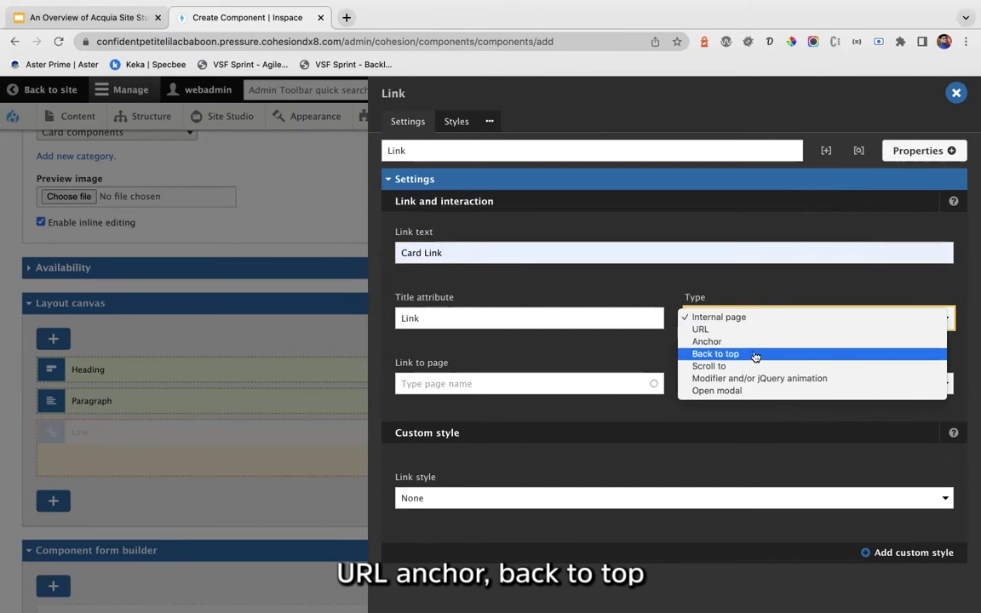
{"action": "left_click", "coordinate": [711, 318]}
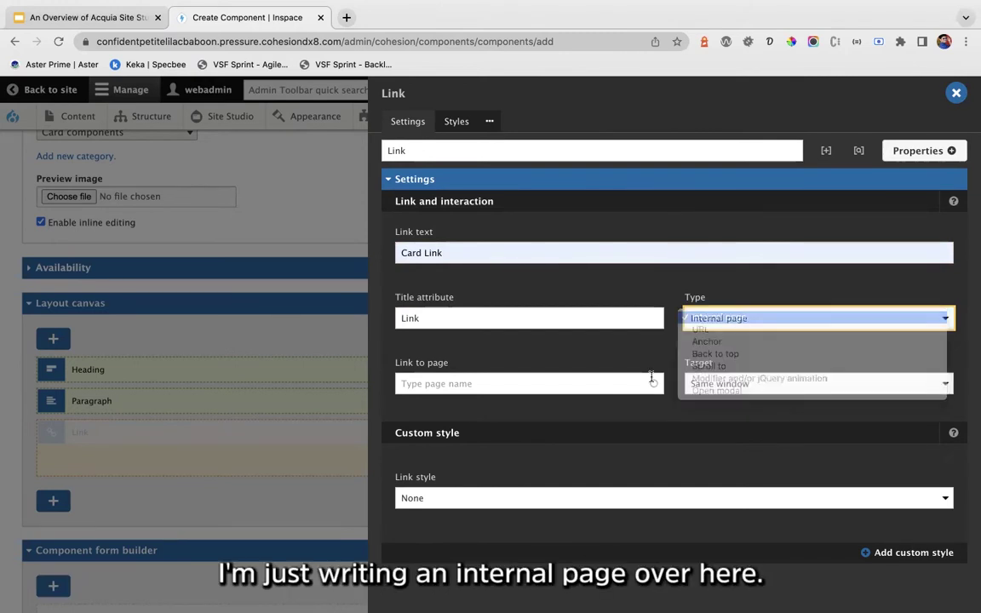
{"action": "left_click", "coordinate": [505, 384]}
{"action": "type", "text": "b"}
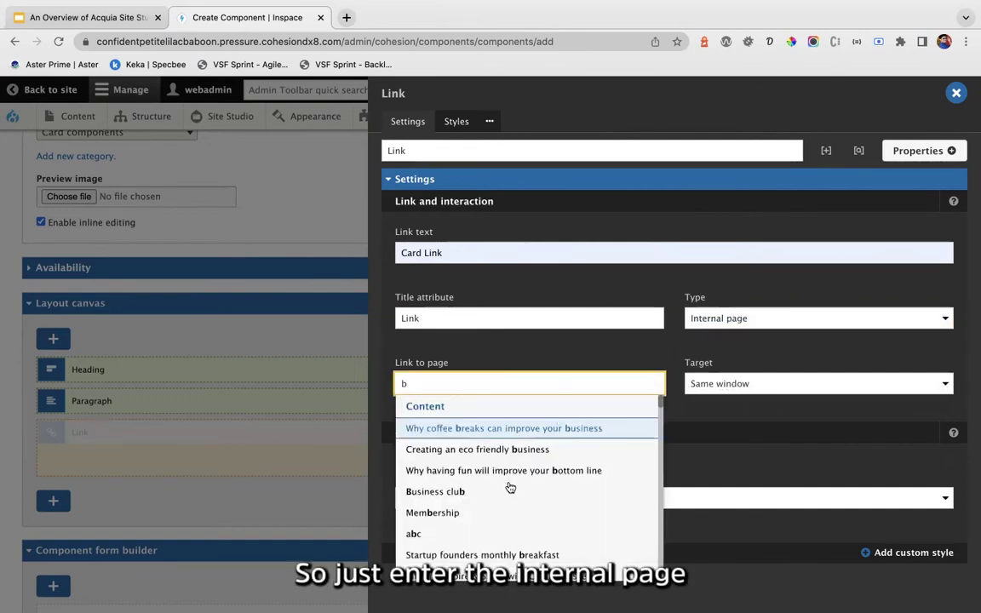
{"action": "left_click", "coordinate": [483, 493]}
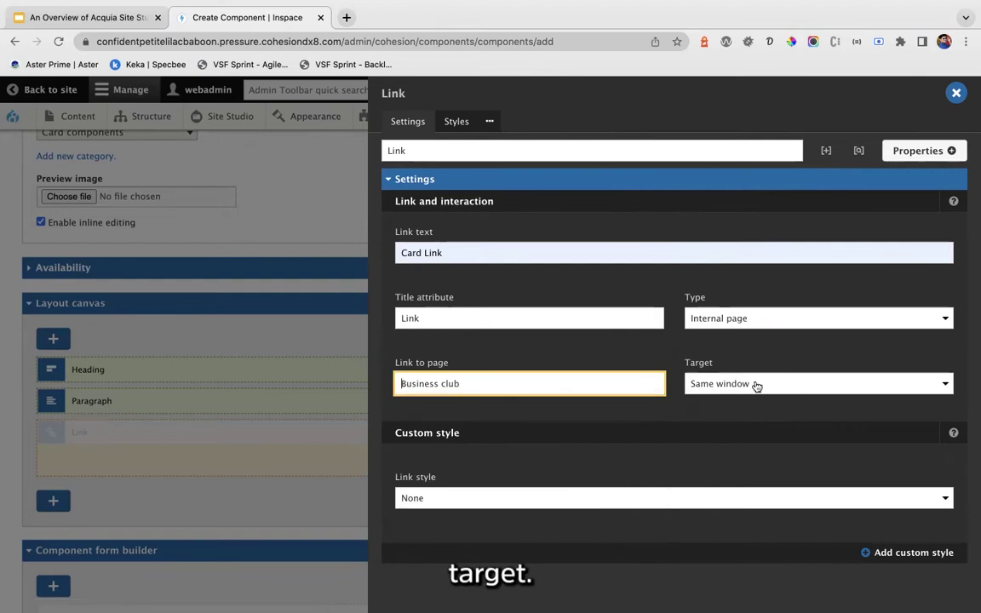
{"action": "left_click", "coordinate": [722, 385]}
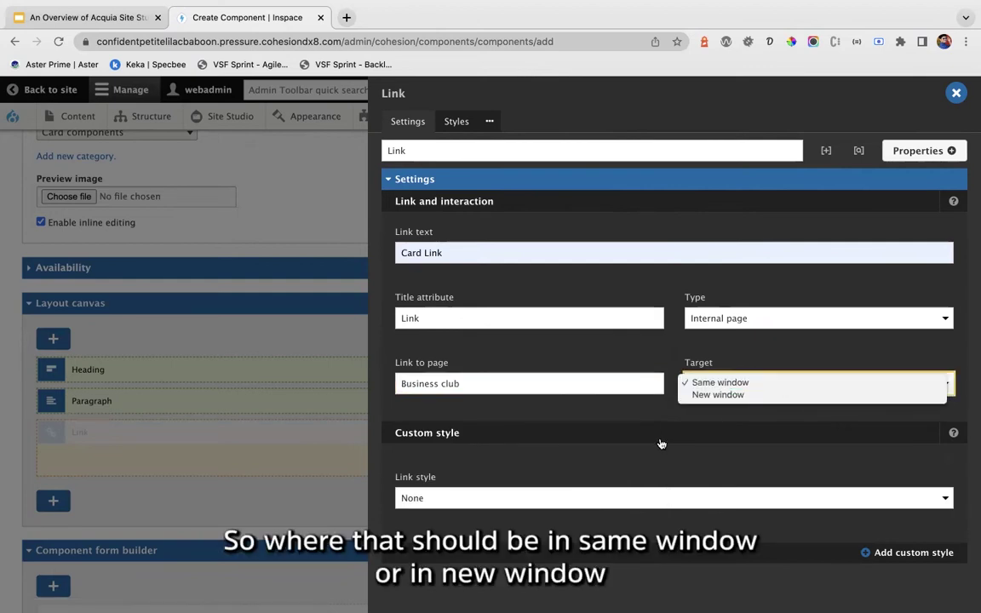
{"action": "left_click", "coordinate": [617, 460]}
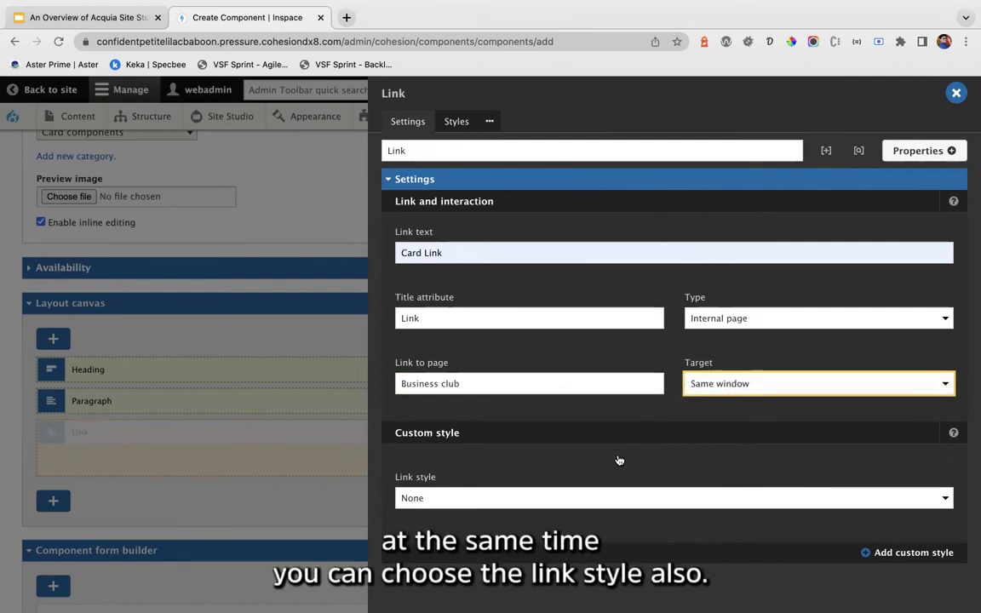
Step: Set the link's custom style to Link with icon and apply the link's settings
{"action": "left_click", "coordinate": [526, 501]}
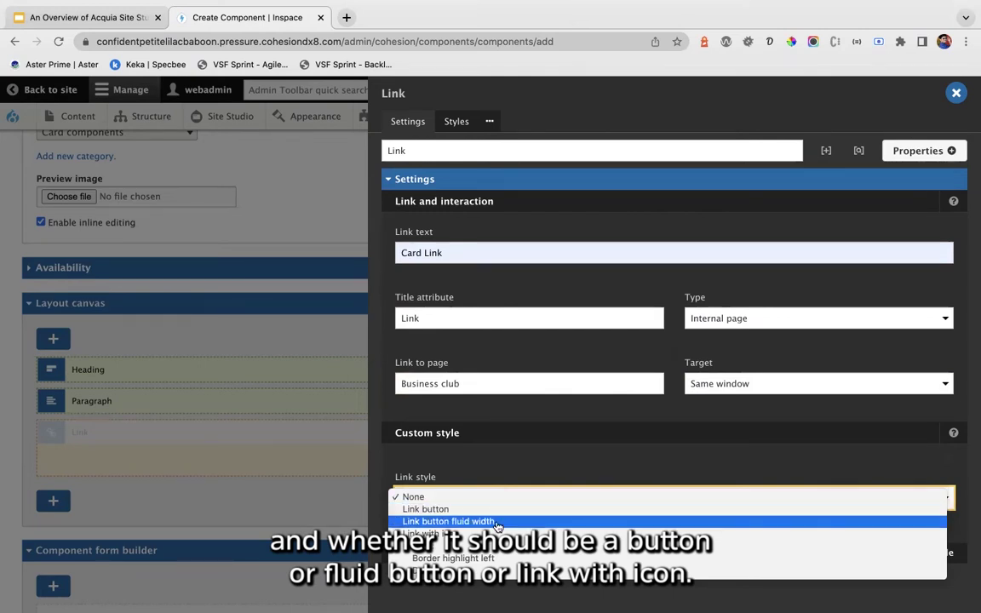
{"action": "left_click", "coordinate": [430, 534]}
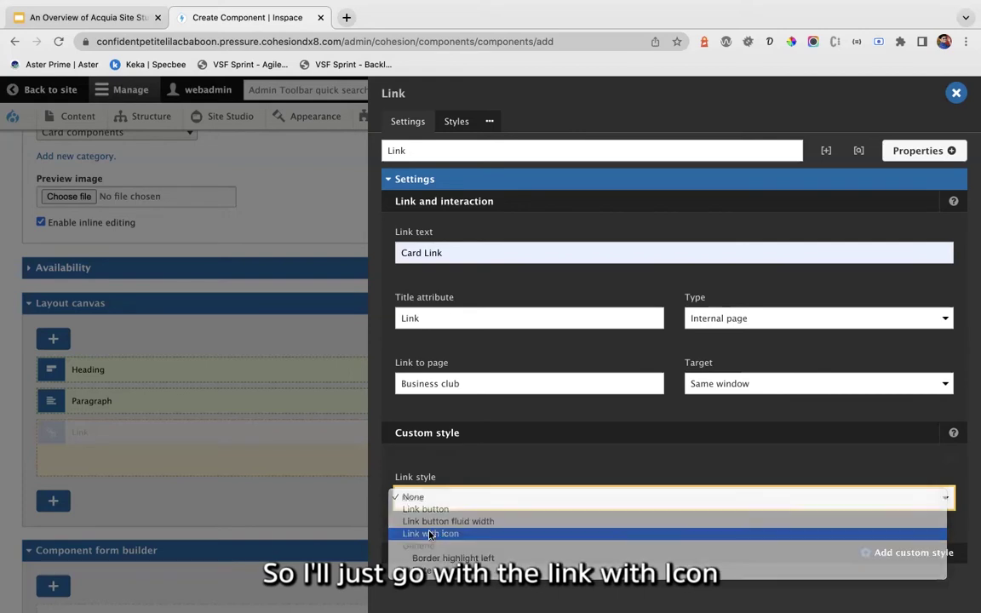
{"action": "scroll", "coordinate": [777, 462], "scroll_direction": "down", "scroll_amount": 2}
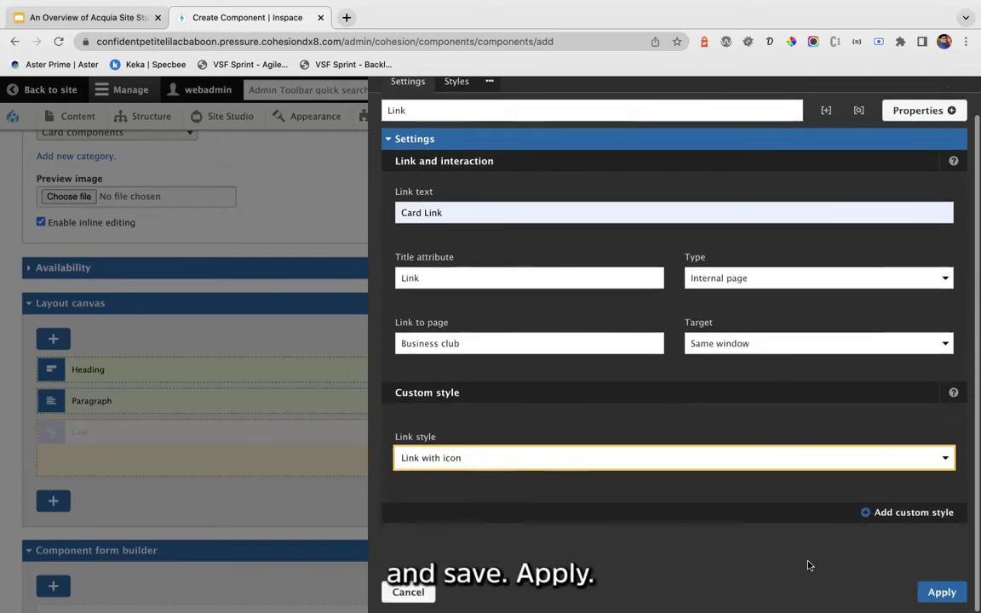
{"action": "left_click", "coordinate": [940, 592]}
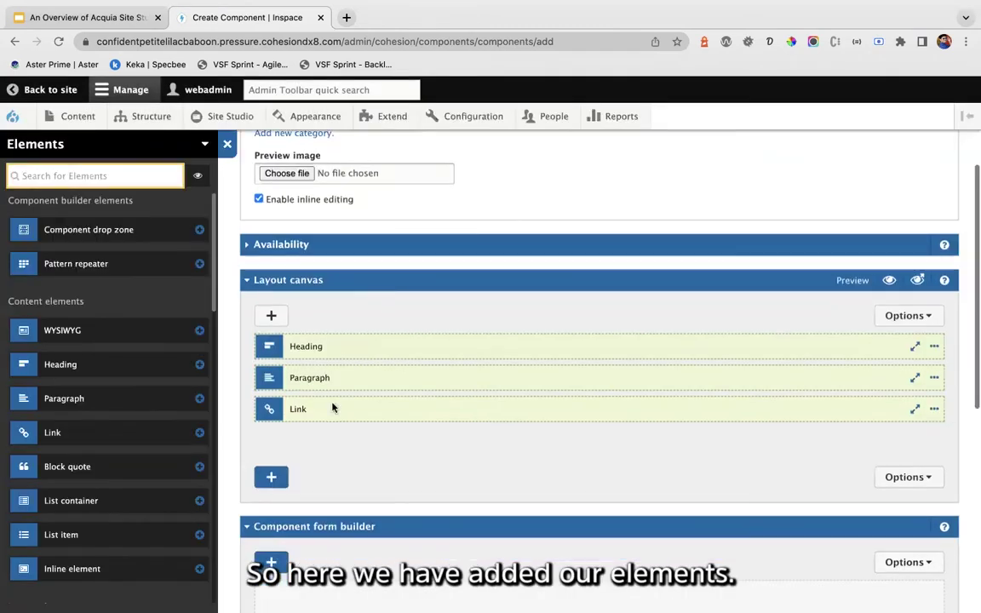
Step: Examine the component's layout canvas, form builder and form preview for the elements added and the editable settings
{"action": "scroll", "coordinate": [392, 318], "scroll_direction": "down", "scroll_amount": 3}
{"action": "scroll", "coordinate": [441, 320], "scroll_direction": "up", "scroll_amount": 2}
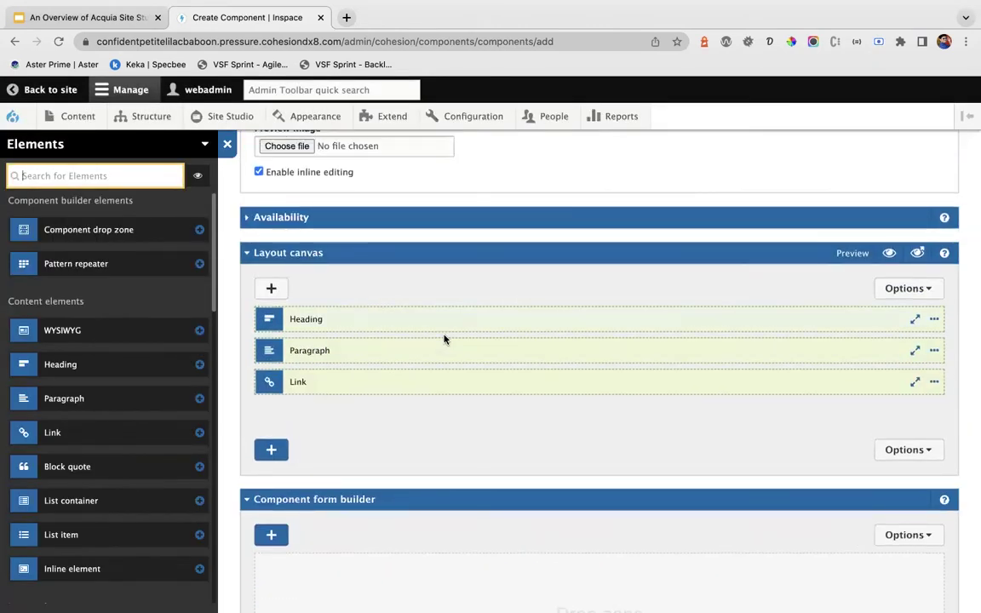
{"action": "scroll", "coordinate": [443, 339], "scroll_direction": "down", "scroll_amount": 4}
{"action": "scroll", "coordinate": [317, 429], "scroll_direction": "down", "scroll_amount": 5}
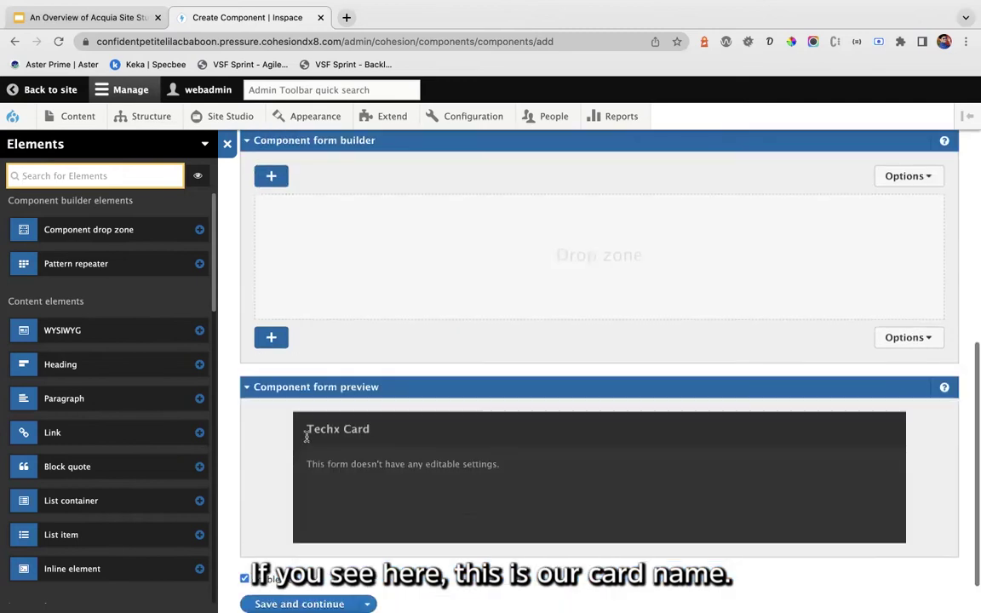
{"action": "scroll", "coordinate": [319, 451], "scroll_direction": "down", "scroll_amount": 2}
{"action": "scroll", "coordinate": [324, 476], "scroll_direction": "up", "scroll_amount": 2}
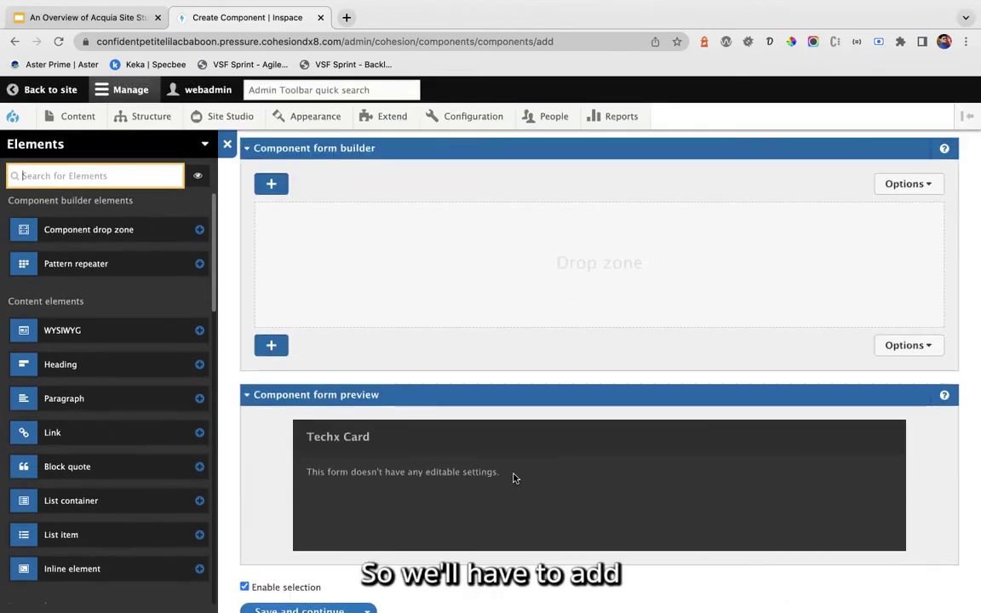
{"action": "scroll", "coordinate": [402, 364], "scroll_direction": "up", "scroll_amount": 3}
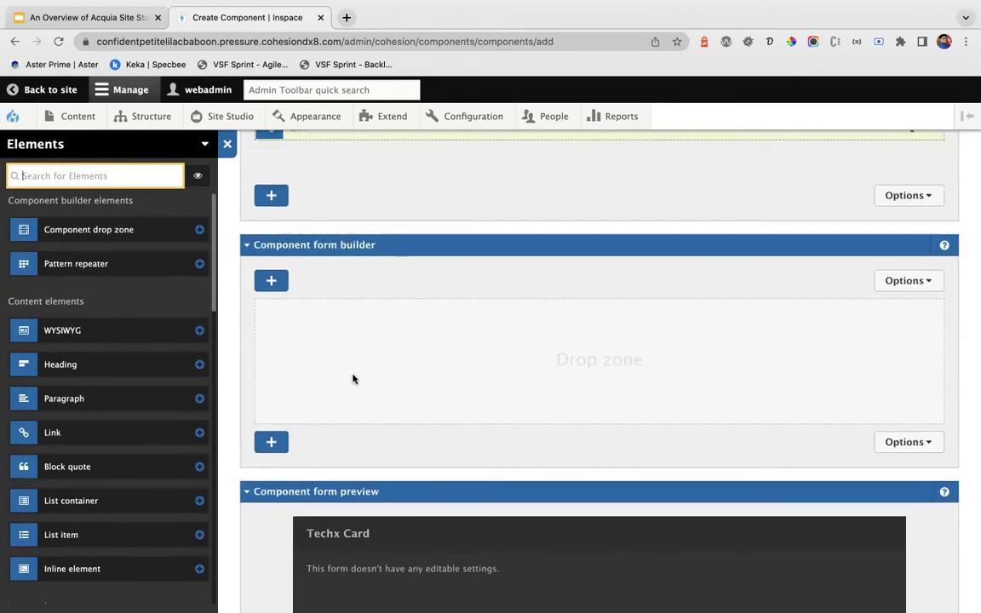
{"action": "scroll", "coordinate": [354, 379], "scroll_direction": "down", "scroll_amount": 2}
{"action": "scroll", "coordinate": [352, 376], "scroll_direction": "up", "scroll_amount": 2}
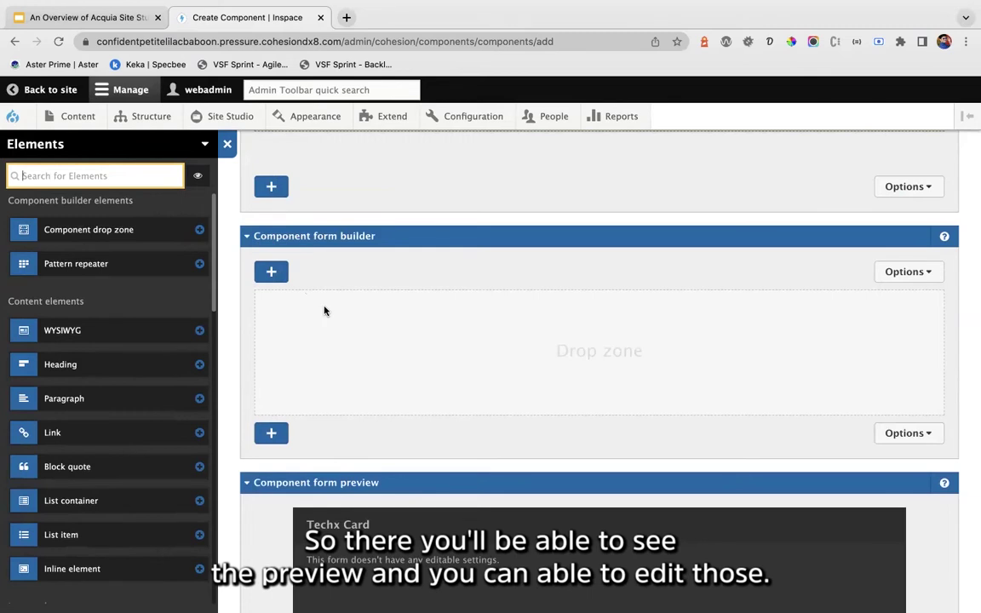
{"action": "scroll", "coordinate": [324, 311], "scroll_direction": "down", "scroll_amount": 3}
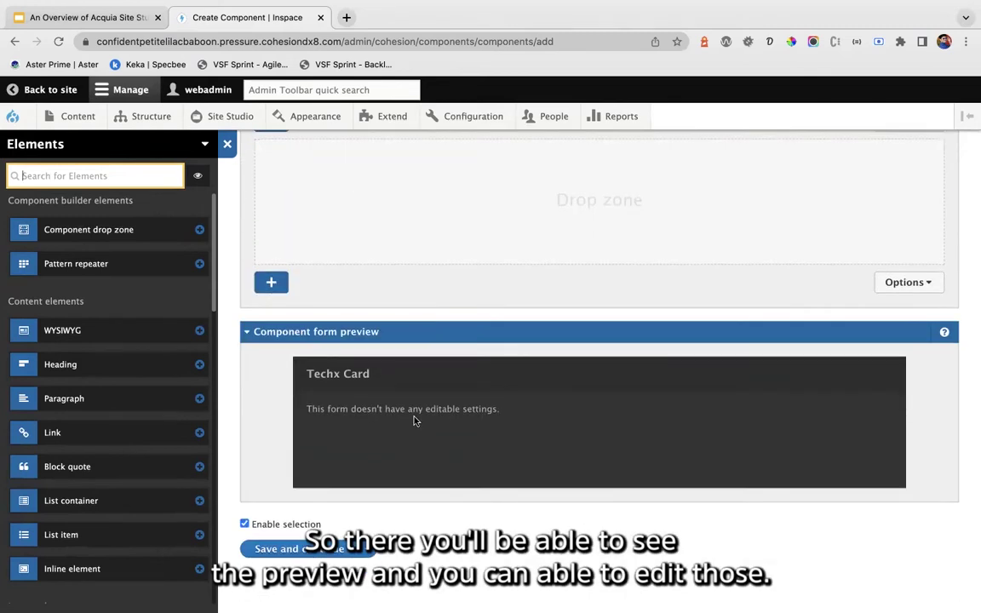
{"action": "scroll", "coordinate": [291, 329], "scroll_direction": "up", "scroll_amount": 3}
{"action": "scroll", "coordinate": [271, 330], "scroll_direction": "up", "scroll_amount": 2}
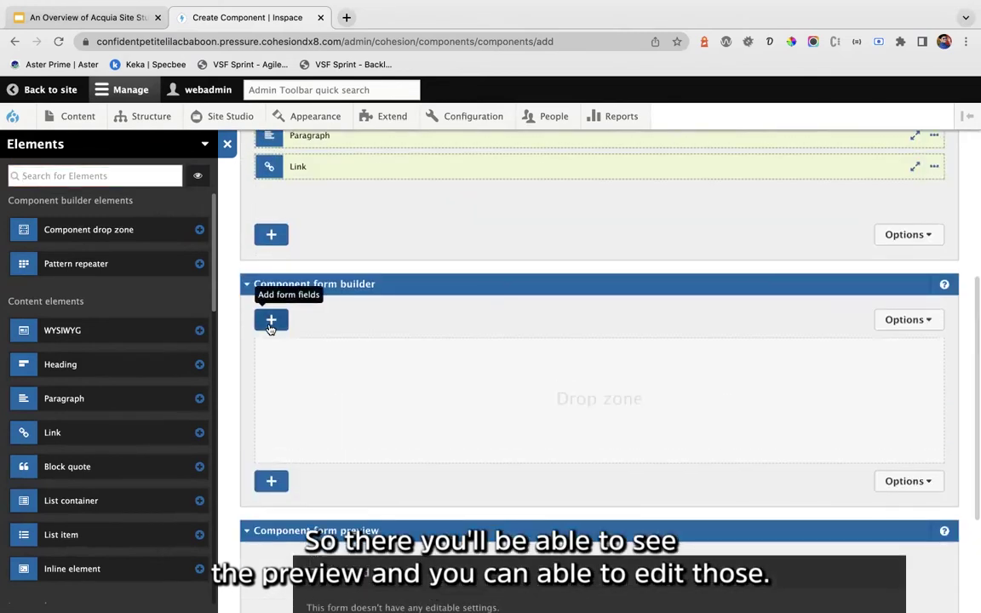
Step: Add a Plain text area field to the empty drop zone of the component form builder
{"action": "left_click", "coordinate": [271, 327]}
{"action": "scroll", "coordinate": [109, 468], "scroll_direction": "down", "scroll_amount": 1}
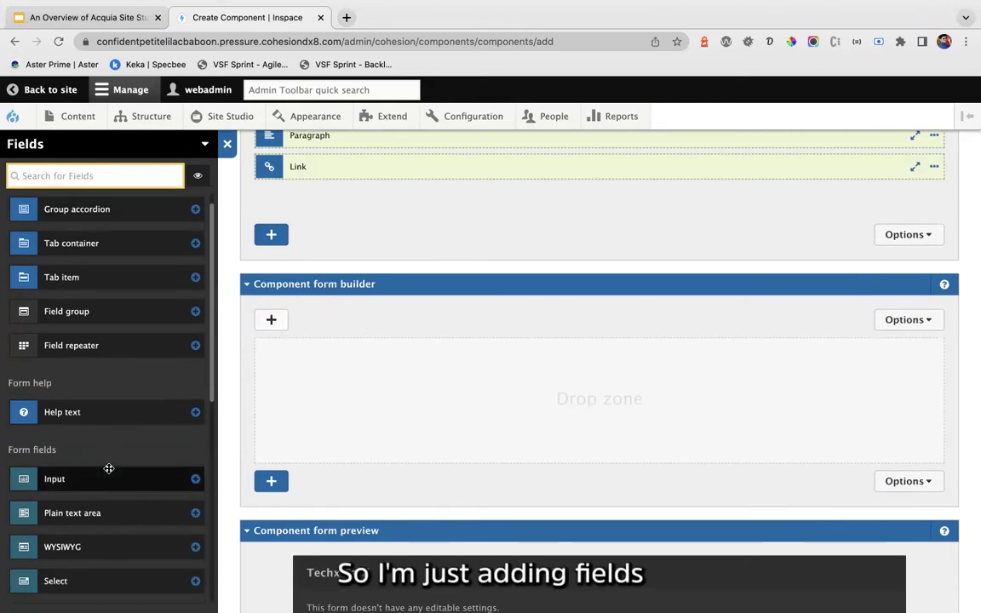
{"action": "scroll", "coordinate": [106, 470], "scroll_direction": "down", "scroll_amount": 5}
{"action": "scroll", "coordinate": [98, 426], "scroll_direction": "up", "scroll_amount": 4}
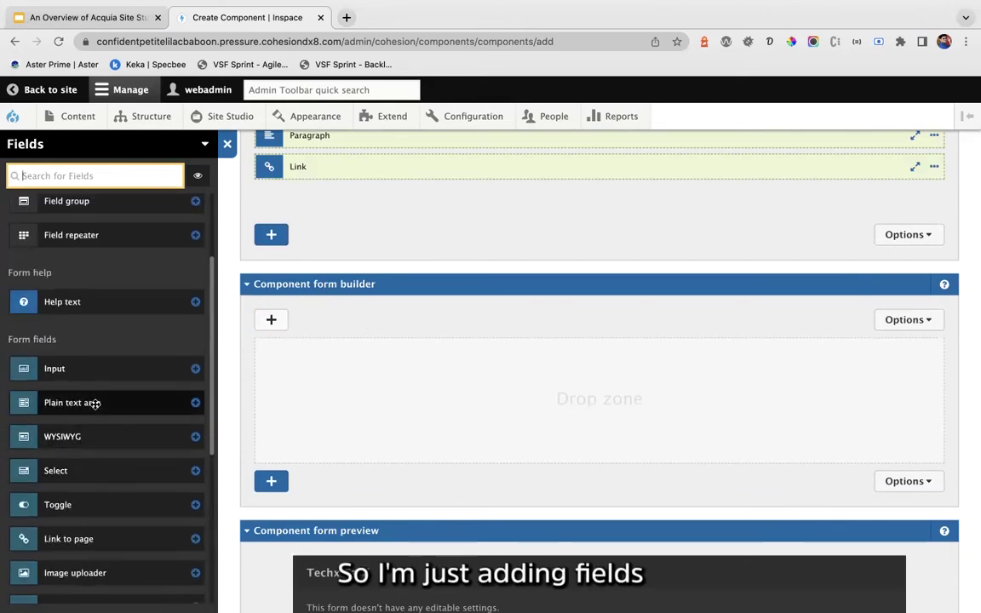
{"action": "mouse_move", "coordinate": [95, 403]}
{"action": "left_mouse_down"}
{"action": "mouse_move", "coordinate": [243, 394]}
{"action": "mouse_move", "coordinate": [394, 368]}
{"action": "mouse_move", "coordinate": [387, 372]}
{"action": "left_mouse_up"}
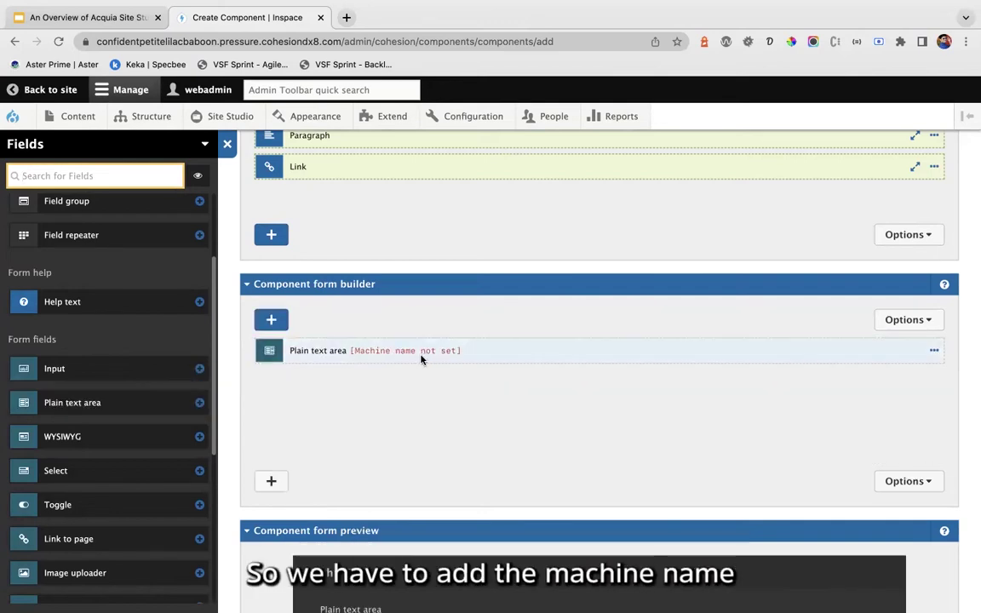
Step: Label the new plain text area field "Techx card title"
{"action": "double_click", "coordinate": [424, 357]}
{"action": "triple_click", "coordinate": [488, 185]}
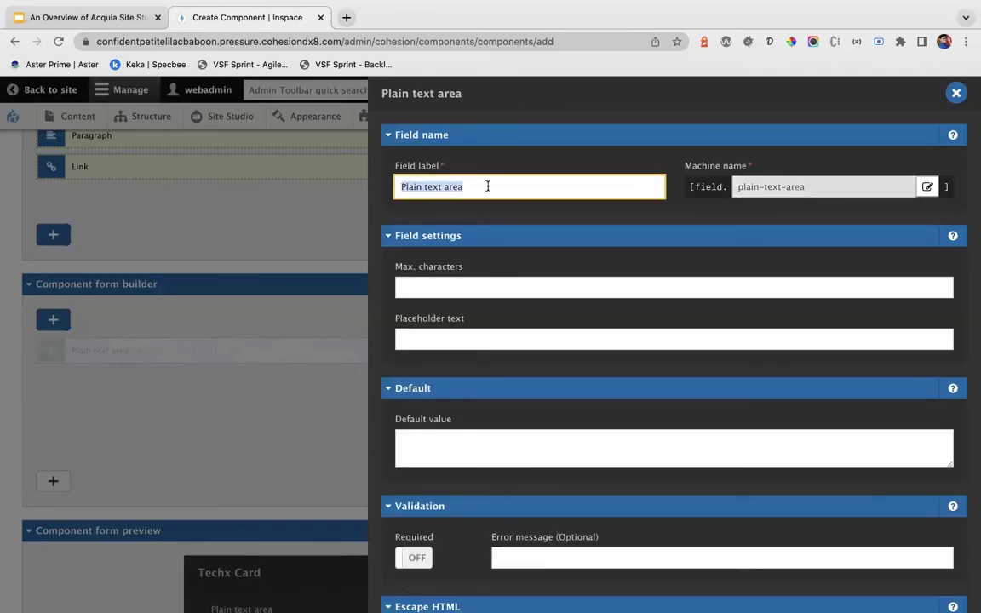
{"action": "type", "text": "tech"}
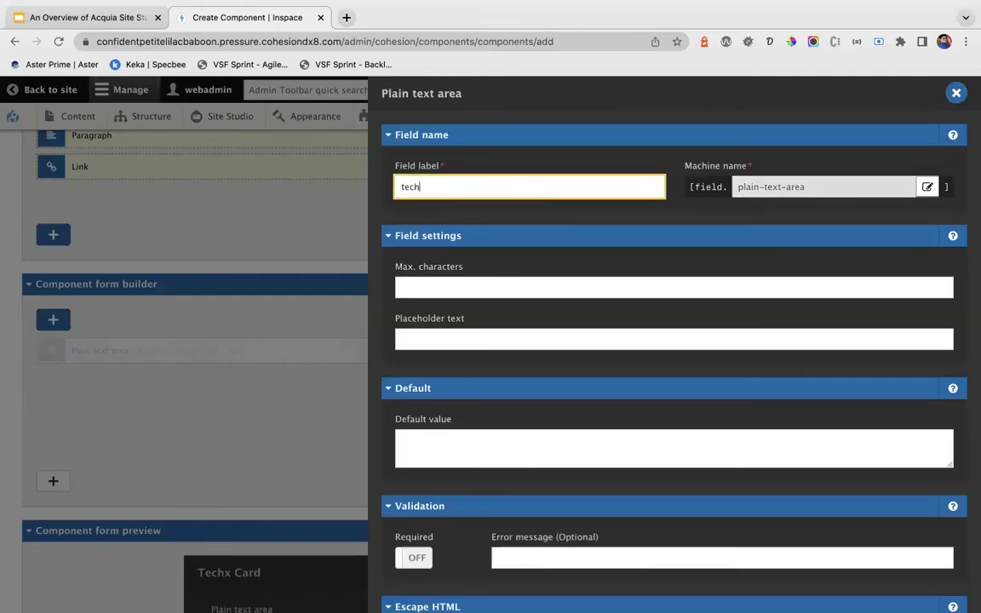
{"action": "type", "text": "x card"}
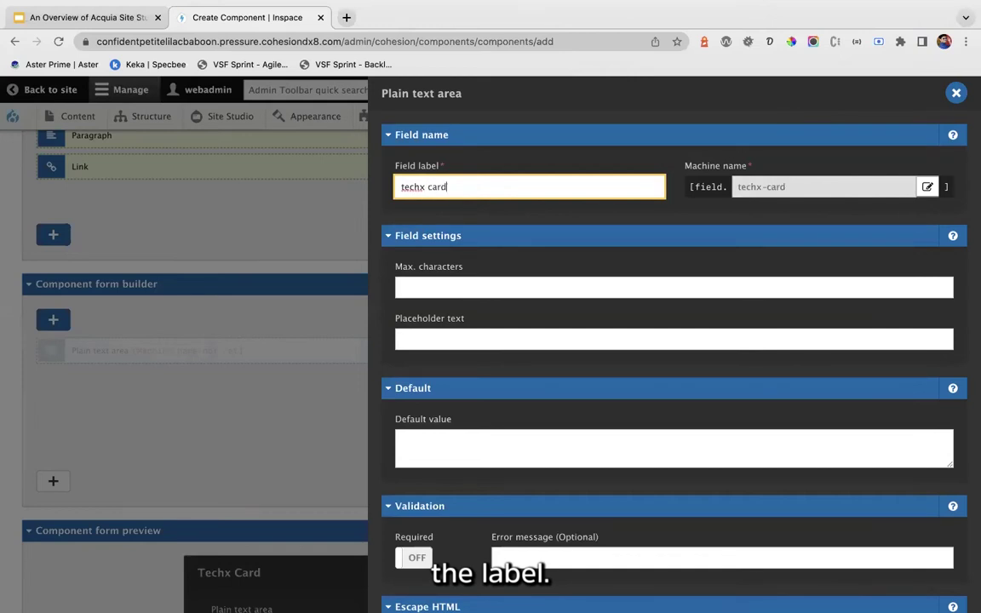
{"action": "type", "text": " title"}
{"action": "left_click", "coordinate": [403, 184]}
{"action": "key", "text": "BackSpace"}
{"action": "type", "text": "T"}
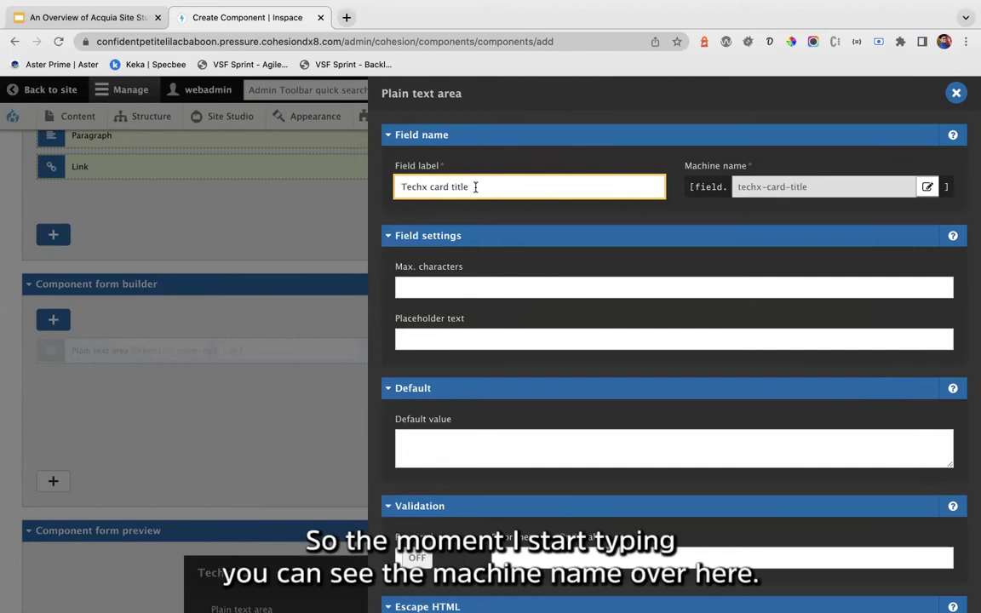
{"action": "left_click", "coordinate": [559, 182]}
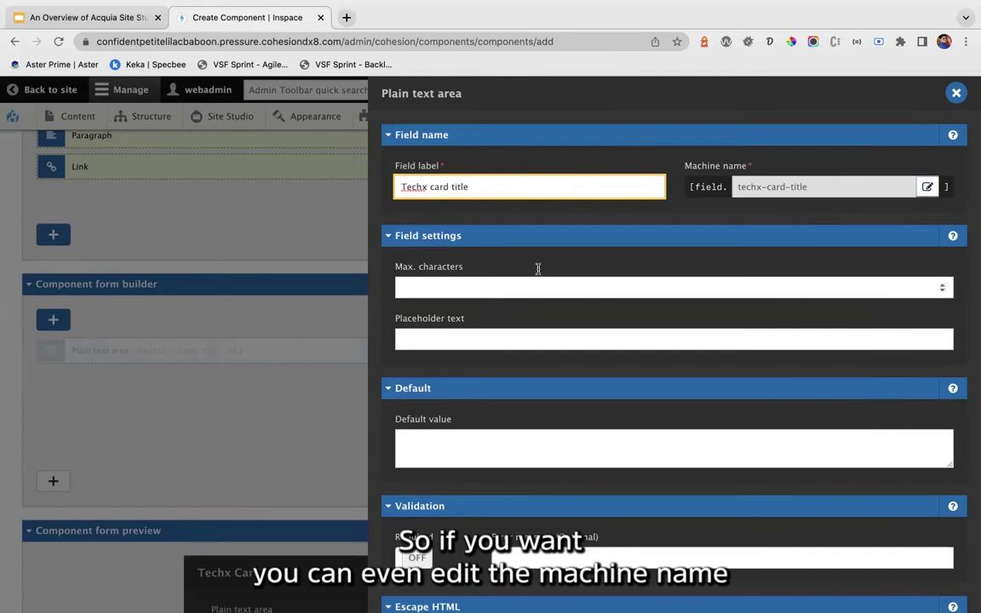
Step: Limit the card title field to a maximum of 20 characters
{"action": "left_click", "coordinate": [460, 286]}
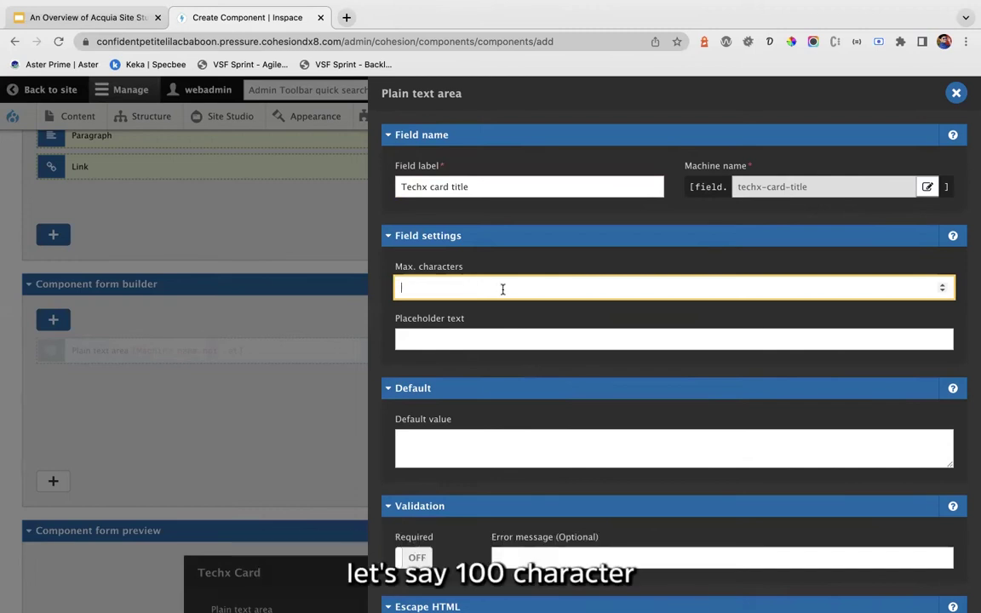
{"action": "type", "text": "100"}
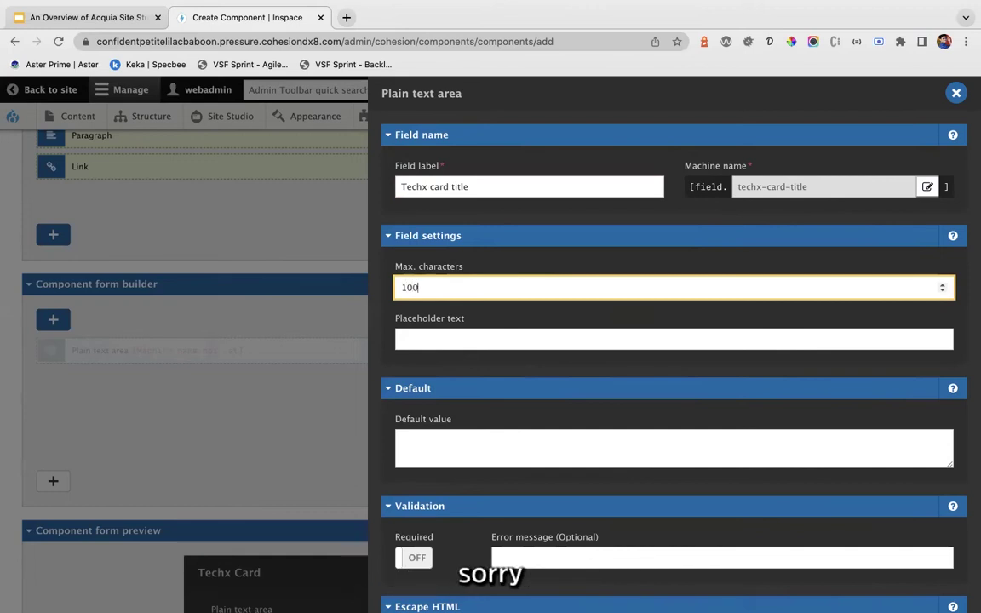
{"action": "key", "text": "BackSpace"}
{"action": "key", "text": "BackSpace"}
{"action": "key", "text": "BackSpace"}
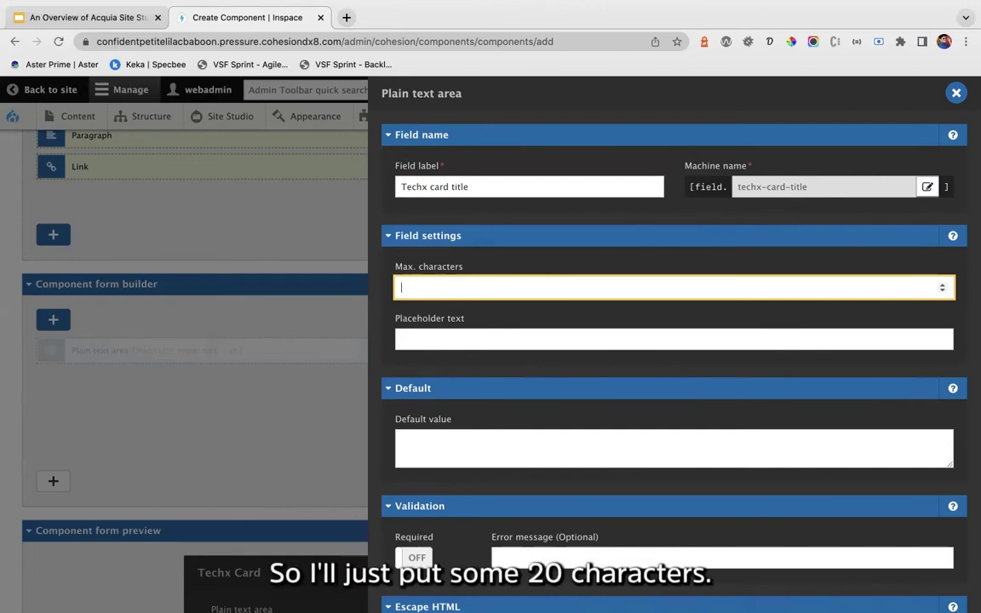
{"action": "type", "text": "20"}
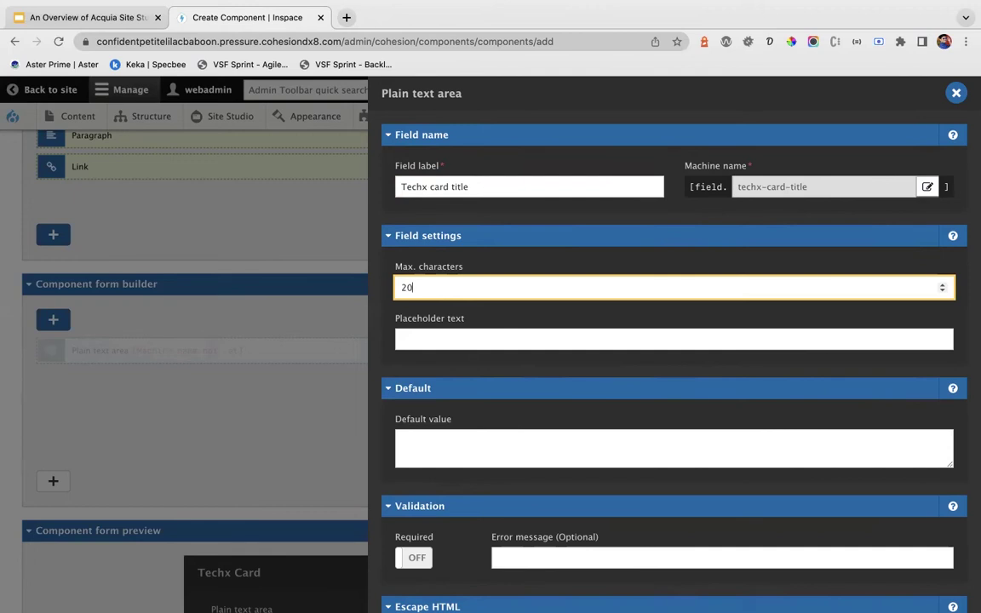
Step: Give the title field the placeholder text "Enter Card Title" and reuse its label "Techx card title" as the default value
{"action": "left_click", "coordinate": [432, 332]}
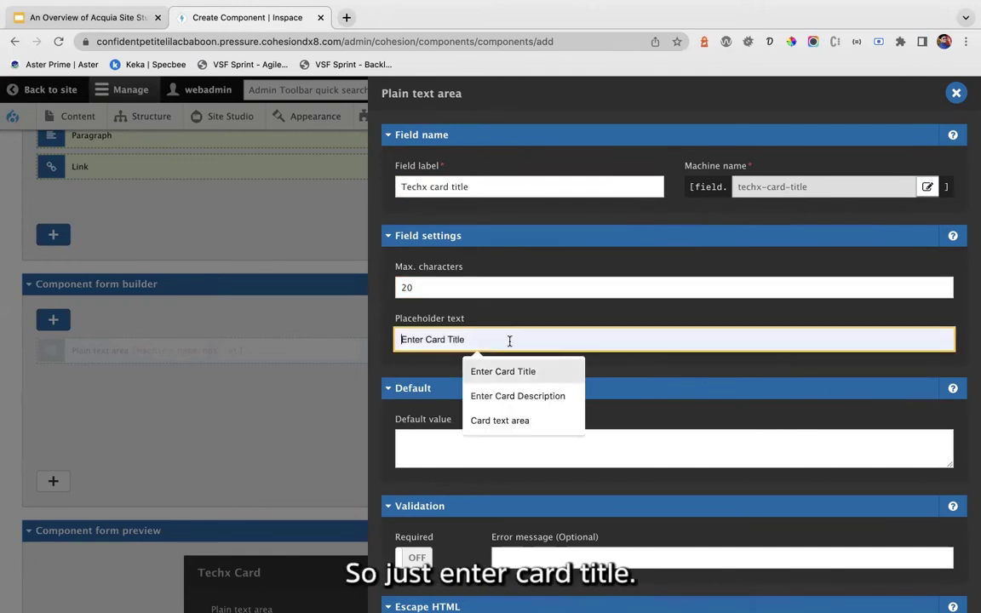
{"action": "left_click", "coordinate": [502, 371]}
{"action": "left_click", "coordinate": [547, 453]}
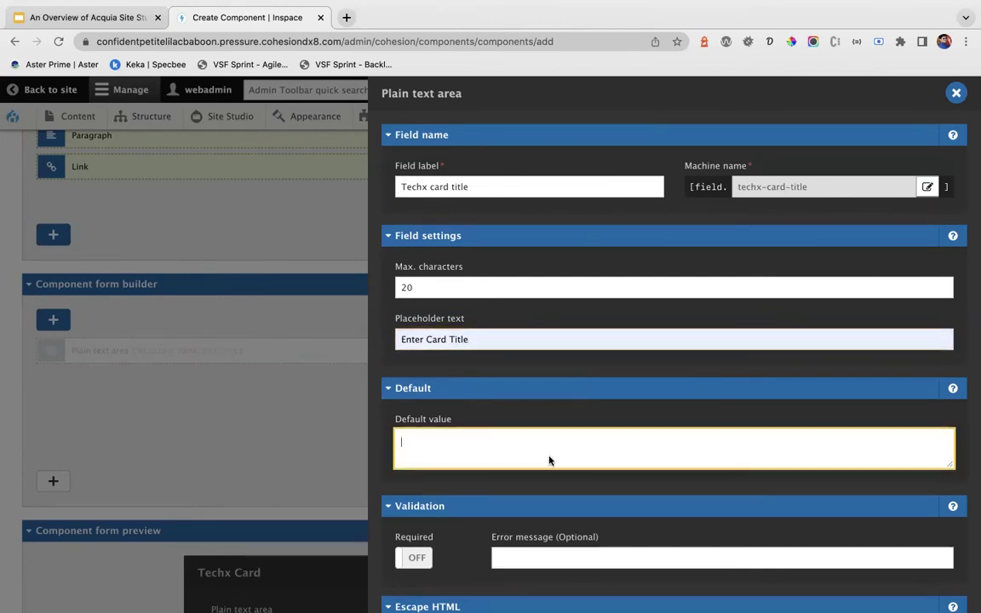
{"action": "triple_click", "coordinate": [499, 191]}
{"action": "key", "text": "super+c"}
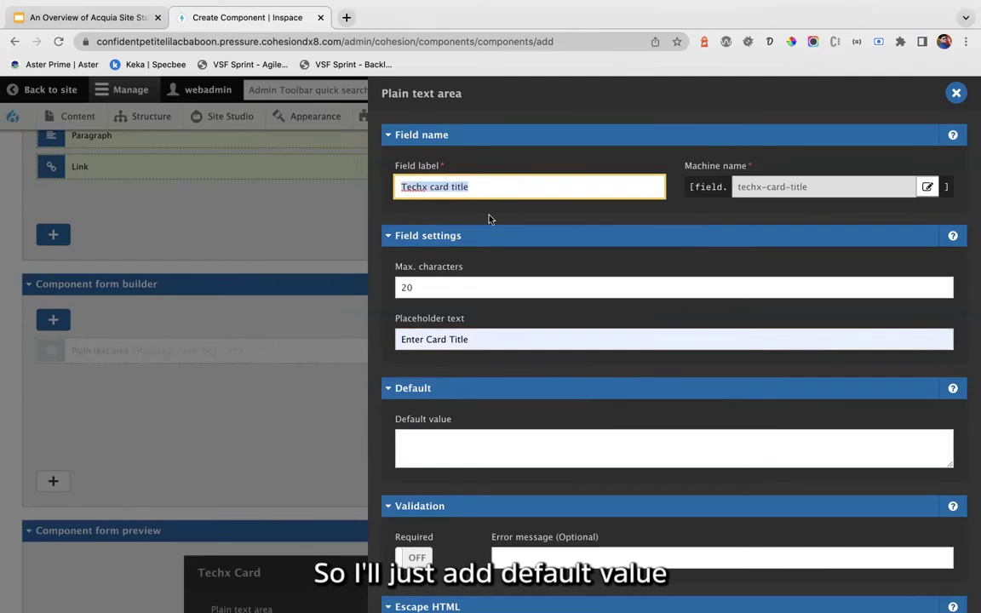
{"action": "left_click", "coordinate": [429, 442]}
{"action": "key", "text": "super+v"}
Step: Look through the title field's validation, Escape HTML, visibility and tooltip settings, switching Required on and back off
{"action": "scroll", "coordinate": [567, 464], "scroll_direction": "down", "scroll_amount": 3}
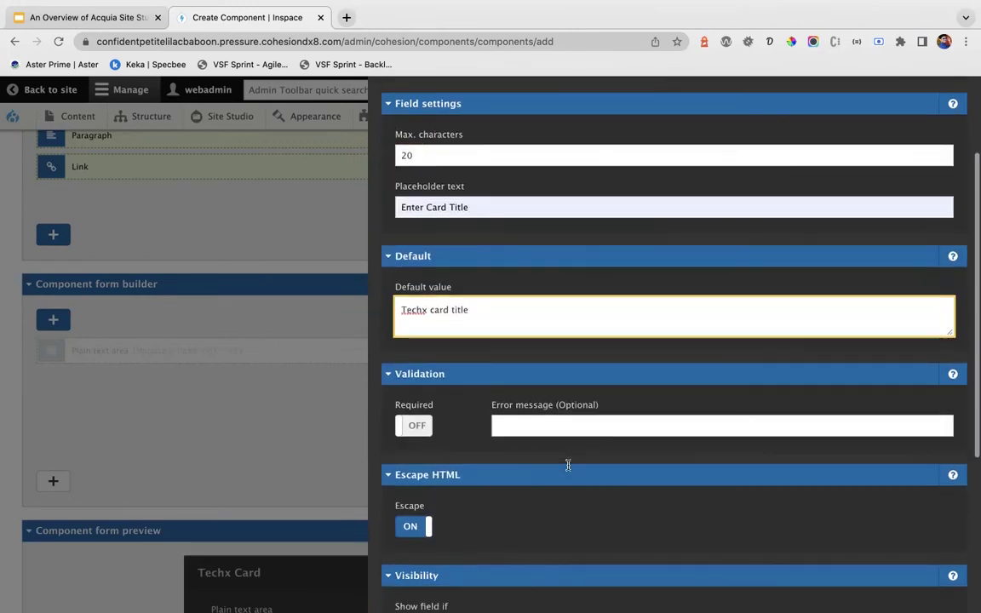
{"action": "scroll", "coordinate": [470, 461], "scroll_direction": "down", "scroll_amount": 2}
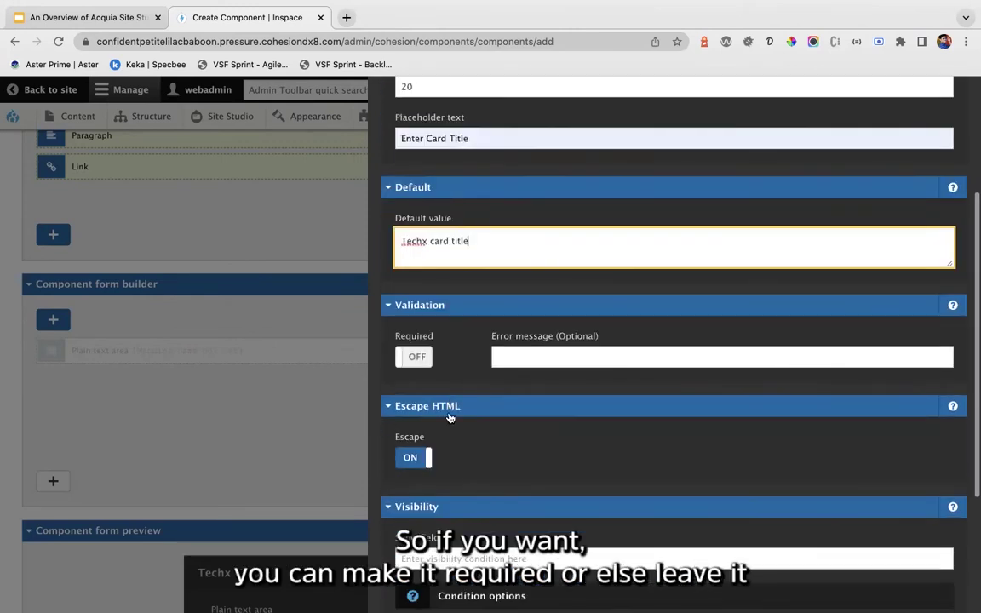
{"action": "left_click", "coordinate": [414, 358]}
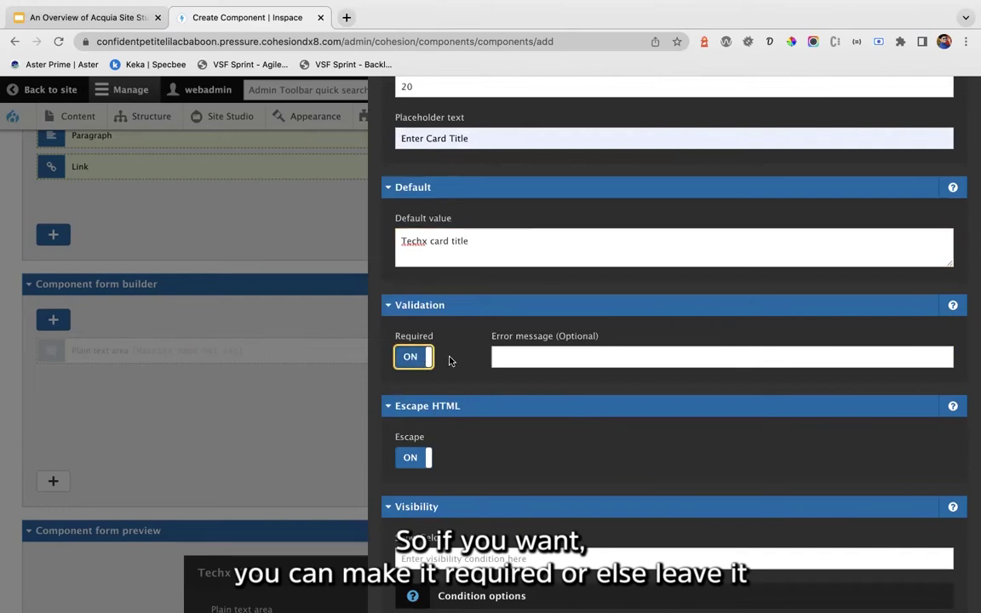
{"action": "left_click", "coordinate": [414, 358]}
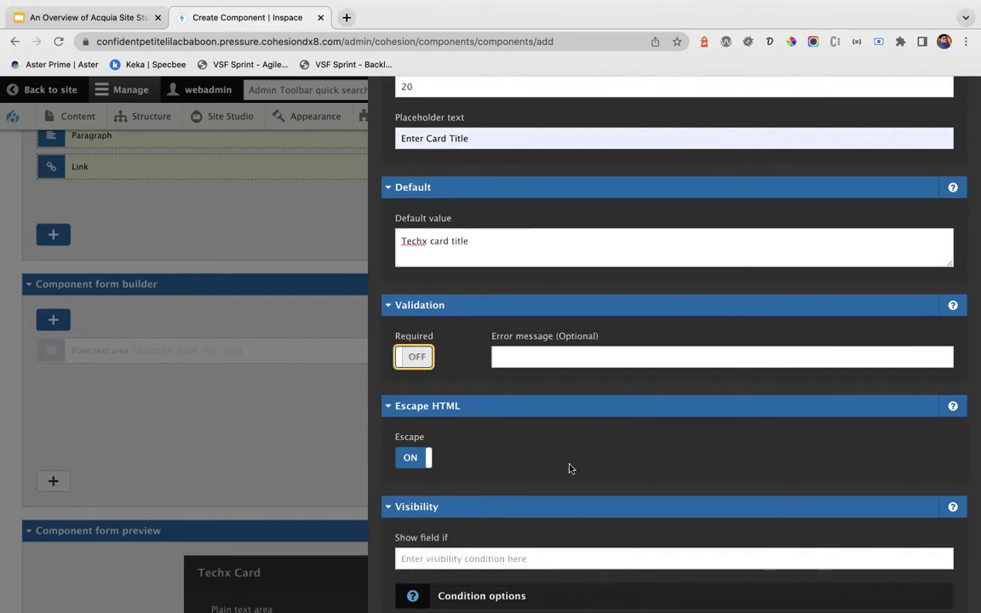
{"action": "scroll", "coordinate": [569, 467], "scroll_direction": "down", "scroll_amount": 5}
{"action": "scroll", "coordinate": [571, 468], "scroll_direction": "up", "scroll_amount": 9}
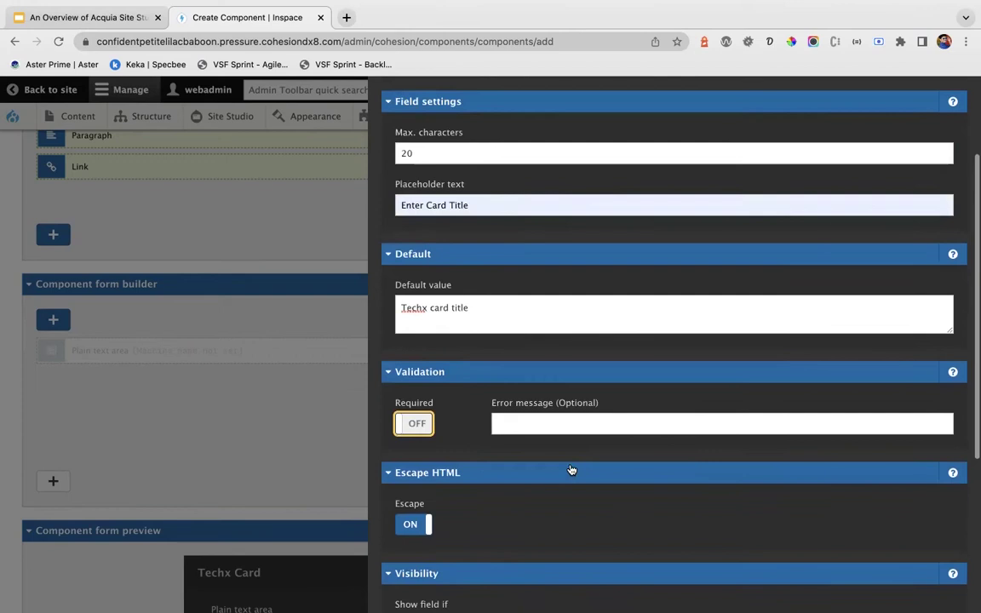
{"action": "scroll", "coordinate": [801, 590], "scroll_direction": "down", "scroll_amount": 9}
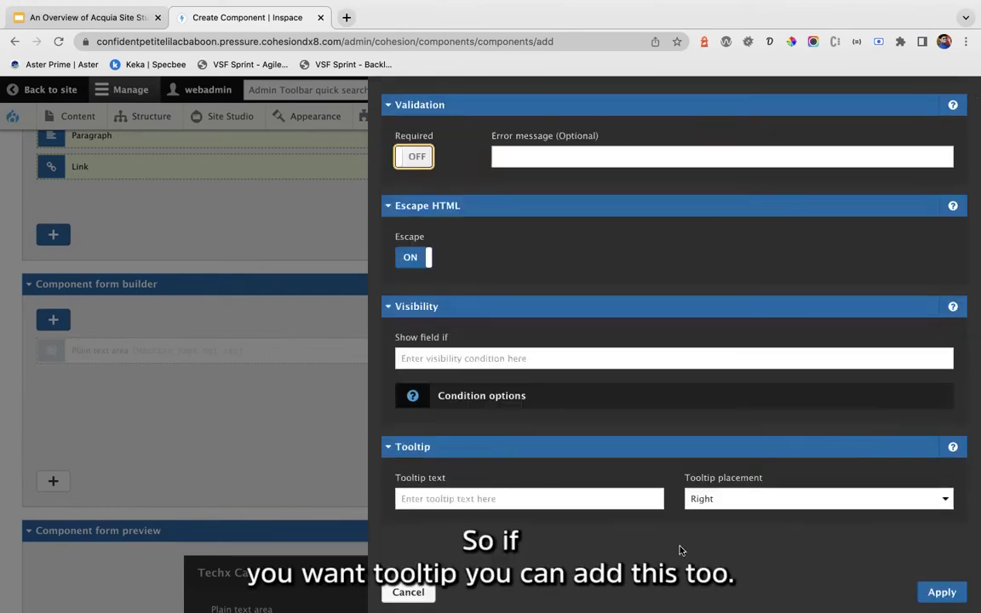
{"action": "left_click", "coordinate": [451, 499]}
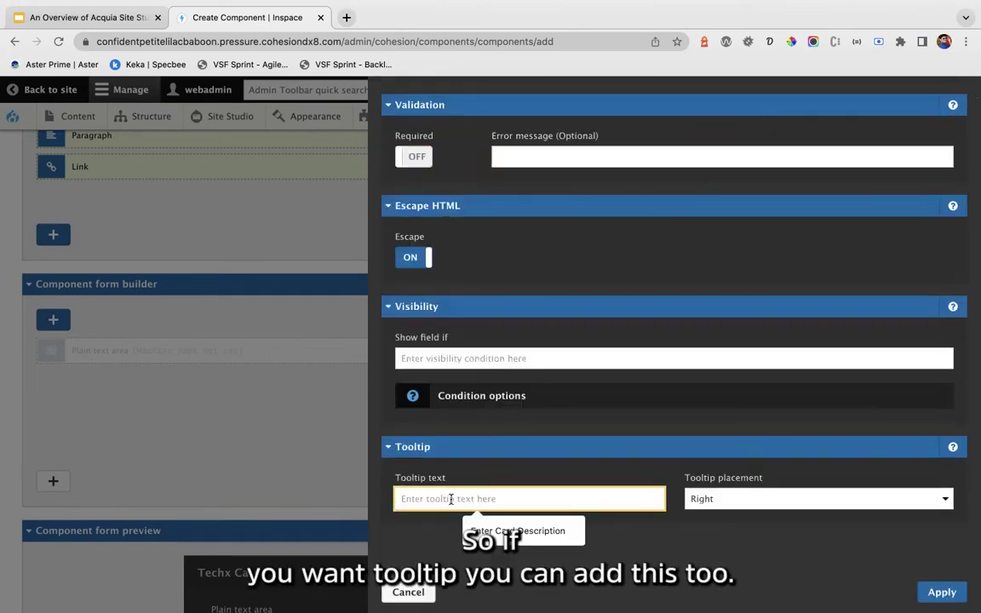
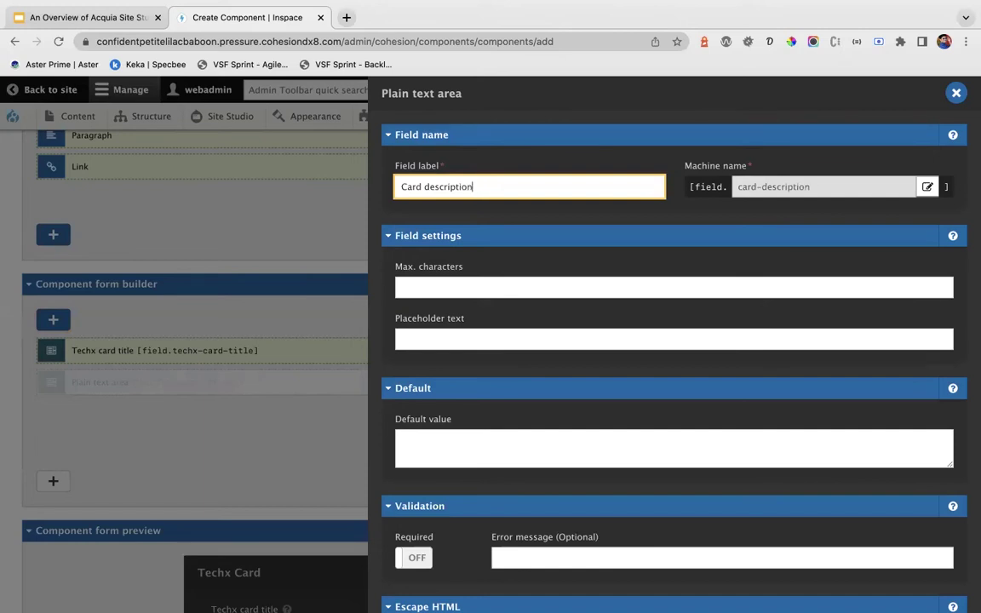
Step: Prefix the second plain text area's label with "Techx" so it reads "Techx Card description"
{"action": "type", "text": "Techx"}
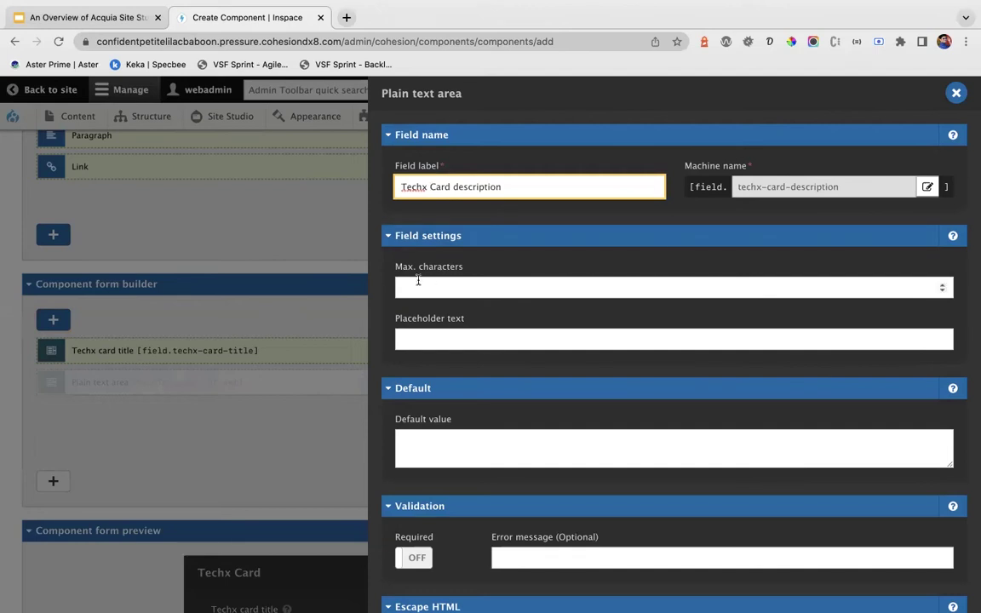
Step: Limit the card description field to 100 characters and give it the placeholder text "Enter Card Description"
{"action": "left_click", "coordinate": [464, 290]}
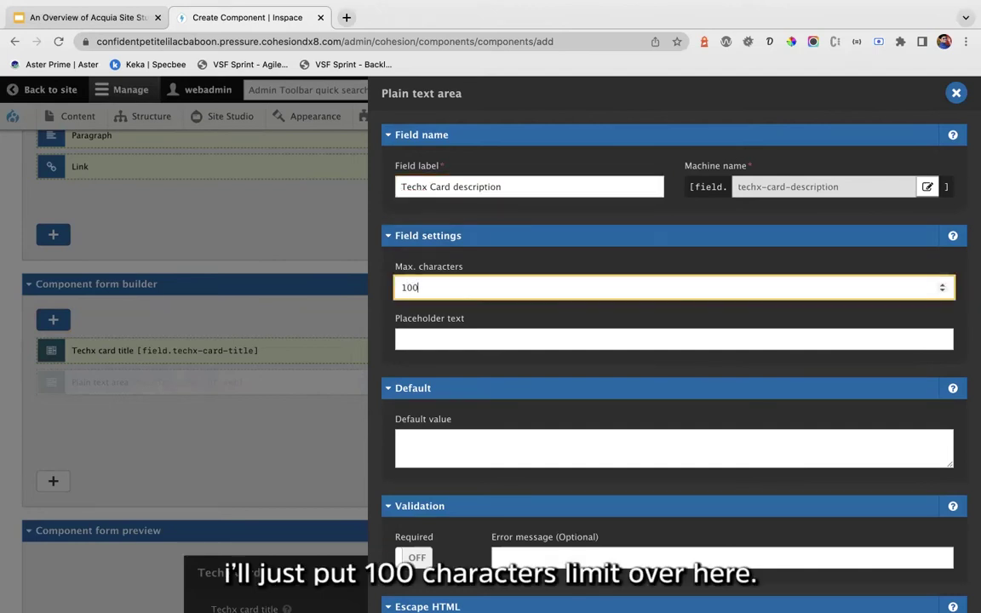
{"action": "scroll", "coordinate": [464, 339], "scroll_direction": "down", "scroll_amount": 2}
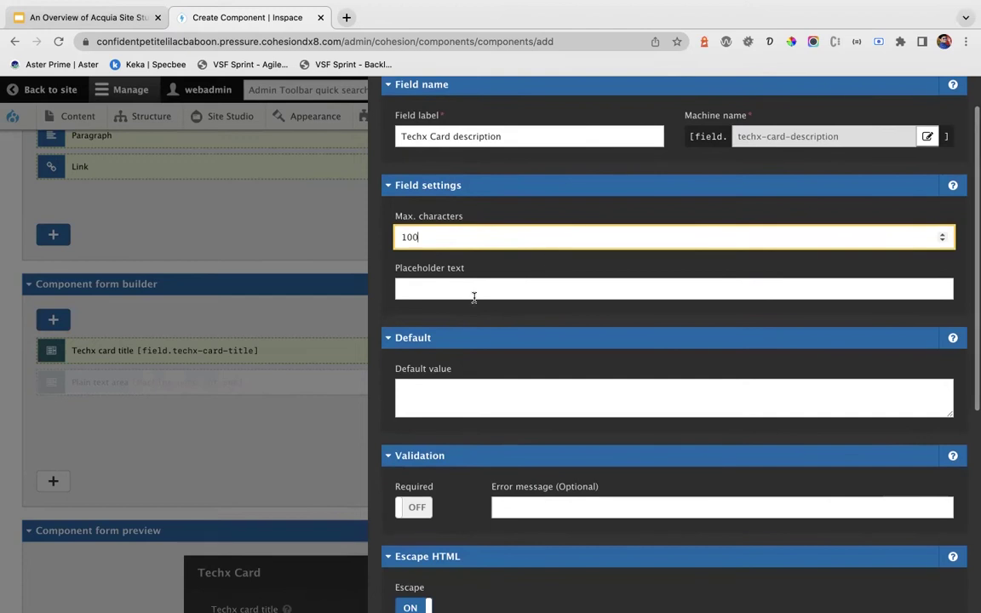
{"action": "left_click", "coordinate": [445, 289]}
{"action": "left_click", "coordinate": [510, 346]}
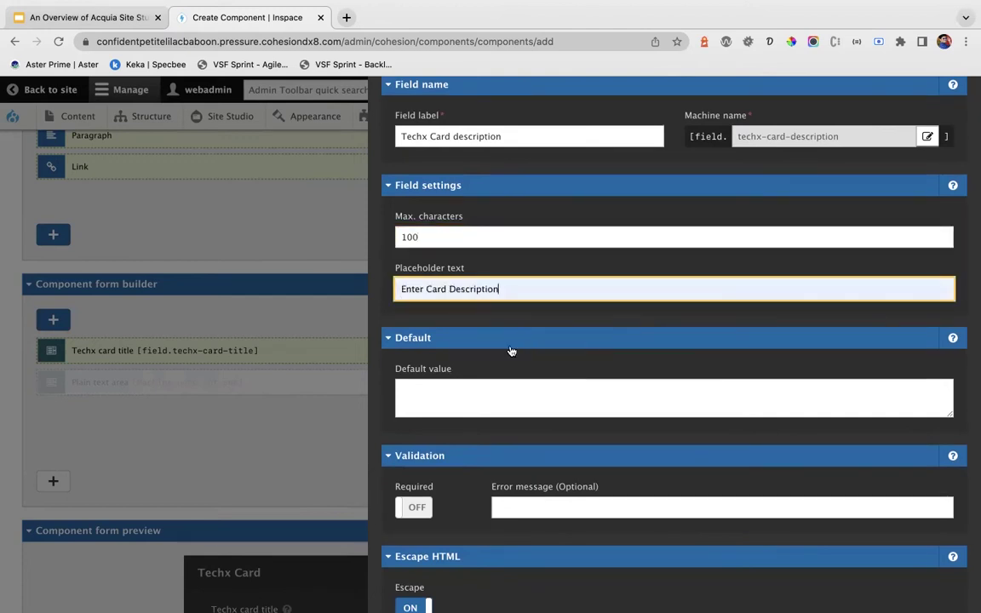
Step: Reuse the label "Techx Card description" as the description field's default value and apply the field settings
{"action": "scroll", "coordinate": [427, 423], "scroll_direction": "down", "scroll_amount": 3}
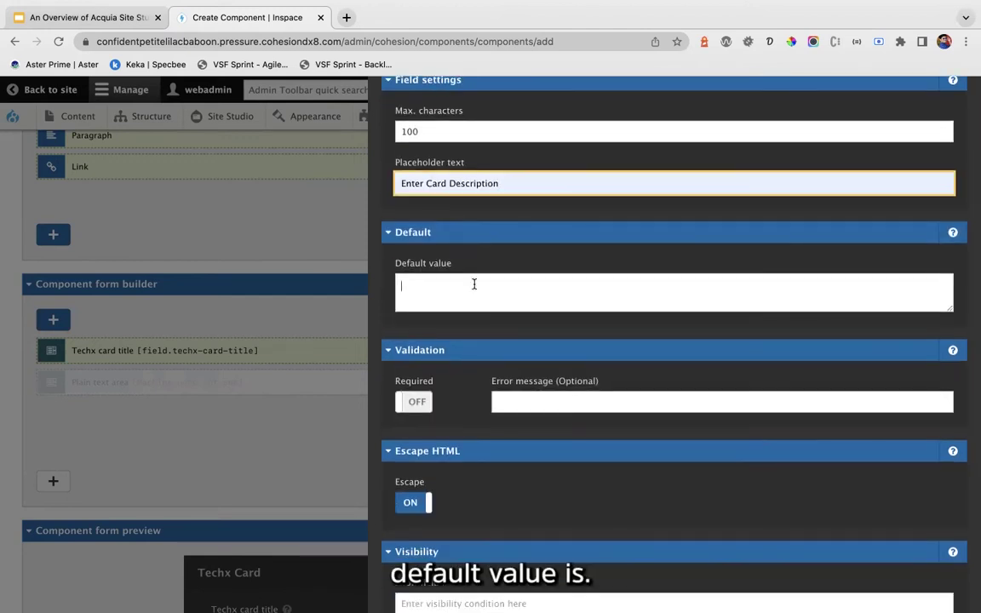
{"action": "scroll", "coordinate": [475, 284], "scroll_direction": "up", "scroll_amount": 3}
{"action": "triple_click", "coordinate": [514, 150]}
{"action": "key", "text": "ctrl+c"}
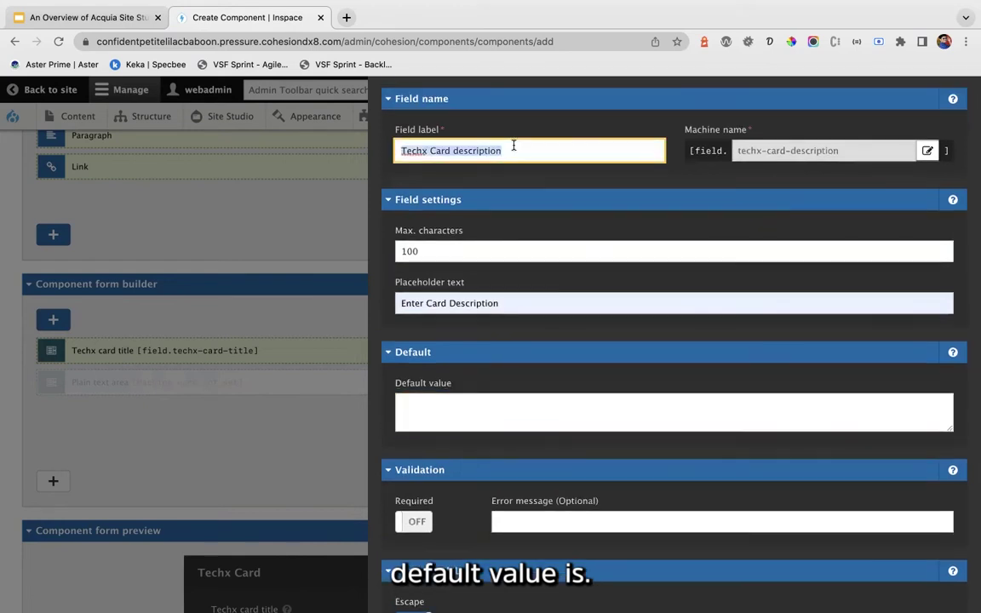
{"action": "left_click", "coordinate": [452, 424]}
{"action": "key", "text": "ctrl+v"}
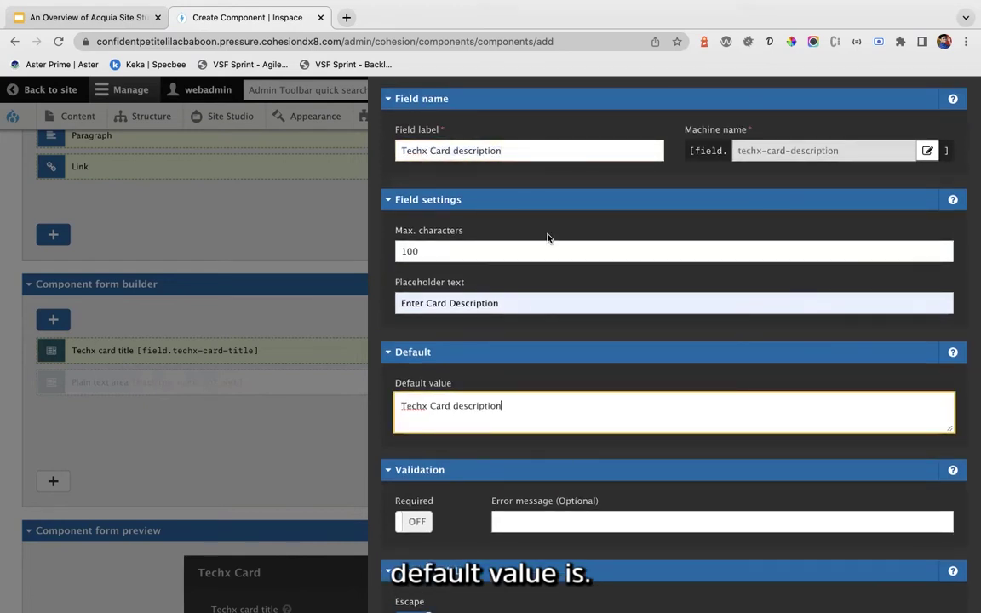
{"action": "scroll", "coordinate": [514, 283], "scroll_direction": "down", "scroll_amount": 5}
{"action": "scroll", "coordinate": [545, 223], "scroll_direction": "down", "scroll_amount": 2}
{"action": "scroll", "coordinate": [546, 223], "scroll_direction": "up", "scroll_amount": 2}
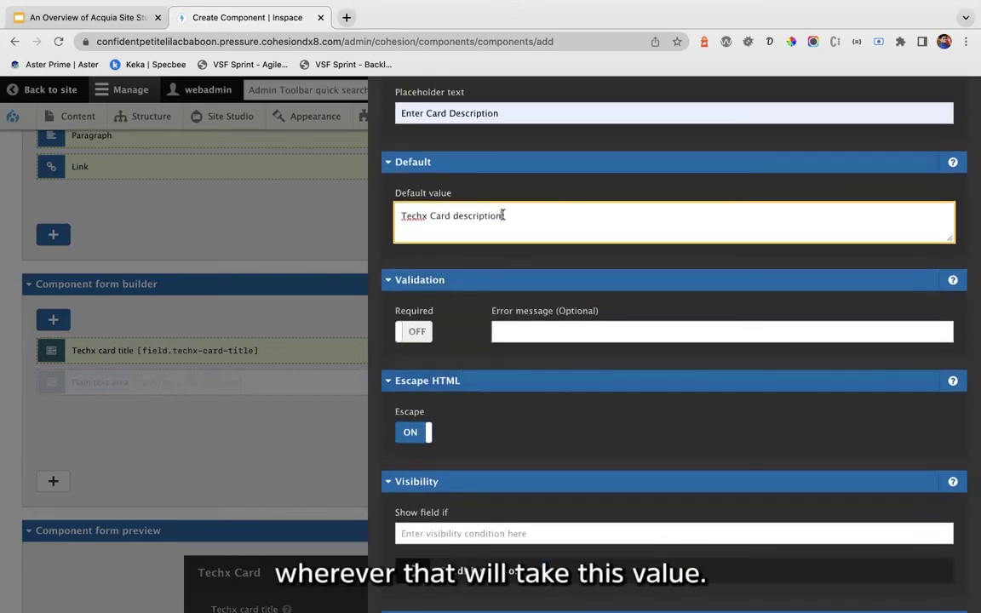
{"action": "scroll", "coordinate": [575, 467], "scroll_direction": "down", "scroll_amount": 4}
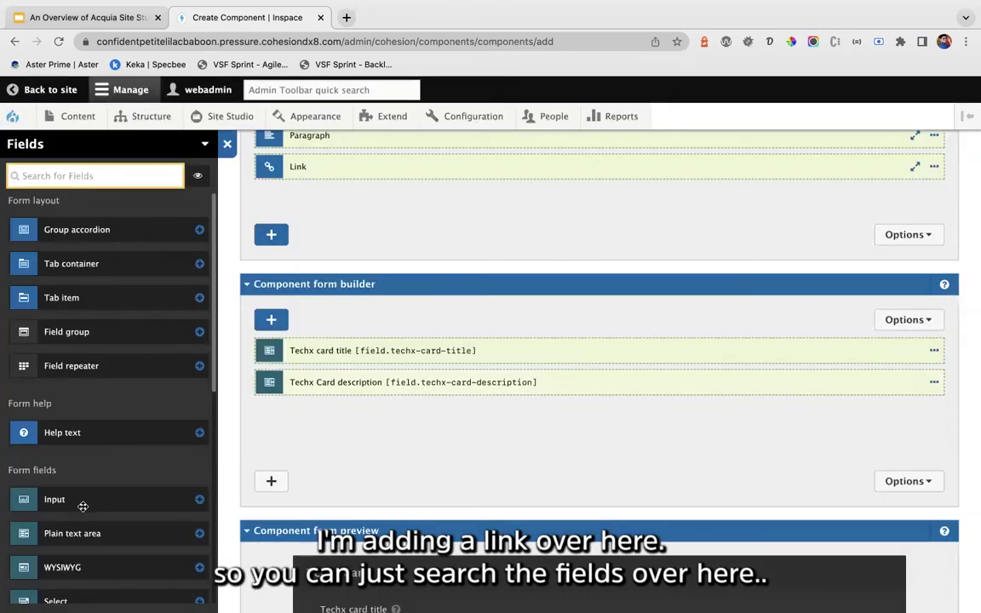
Step: Add a Link to page field below the description field in the component form and label it "Techx link"
{"action": "scroll", "coordinate": [81, 503], "scroll_direction": "down", "scroll_amount": 10}
{"action": "type", "text": "li"}
{"action": "left_click_drag", "start_coordinate": [82, 230], "coordinate": [378, 442]}
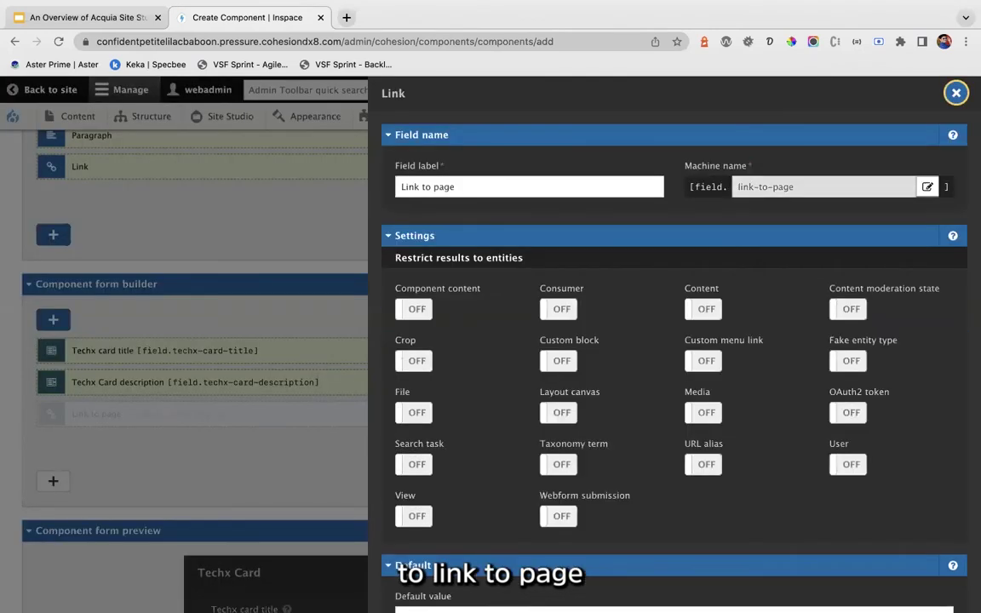
{"action": "type", "text": "Techx link"}
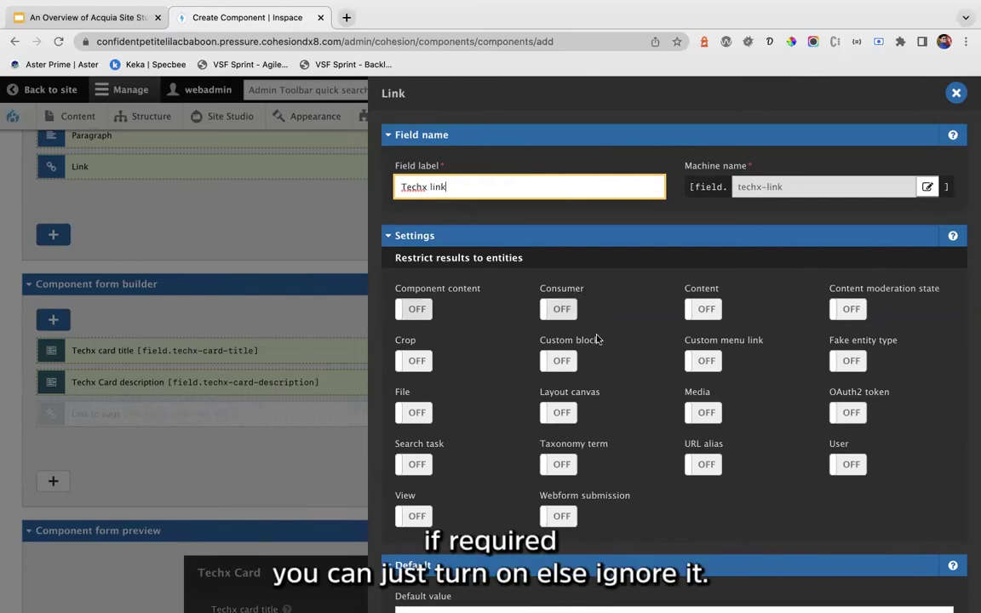
Step: Restrict the Techx link field's results to Taxonomy term, URL alias and User entities
{"action": "left_click", "coordinate": [561, 465]}
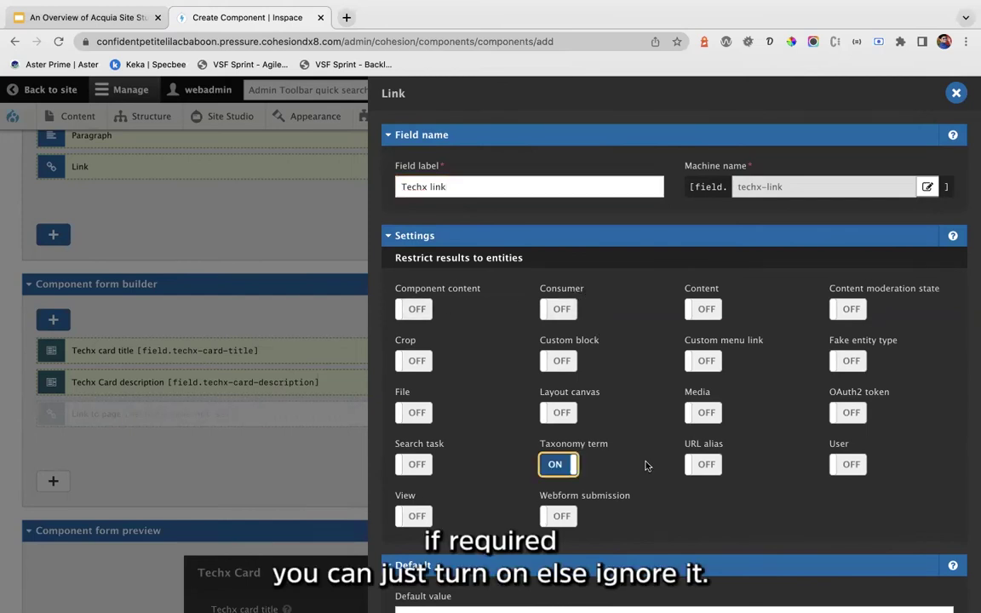
{"action": "left_click", "coordinate": [701, 465]}
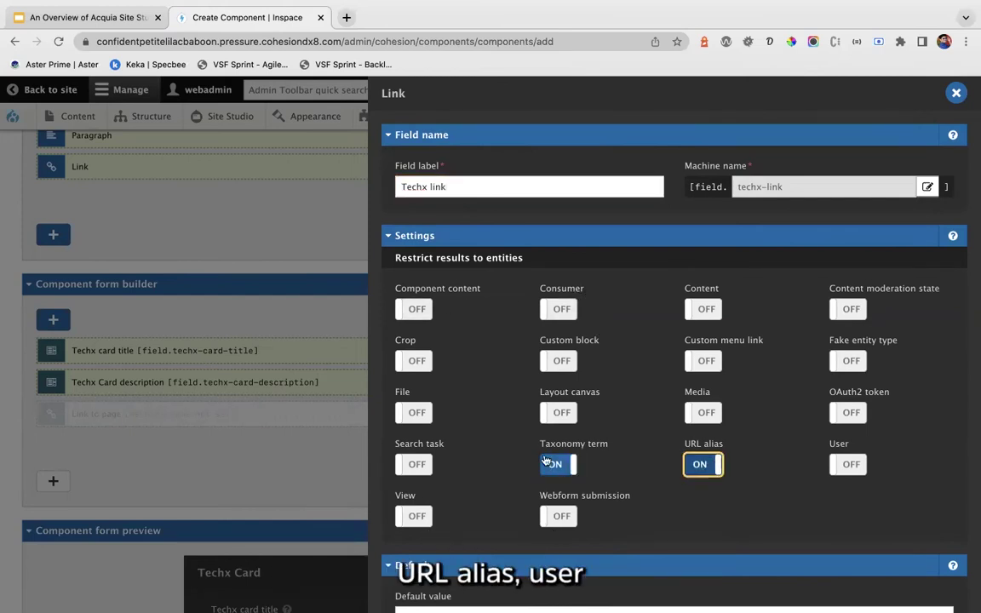
{"action": "left_click", "coordinate": [854, 467]}
{"action": "scroll", "coordinate": [507, 395], "scroll_direction": "down", "scroll_amount": 1}
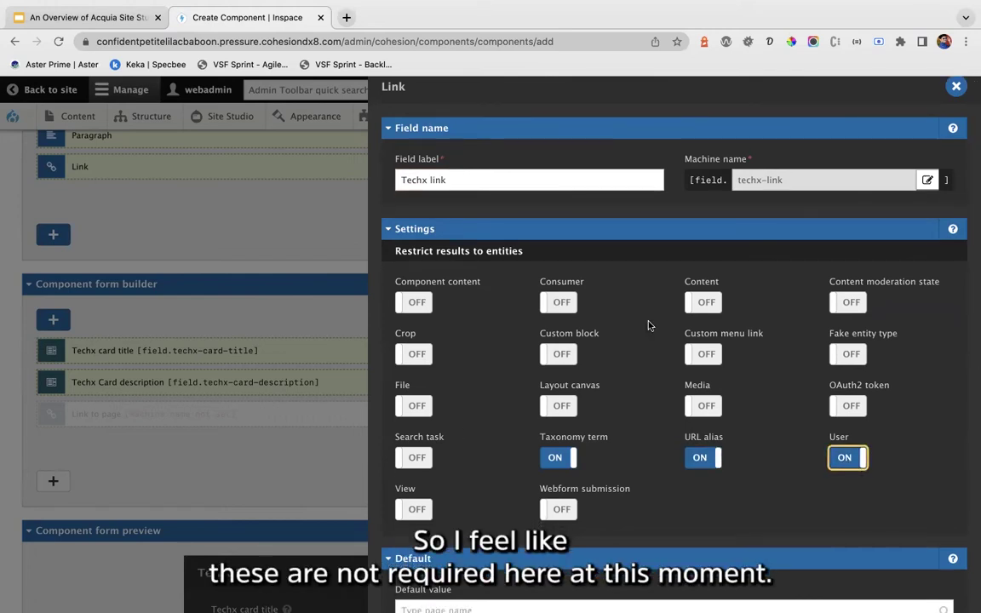
Step: Leave the link field's default value empty and make it required with the error message "Please enter URL"
{"action": "scroll", "coordinate": [561, 426], "scroll_direction": "down", "scroll_amount": 5}
{"action": "left_click", "coordinate": [448, 370]}
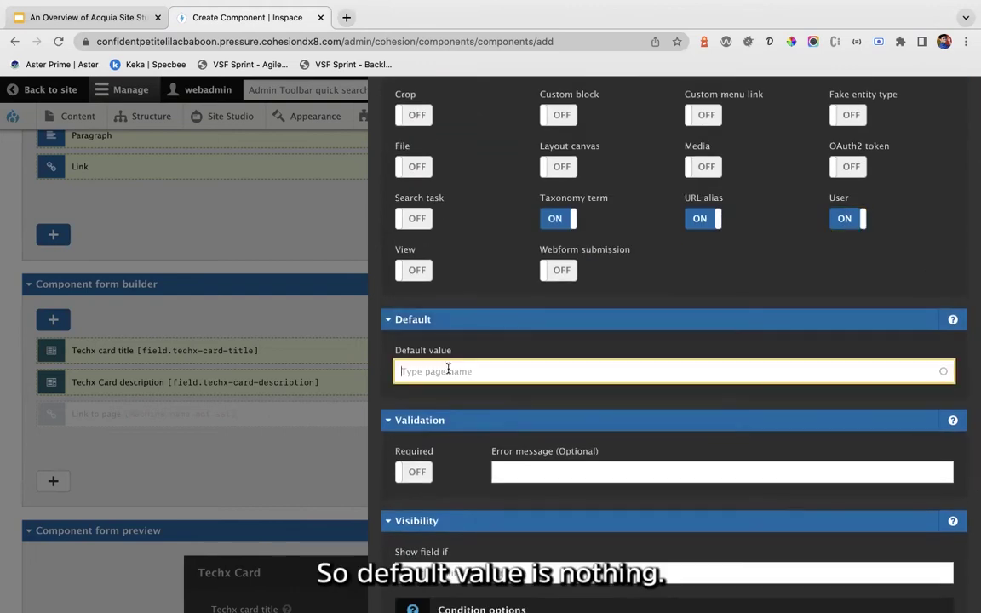
{"action": "scroll", "coordinate": [508, 410], "scroll_direction": "down", "scroll_amount": 2}
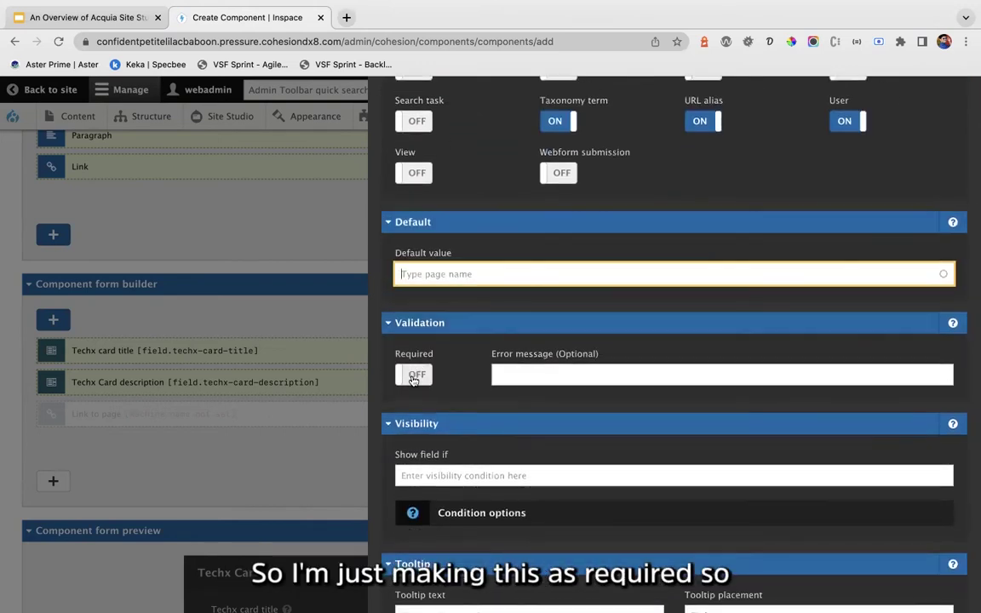
{"action": "left_click", "coordinate": [413, 376]}
{"action": "left_click", "coordinate": [550, 378]}
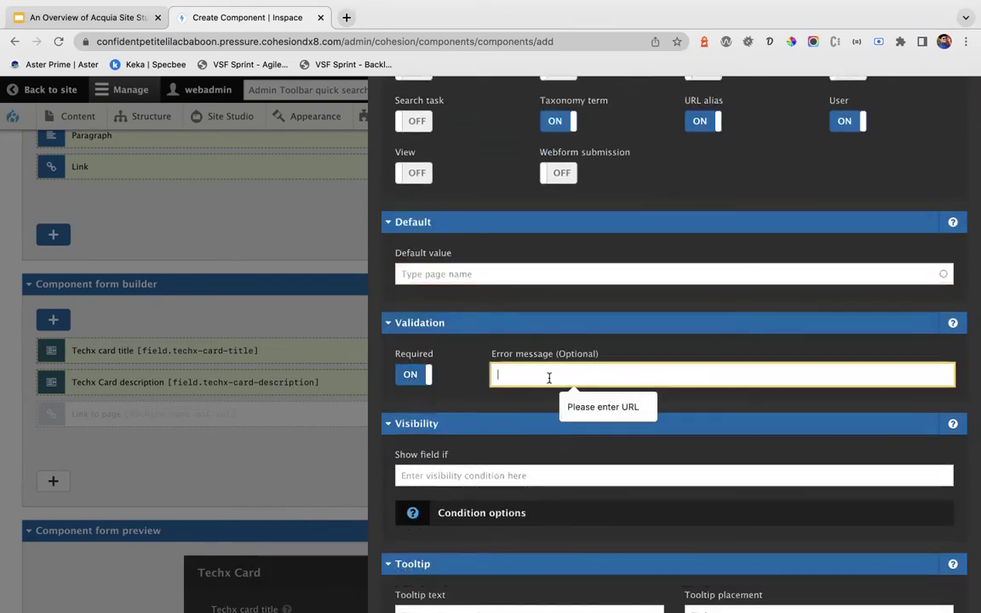
{"action": "left_click", "coordinate": [607, 407]}
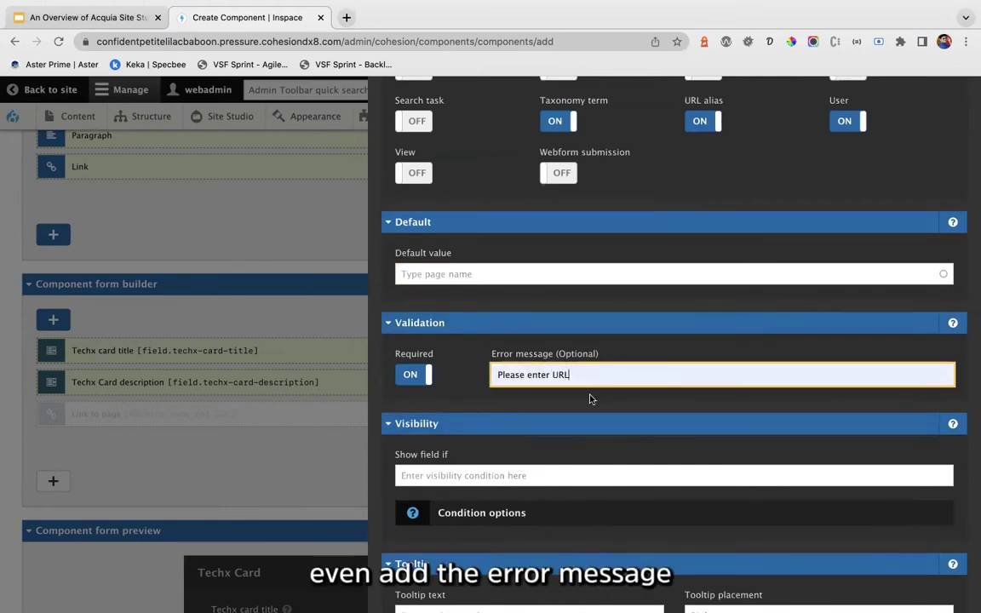
Step: Give the link field the tooltip text "Enter URL" with placement Right and apply its settings
{"action": "scroll", "coordinate": [590, 399], "scroll_direction": "down", "scroll_amount": 1}
{"action": "scroll", "coordinate": [564, 362], "scroll_direction": "down", "scroll_amount": 1}
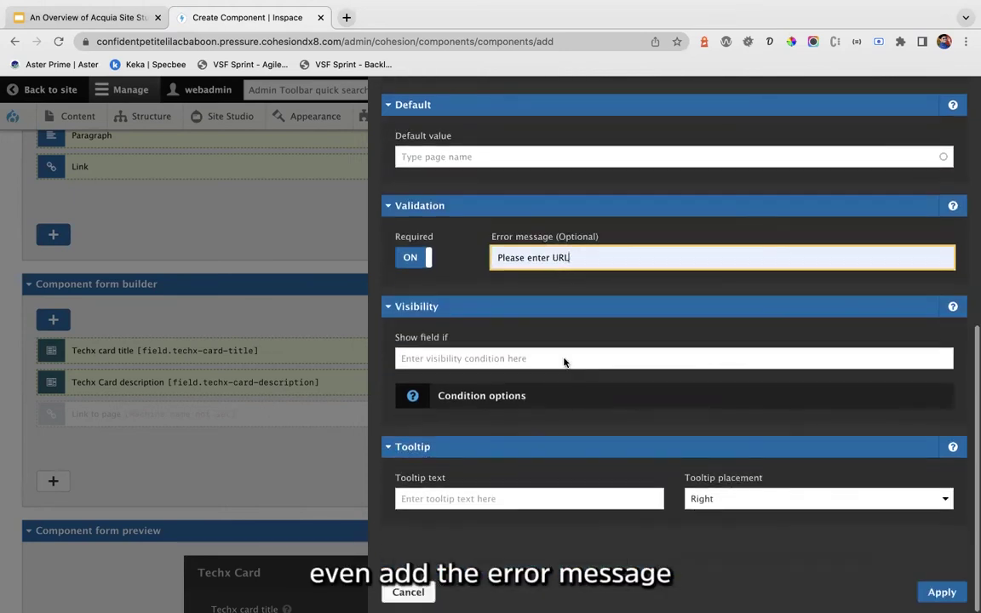
{"action": "left_click", "coordinate": [473, 502]}
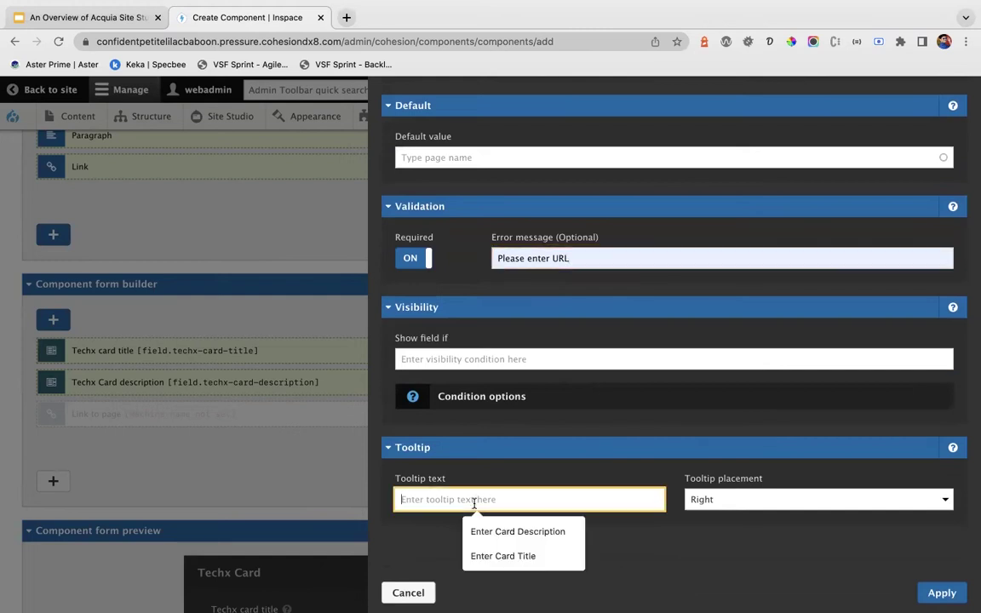
{"action": "type", "text": "Enter URL"}
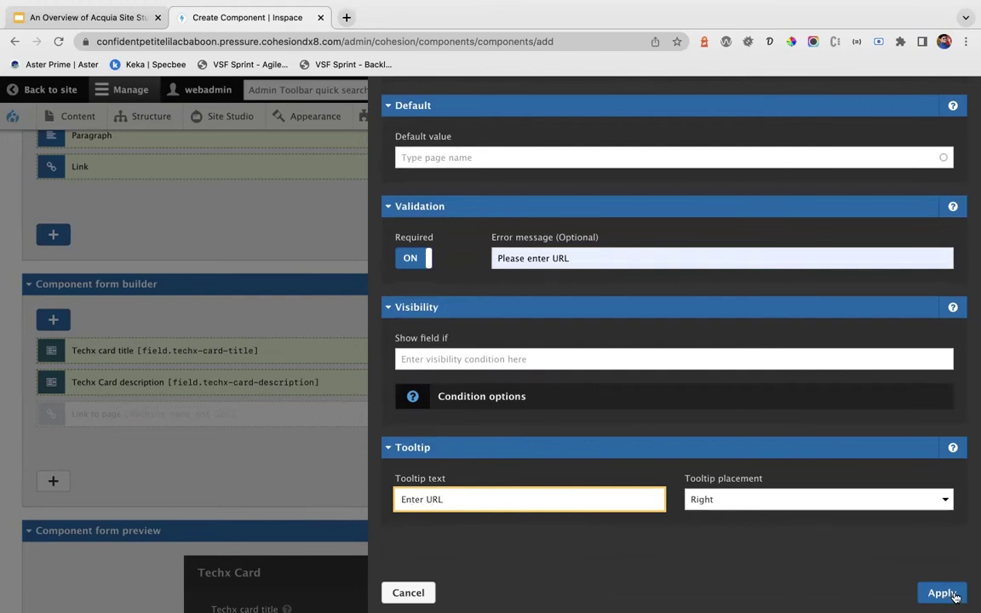
{"action": "left_click", "coordinate": [783, 506]}
{"action": "left_click", "coordinate": [780, 512]}
{"action": "left_click", "coordinate": [379, 434]}
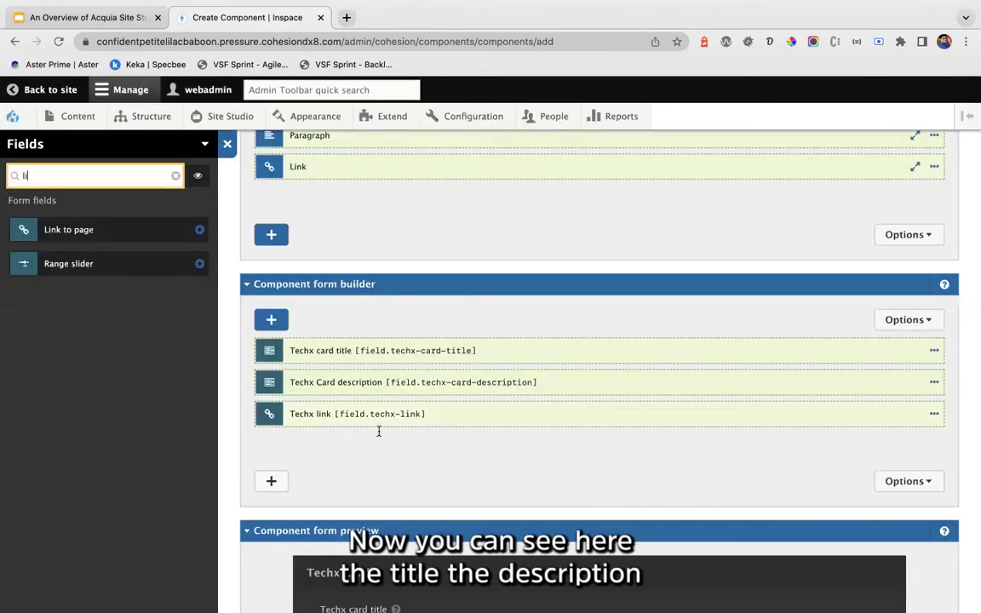
Step: Check the title, description and link fields in the component form preview and save the Techx Card component
{"action": "scroll", "coordinate": [414, 379], "scroll_direction": "down", "scroll_amount": 5}
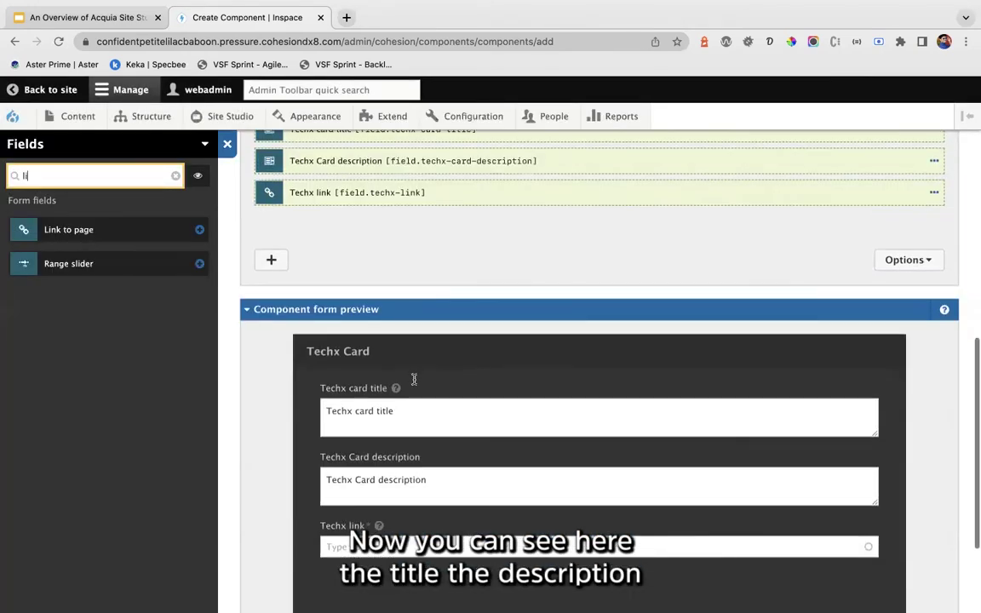
{"action": "left_click", "coordinate": [416, 393]}
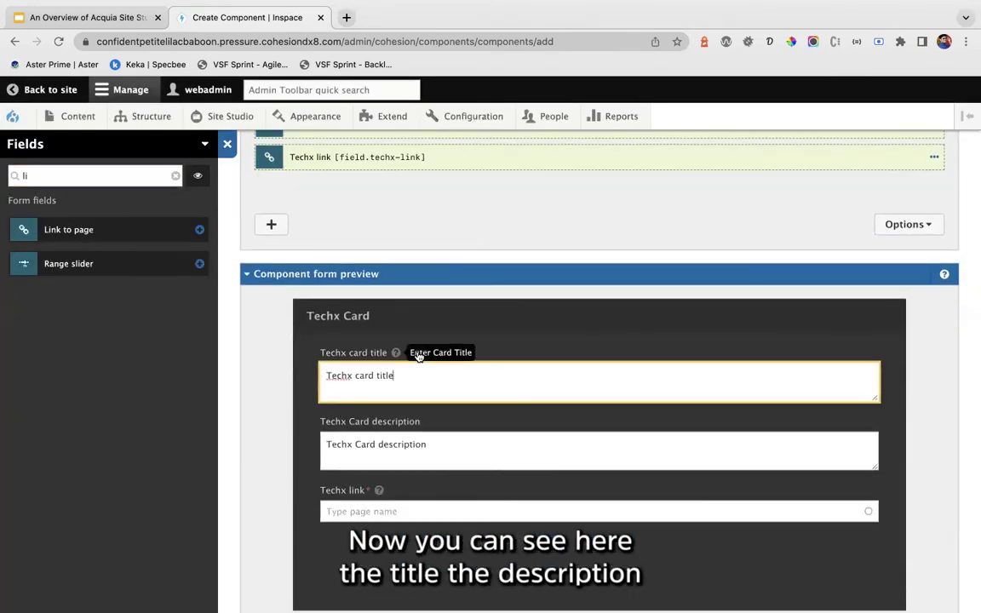
{"action": "scroll", "coordinate": [476, 466], "scroll_direction": "down", "scroll_amount": 3}
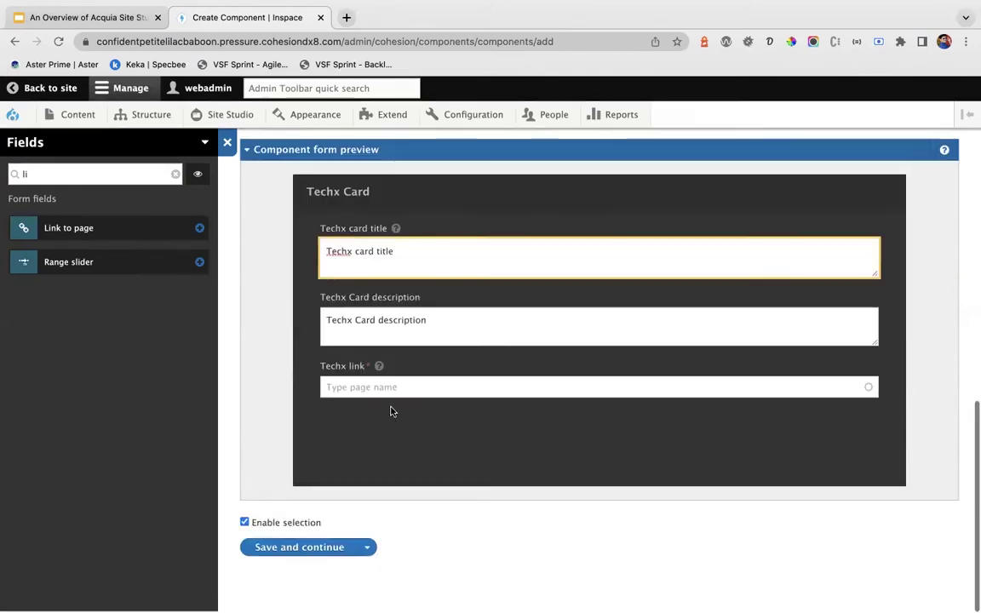
{"action": "left_click", "coordinate": [276, 552]}
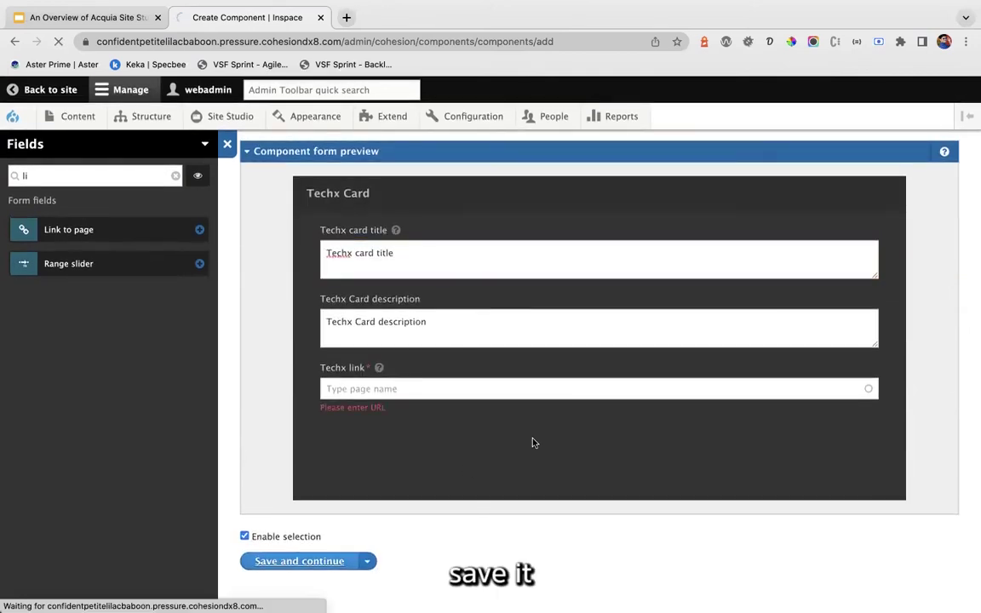
{"action": "left_click", "coordinate": [387, 390]}
{"action": "type", "text": "ard"}
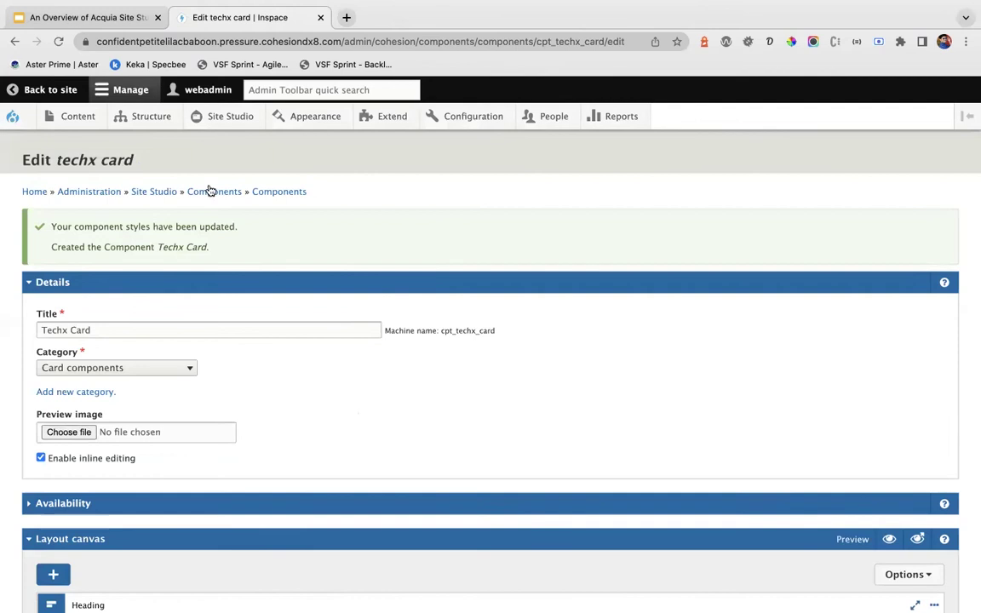
Step: Start a new Landing page in a separate browser tab and title it "TechX"
{"action": "mouse_move", "coordinate": [70, 119]}
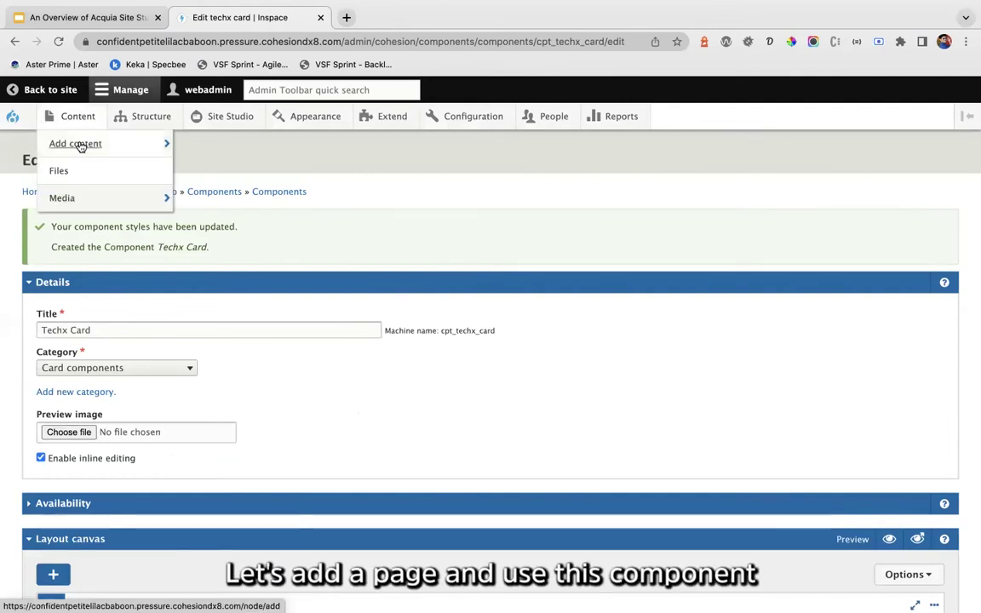
{"action": "mouse_move", "coordinate": [79, 145]}
{"action": "left_click", "coordinate": [231, 226], "text": "super"}
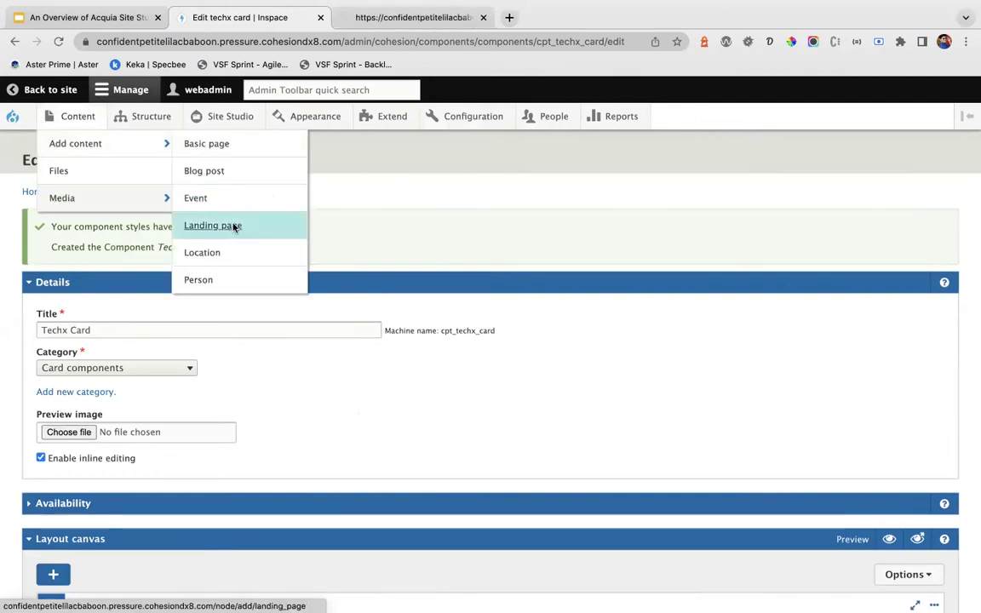
{"action": "key", "text": "ctrl+Tab"}
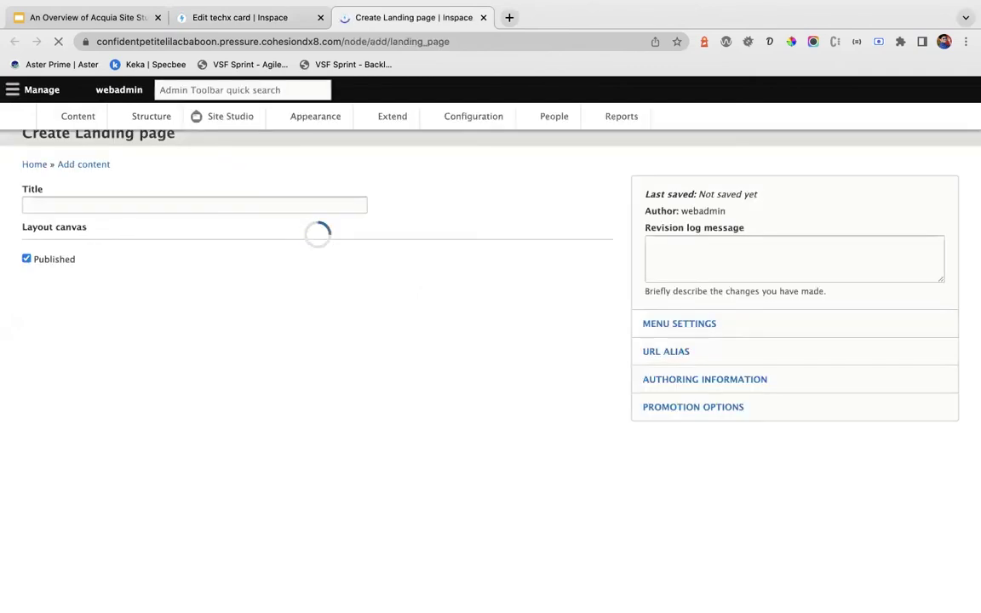
{"action": "left_click", "coordinate": [141, 231]}
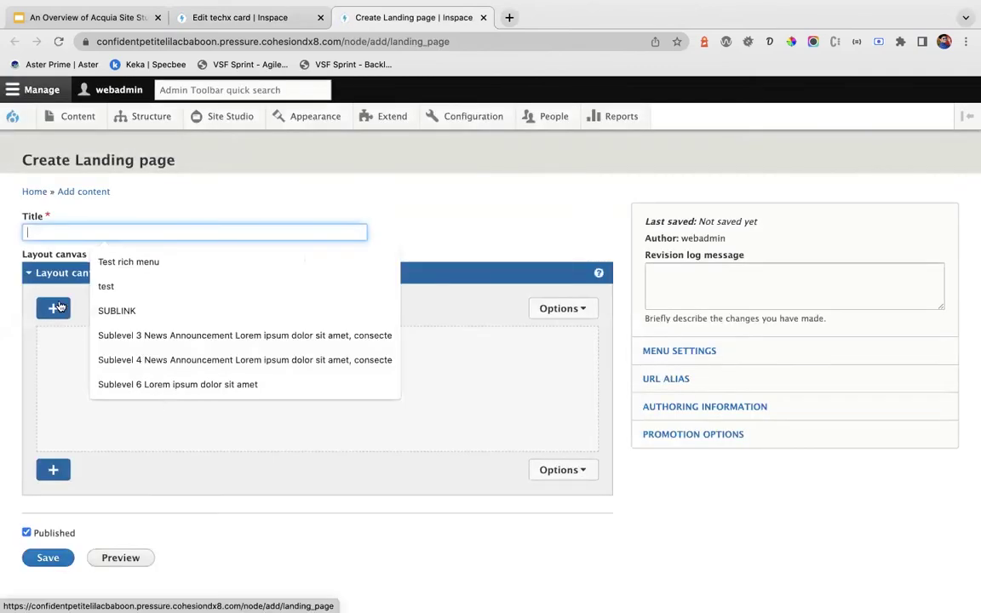
{"action": "type", "text": "TechX"}
Step: Browse the components and component categories available for the landing page's layout canvas and search them for "card"
{"action": "left_click", "coordinate": [53, 469]}
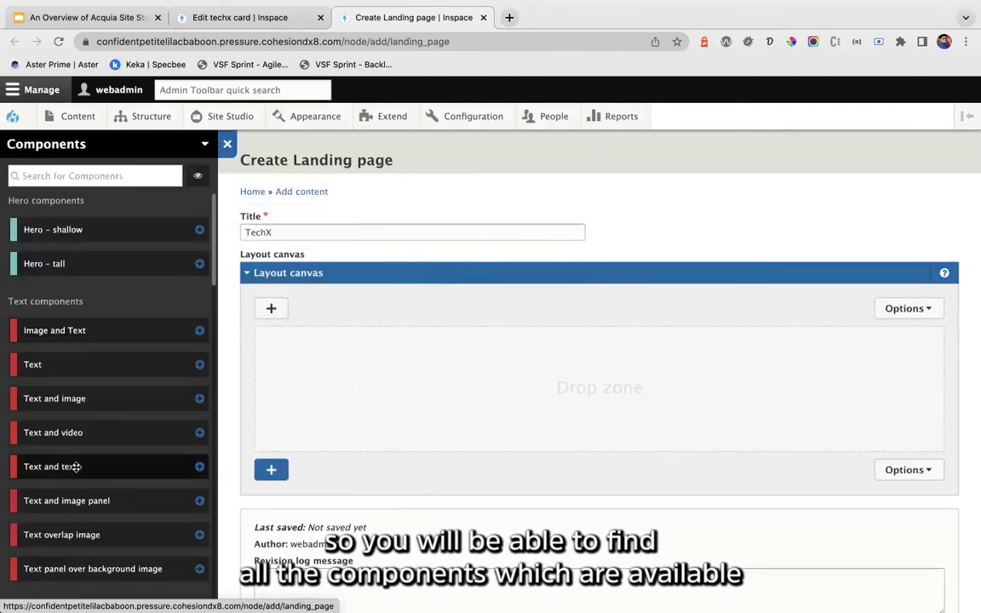
{"action": "scroll", "coordinate": [85, 460], "scroll_direction": "down", "scroll_amount": 8}
{"action": "scroll", "coordinate": [107, 341], "scroll_direction": "down", "scroll_amount": 10}
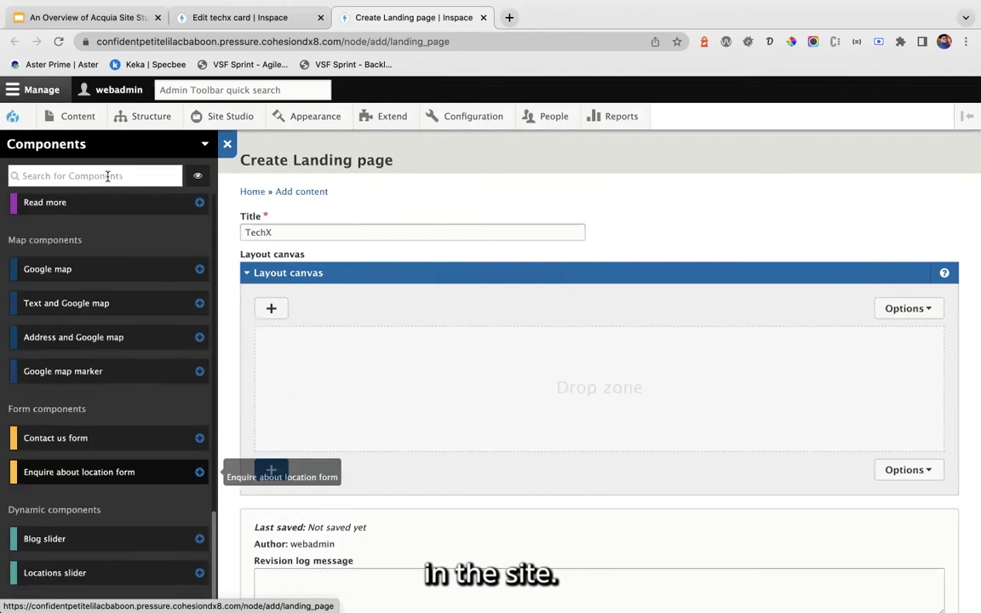
{"action": "left_click", "coordinate": [190, 146]}
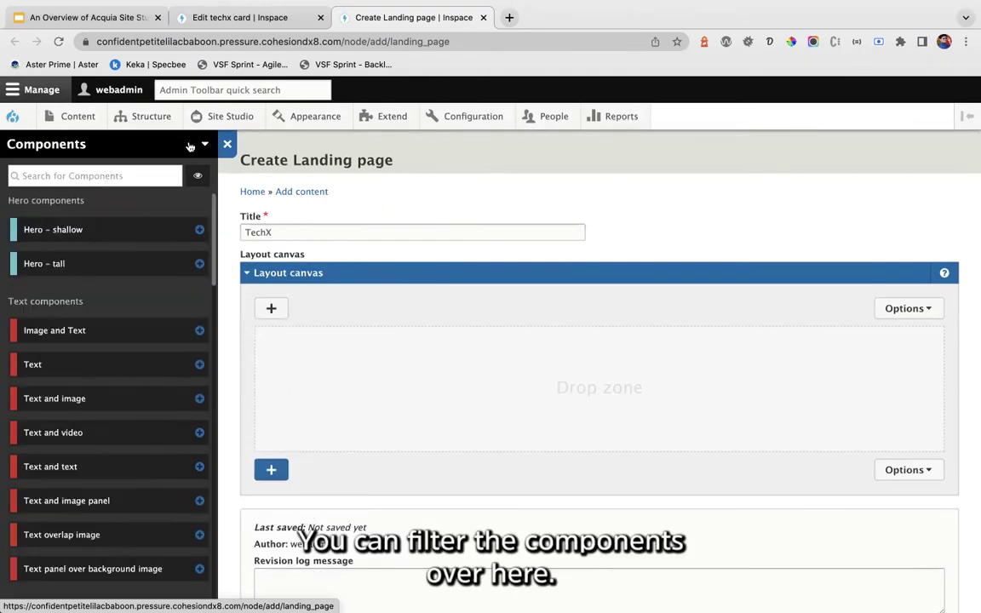
{"action": "left_click", "coordinate": [202, 145]}
{"action": "scroll", "coordinate": [55, 178], "scroll_direction": "down", "scroll_amount": 1}
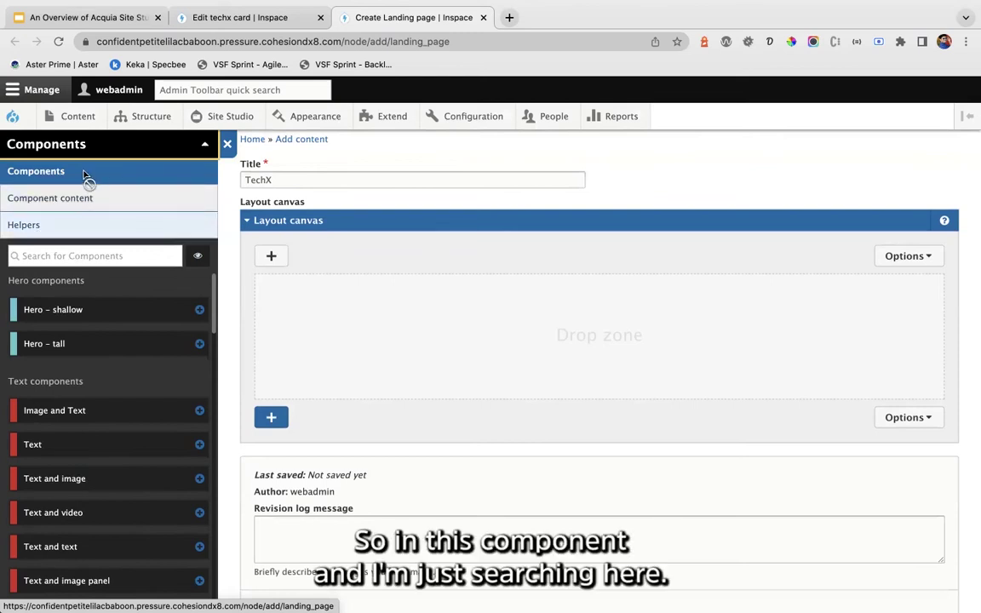
{"action": "left_click", "coordinate": [80, 260]}
{"action": "type", "text": "card"}
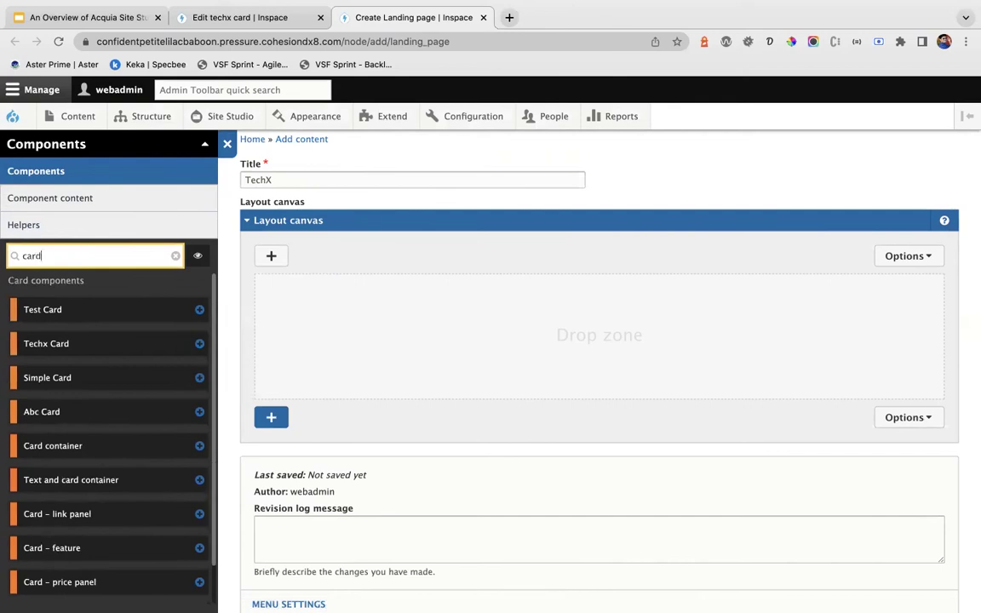
Step: Find the Techx Card by searching the components for "tech" and place it on the landing page's layout canvas
{"action": "type", "text": "tech"}
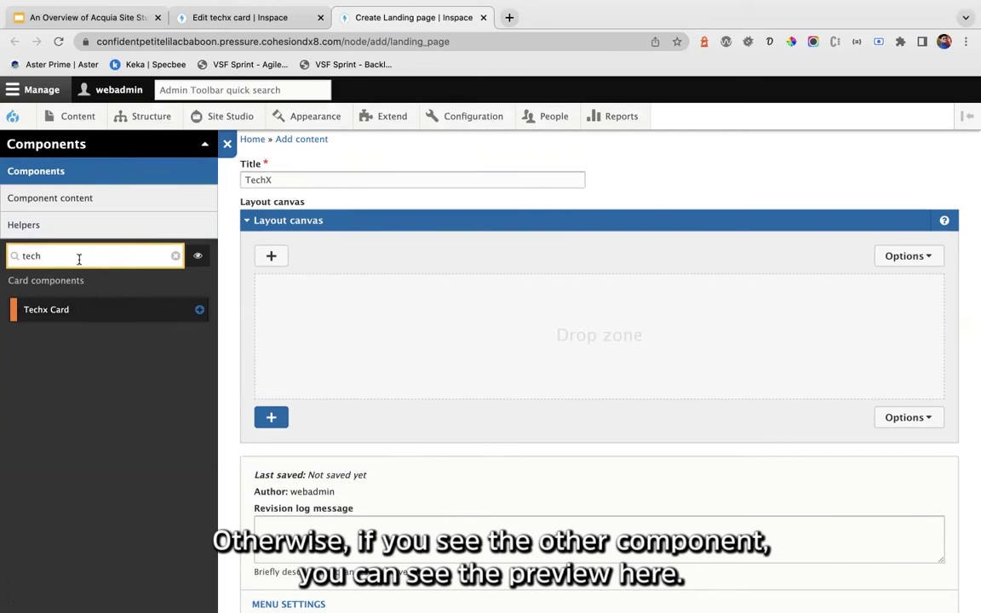
{"action": "key", "text": "BackSpace"}
{"action": "key", "text": "BackSpace"}
{"action": "key", "text": "BackSpace"}
{"action": "key", "text": "BackSpace"}
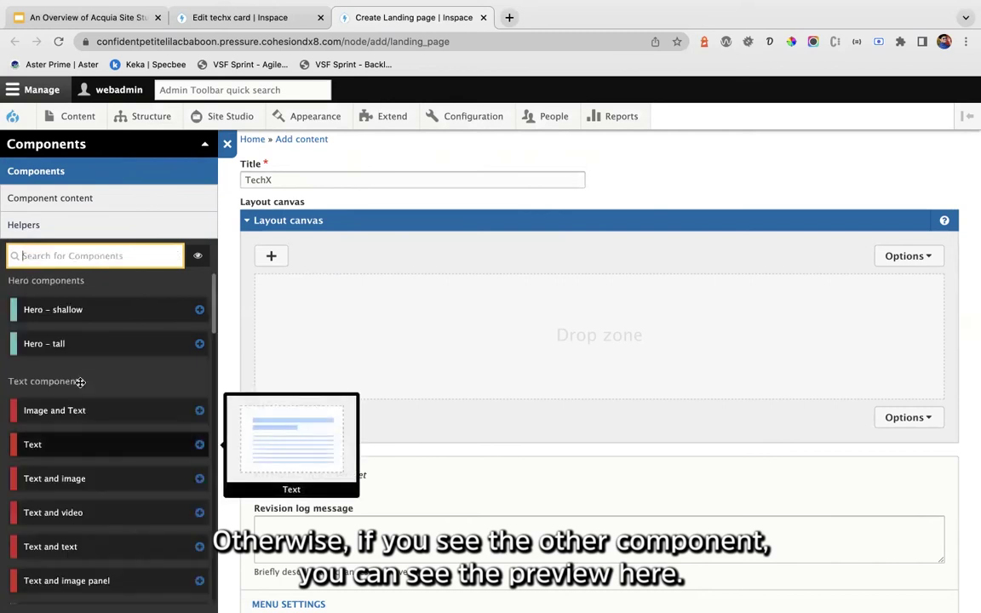
{"action": "scroll", "coordinate": [59, 447], "scroll_direction": "down", "scroll_amount": 3}
{"action": "scroll", "coordinate": [59, 448], "scroll_direction": "down", "scroll_amount": 2}
{"action": "scroll", "coordinate": [57, 444], "scroll_direction": "up", "scroll_amount": 5}
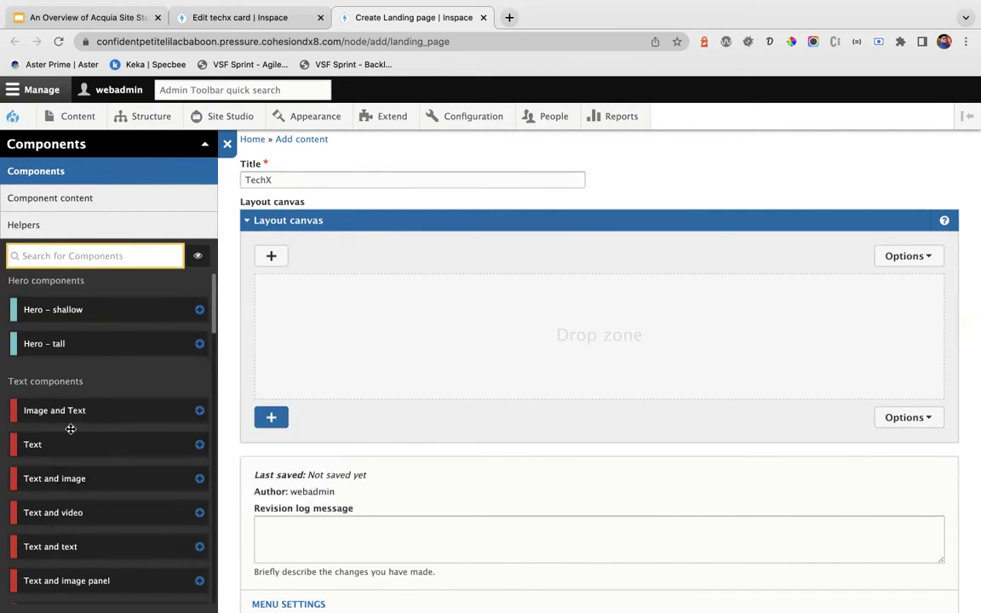
{"action": "type", "text": "tec"}
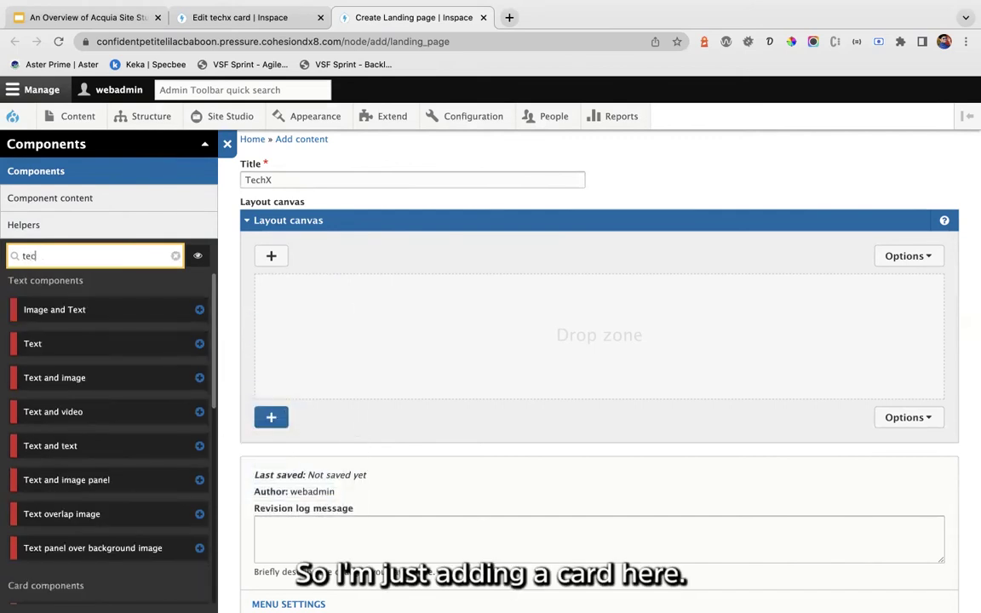
{"action": "left_click_drag", "start_coordinate": [85, 303], "coordinate": [307, 286]}
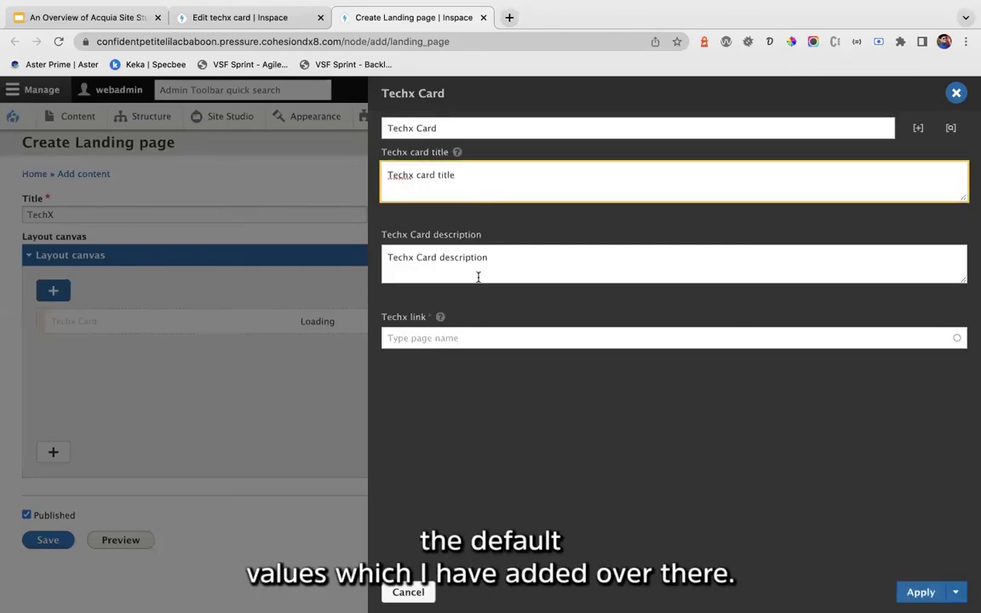
Step: Clear the card's default description and set the dummy text generator to 30 words per paragraph without paragraph tags
{"action": "triple_click", "coordinate": [519, 259]}
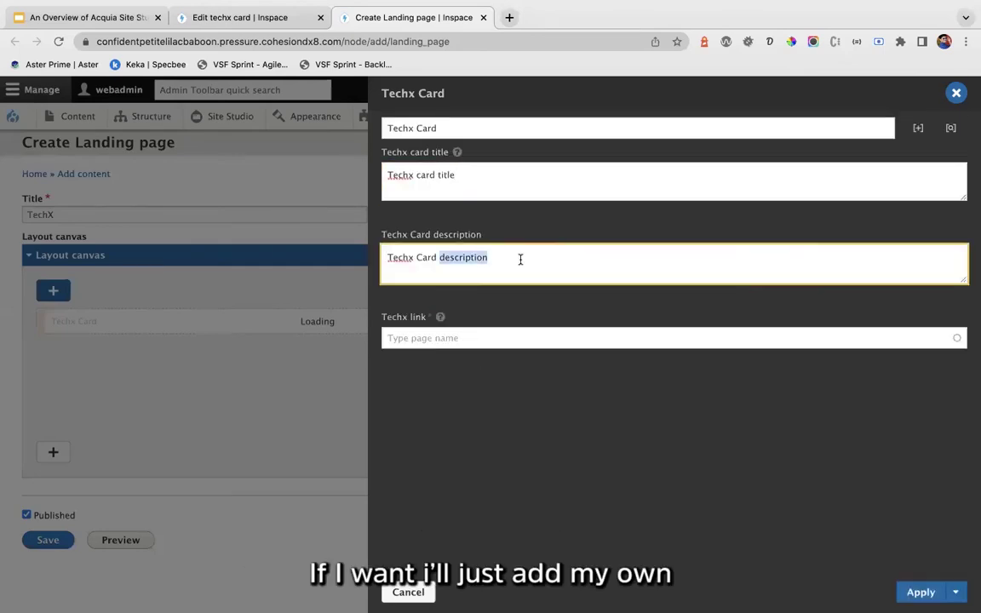
{"action": "key", "text": "BackSpace"}
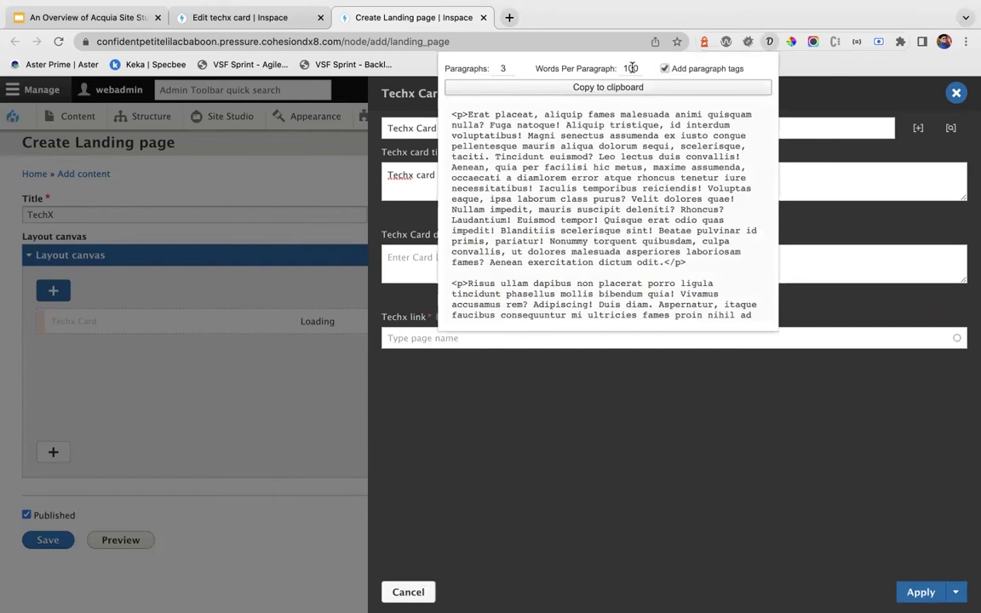
{"action": "left_click", "coordinate": [665, 68]}
{"action": "double_click", "coordinate": [630, 68]}
{"action": "type", "text": "30"}
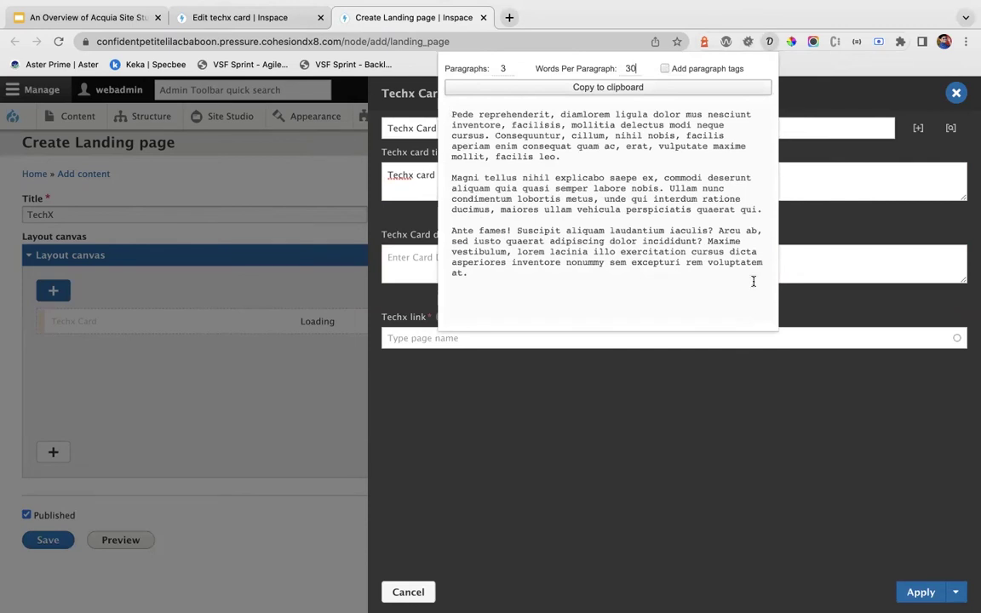
Step: Fill the Techx Card description with the first generated paragraph, cutting the text off after "mollitia delectus modi"
{"action": "left_click_drag", "start_coordinate": [452, 114], "coordinate": [560, 157]}
{"action": "key", "text": "ctrl+c"}
{"action": "left_click", "coordinate": [609, 281]}
{"action": "key", "text": "ctrl+v"}
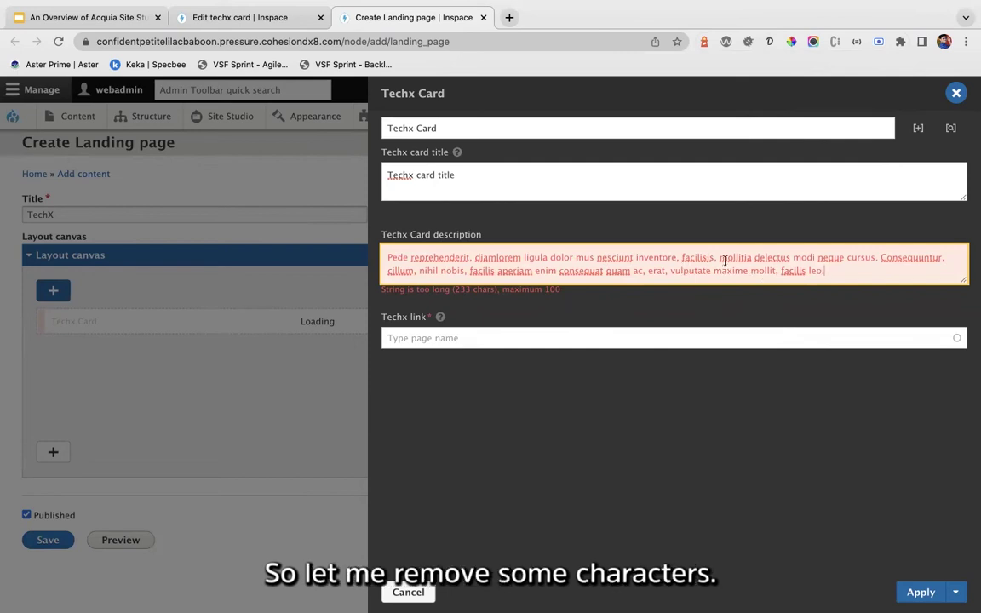
{"action": "left_click", "coordinate": [821, 257]}
{"action": "key", "text": "shift+super+Down"}
{"action": "key", "text": "BackSpace"}
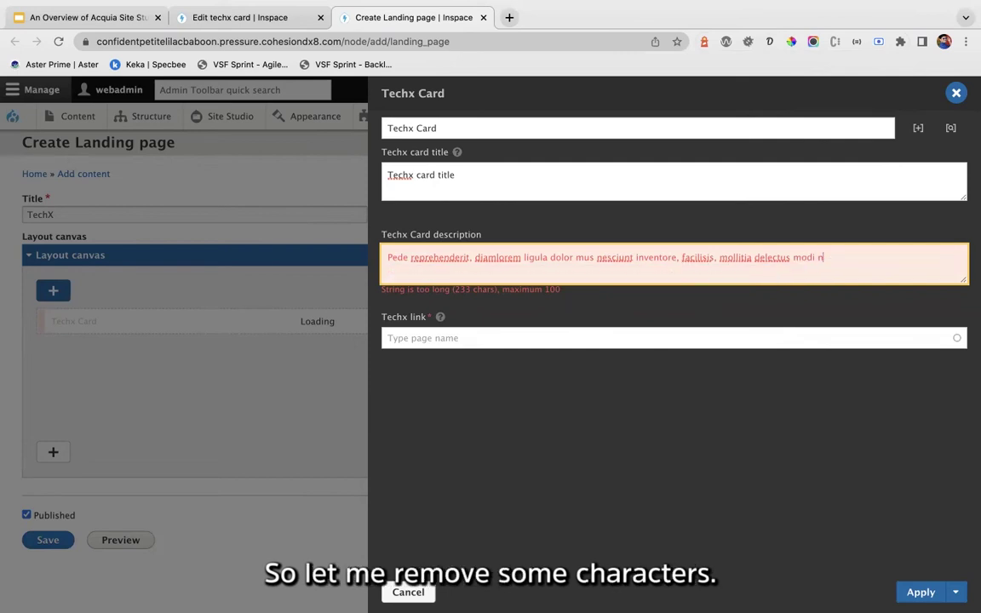
{"action": "key", "text": "BackSpace"}
{"action": "key", "text": "BackSpace"}
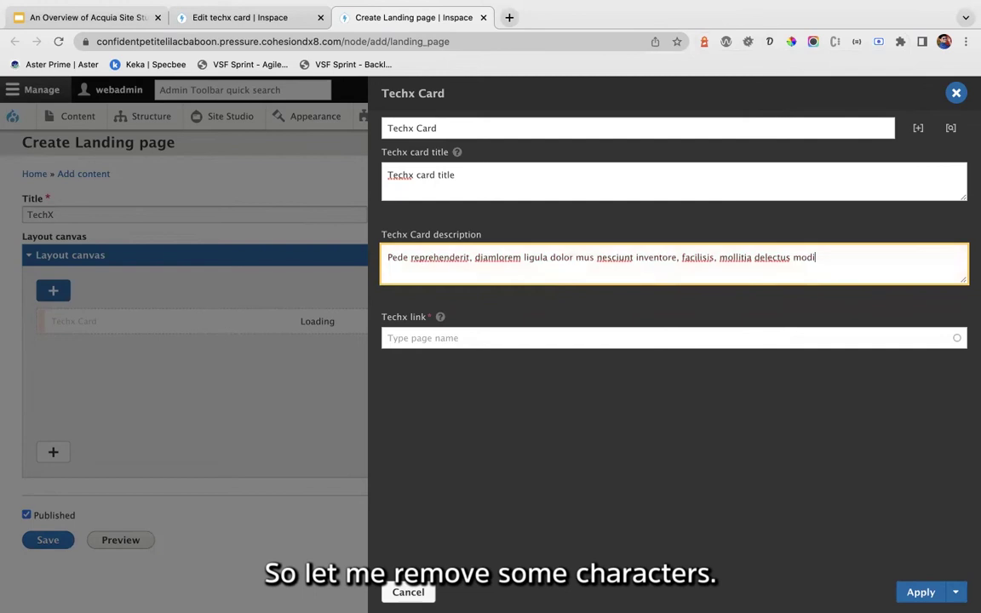
Step: Check the help tooltips of the Techx link and Techx card title fields
{"action": "left_click", "coordinate": [541, 374]}
{"action": "mouse_move", "coordinate": [440, 316]}
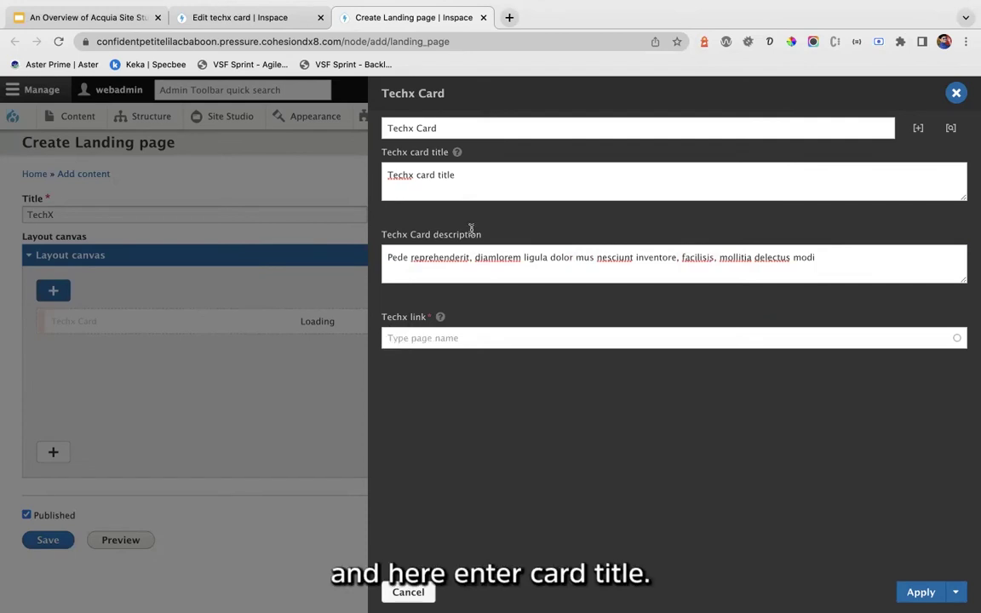
{"action": "mouse_move", "coordinate": [458, 152]}
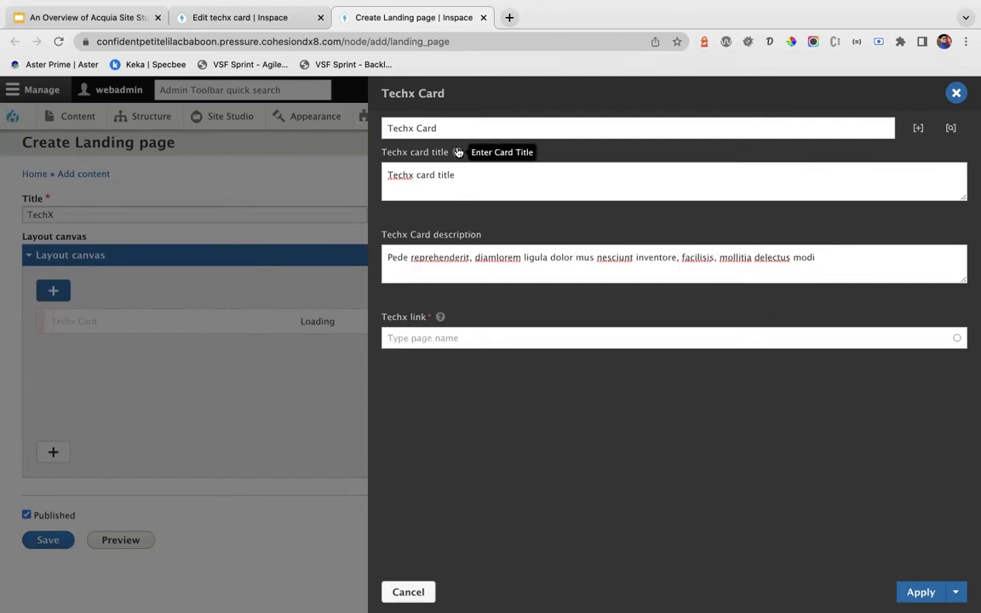
Step: Set the required Techx link to the Cardiff taxonomy term, apply the card's settings and save the landing page
{"action": "left_click", "coordinate": [921, 592]}
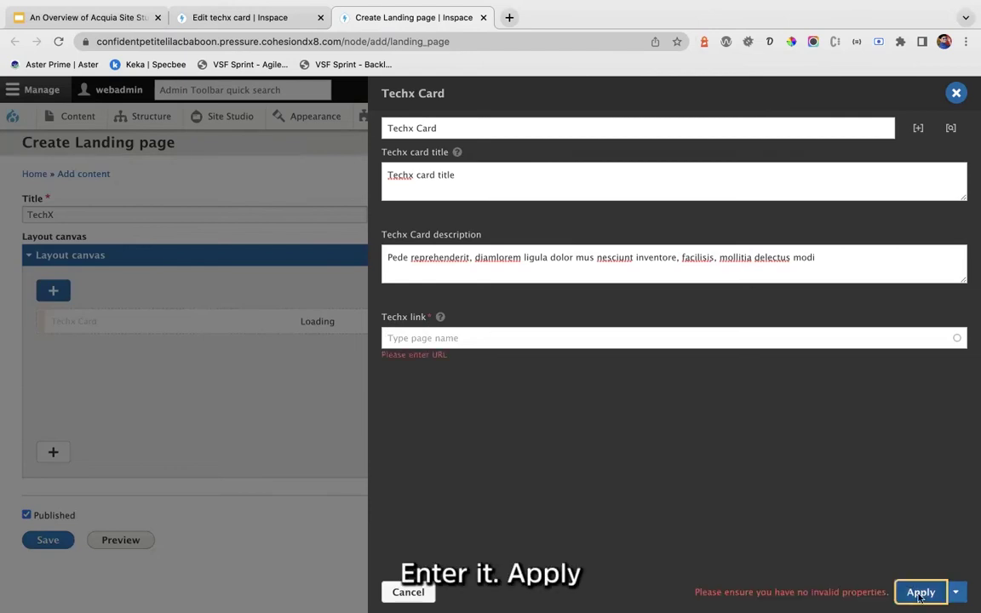
{"action": "left_click", "coordinate": [467, 341]}
{"action": "type", "text": "a"}
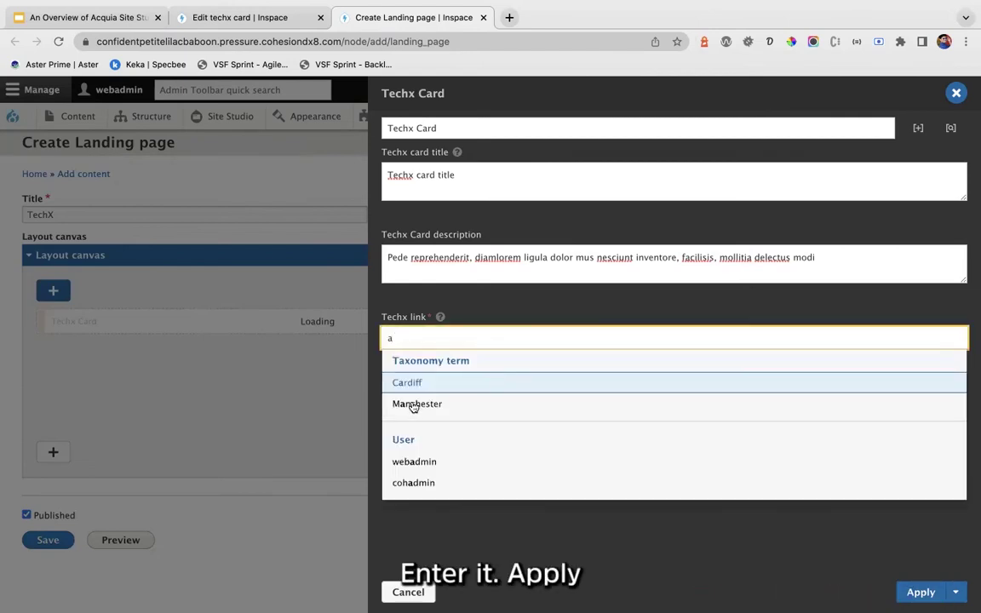
{"action": "left_click", "coordinate": [414, 384]}
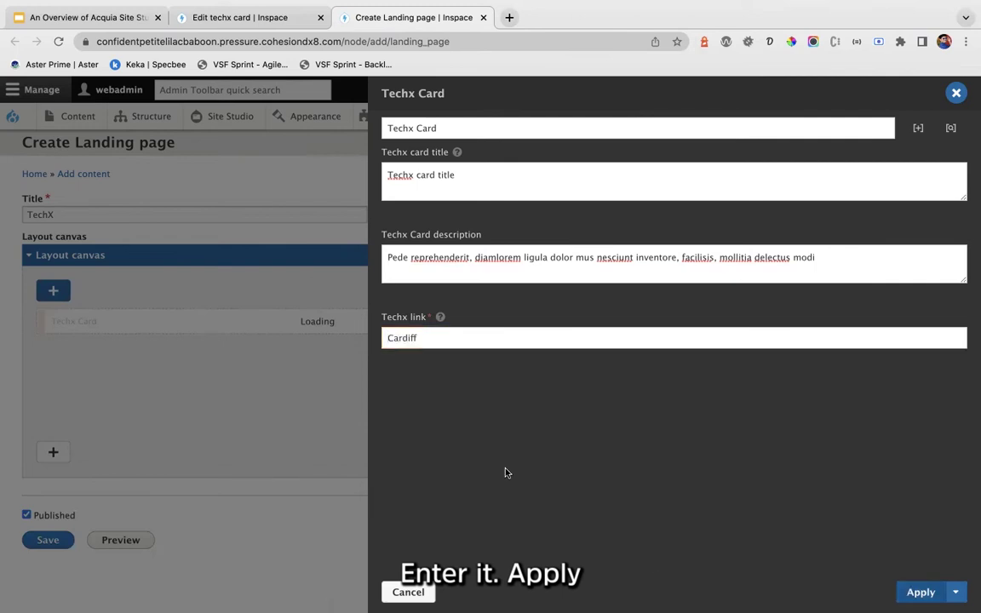
{"action": "key", "text": "Return"}
{"action": "scroll", "coordinate": [532, 447], "scroll_direction": "down", "scroll_amount": 2}
{"action": "scroll", "coordinate": [533, 447], "scroll_direction": "down", "scroll_amount": 3}
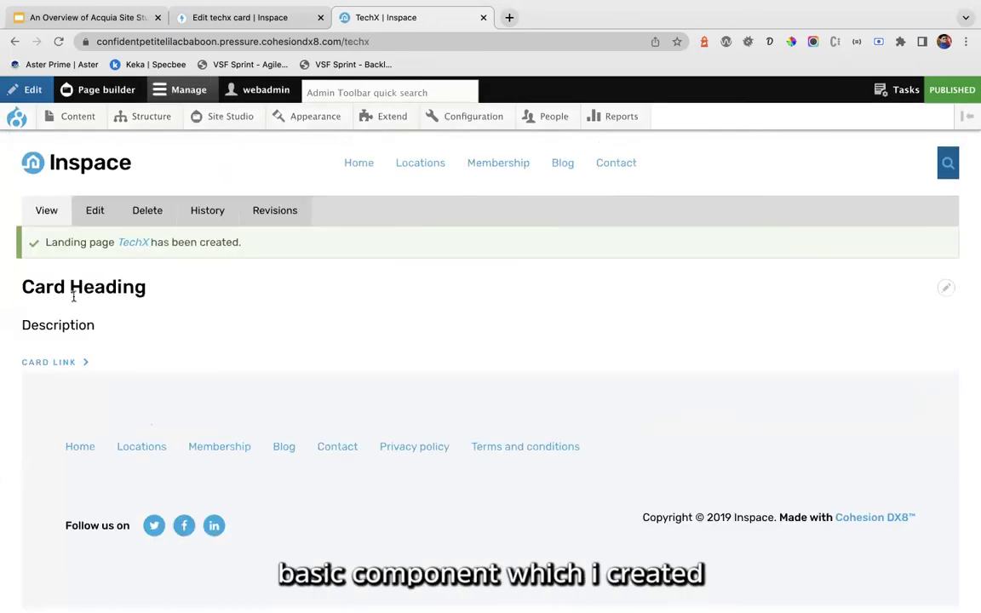
Step: Reload the TechX page and reopen it for editing to reapply the Techx Card's settings and save
{"action": "scroll", "coordinate": [75, 293], "scroll_direction": "down", "scroll_amount": 1}
{"action": "key", "text": "super+r"}
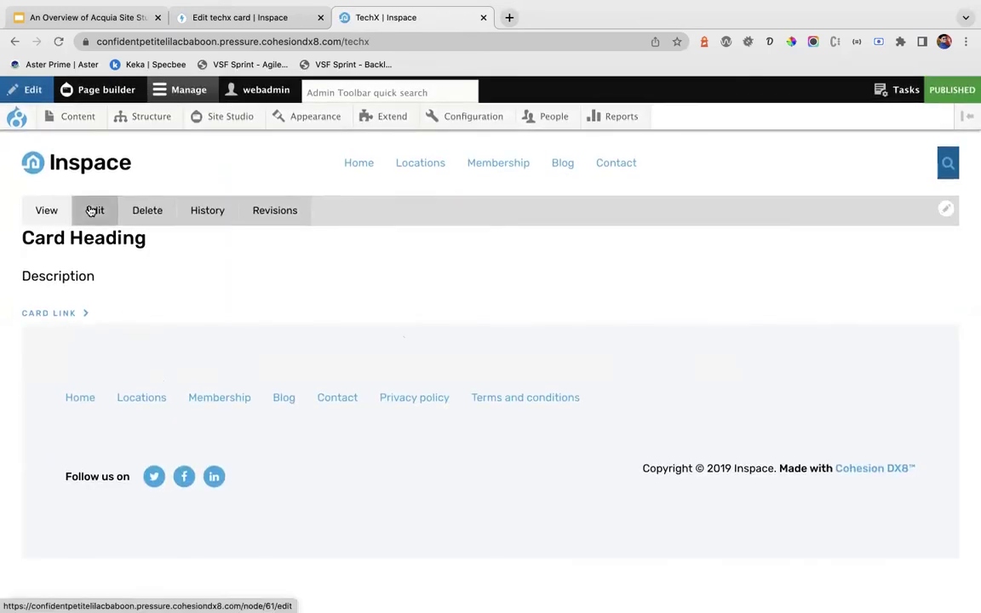
{"action": "left_click", "coordinate": [92, 210]}
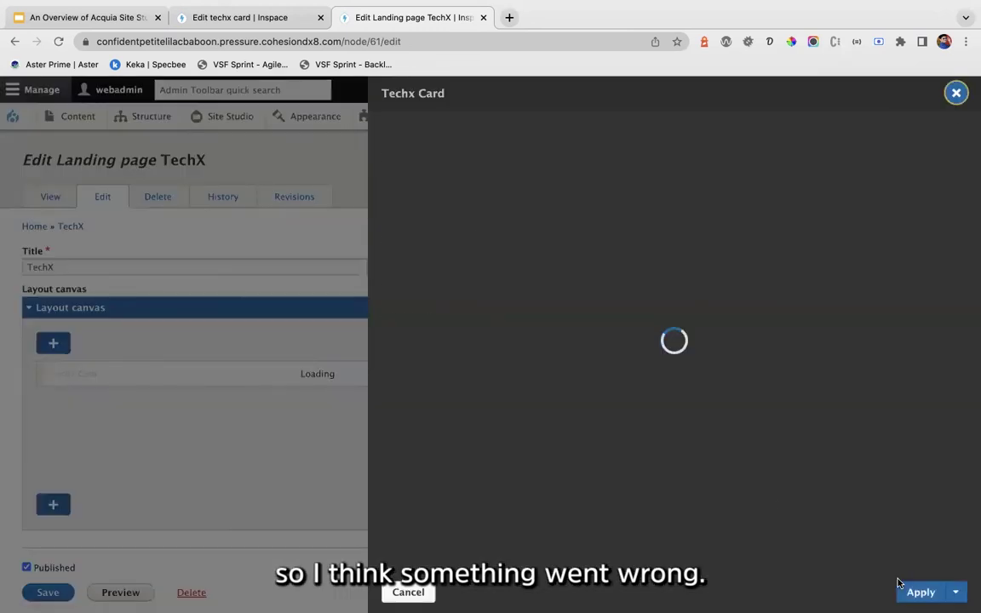
{"action": "left_click", "coordinate": [920, 591]}
{"action": "scroll", "coordinate": [290, 458], "scroll_direction": "down", "scroll_amount": 2}
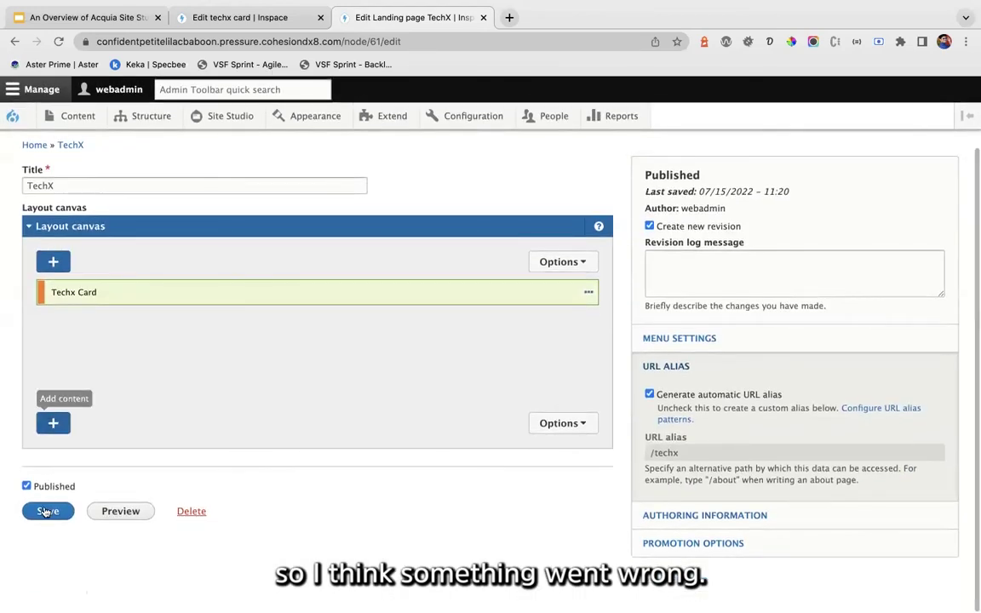
{"action": "left_click", "coordinate": [45, 512]}
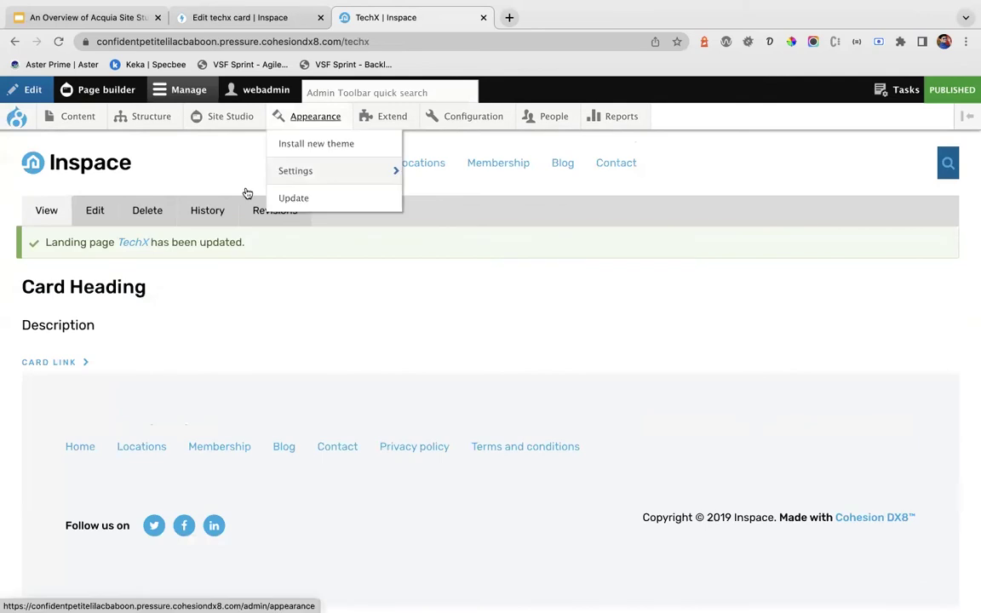
Step: Open the Techx Card for editing from the Card components category of the Site Studio components list
{"action": "mouse_move", "coordinate": [228, 120]}
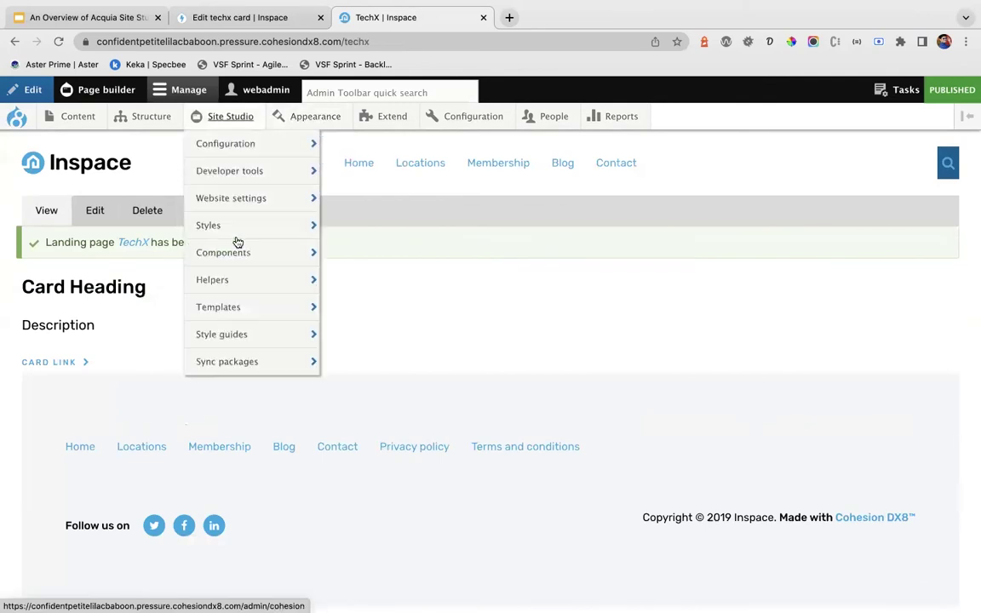
{"action": "mouse_move", "coordinate": [256, 253]}
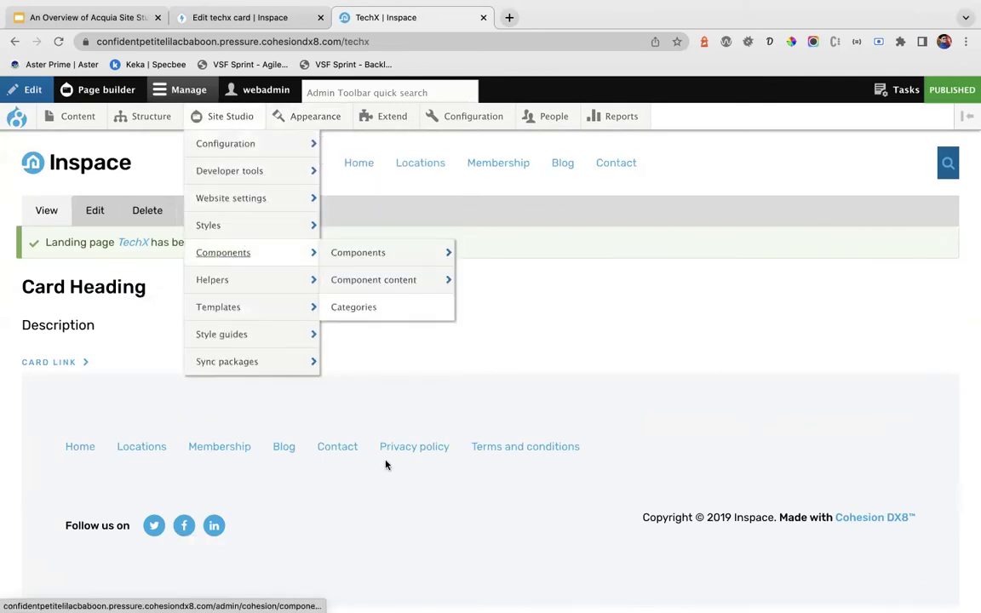
{"action": "left_click", "coordinate": [358, 252]}
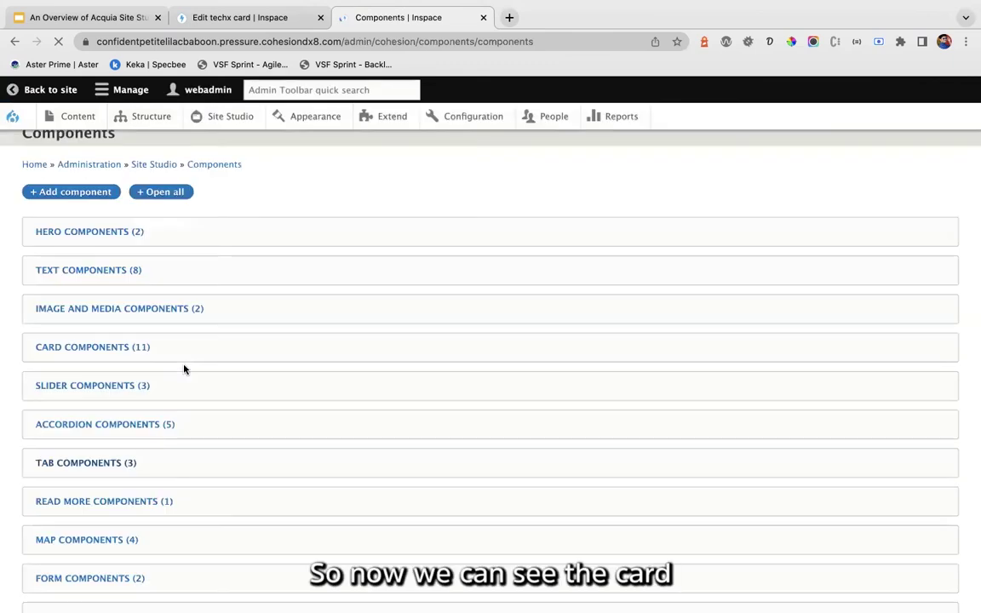
{"action": "scroll", "coordinate": [184, 369], "scroll_direction": "down", "scroll_amount": 2}
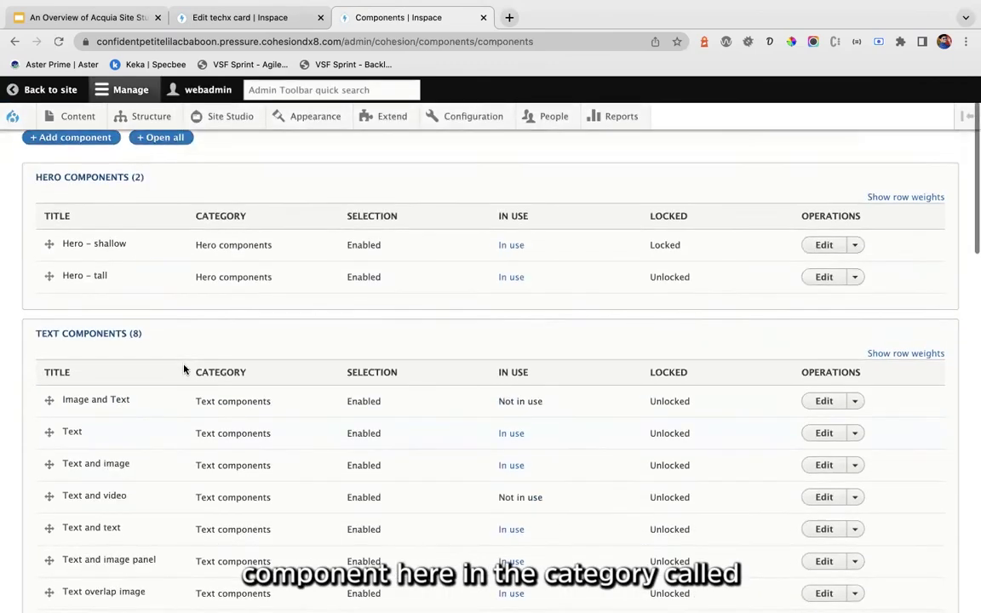
{"action": "scroll", "coordinate": [184, 369], "scroll_direction": "down", "scroll_amount": 5}
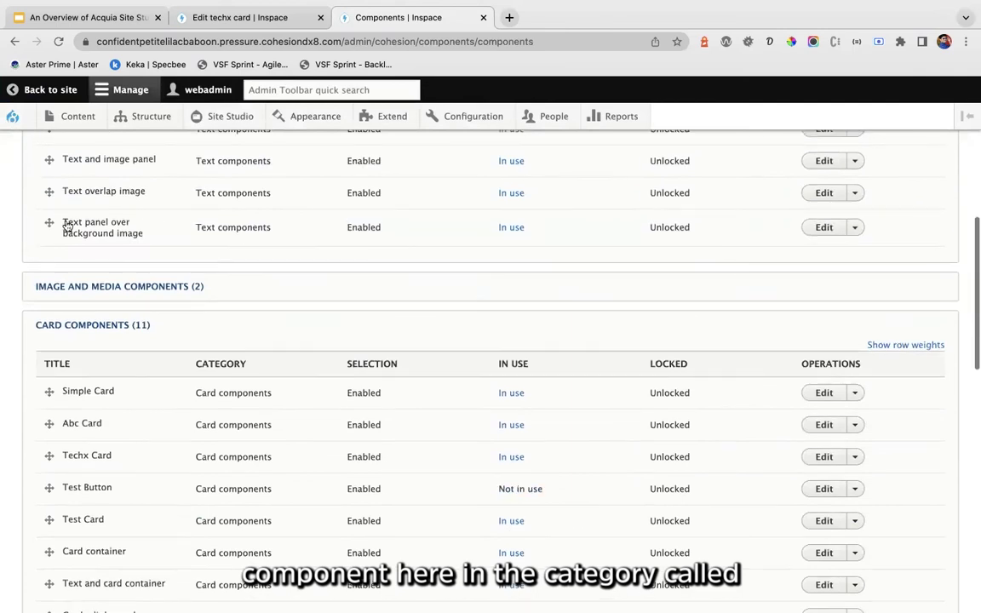
{"action": "scroll", "coordinate": [176, 414], "scroll_direction": "down", "scroll_amount": 2}
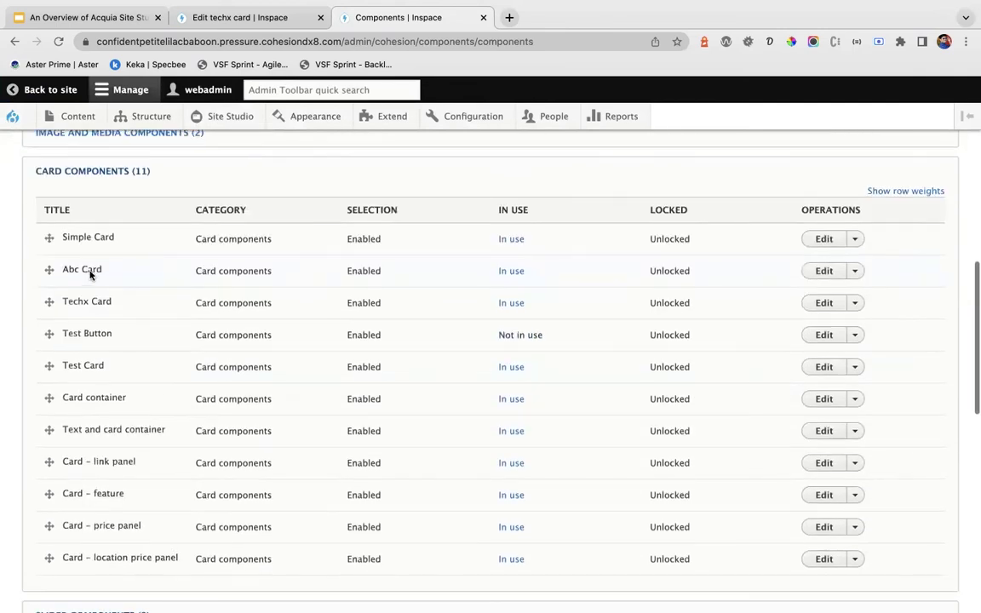
{"action": "scroll", "coordinate": [90, 273], "scroll_direction": "up", "scroll_amount": 1}
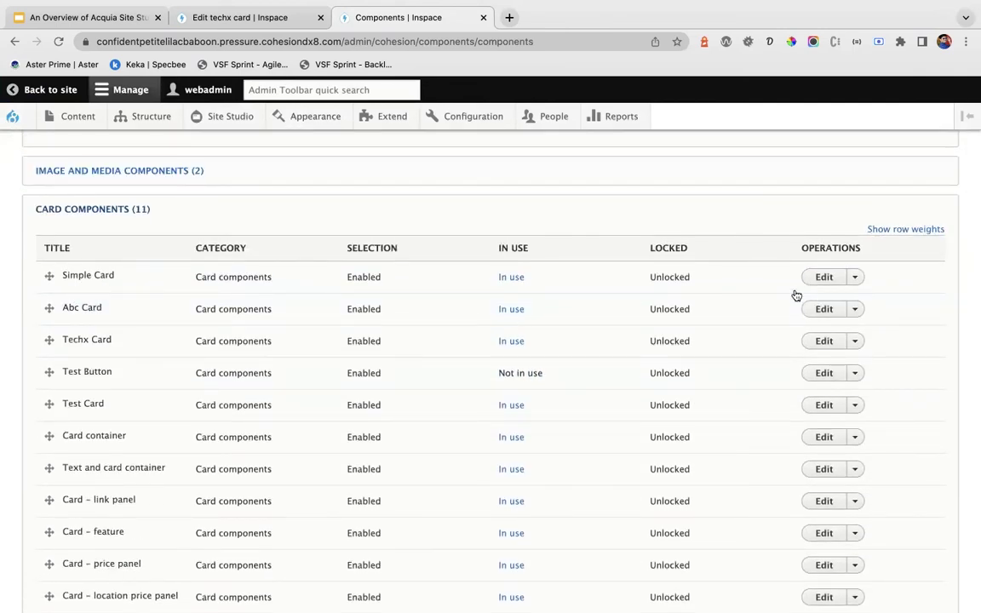
{"action": "scroll", "coordinate": [372, 368], "scroll_direction": "down", "scroll_amount": 1}
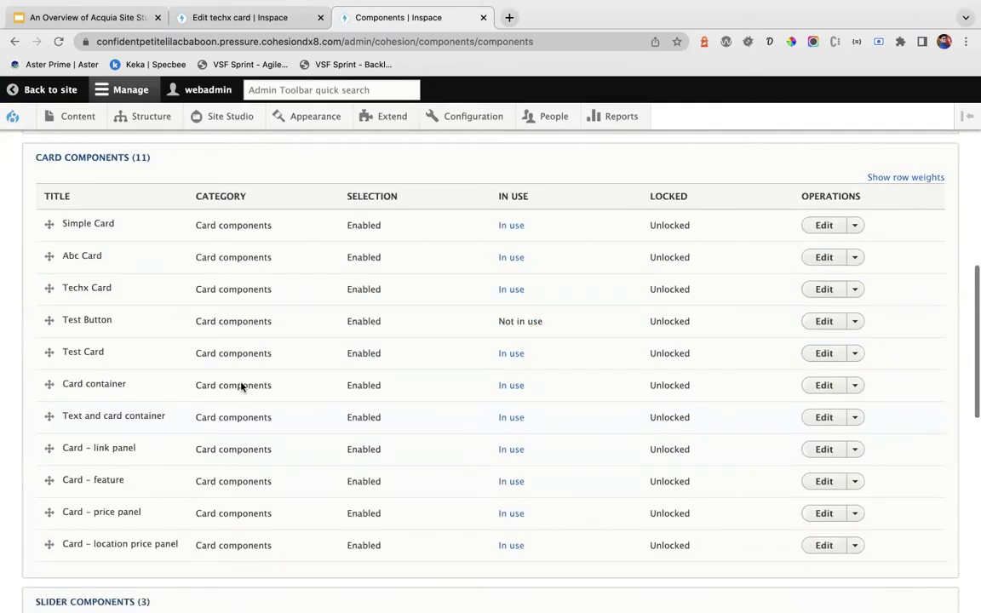
{"action": "scroll", "coordinate": [162, 426], "scroll_direction": "down", "scroll_amount": 3}
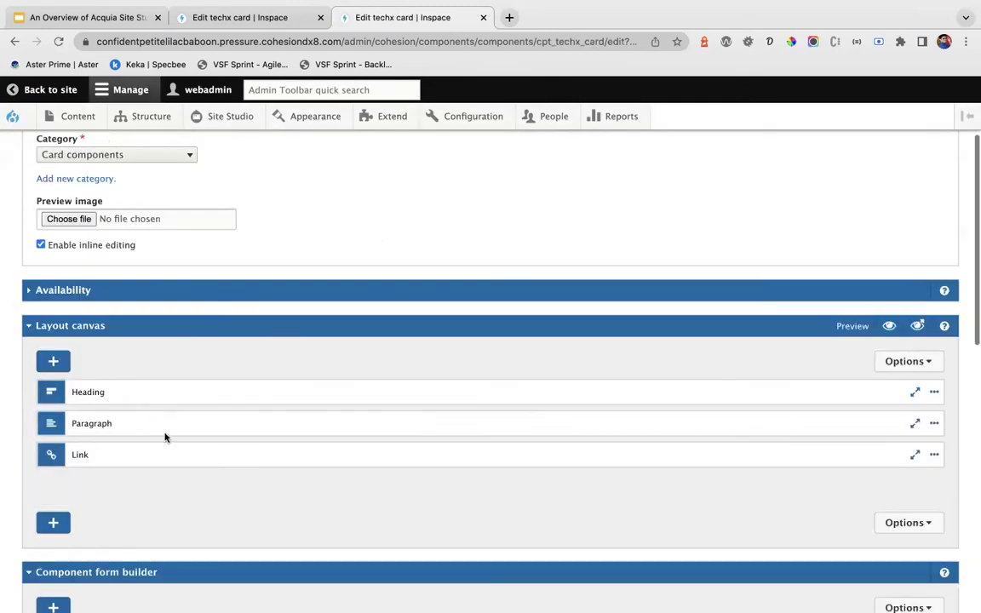
Step: Clear the Paragraph element's text in the Techx Card's layout canvas and apply its settings
{"action": "scroll", "coordinate": [165, 437], "scroll_direction": "down", "scroll_amount": 1}
{"action": "scroll", "coordinate": [409, 410], "scroll_direction": "down", "scroll_amount": 9}
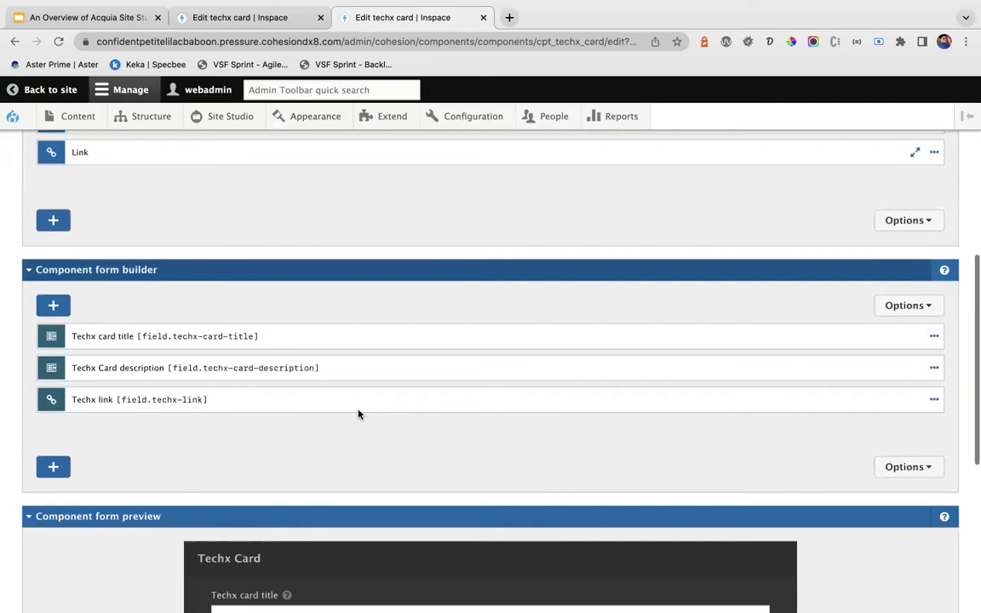
{"action": "scroll", "coordinate": [100, 243], "scroll_direction": "down", "scroll_amount": 2}
{"action": "scroll", "coordinate": [410, 337], "scroll_direction": "up", "scroll_amount": 8}
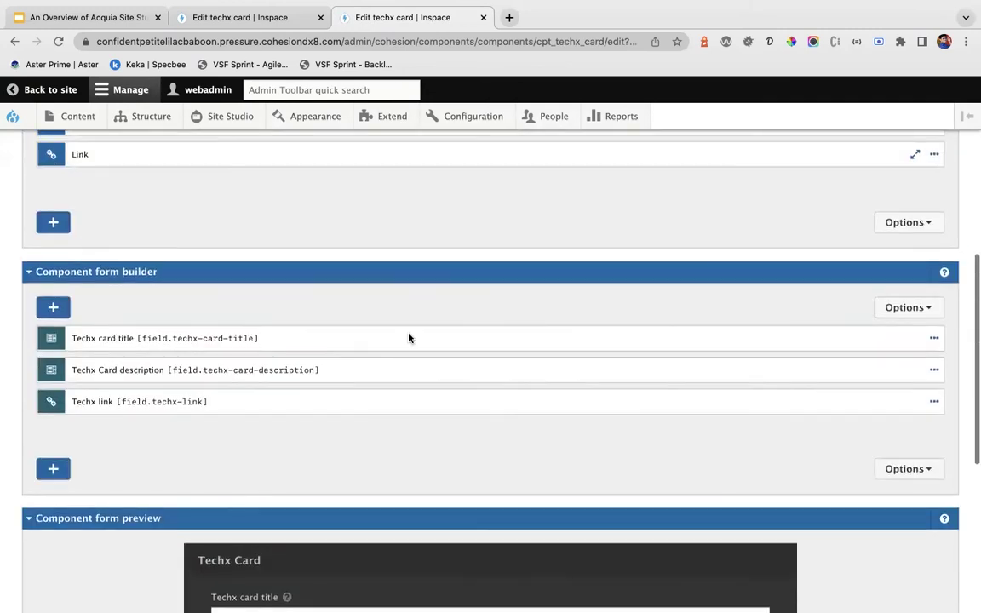
{"action": "scroll", "coordinate": [506, 255], "scroll_direction": "up", "scroll_amount": 1}
{"action": "left_click", "coordinate": [476, 250]}
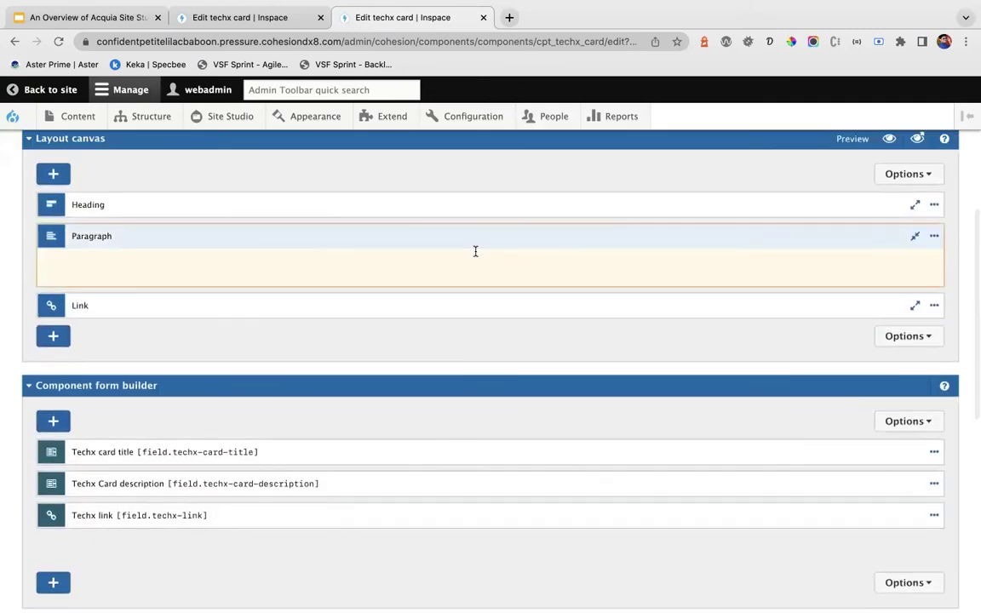
{"action": "double_click", "coordinate": [475, 250]}
{"action": "key", "text": "super+a"}
{"action": "key", "text": "BackSpace"}
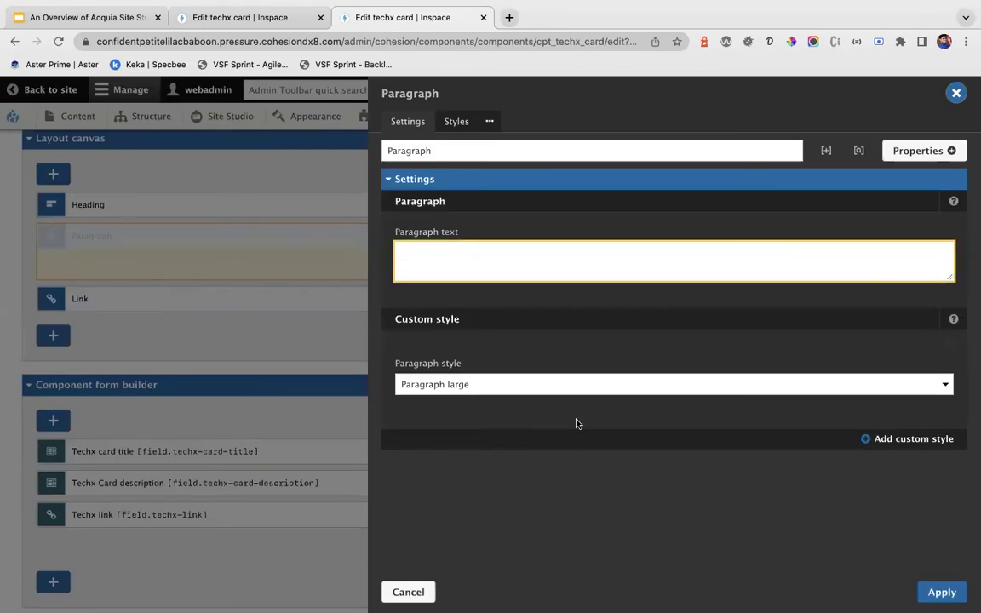
{"action": "left_click", "coordinate": [941, 592]}
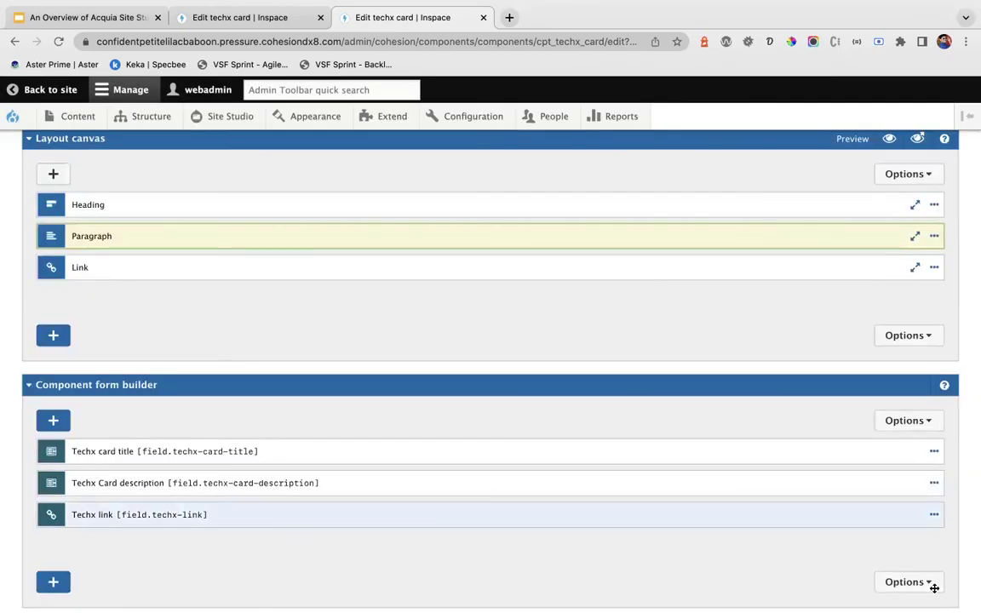
Step: Save the Techx Card component and return to the TechX landing page in the other browser tab
{"action": "scroll", "coordinate": [95, 540], "scroll_direction": "down", "scroll_amount": 10}
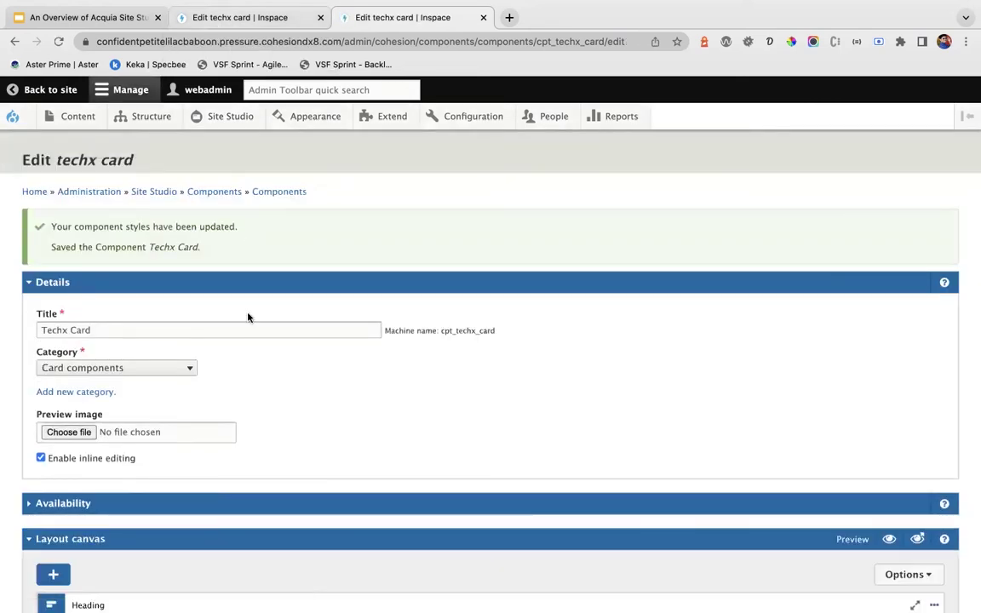
{"action": "key", "text": "ctrl+shift+Tab"}
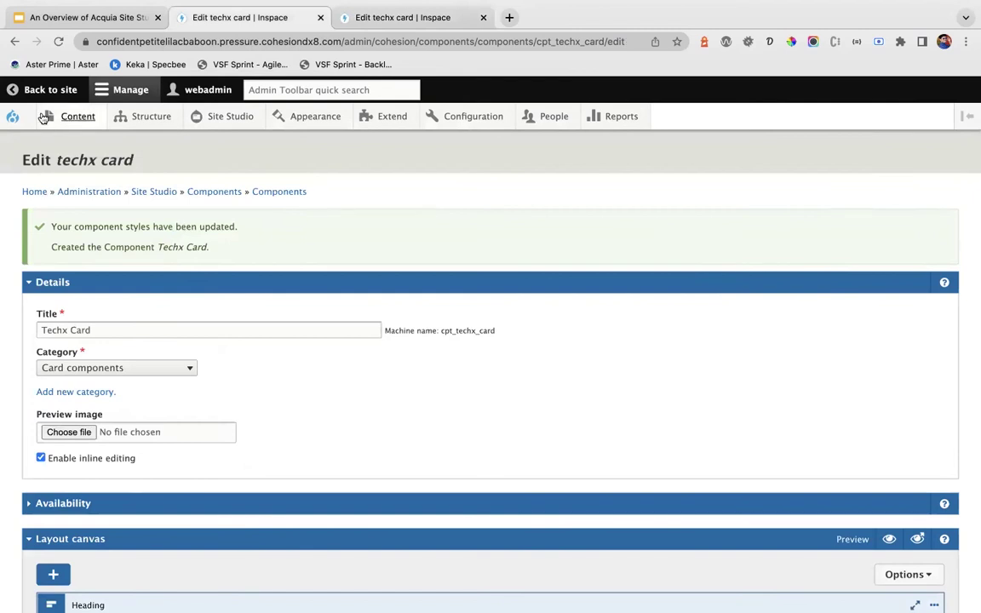
{"action": "left_click", "coordinate": [43, 117]}
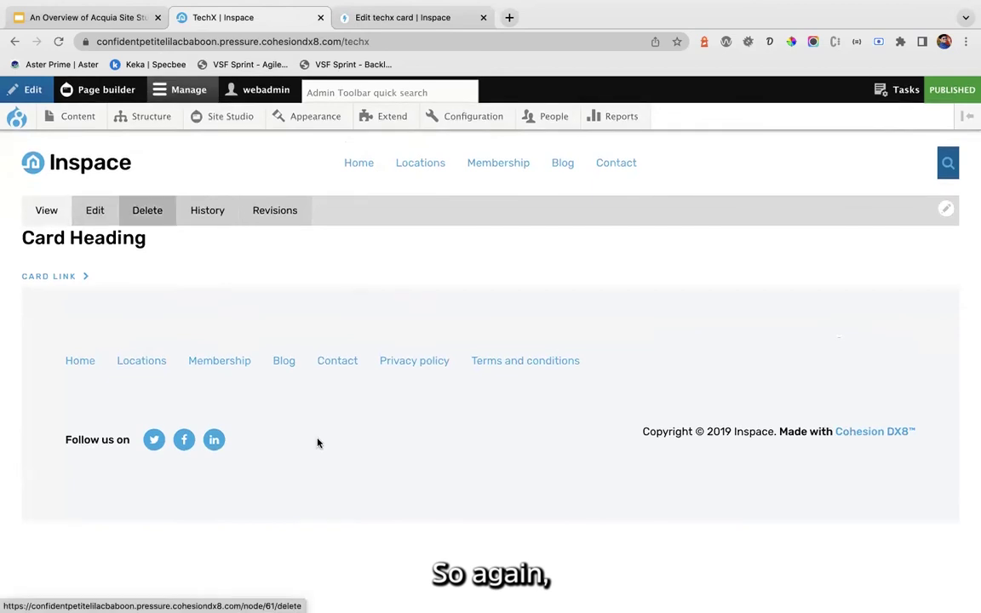
Step: Open the style settings of the Heading element in the Techx Card's layout canvas
{"action": "key", "text": "ctrl+Tab"}
{"action": "scroll", "coordinate": [116, 284], "scroll_direction": "down", "scroll_amount": 5}
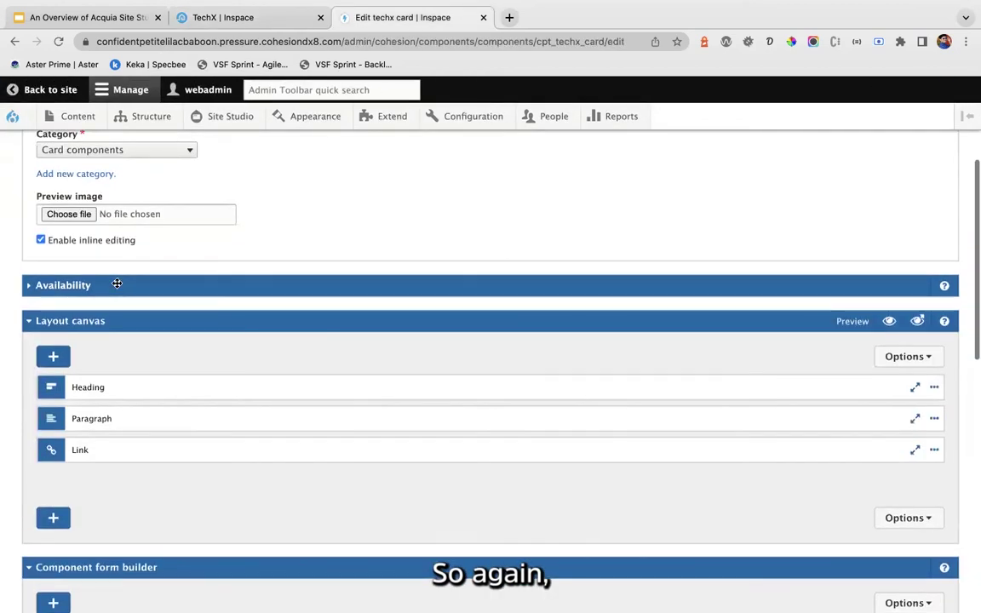
{"action": "scroll", "coordinate": [517, 368], "scroll_direction": "up", "scroll_amount": 2}
{"action": "scroll", "coordinate": [672, 149], "scroll_direction": "down", "scroll_amount": 3}
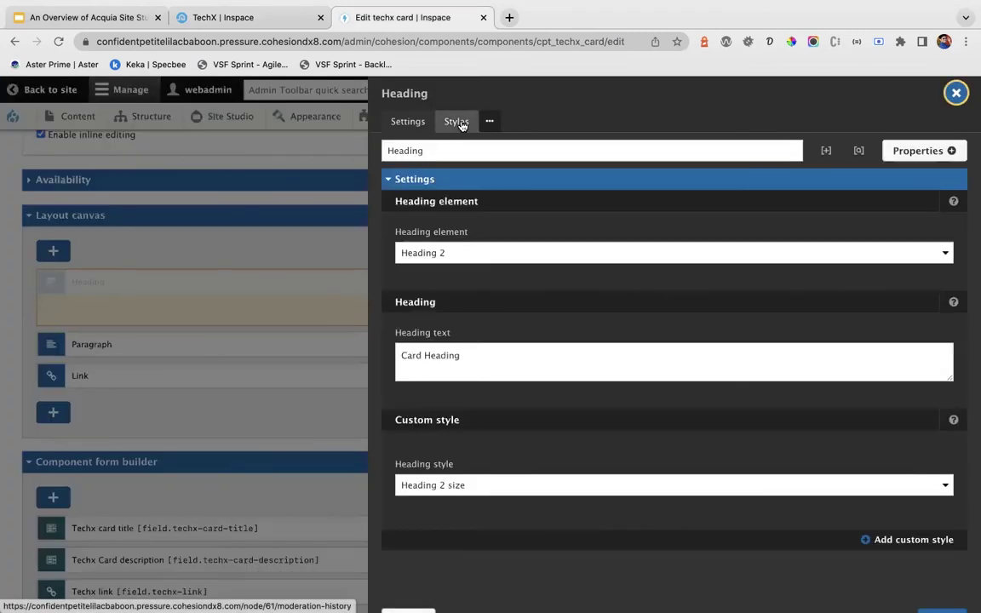
{"action": "left_click", "coordinate": [460, 124]}
{"action": "left_click", "coordinate": [917, 182]}
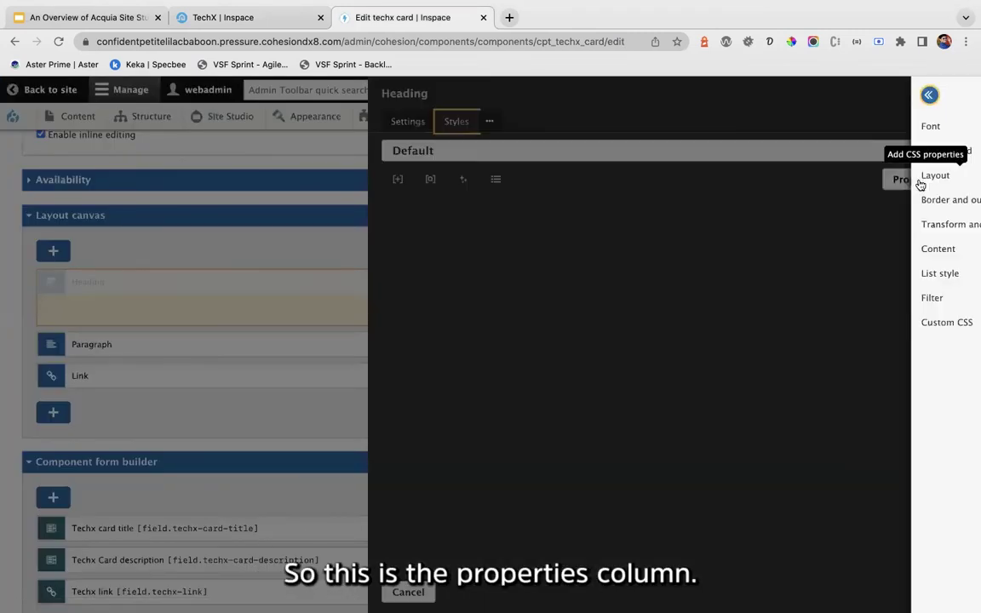
{"action": "left_click", "coordinate": [962, 195]}
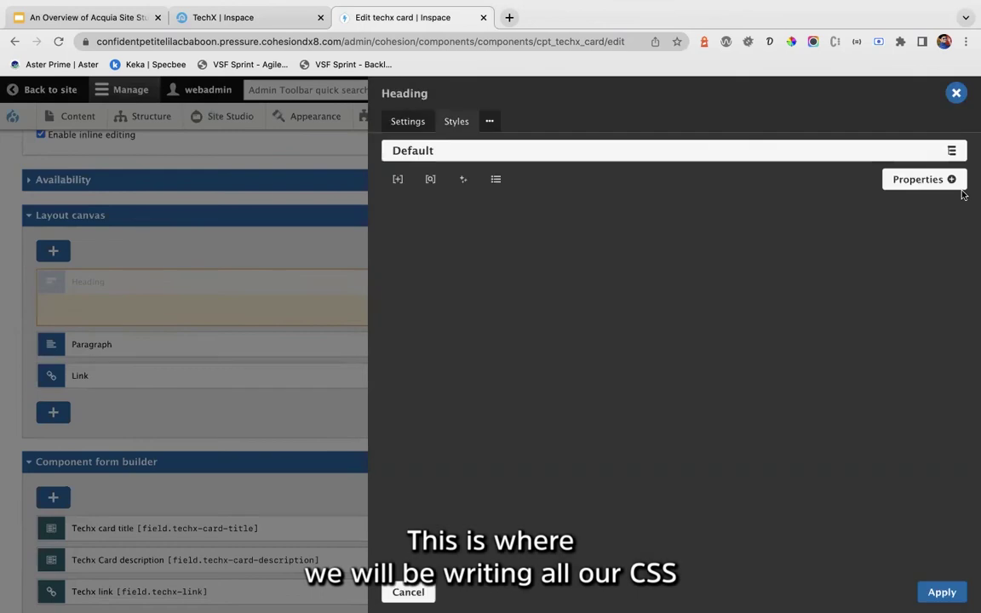
Step: Add the Font and color property to the Heading element's default styles
{"action": "left_click", "coordinate": [926, 180]}
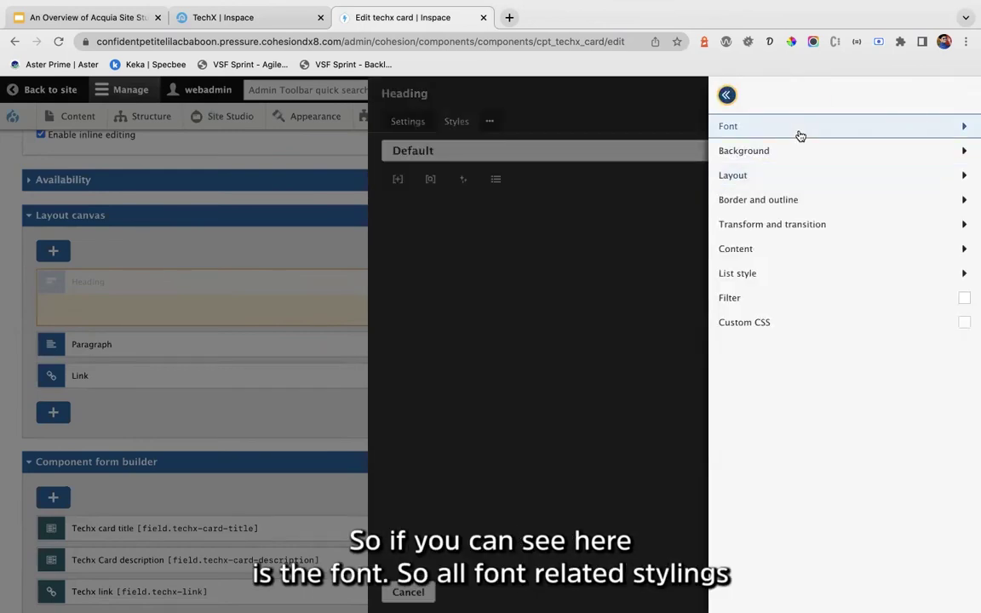
{"action": "left_click", "coordinate": [799, 133]}
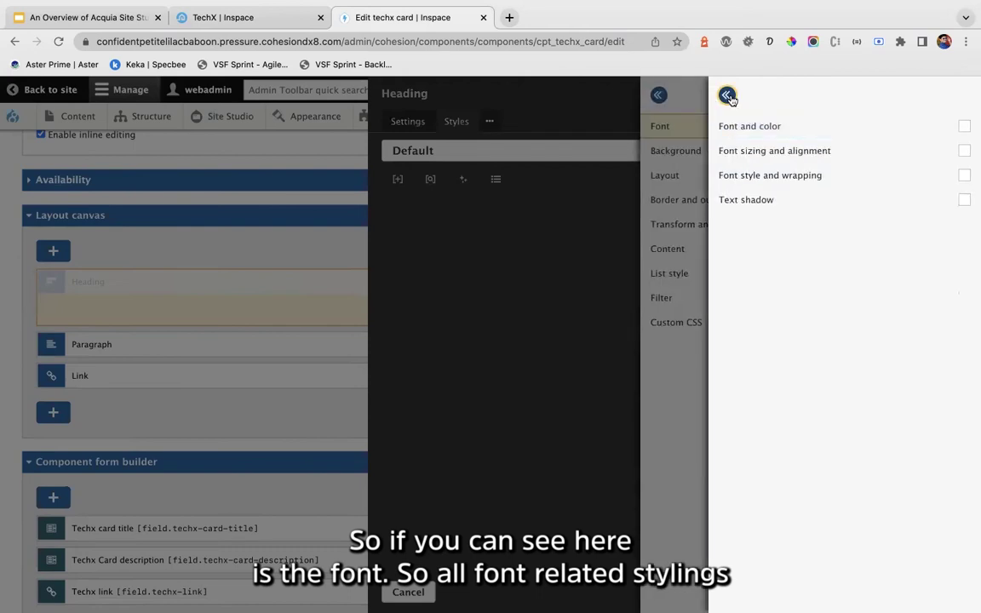
{"action": "left_click", "coordinate": [811, 127]}
{"action": "left_click", "coordinate": [506, 282]}
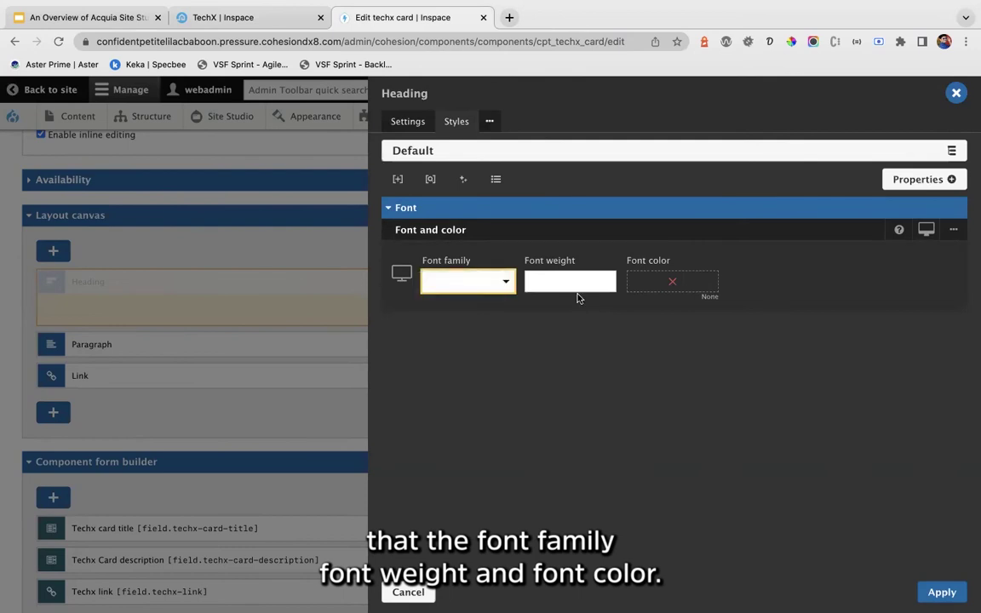
Step: Set the Heading's font color to the light blue palette color #28a9e0
{"action": "left_click", "coordinate": [682, 289]}
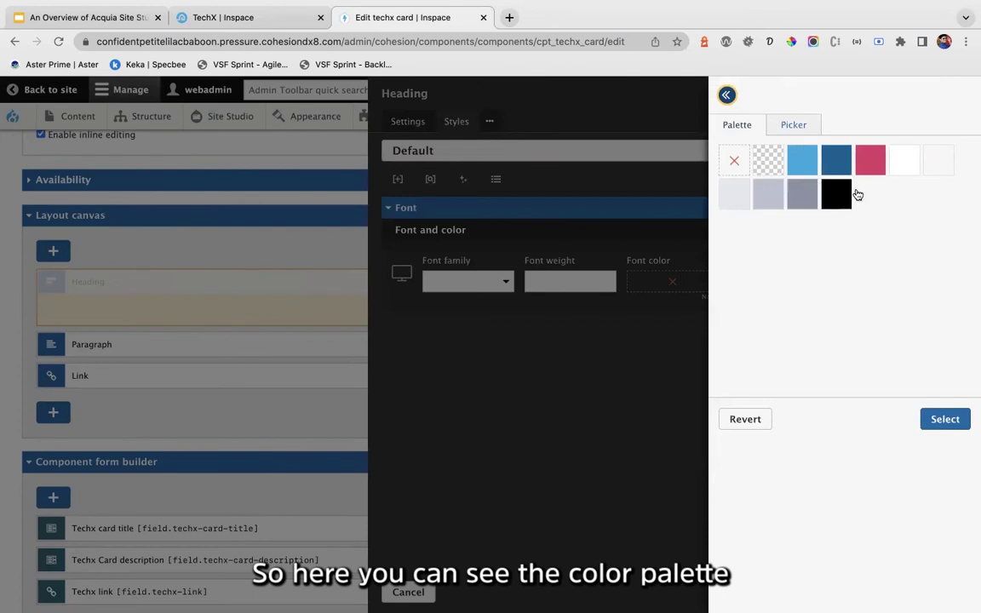
{"action": "left_click", "coordinate": [795, 124]}
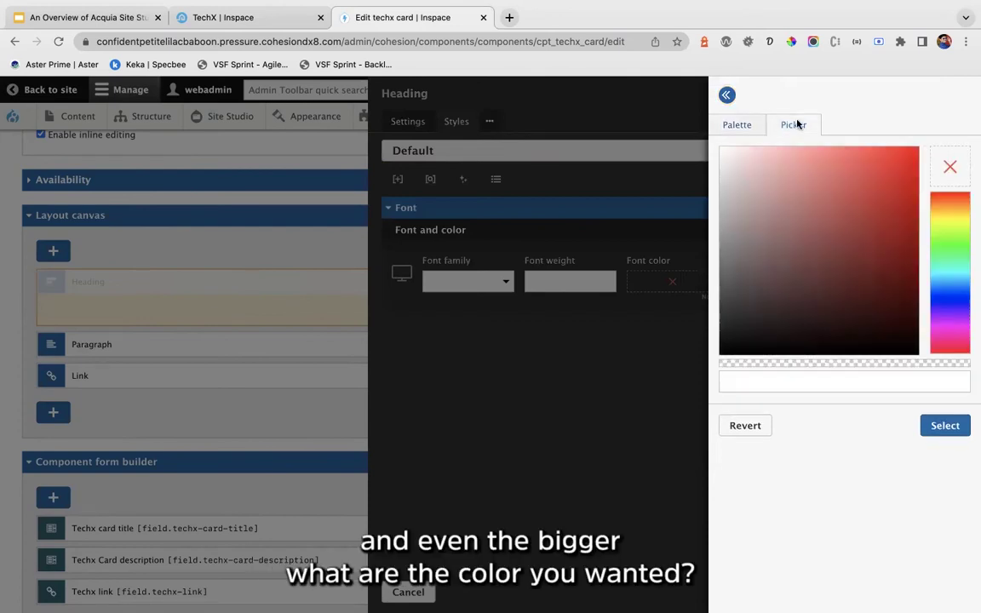
{"action": "left_click", "coordinate": [742, 125]}
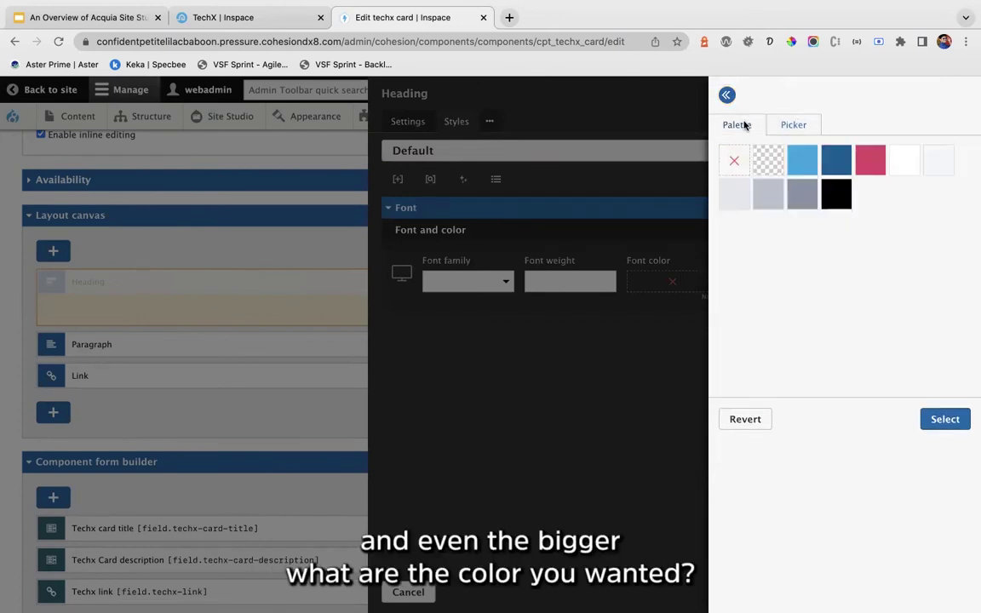
{"action": "left_click", "coordinate": [806, 160]}
{"action": "left_click", "coordinate": [943, 417]}
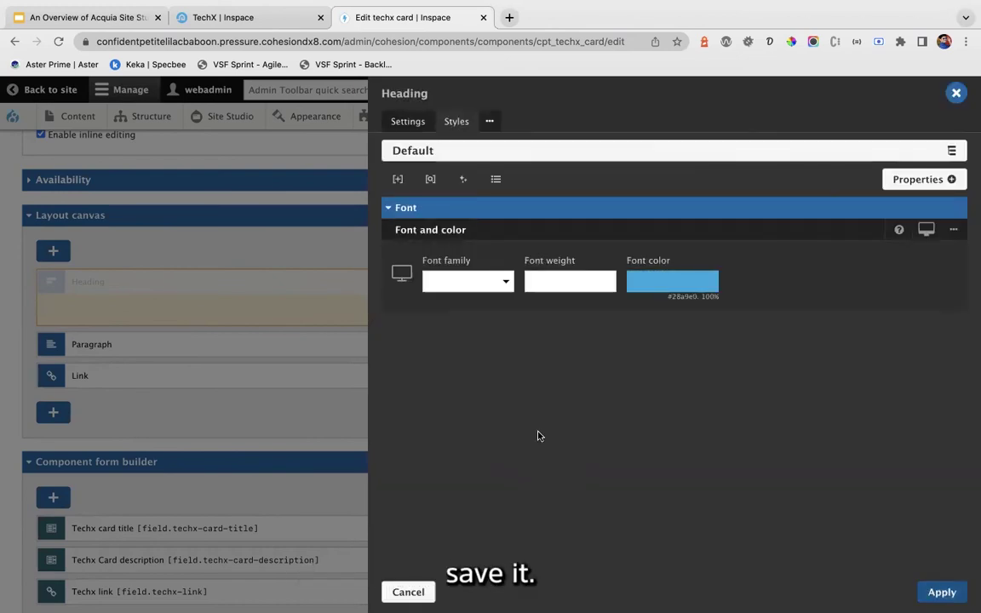
Step: Apply the Heading's styles, save the Techx Card component and reload the TechX page to check the heading
{"action": "left_click", "coordinate": [317, 510]}
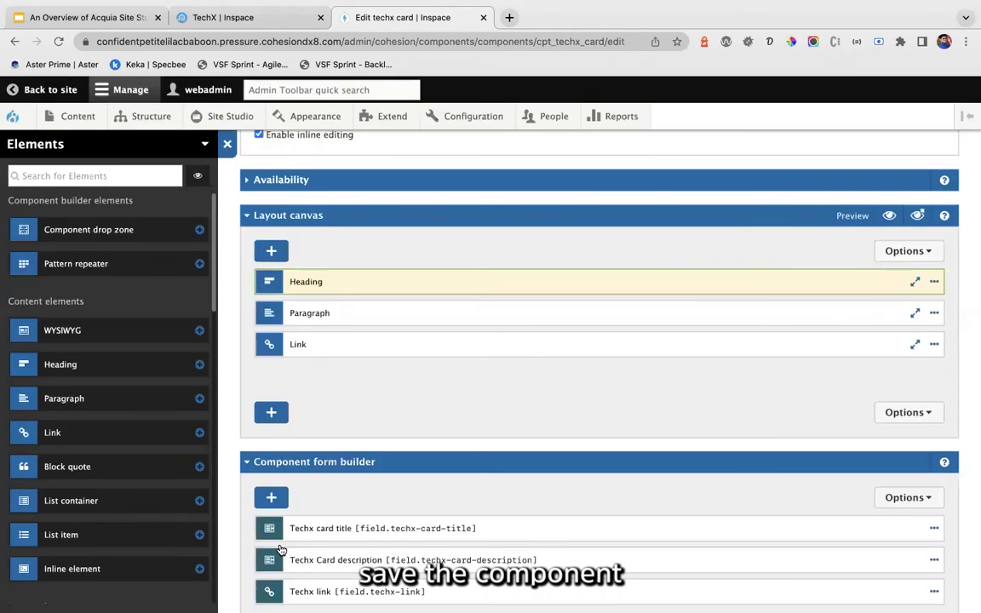
{"action": "scroll", "coordinate": [324, 370], "scroll_direction": "down", "scroll_amount": 10}
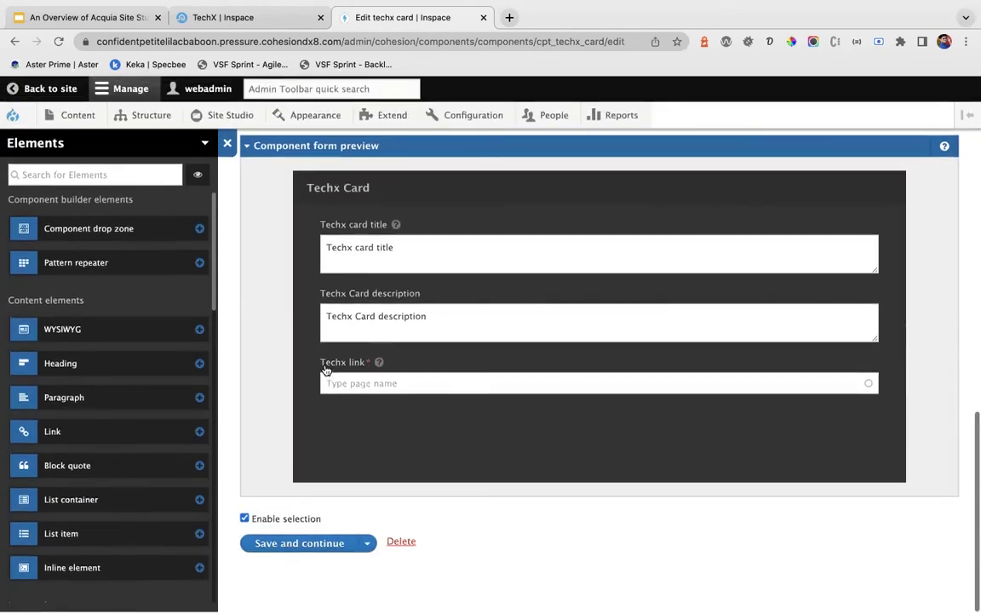
{"action": "key", "text": "ctrl+shift+Tab"}
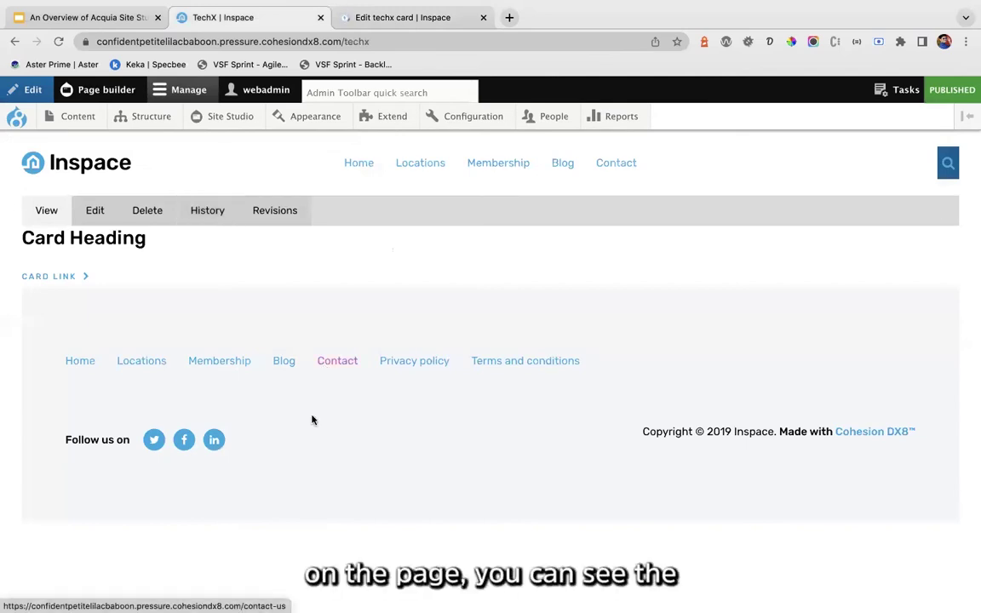
{"action": "key", "text": "super+r"}
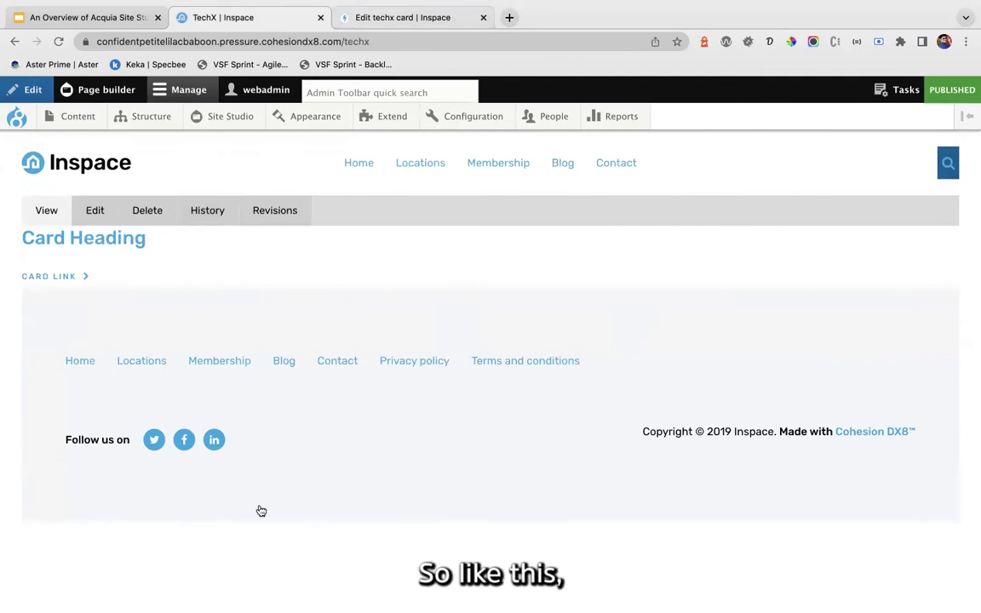
Step: Return to the Techx Card component and reopen the Heading element's styles from the layout canvas
{"action": "key", "text": "ctrl+Tab"}
{"action": "scroll", "coordinate": [217, 390], "scroll_direction": "down", "scroll_amount": 5}
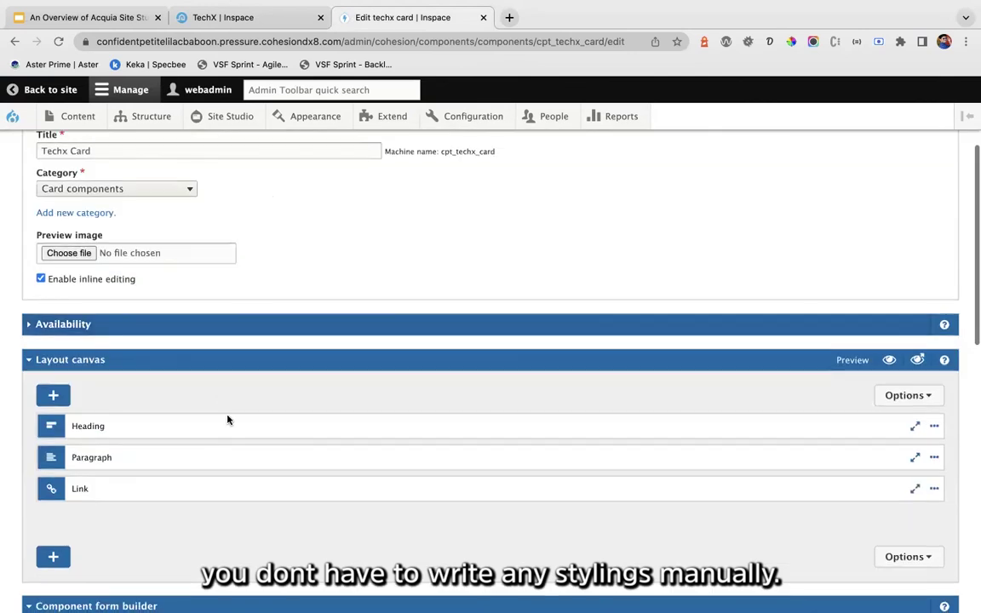
{"action": "scroll", "coordinate": [228, 419], "scroll_direction": "down", "scroll_amount": 4}
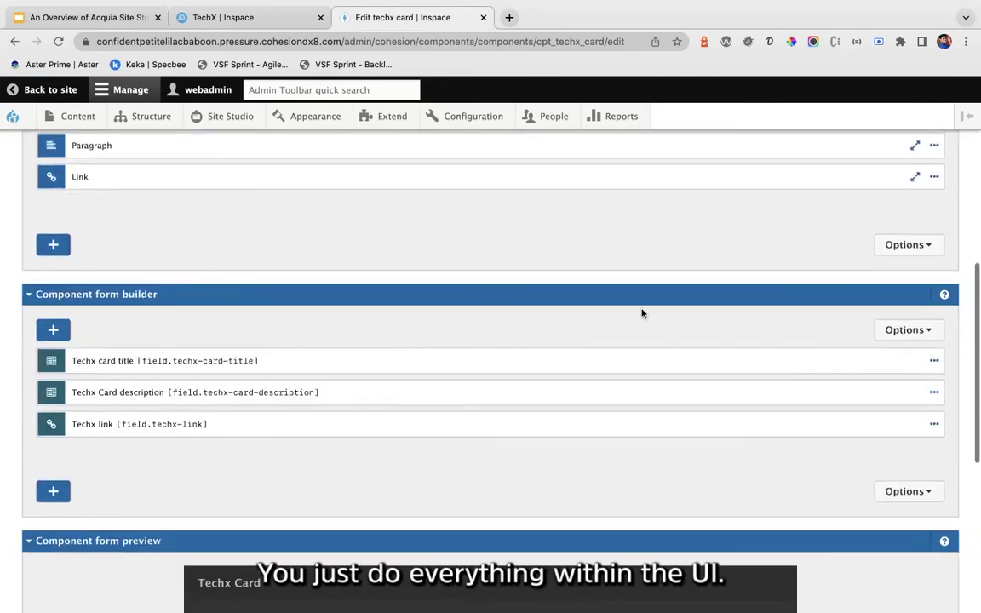
{"action": "scroll", "coordinate": [642, 314], "scroll_direction": "up", "scroll_amount": 2}
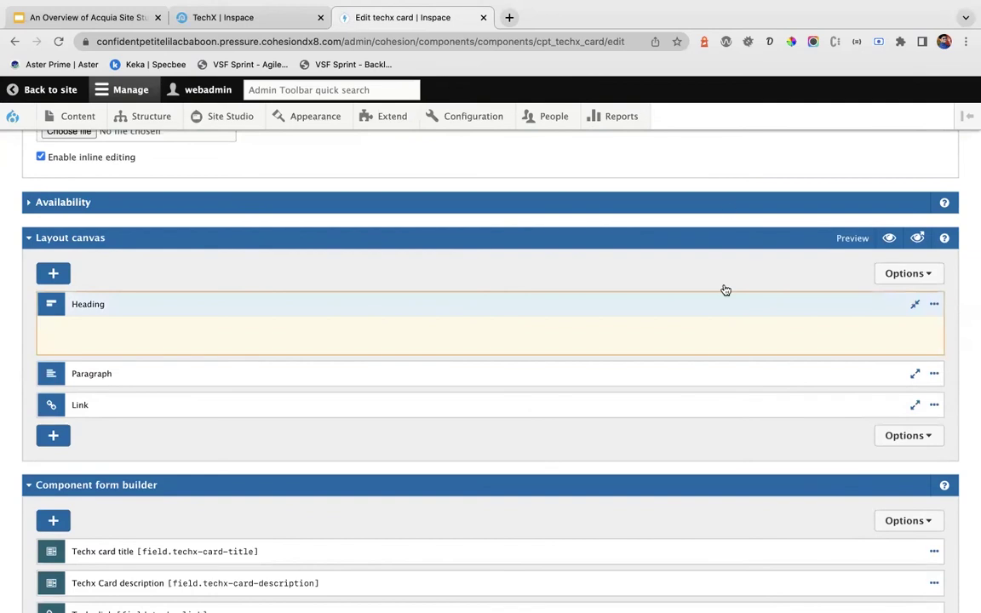
{"action": "double_click", "coordinate": [725, 294]}
{"action": "left_click", "coordinate": [456, 121]}
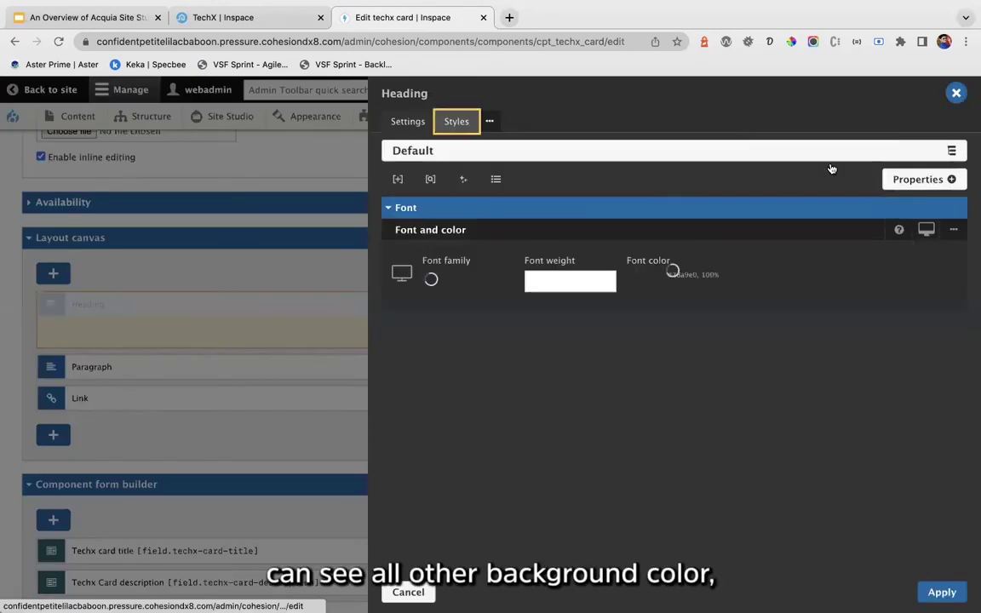
Step: Add the Background color property to the Heading's styles and set it to the pink Color 4, #d83269
{"action": "left_click", "coordinate": [878, 152]}
{"action": "left_click", "coordinate": [744, 151]}
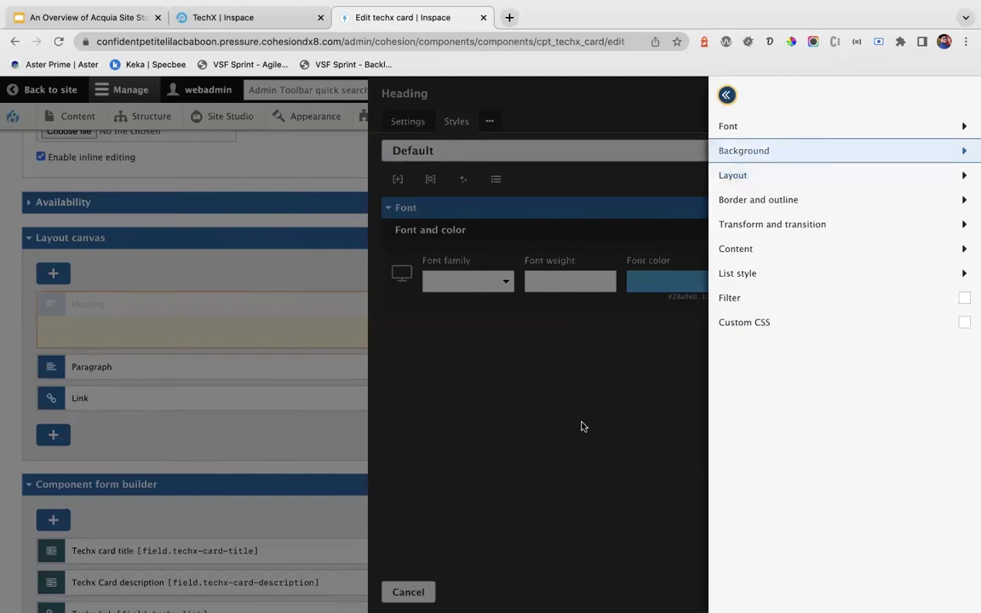
{"action": "left_click", "coordinate": [464, 409]}
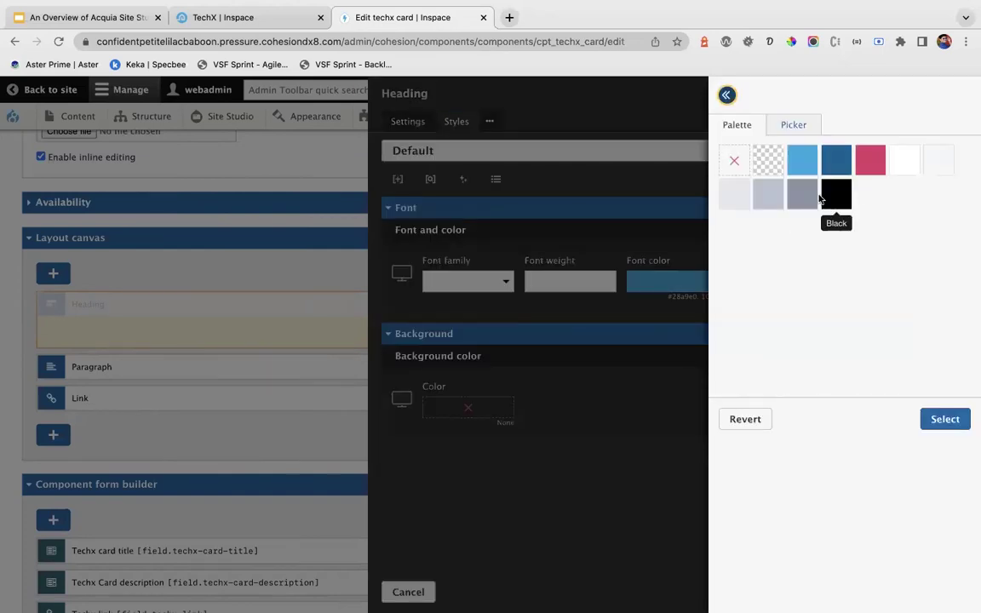
{"action": "left_click", "coordinate": [871, 160]}
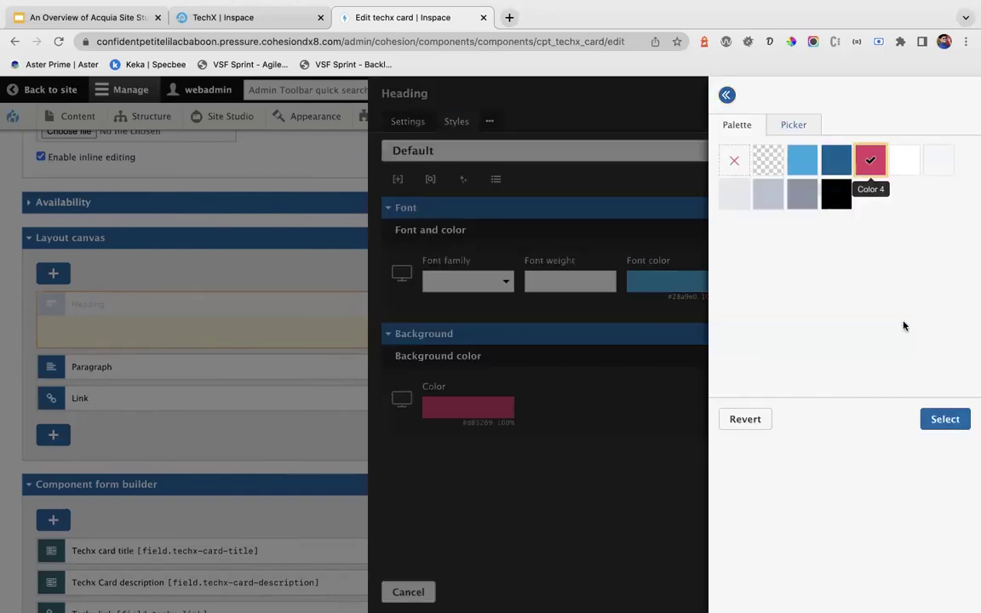
{"action": "left_click", "coordinate": [942, 421]}
Step: Review the Layout style properties available for the Heading and apply its style settings
{"action": "left_click", "coordinate": [921, 177]}
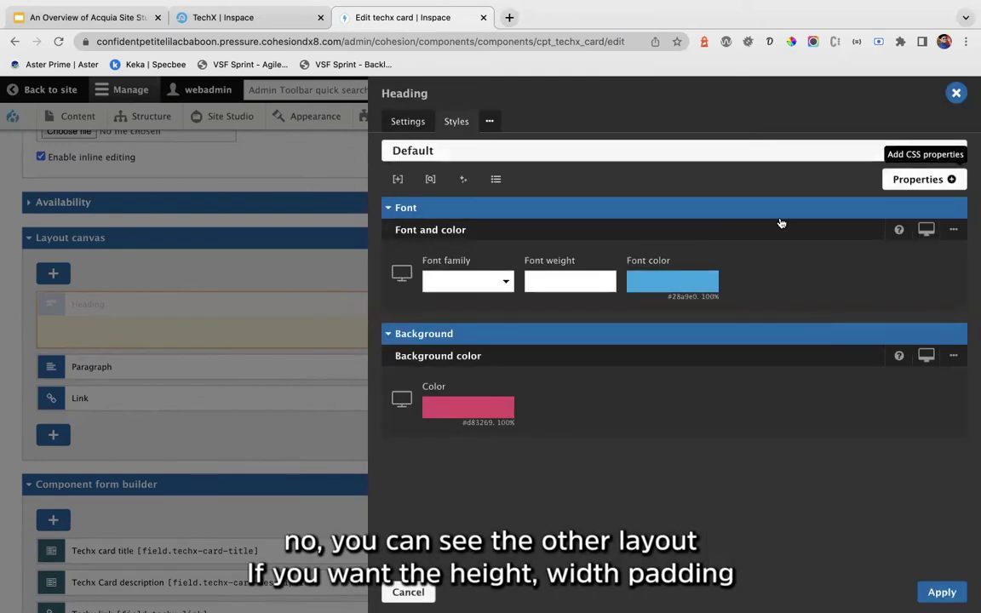
{"action": "left_click", "coordinate": [799, 176]}
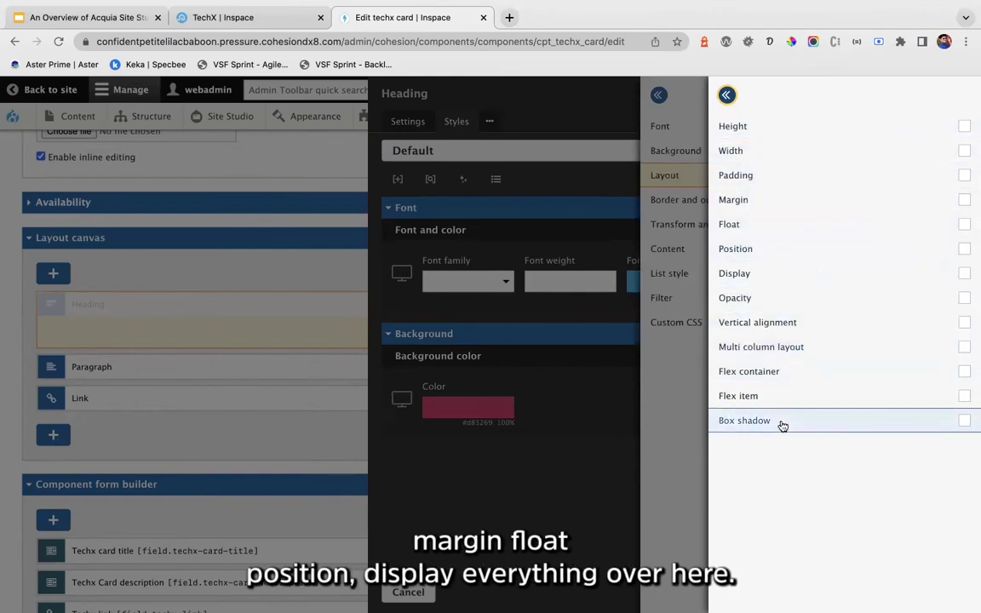
{"action": "left_click", "coordinate": [727, 96]}
{"action": "left_click", "coordinate": [675, 267]}
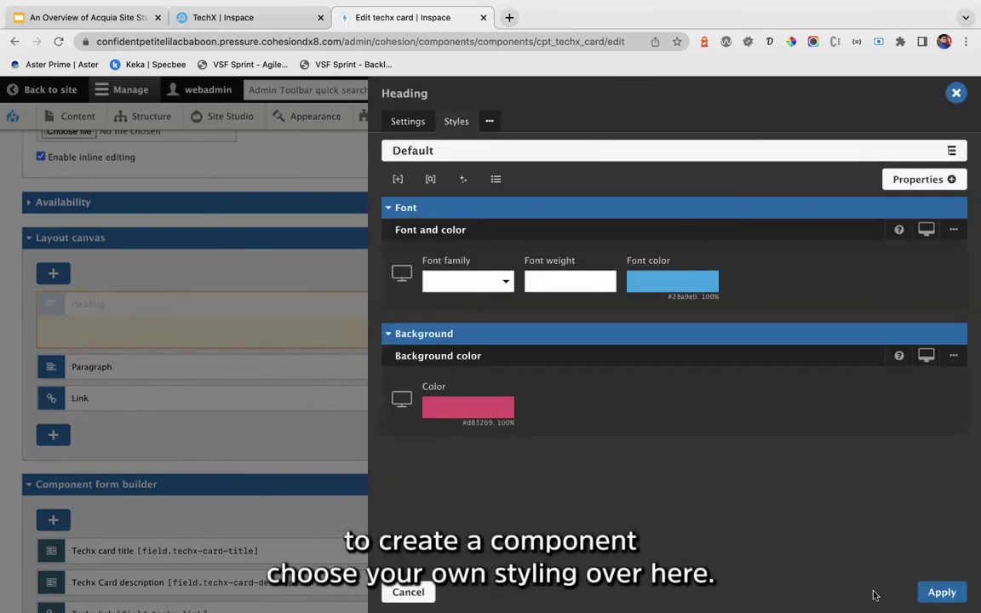
{"action": "left_click", "coordinate": [937, 593]}
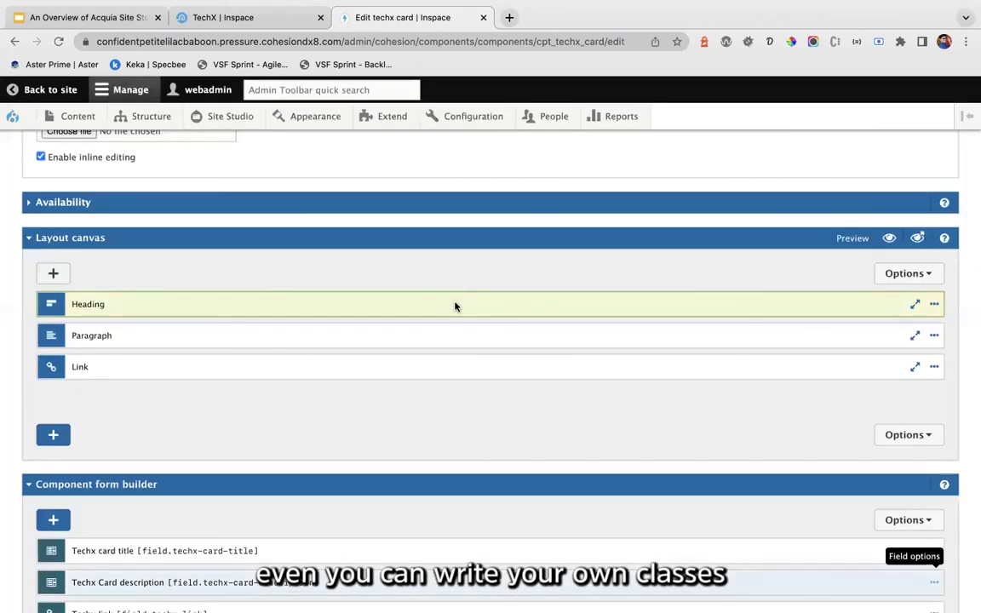
Step: Reopen the Heading's styles and add the Custom CSS property with its empty CSS property and value fields
{"action": "left_click", "coordinate": [456, 306]}
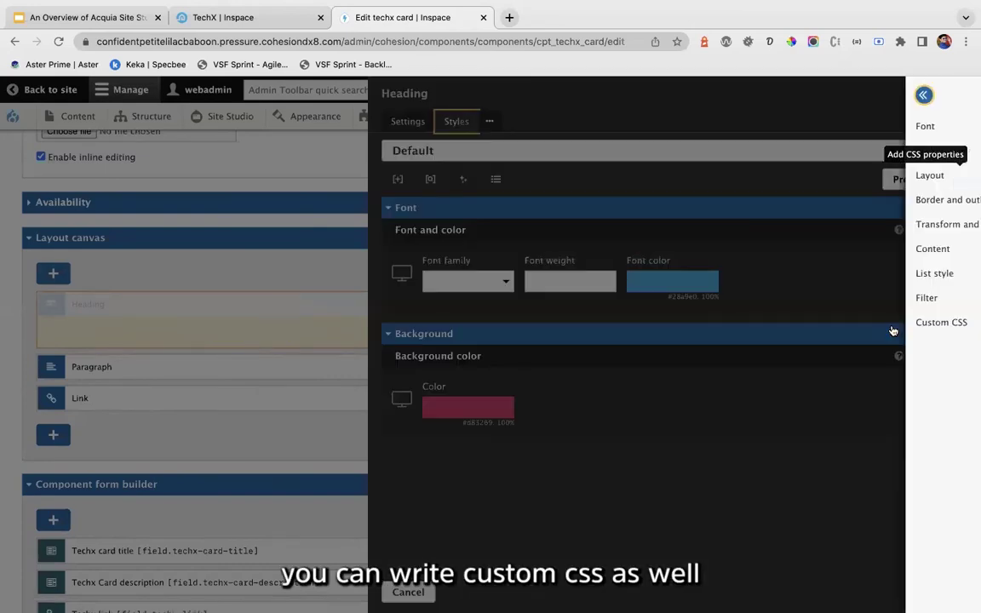
{"action": "left_click", "coordinate": [891, 328]}
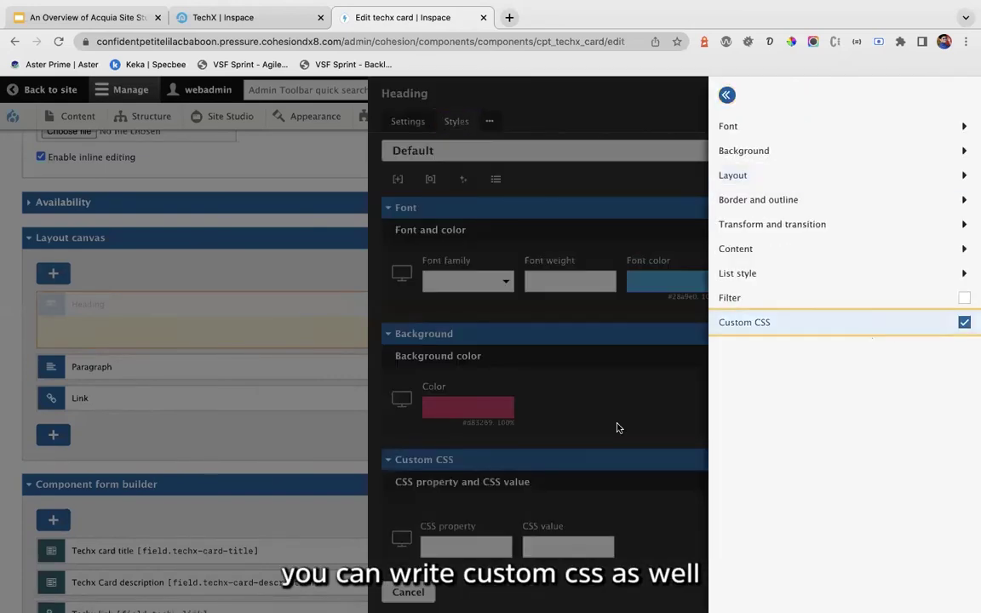
{"action": "left_click", "coordinate": [439, 548]}
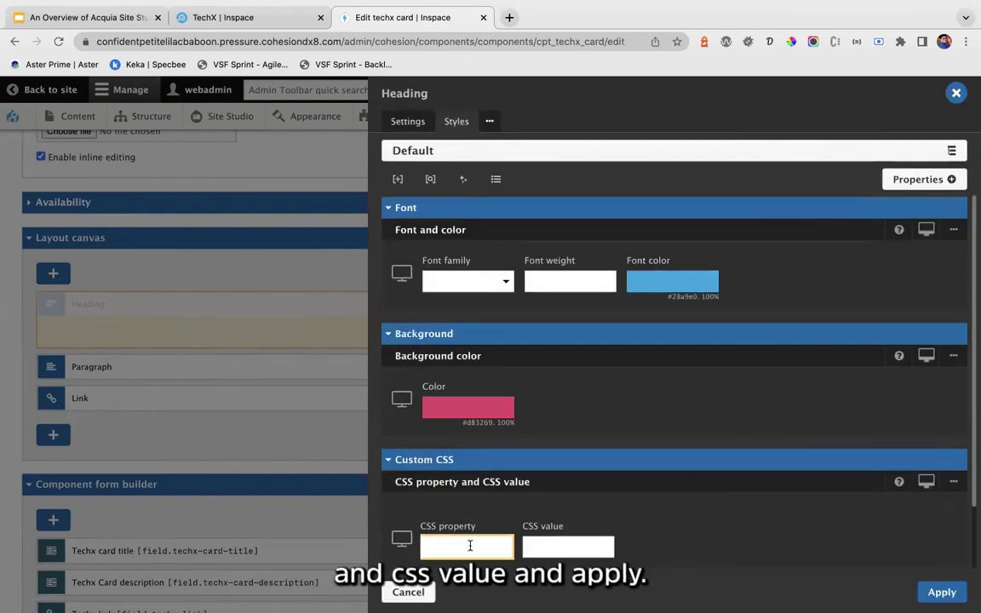
{"action": "left_click", "coordinate": [563, 549]}
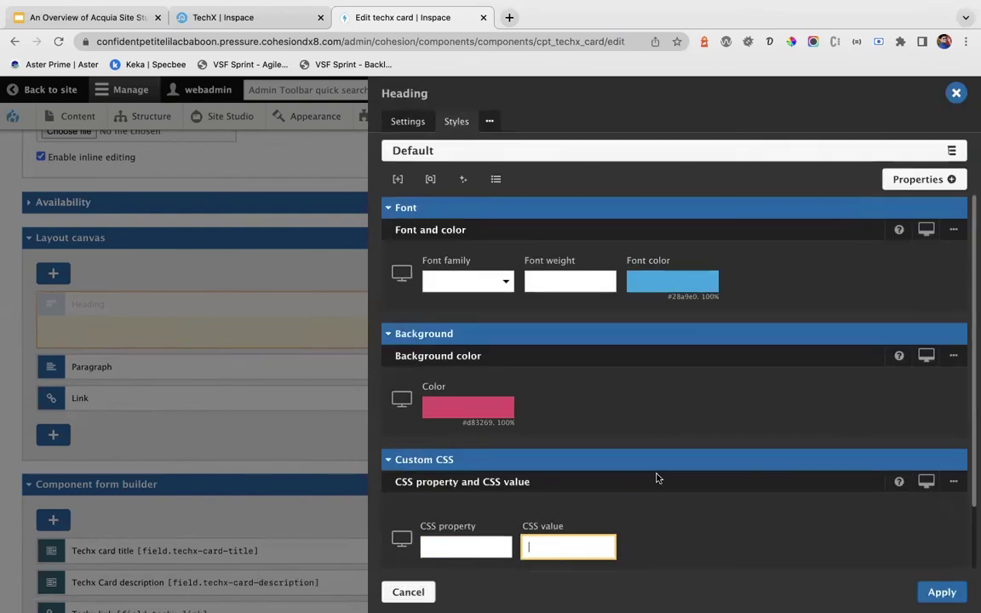
Step: Add the mobile breakpoint to the Heading's Font and color styles
{"action": "scroll", "coordinate": [696, 404], "scroll_direction": "down", "scroll_amount": 1}
{"action": "scroll", "coordinate": [695, 405], "scroll_direction": "up", "scroll_amount": 1}
{"action": "left_click", "coordinate": [927, 229]}
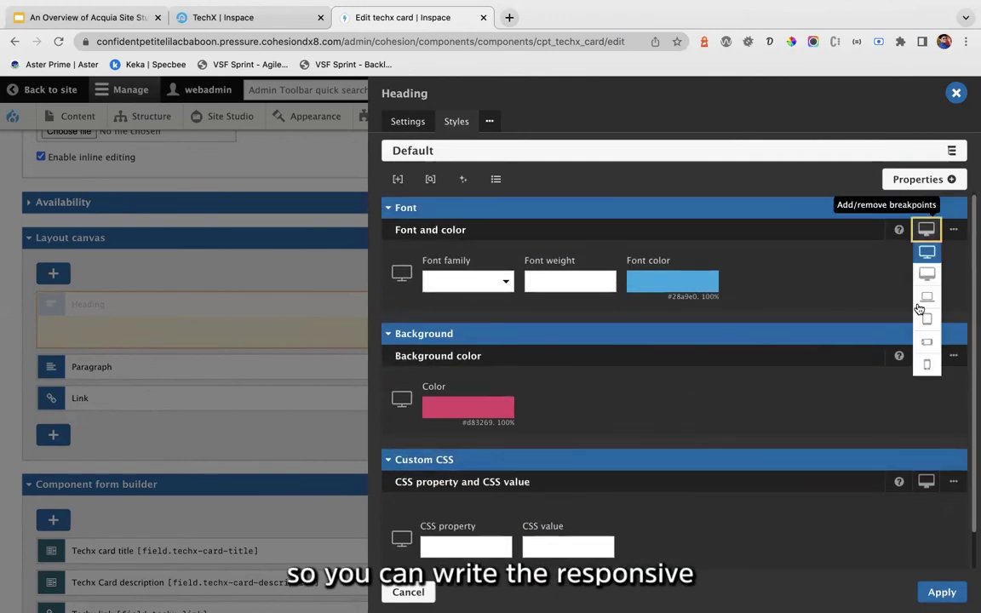
{"action": "left_click", "coordinate": [927, 364]}
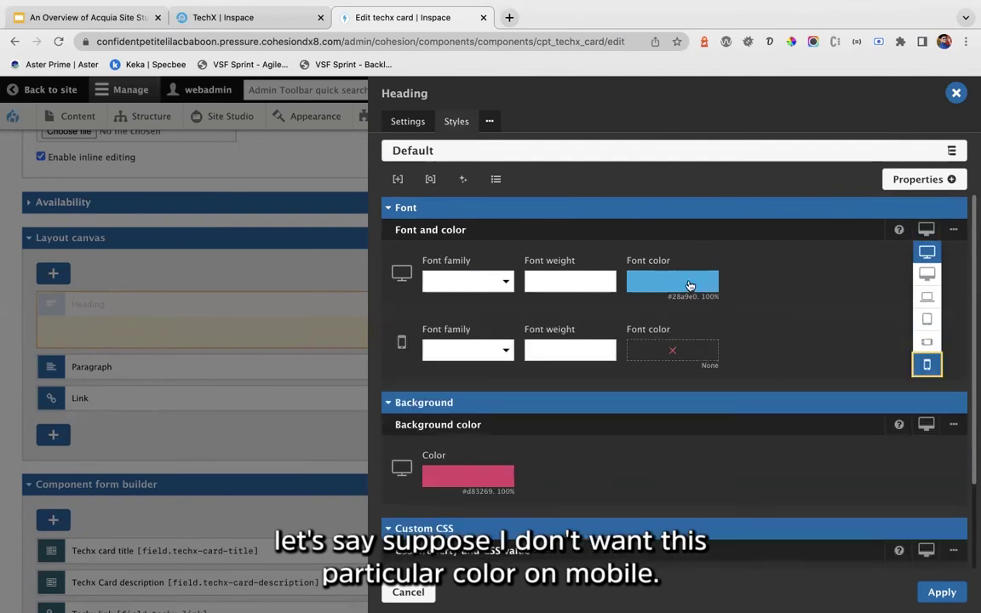
Step: Set the Heading's mobile breakpoint font color to the palette's Gray, #8a92a3
{"action": "left_click", "coordinate": [658, 351]}
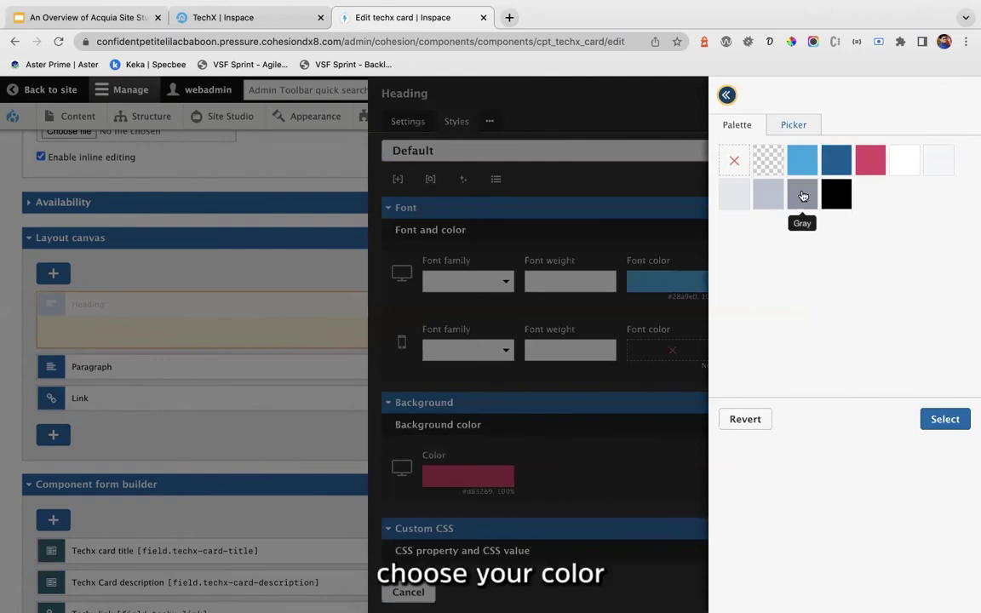
{"action": "left_click", "coordinate": [803, 195]}
{"action": "left_click", "coordinate": [942, 418]}
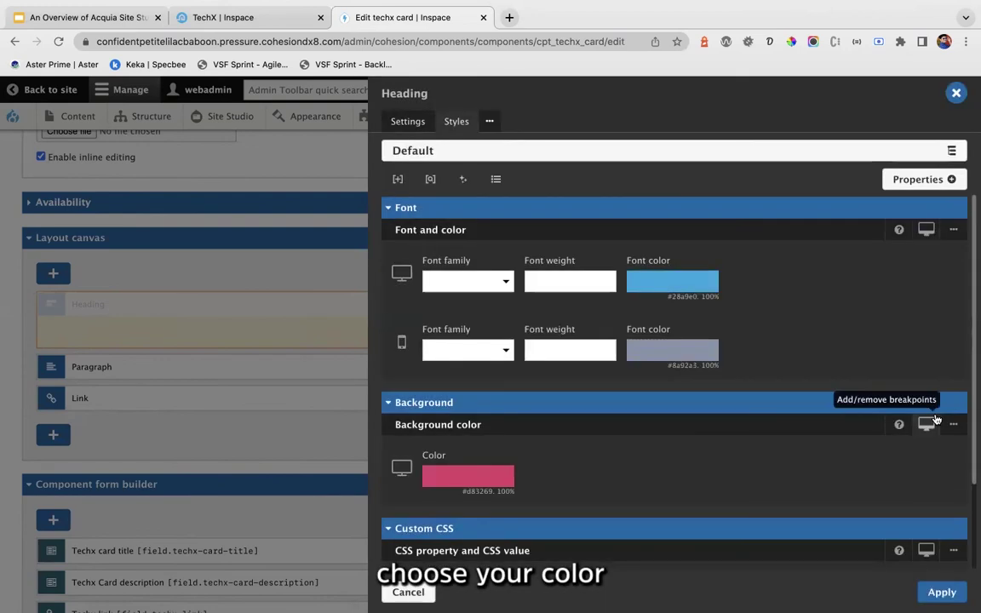
Step: Apply the Heading's style changes and save the Techx Card component
{"action": "scroll", "coordinate": [937, 494], "scroll_direction": "down", "scroll_amount": 2}
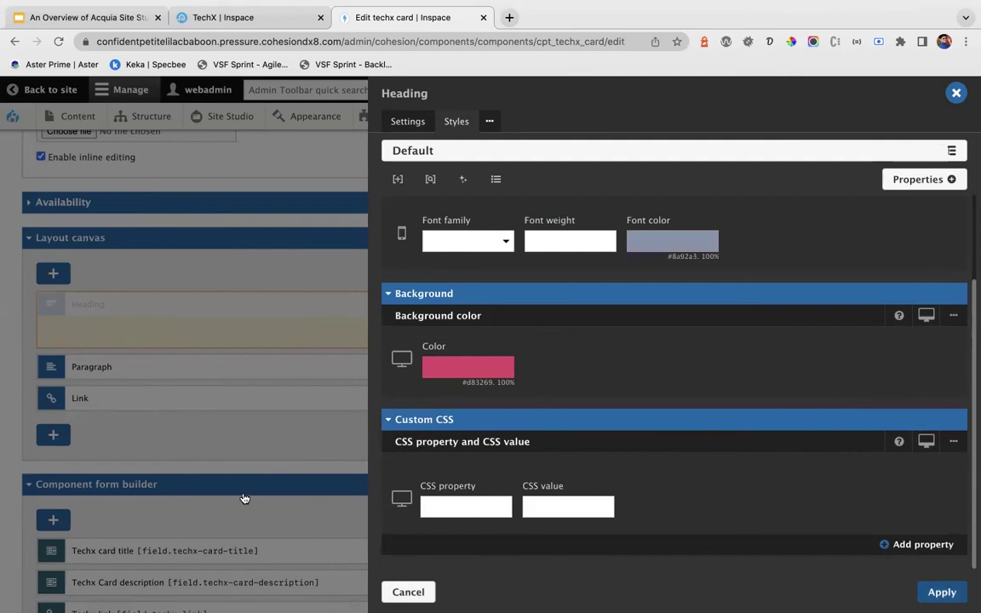
{"action": "left_click", "coordinate": [86, 541]}
{"action": "scroll", "coordinate": [256, 108], "scroll_direction": "down", "scroll_amount": 2}
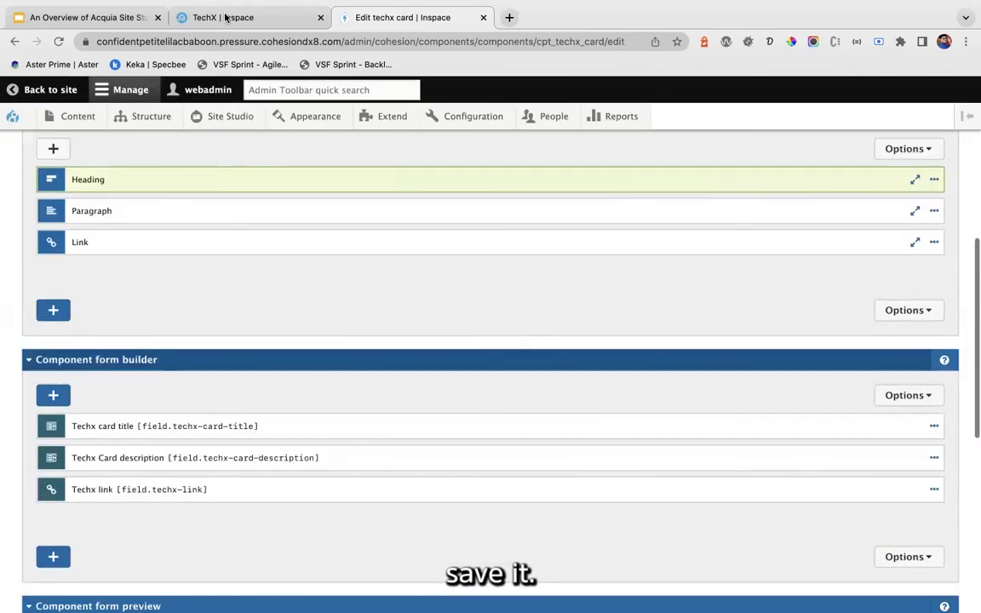
{"action": "scroll", "coordinate": [250, 325], "scroll_direction": "down", "scroll_amount": 8}
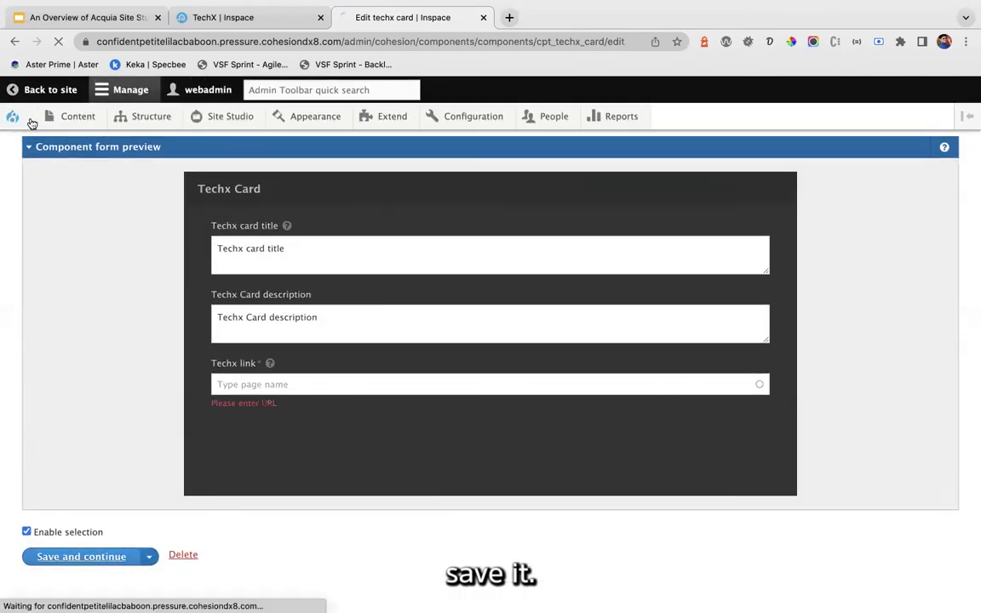
Step: Reload the TechX page and check the Card Heading's colors at desktop width and in the iPhone 12 Pro device view
{"action": "key", "text": "ctrl+shift+Tab"}
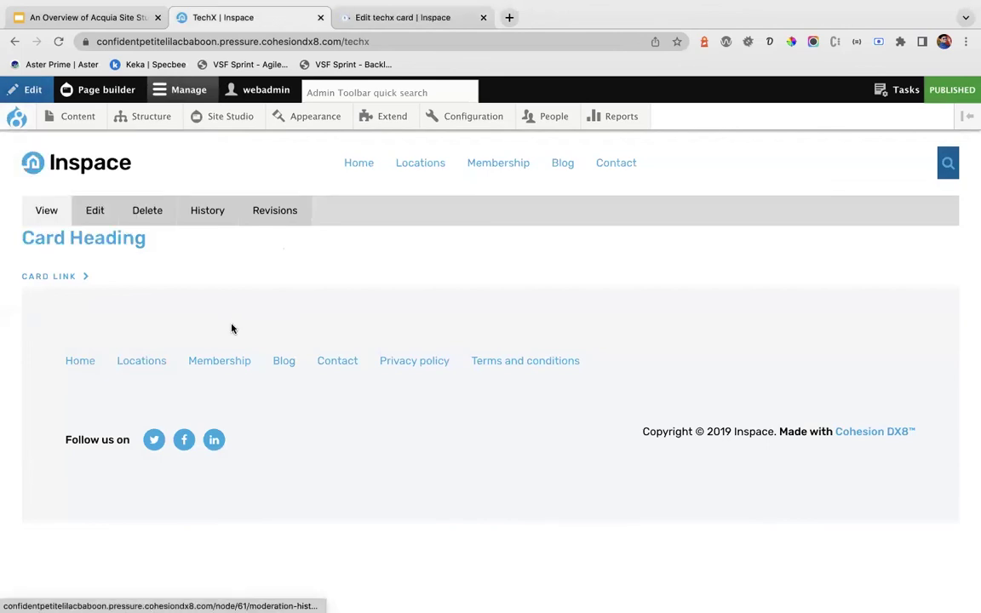
{"action": "left_click", "coordinate": [58, 42]}
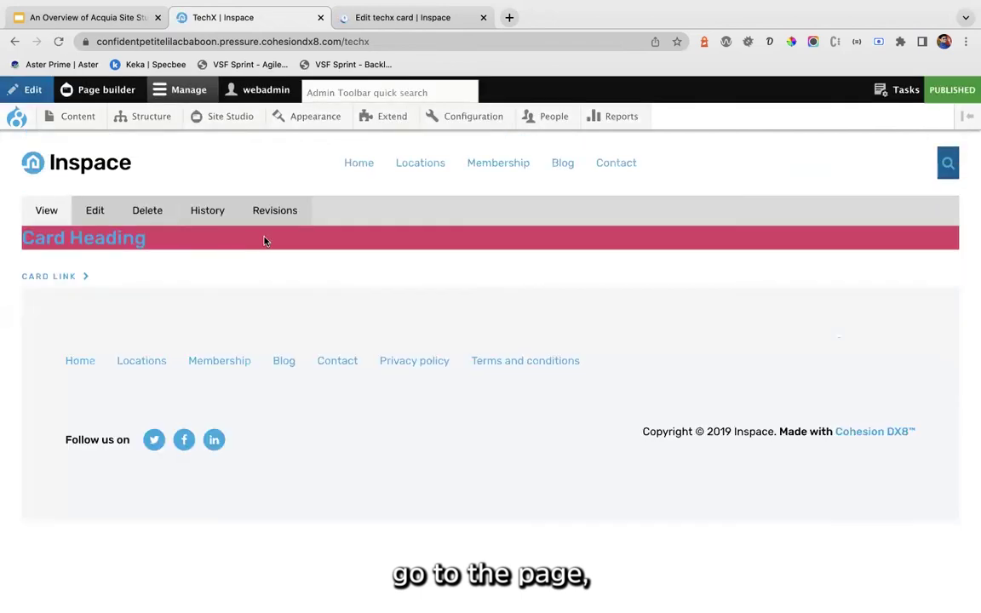
{"action": "right_click", "coordinate": [189, 274]}
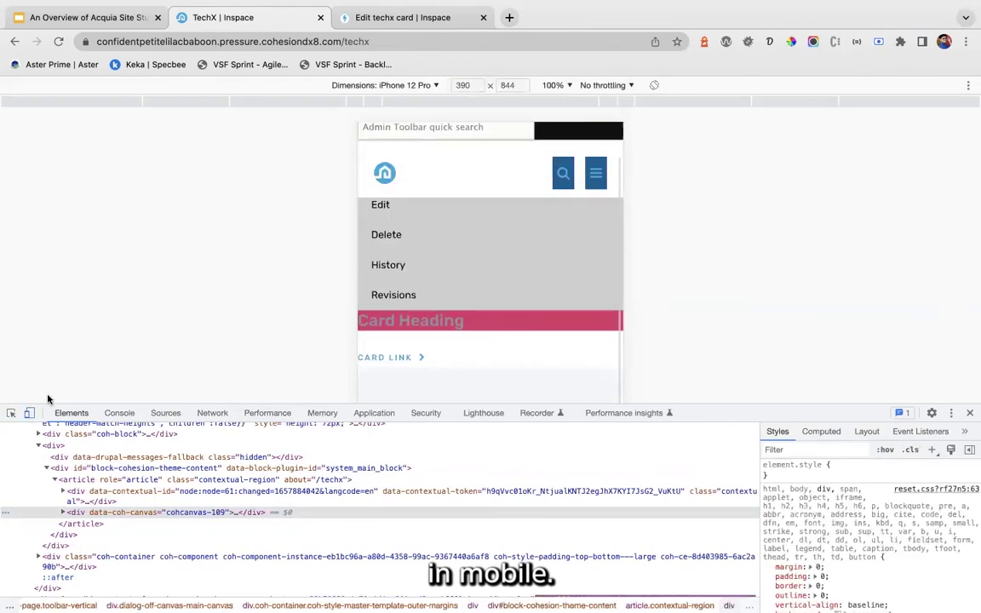
{"action": "left_click", "coordinate": [29, 414]}
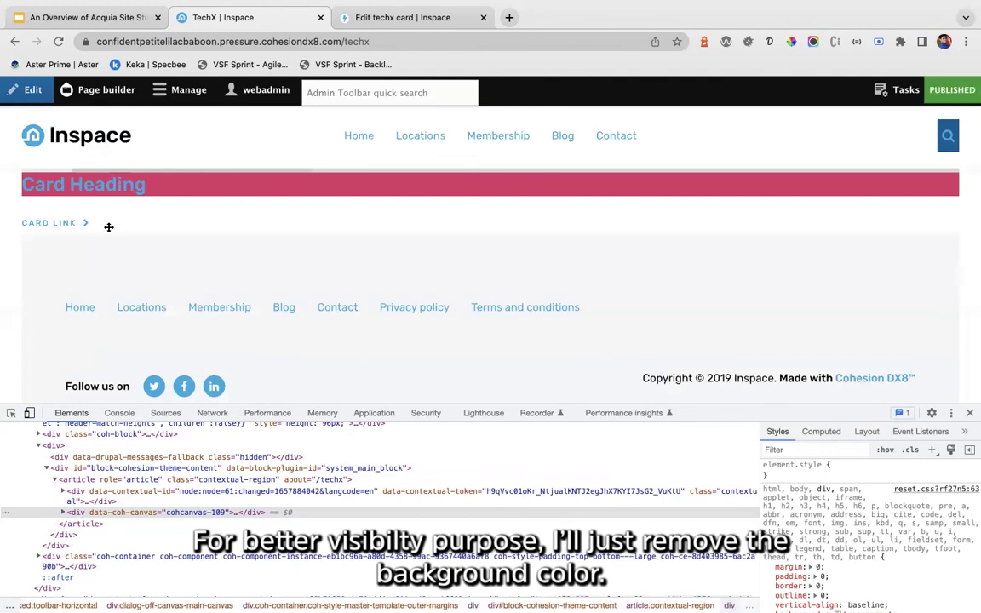
Step: Remove the Color field from the Heading's Background color style, apply the change and save the Techx Card component
{"action": "key", "text": "ctrl+Tab"}
{"action": "scroll", "coordinate": [683, 260], "scroll_direction": "down", "scroll_amount": 8}
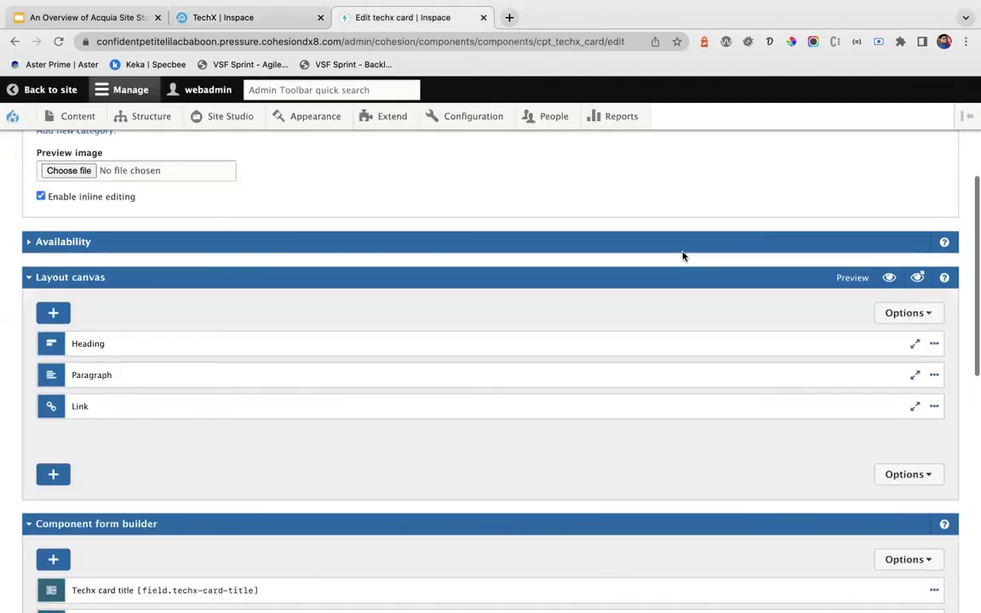
{"action": "left_click", "coordinate": [915, 222]}
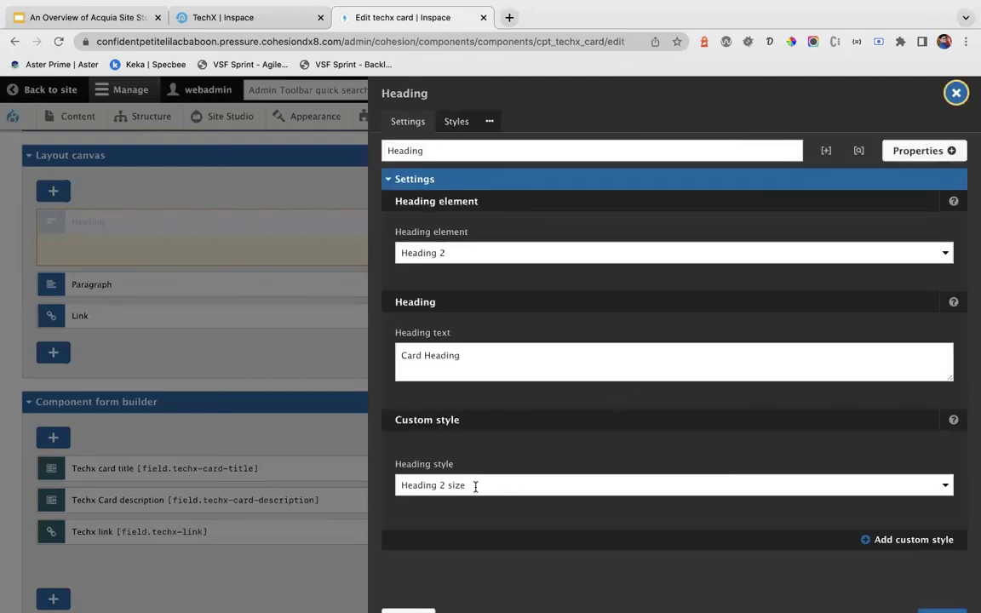
{"action": "left_click", "coordinate": [954, 424]}
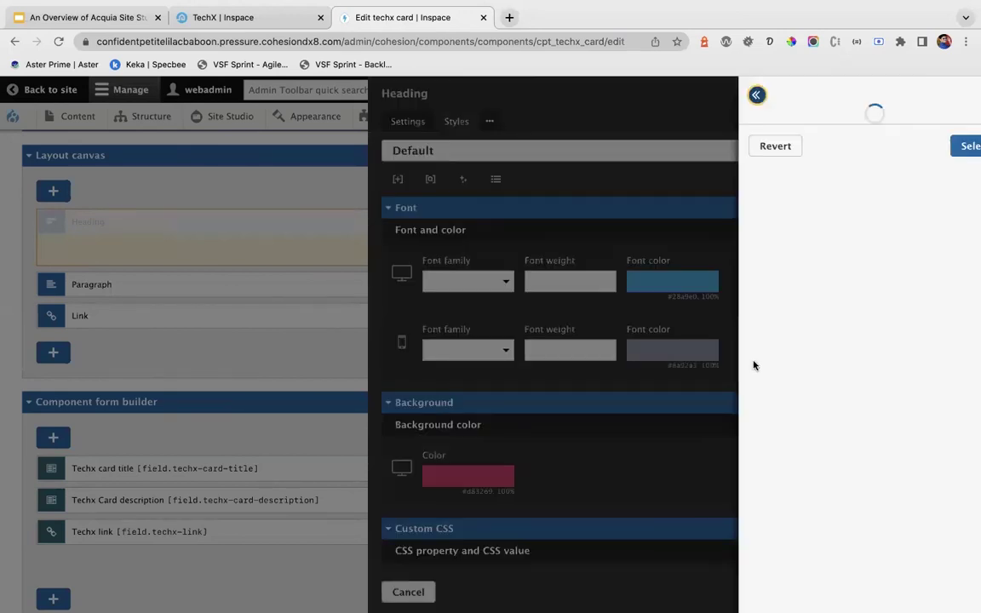
{"action": "left_click", "coordinate": [747, 418]}
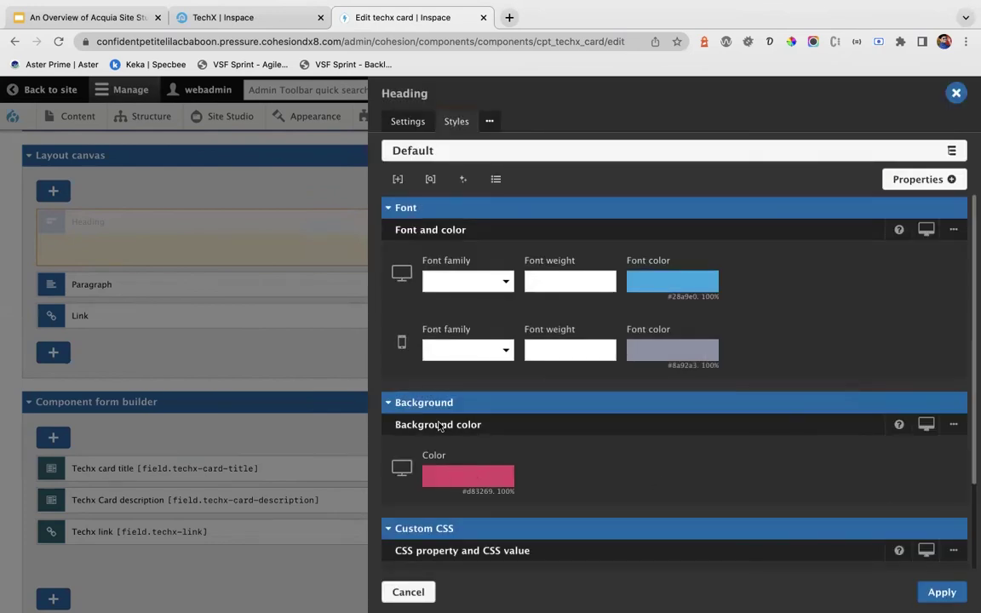
{"action": "scroll", "coordinate": [439, 426], "scroll_direction": "down", "scroll_amount": 1}
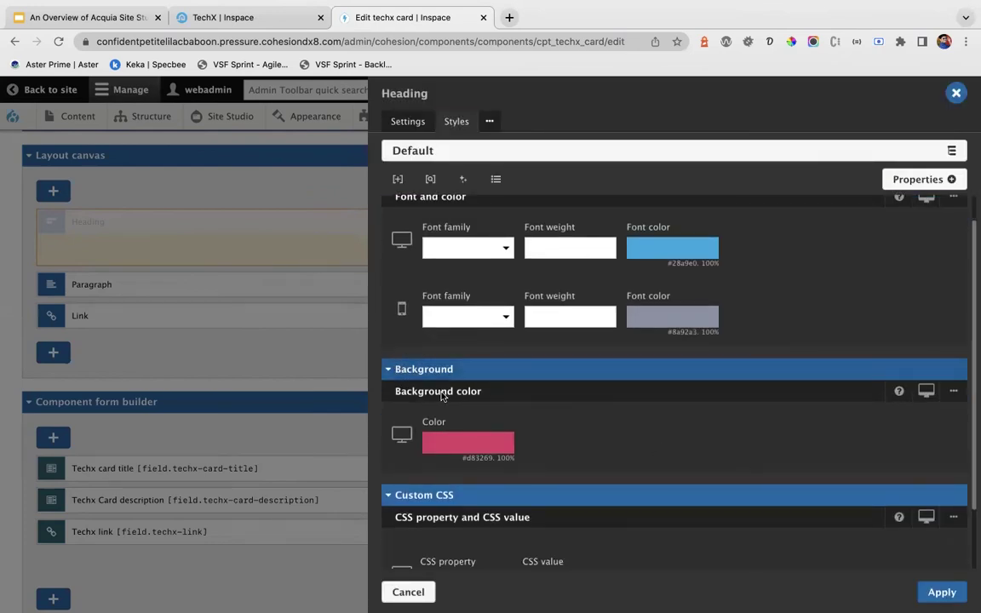
{"action": "left_click", "coordinate": [953, 391]}
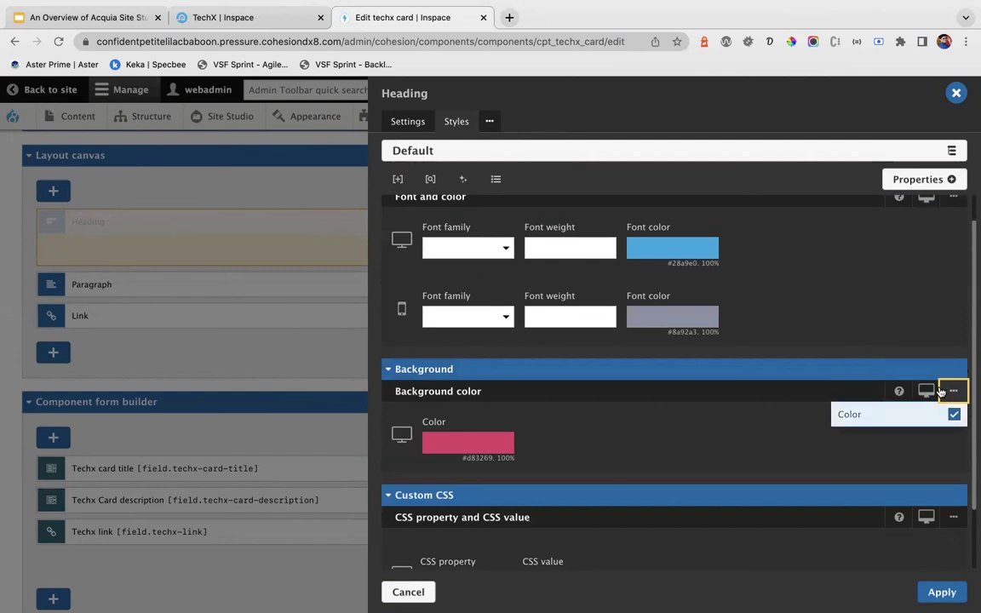
{"action": "left_click", "coordinate": [954, 414]}
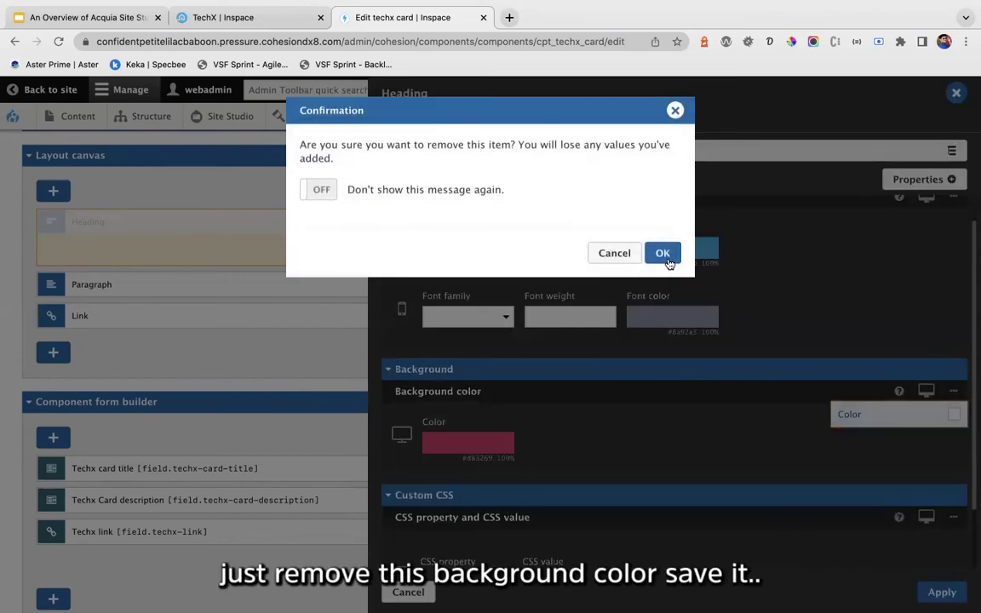
{"action": "left_click", "coordinate": [663, 254]}
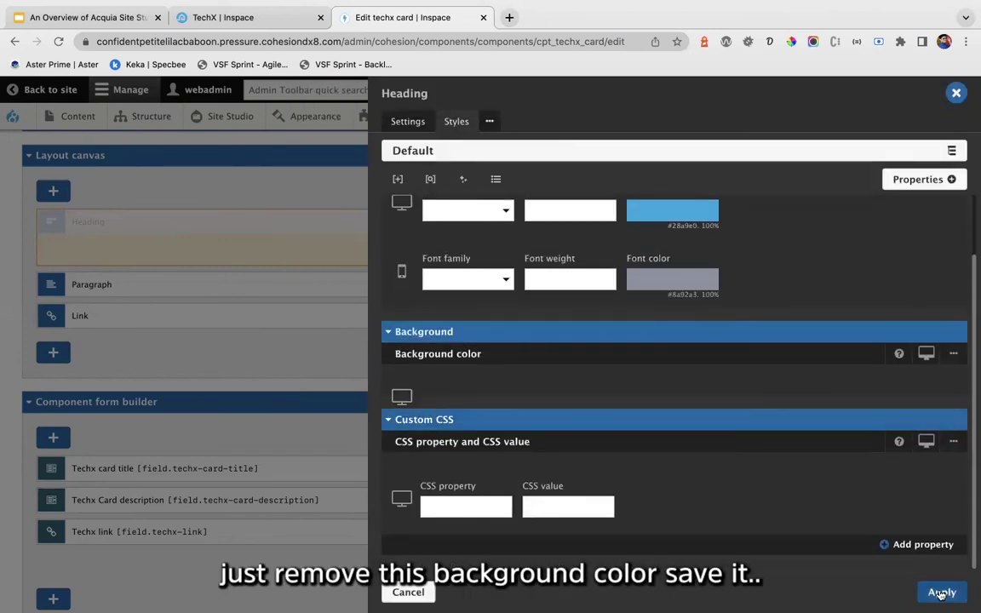
{"action": "left_click", "coordinate": [93, 454]}
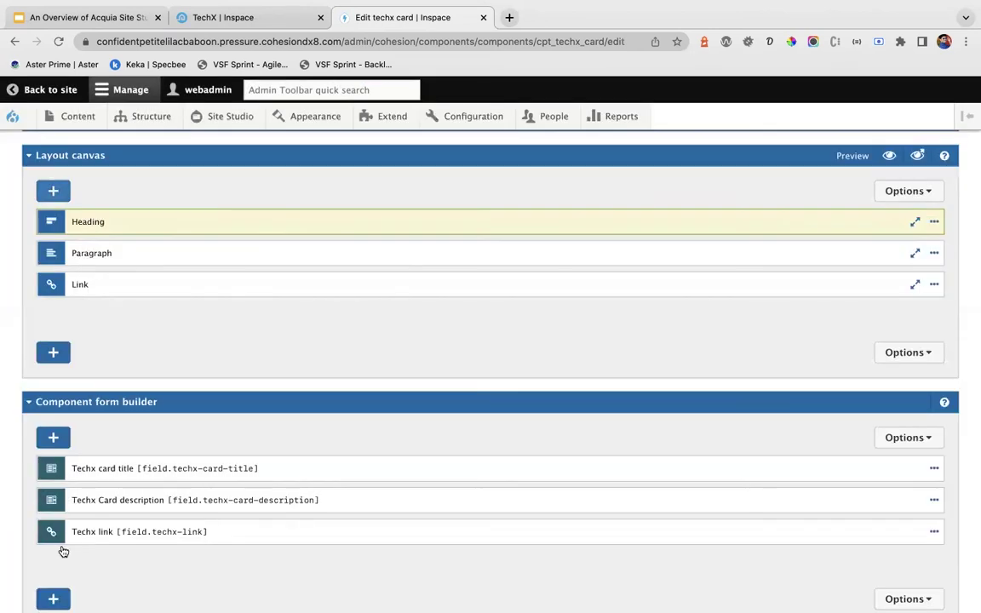
{"action": "scroll", "coordinate": [147, 279], "scroll_direction": "down", "scroll_amount": 10}
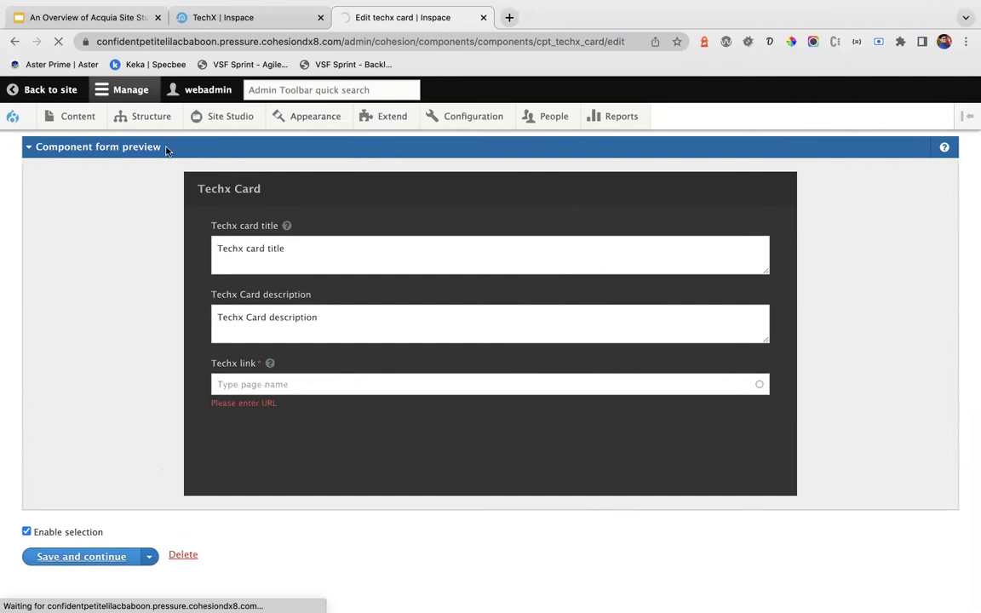
Step: Reload the TechX page and compare the Card Heading's font color in the iPhone 12 Pro view at 100% zoom and at desktop width
{"action": "key", "text": "ctrl+shift+Tab"}
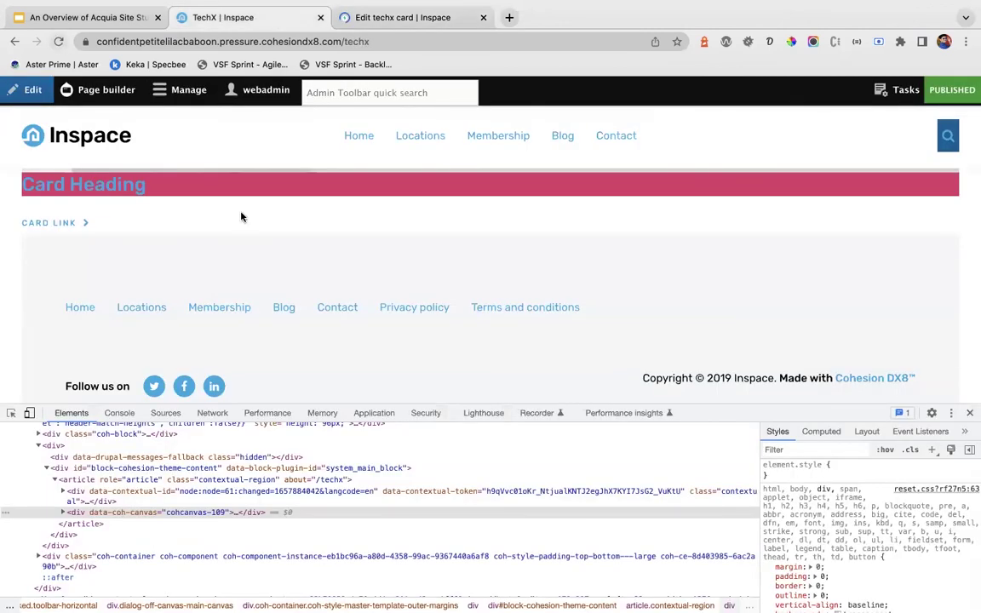
{"action": "key", "text": "ctrl+r"}
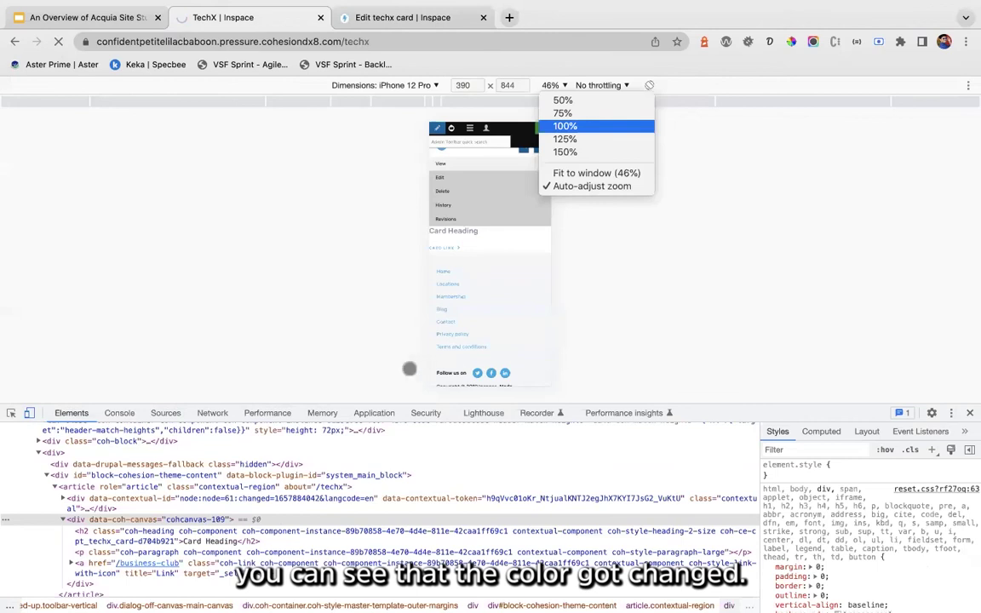
{"action": "key", "text": "Return"}
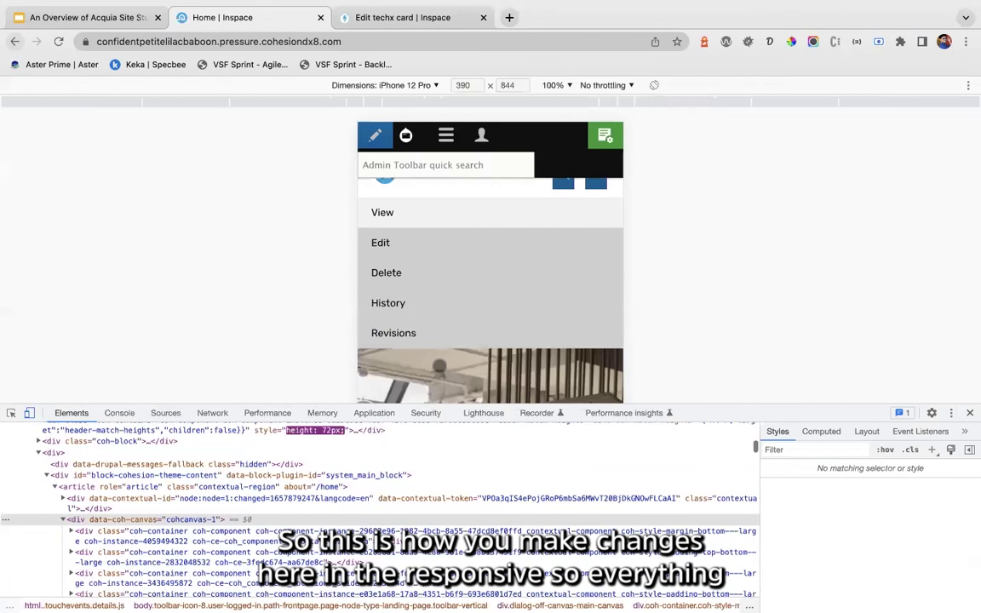
{"action": "left_click", "coordinate": [440, 365]}
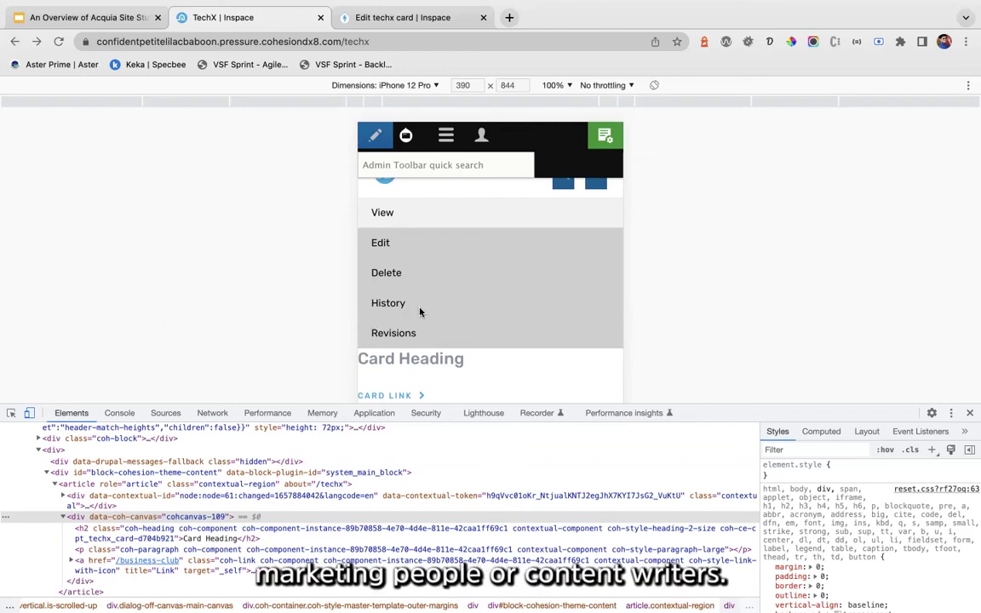
{"action": "key", "text": "super+shift+m"}
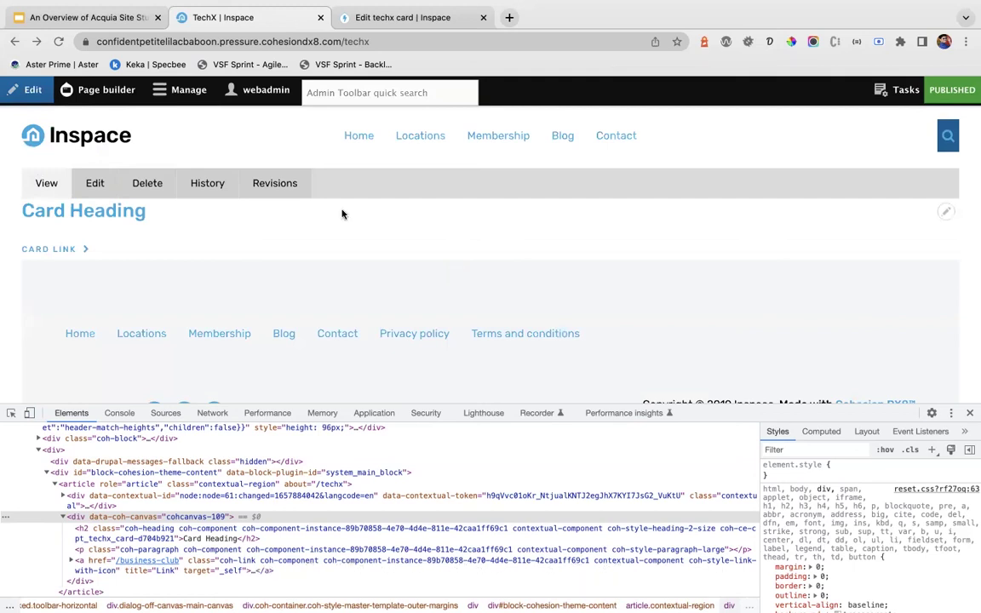
{"action": "key", "text": "ctrl+Tab"}
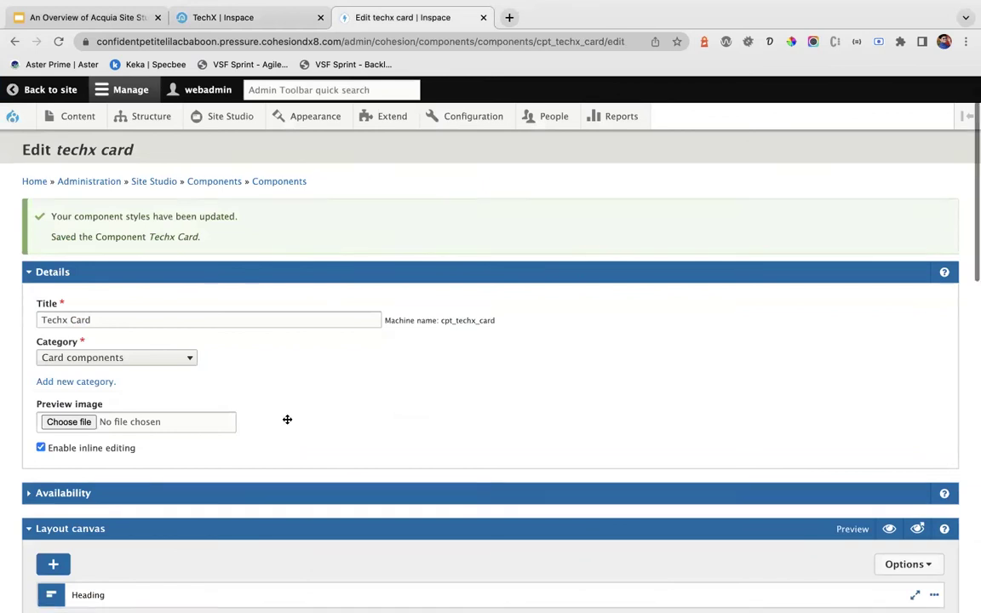
{"action": "mouse_move", "coordinate": [138, 114]}
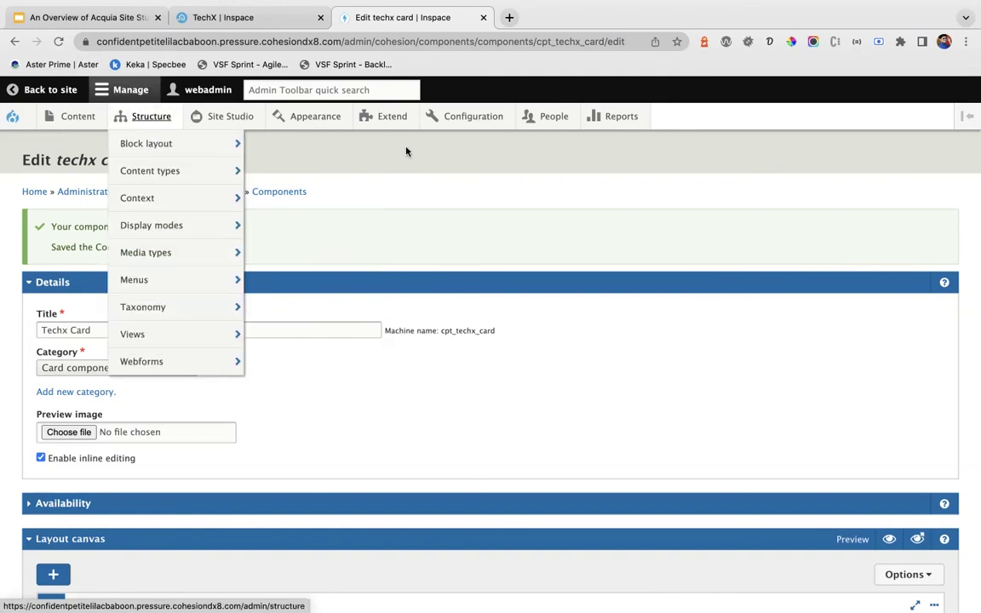
{"action": "mouse_move", "coordinate": [317, 116]}
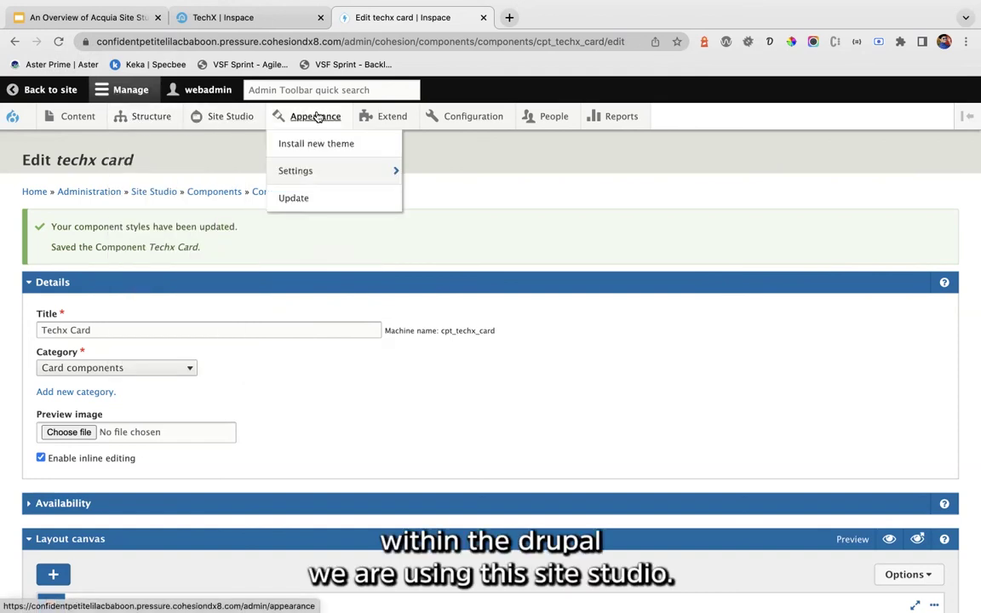